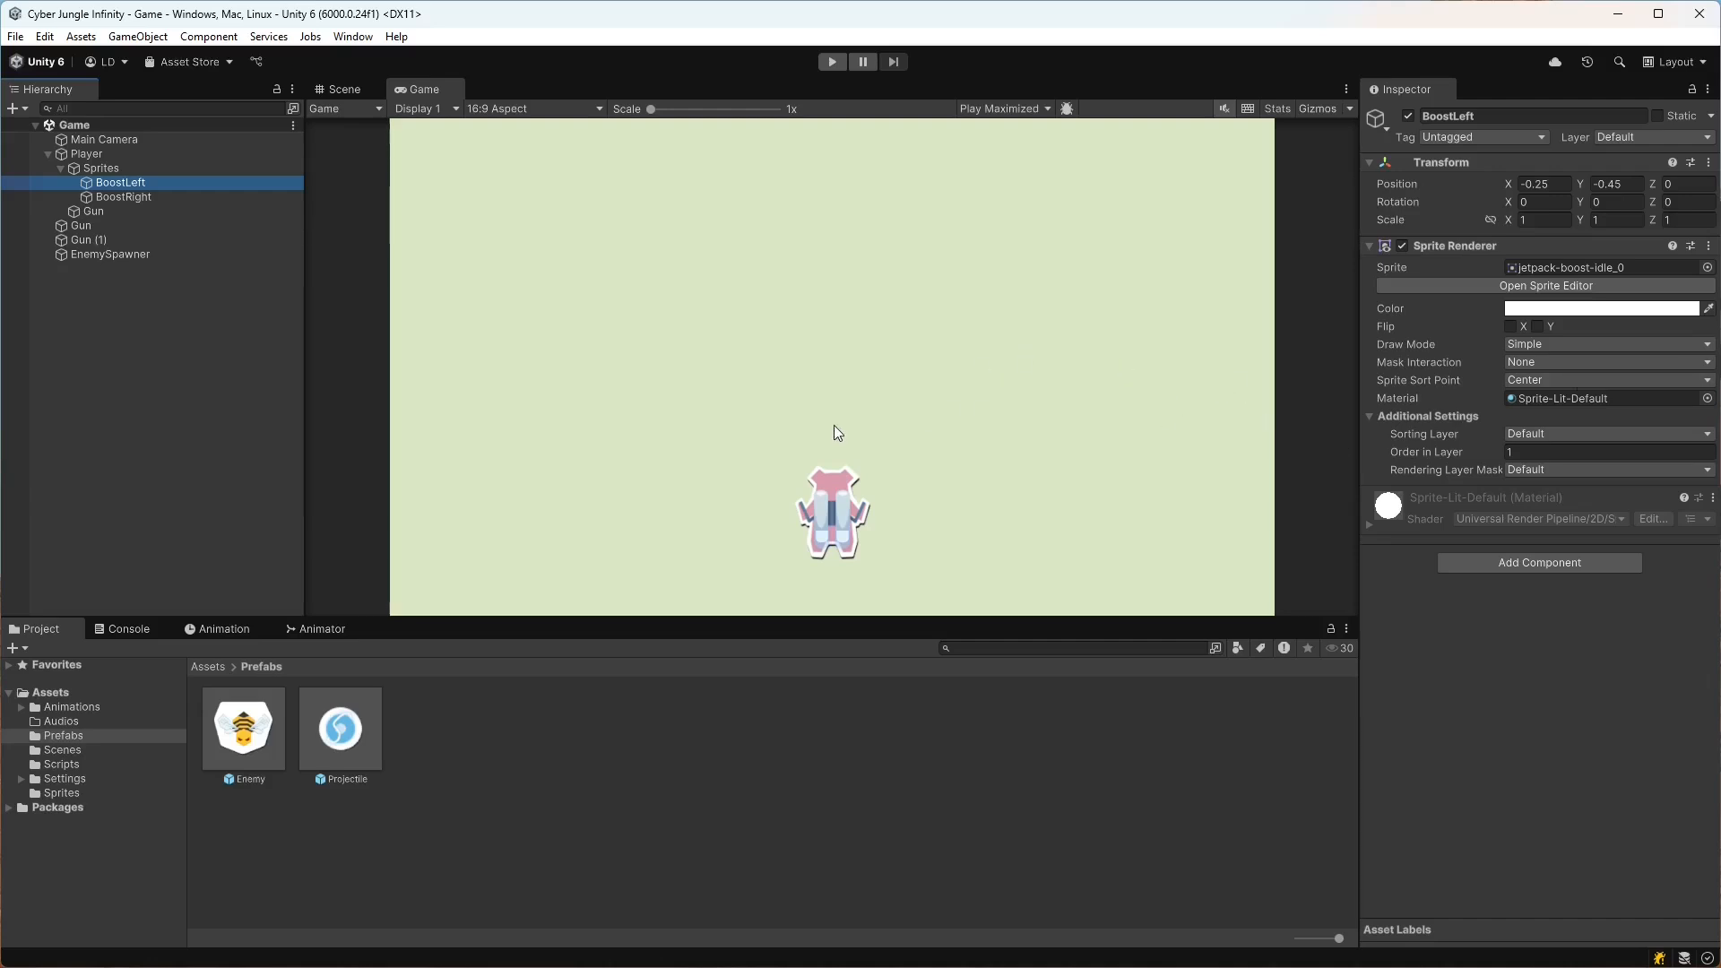
- Open the Enemy prefab for editing and show it in the Scene view
left_click(243, 728)
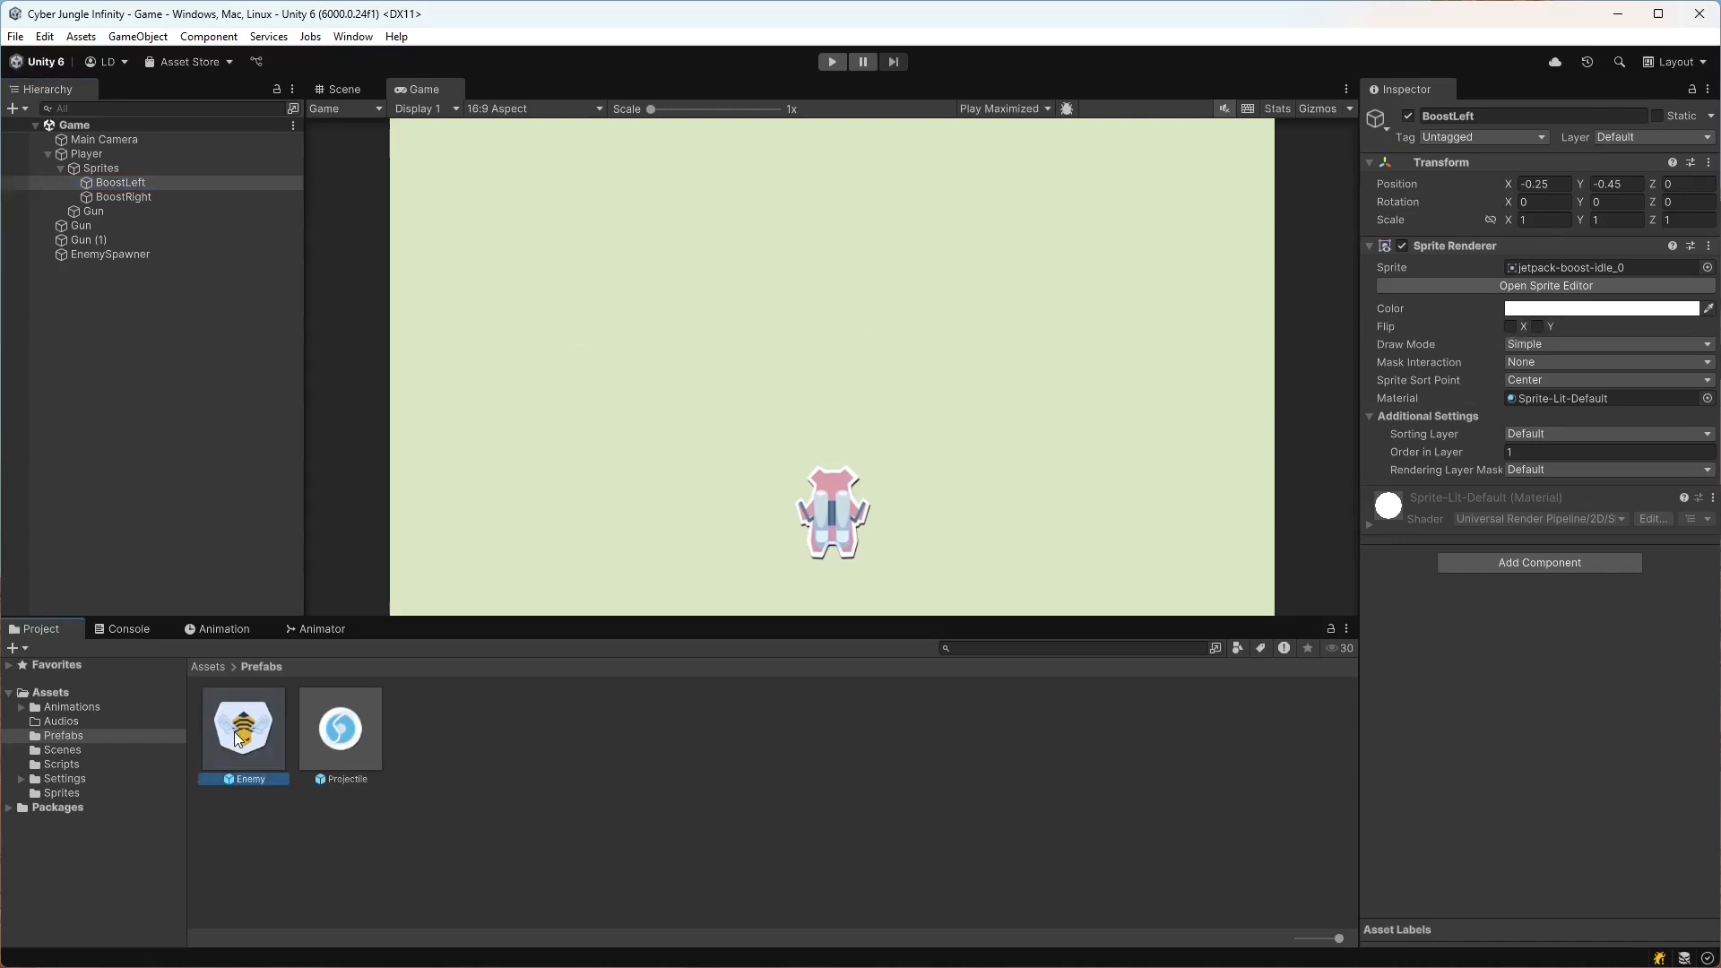
left_click(356, 741)
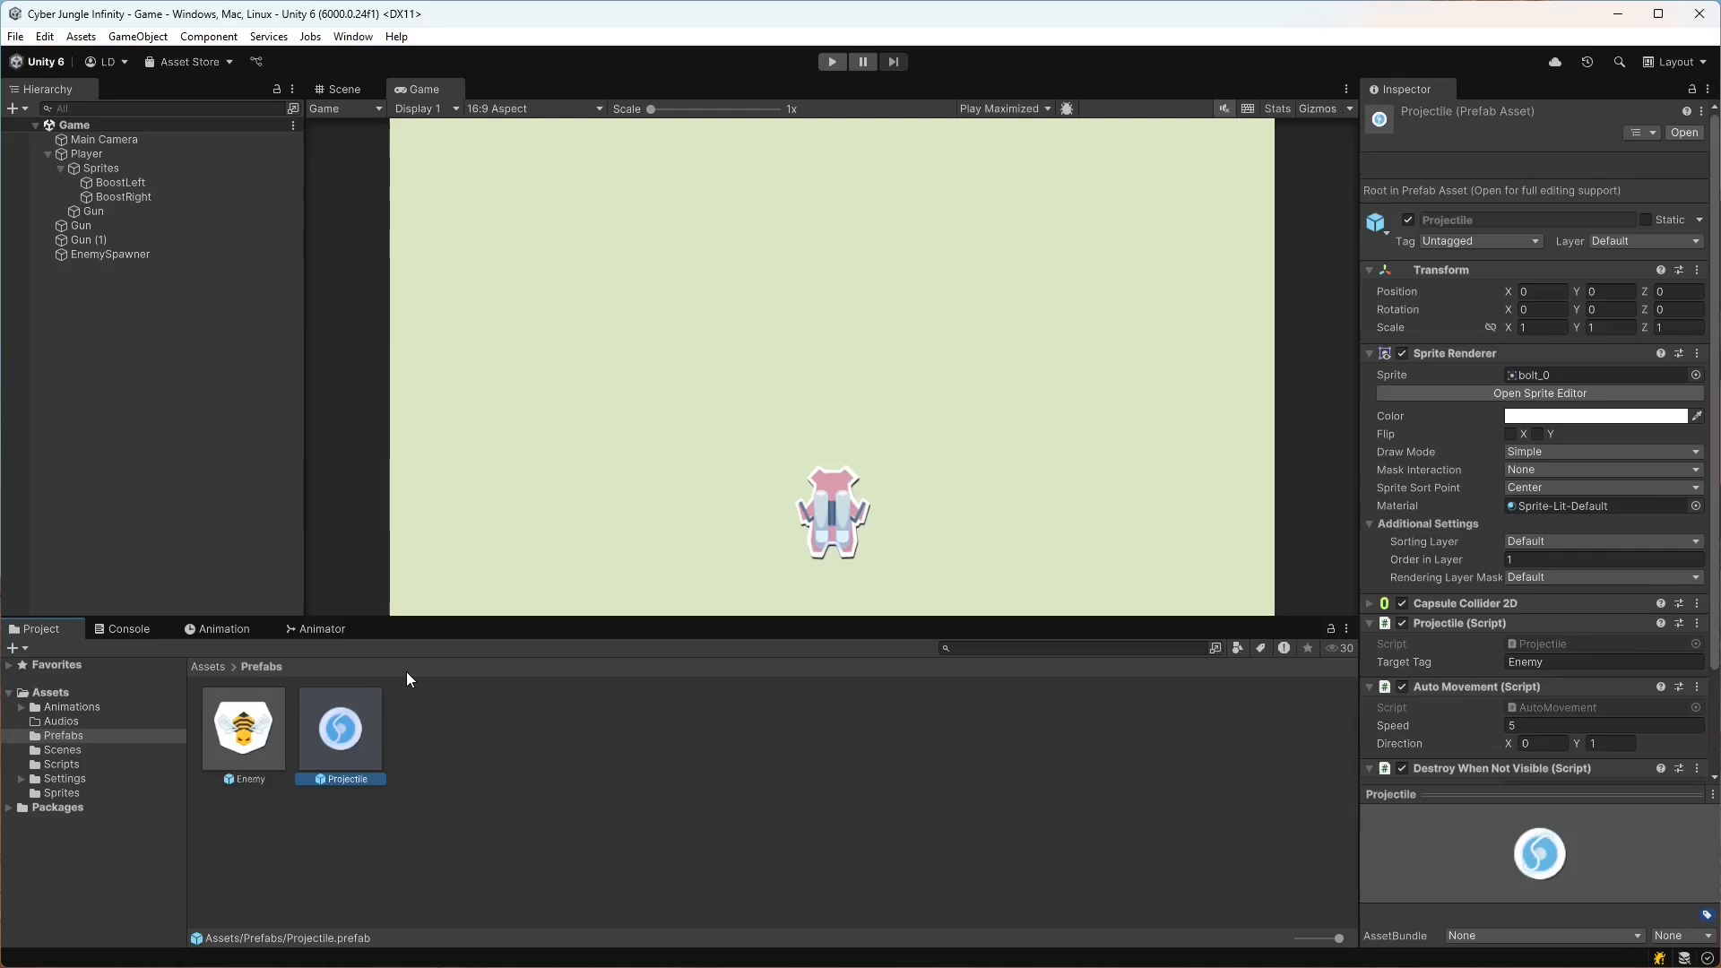
double_click(243, 727)
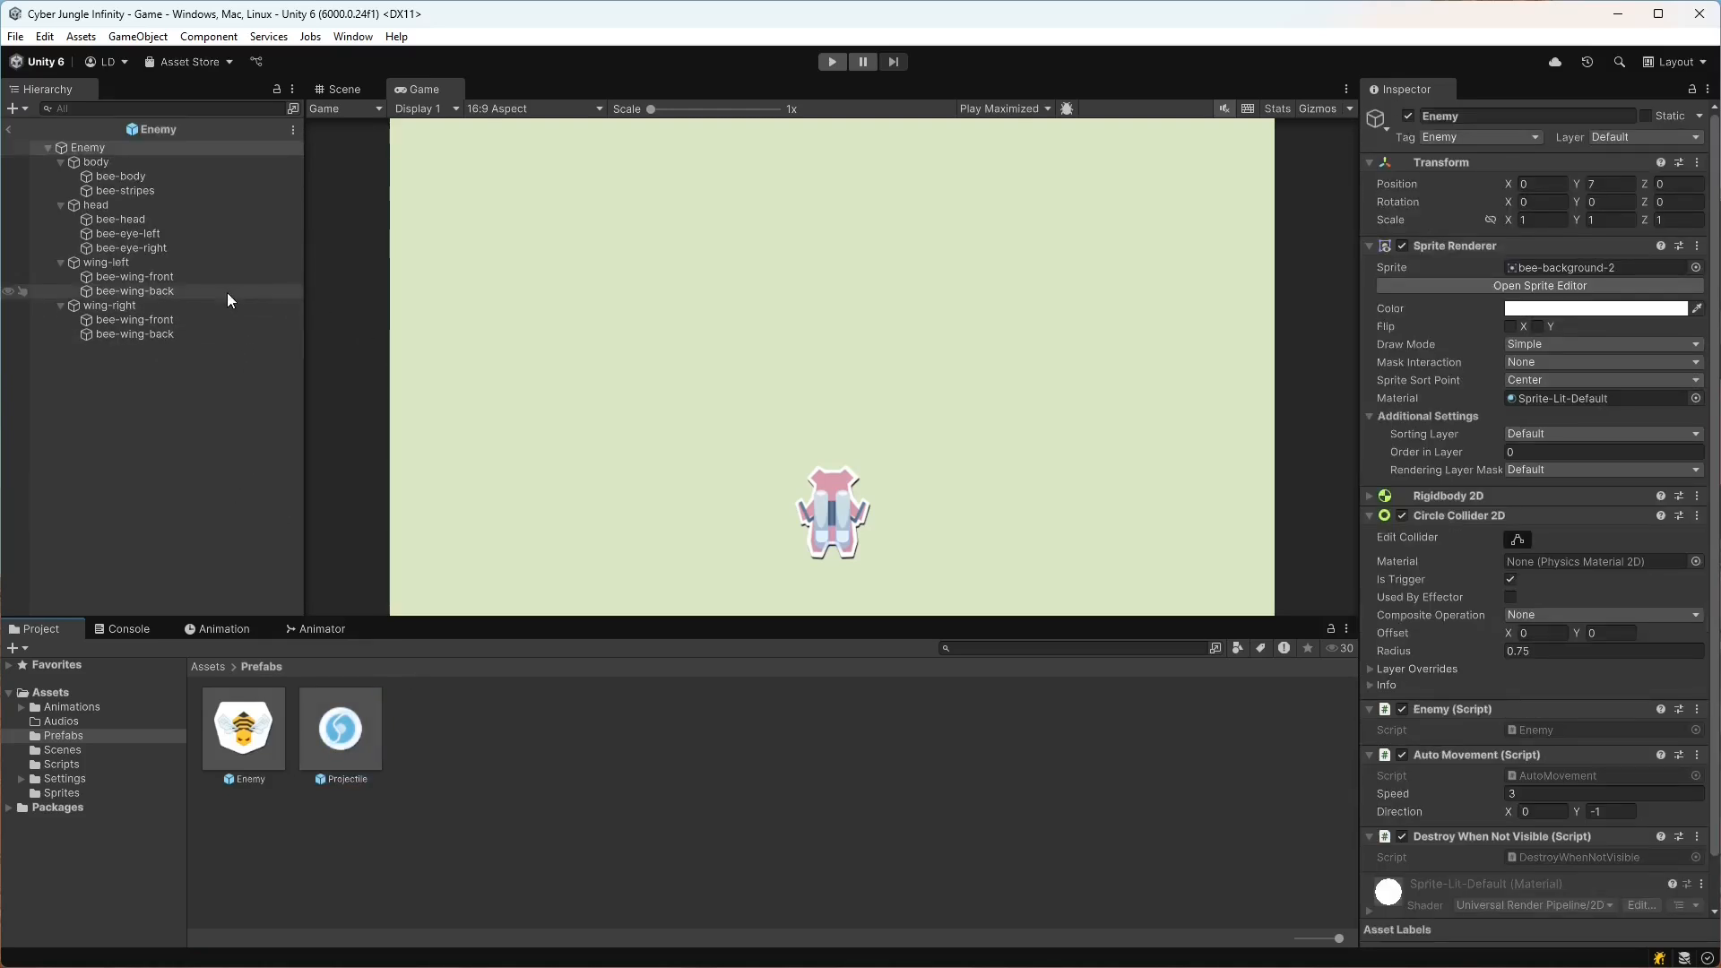
left_click(125, 220)
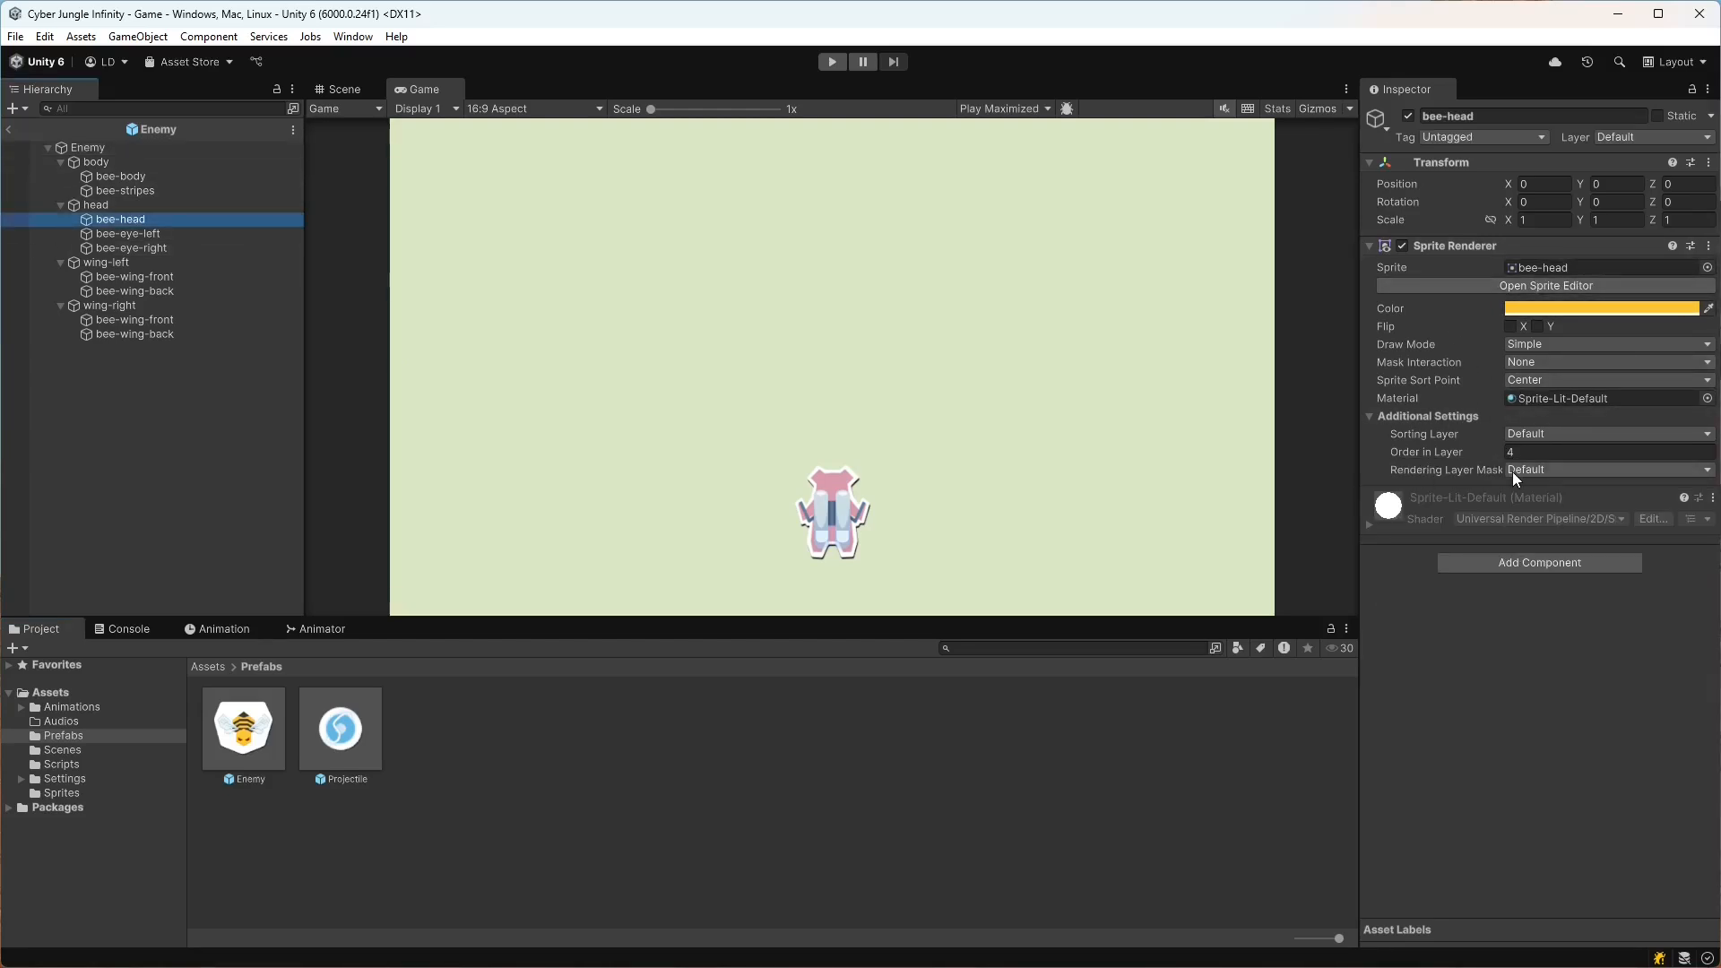
left_click(242, 726)
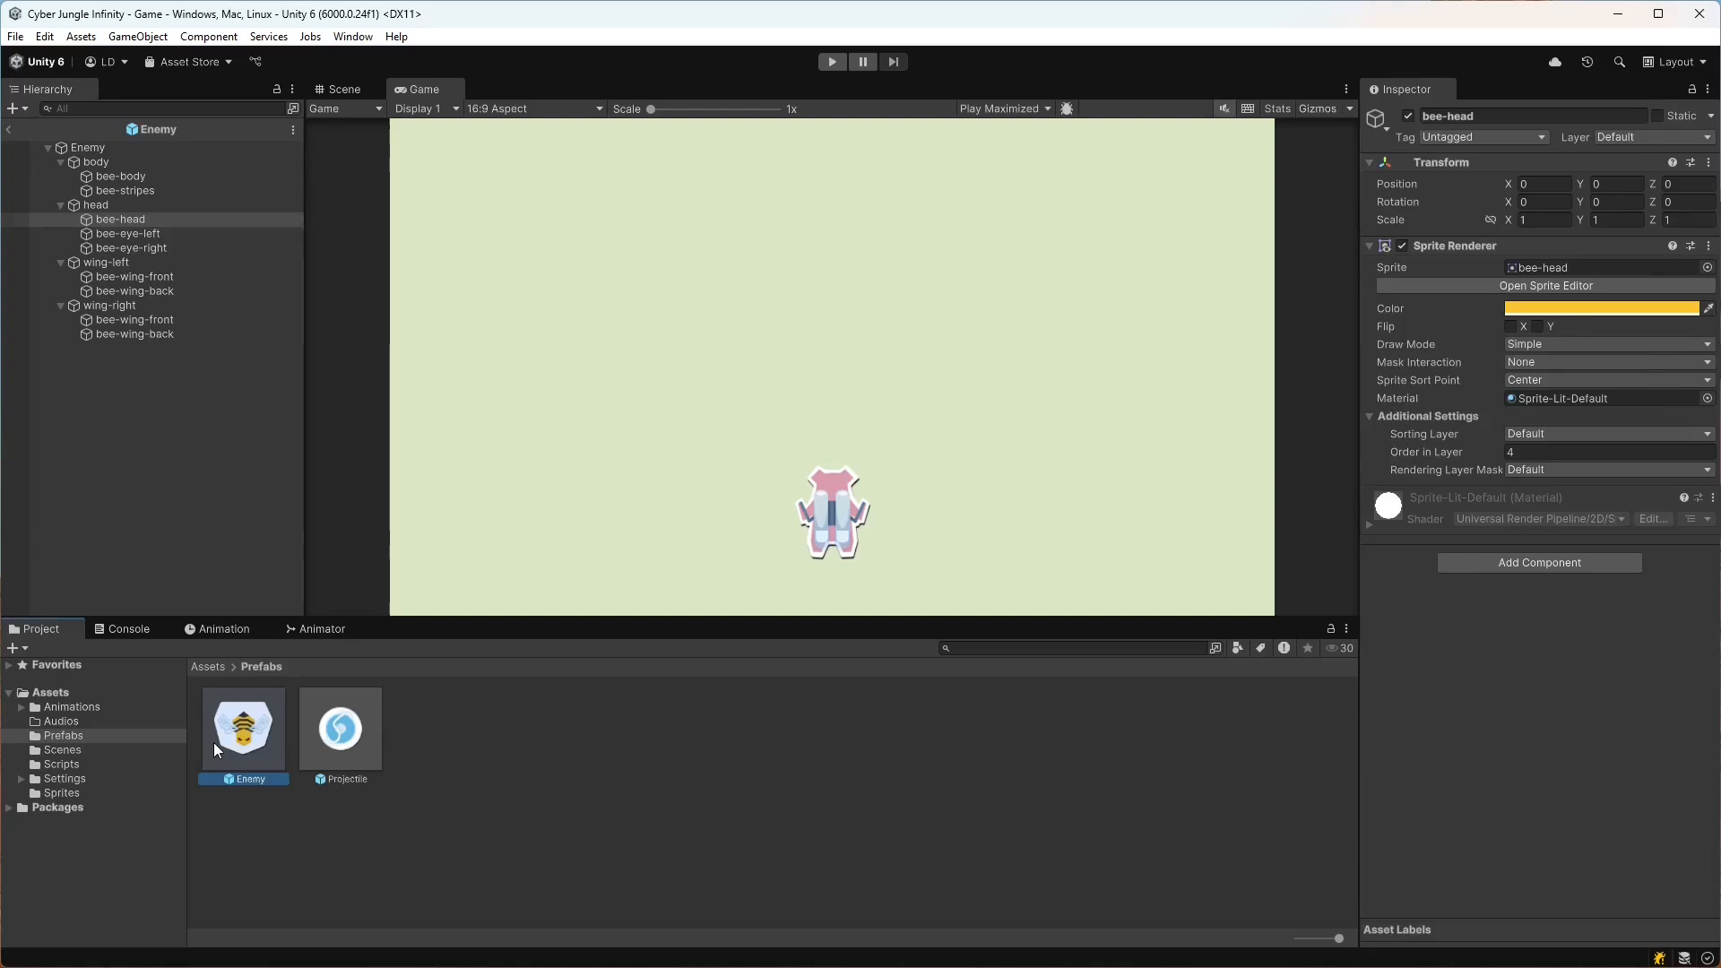
left_click(339, 89)
- Examine the Order in Layer settings of the bee's head, body, eye, wing and stripe sprites and of the Enemy root object
left_click(120, 222)
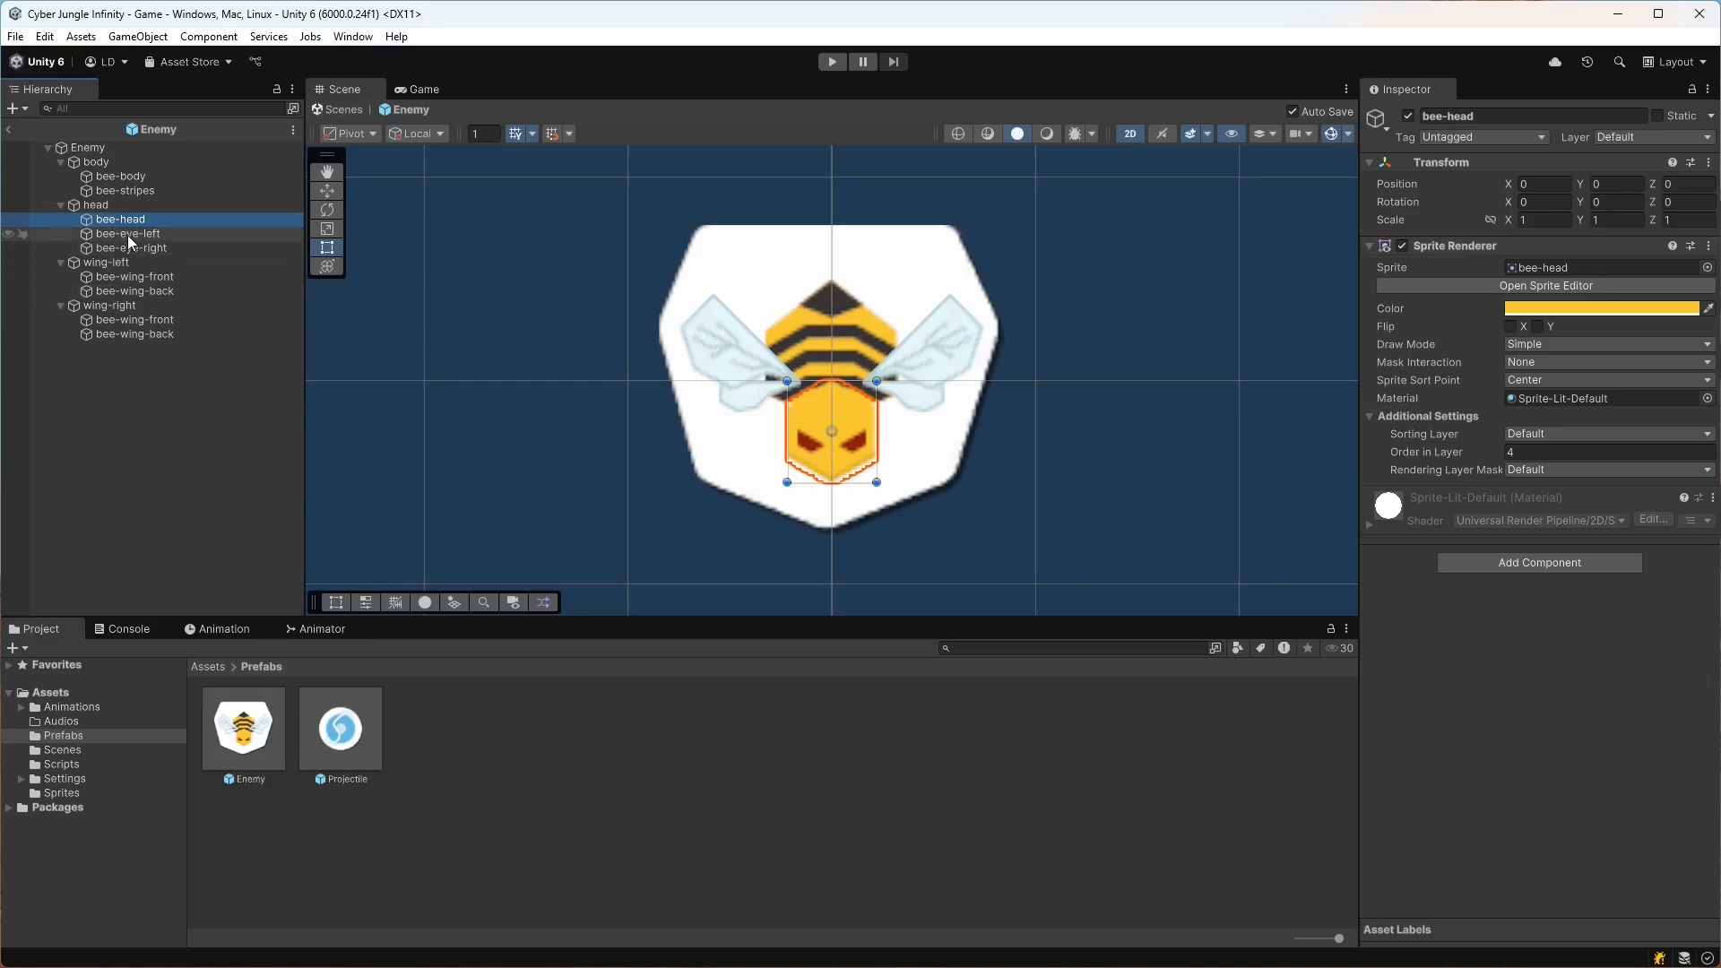
left_click(120, 179)
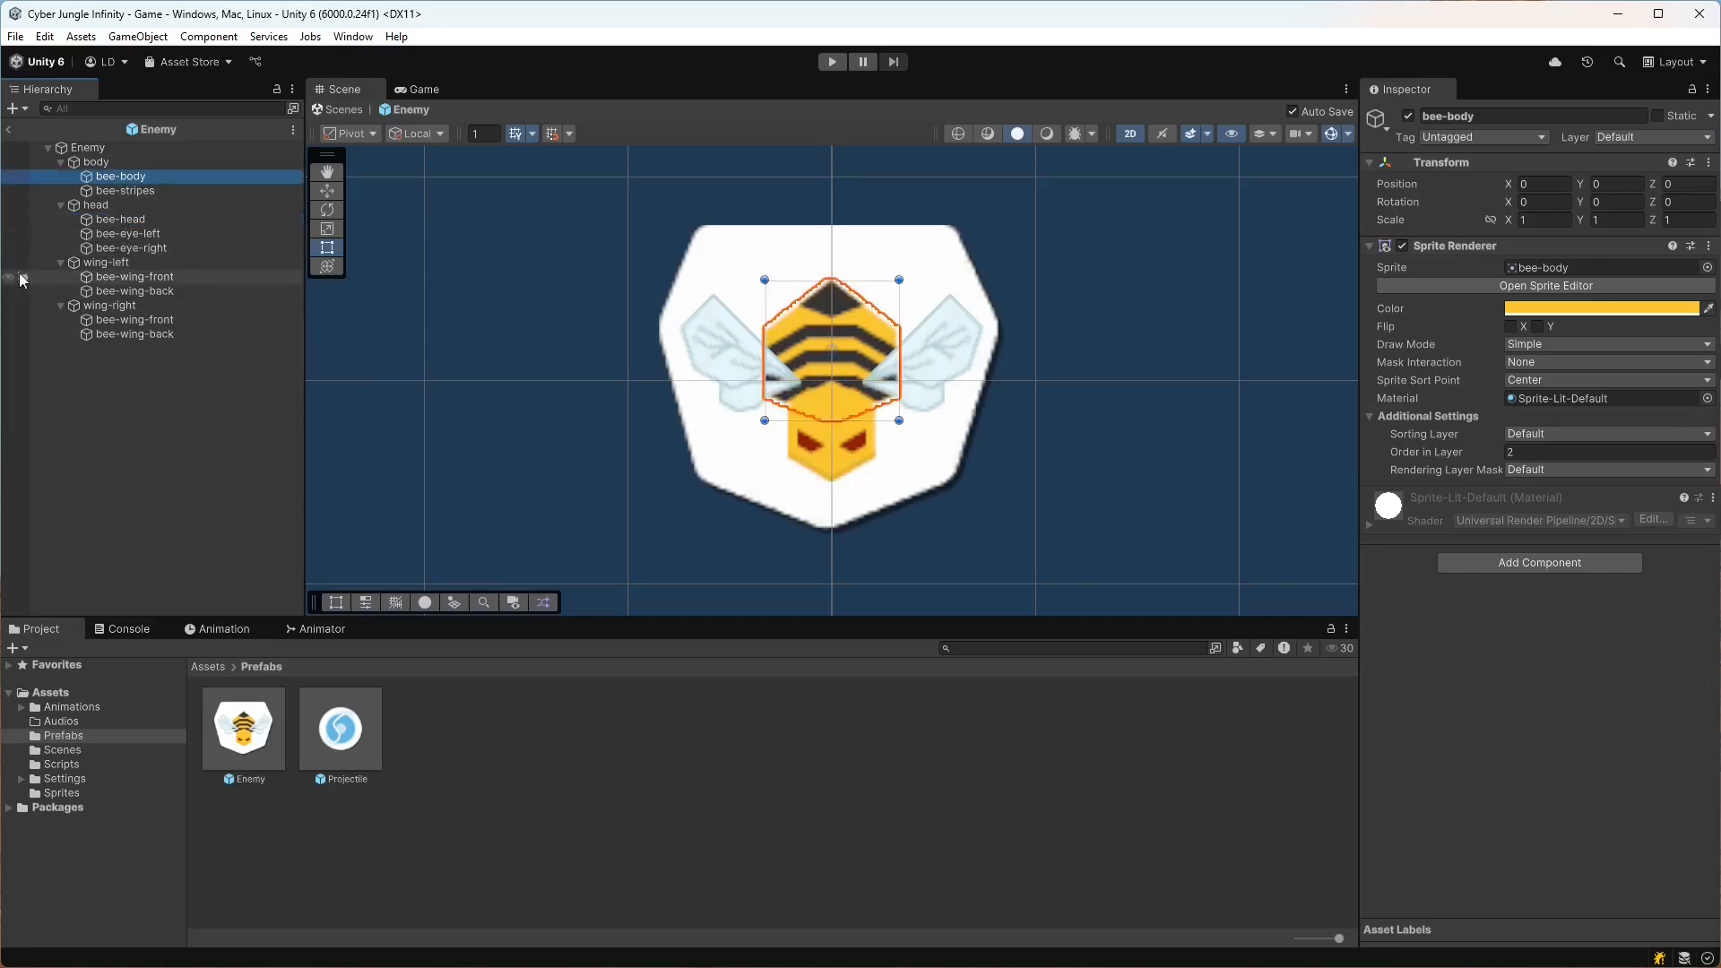
left_click(172, 235)
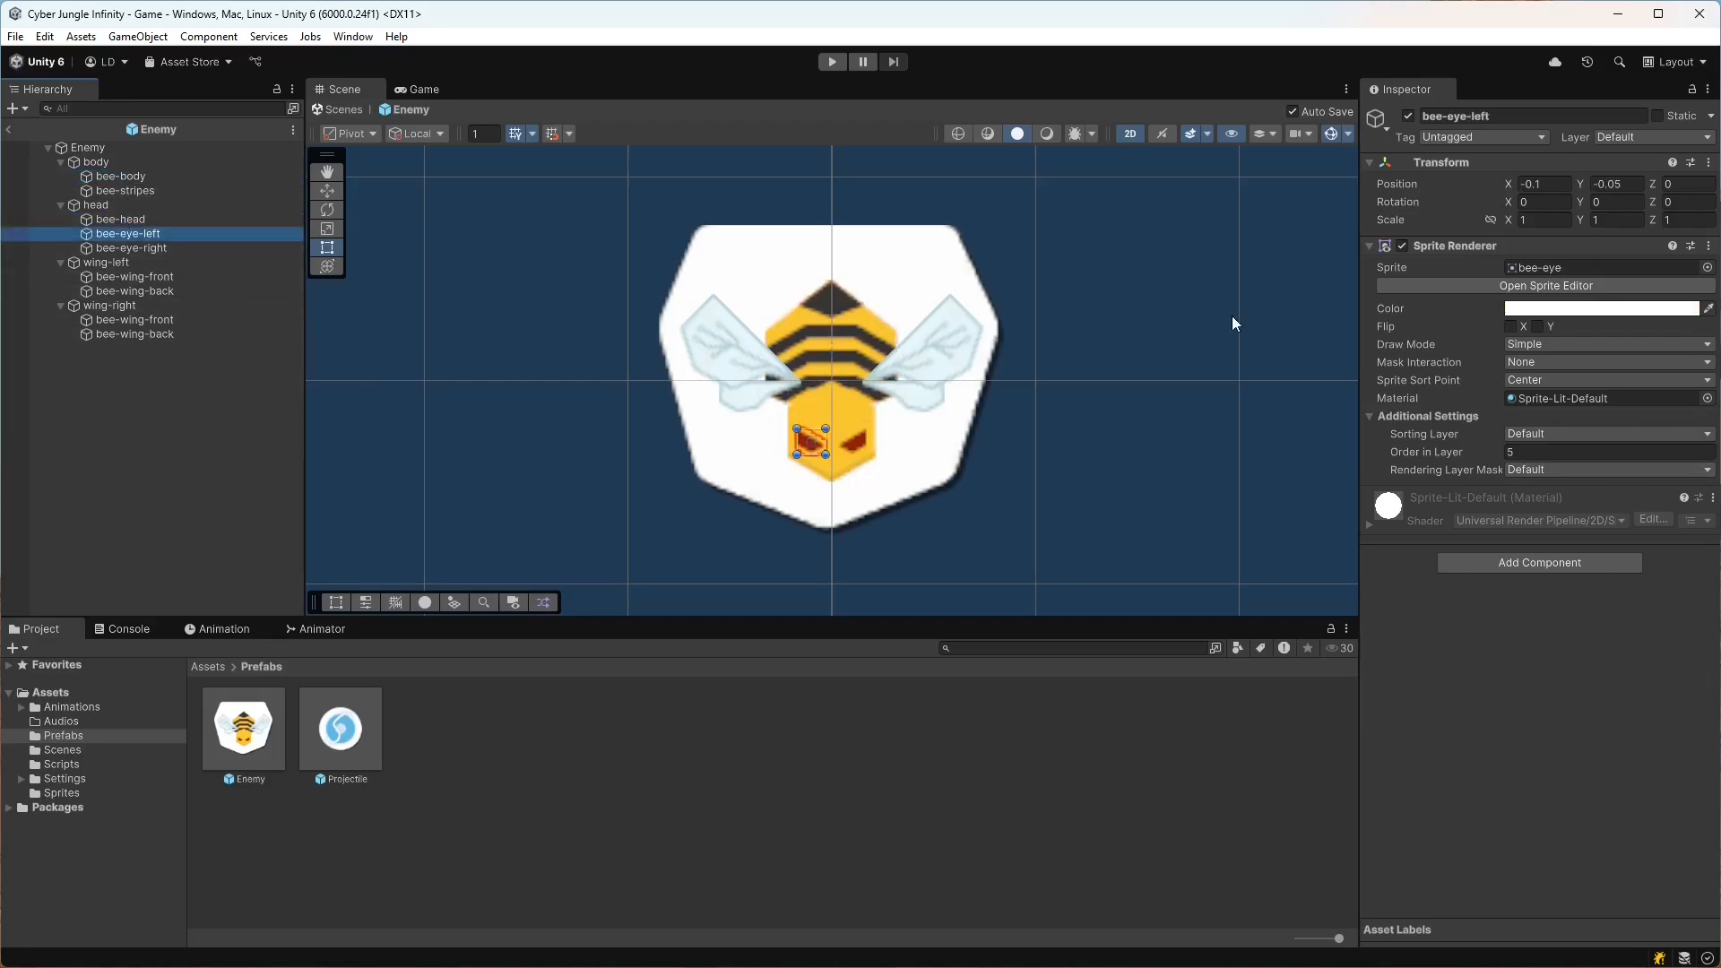
left_click(142, 218)
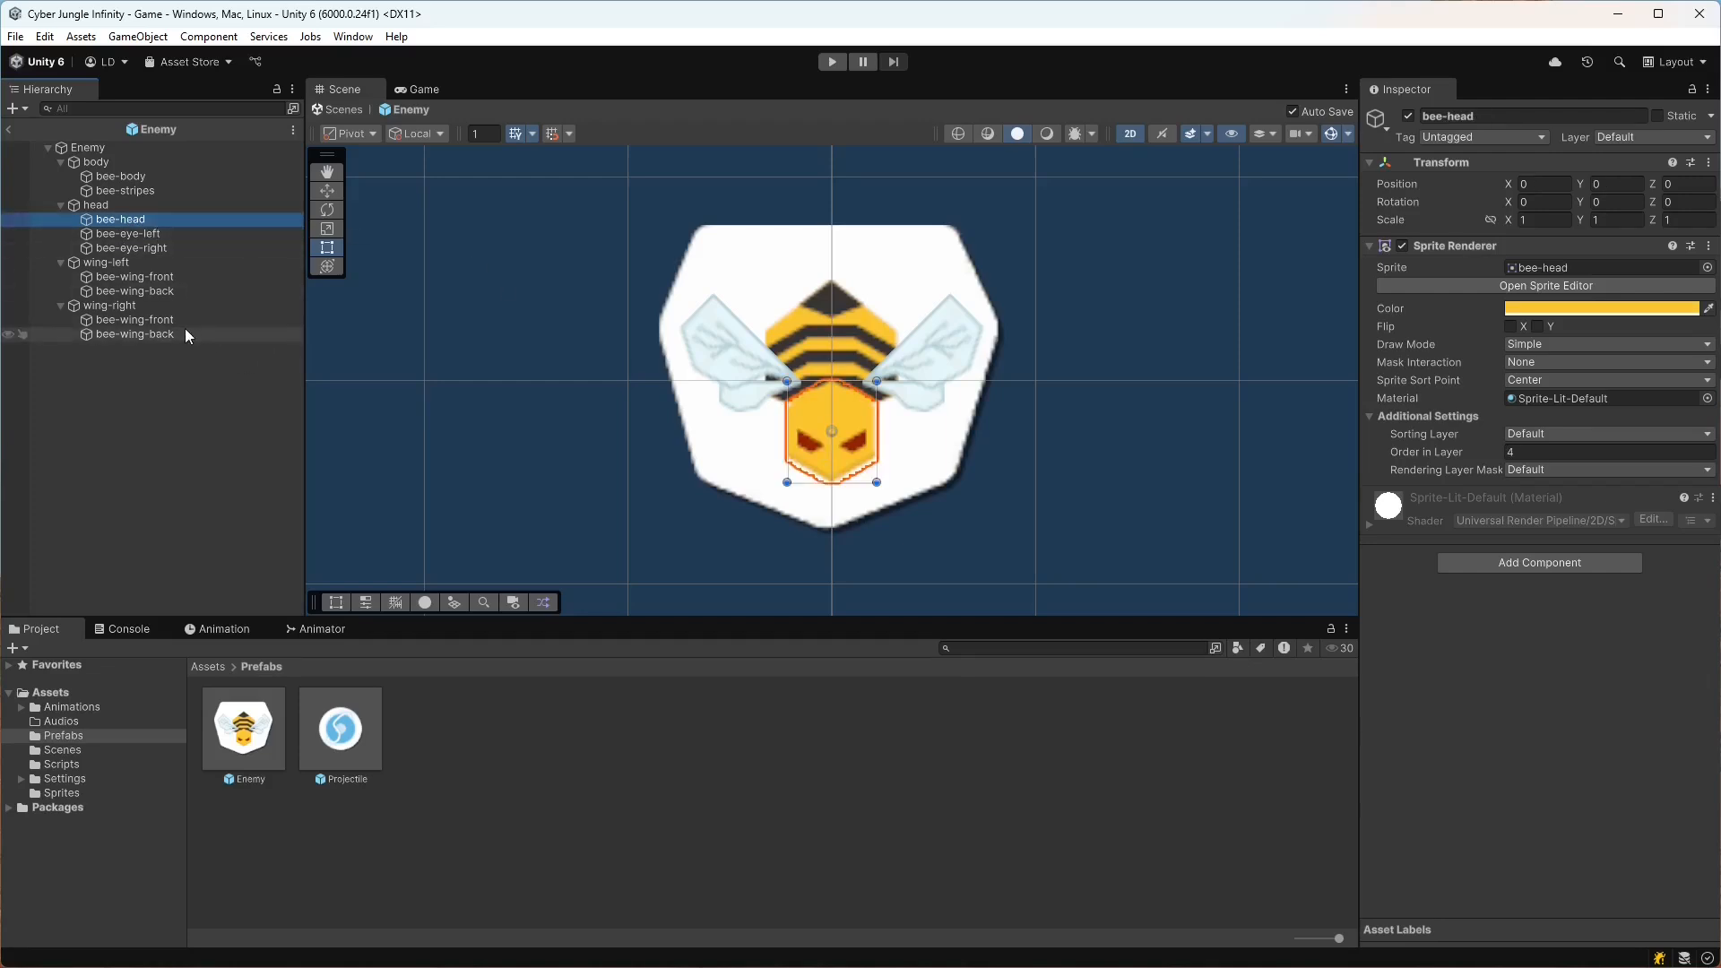
left_click(154, 337)
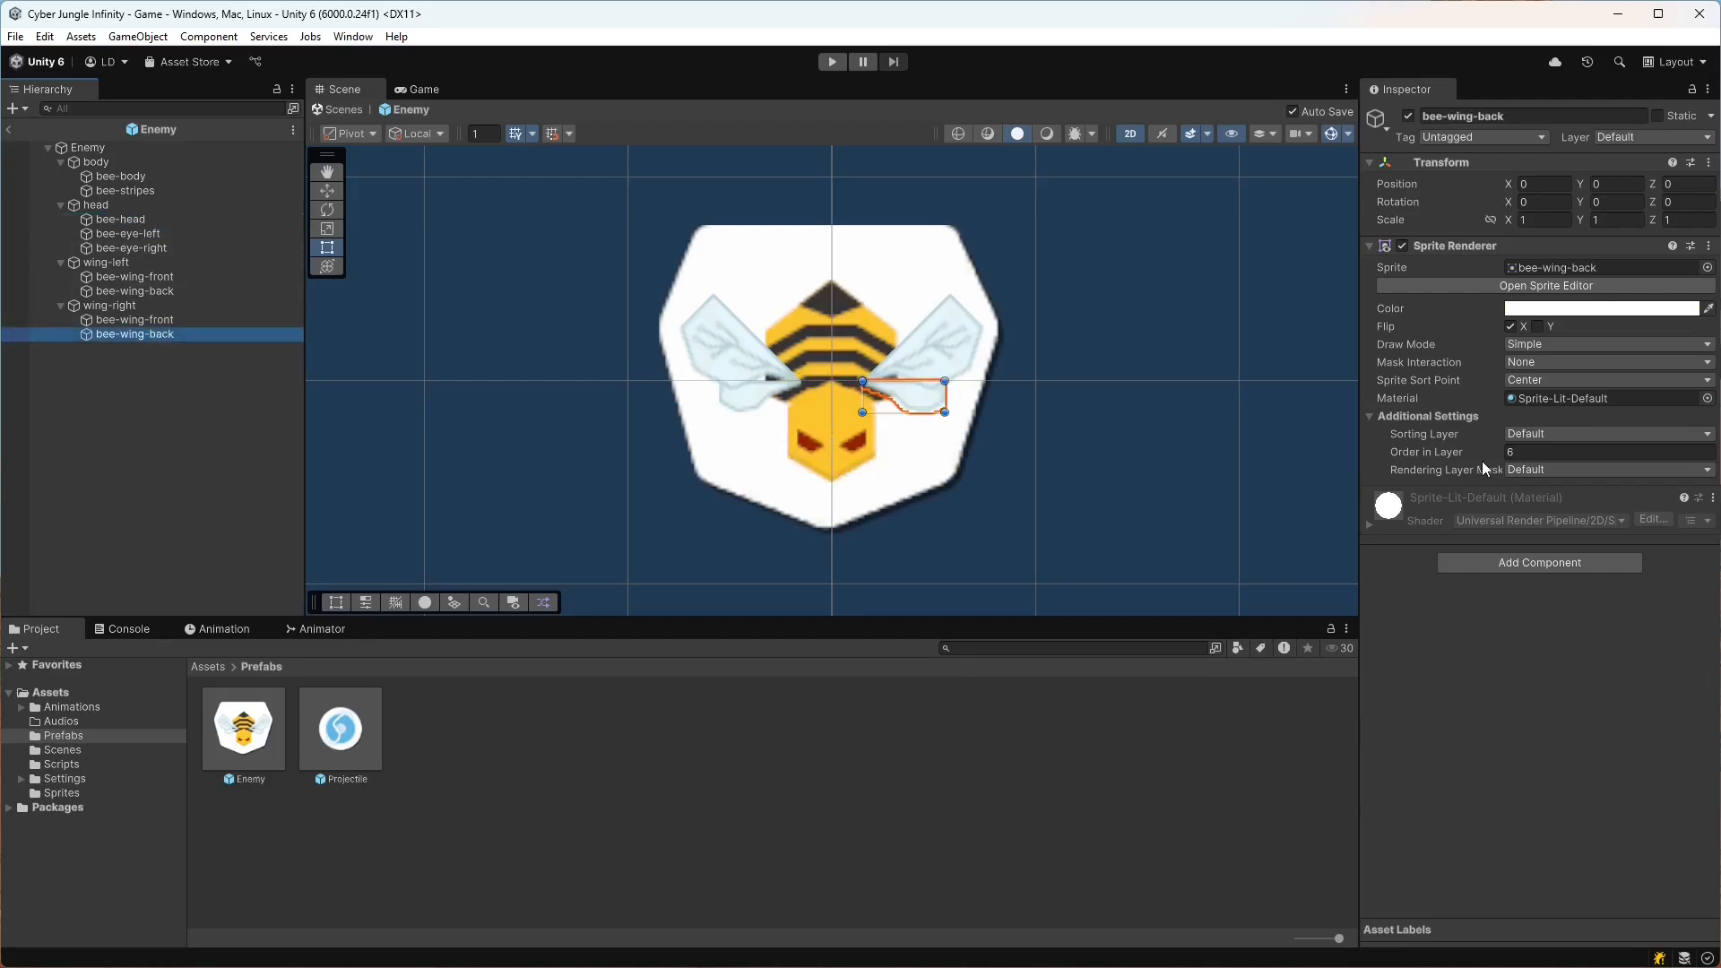
left_click(180, 319)
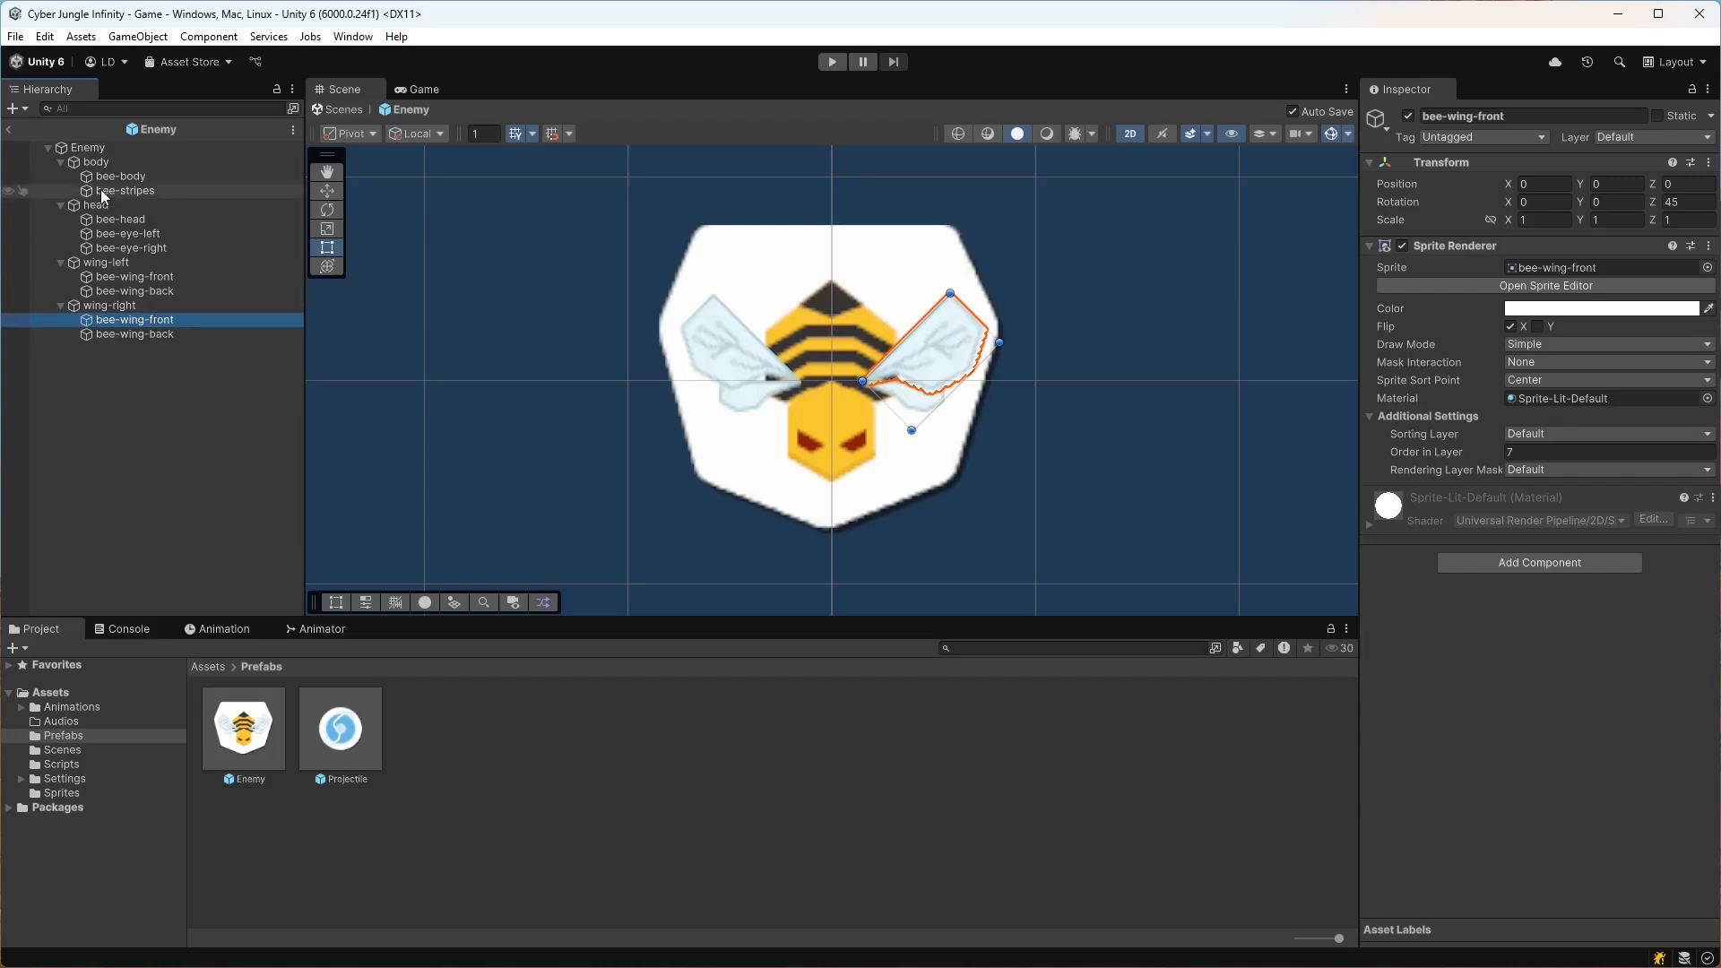
left_click(153, 191)
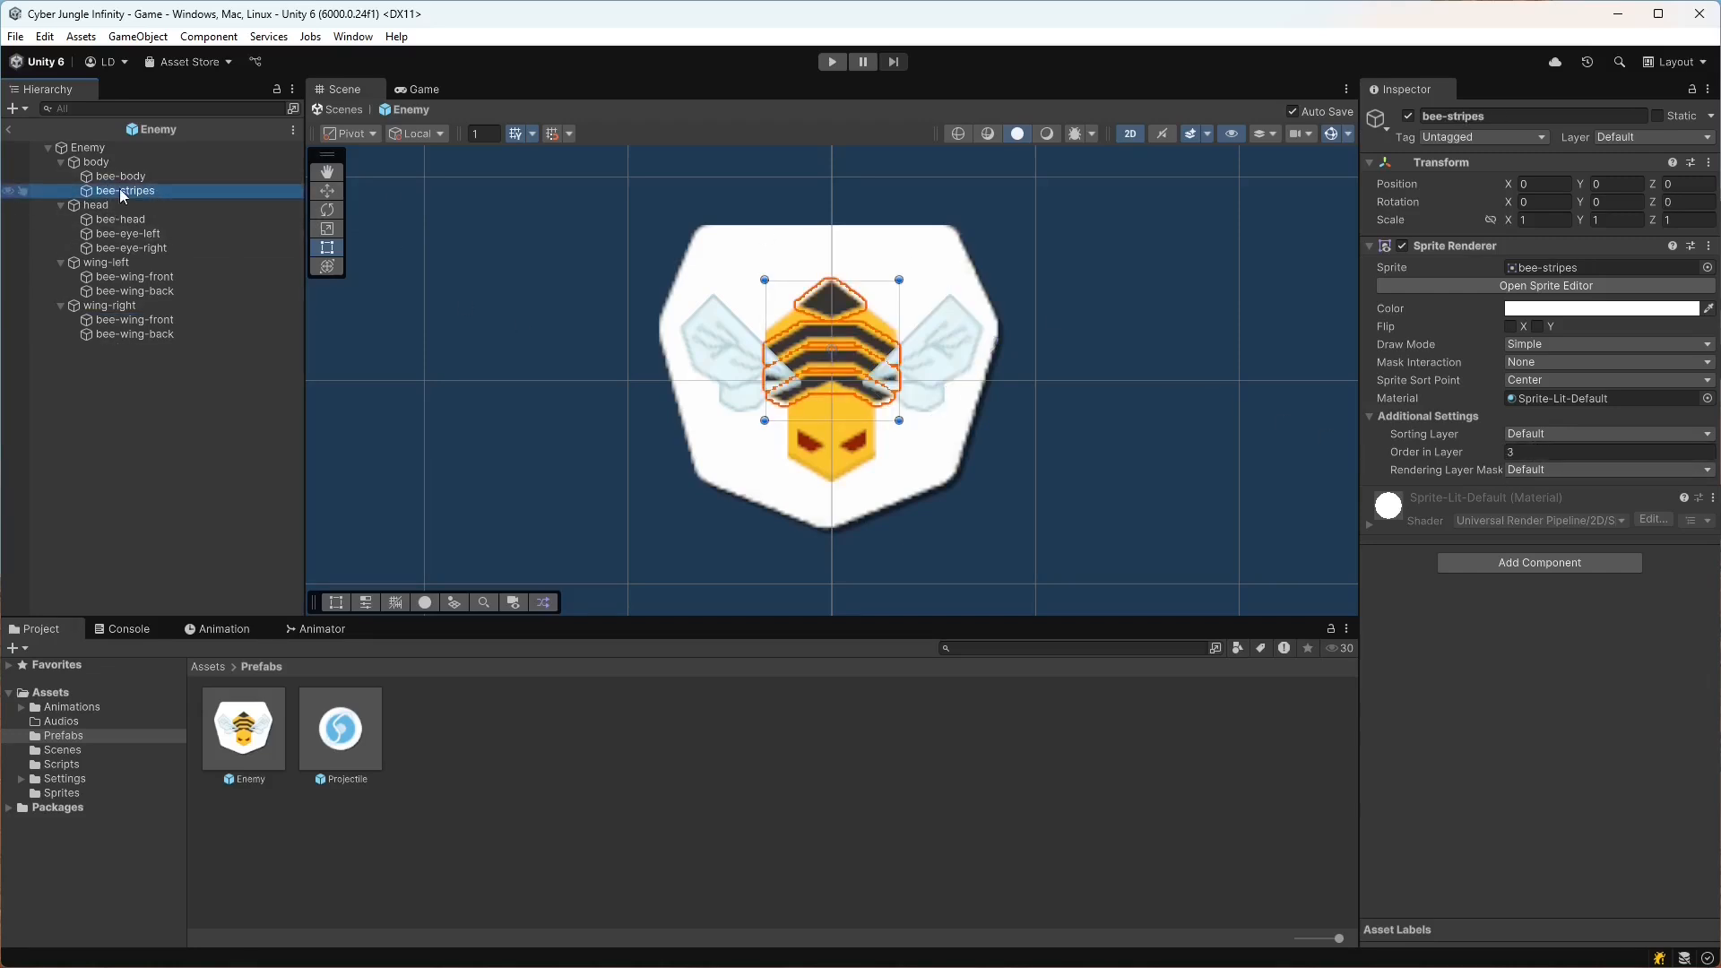
left_click(125, 178)
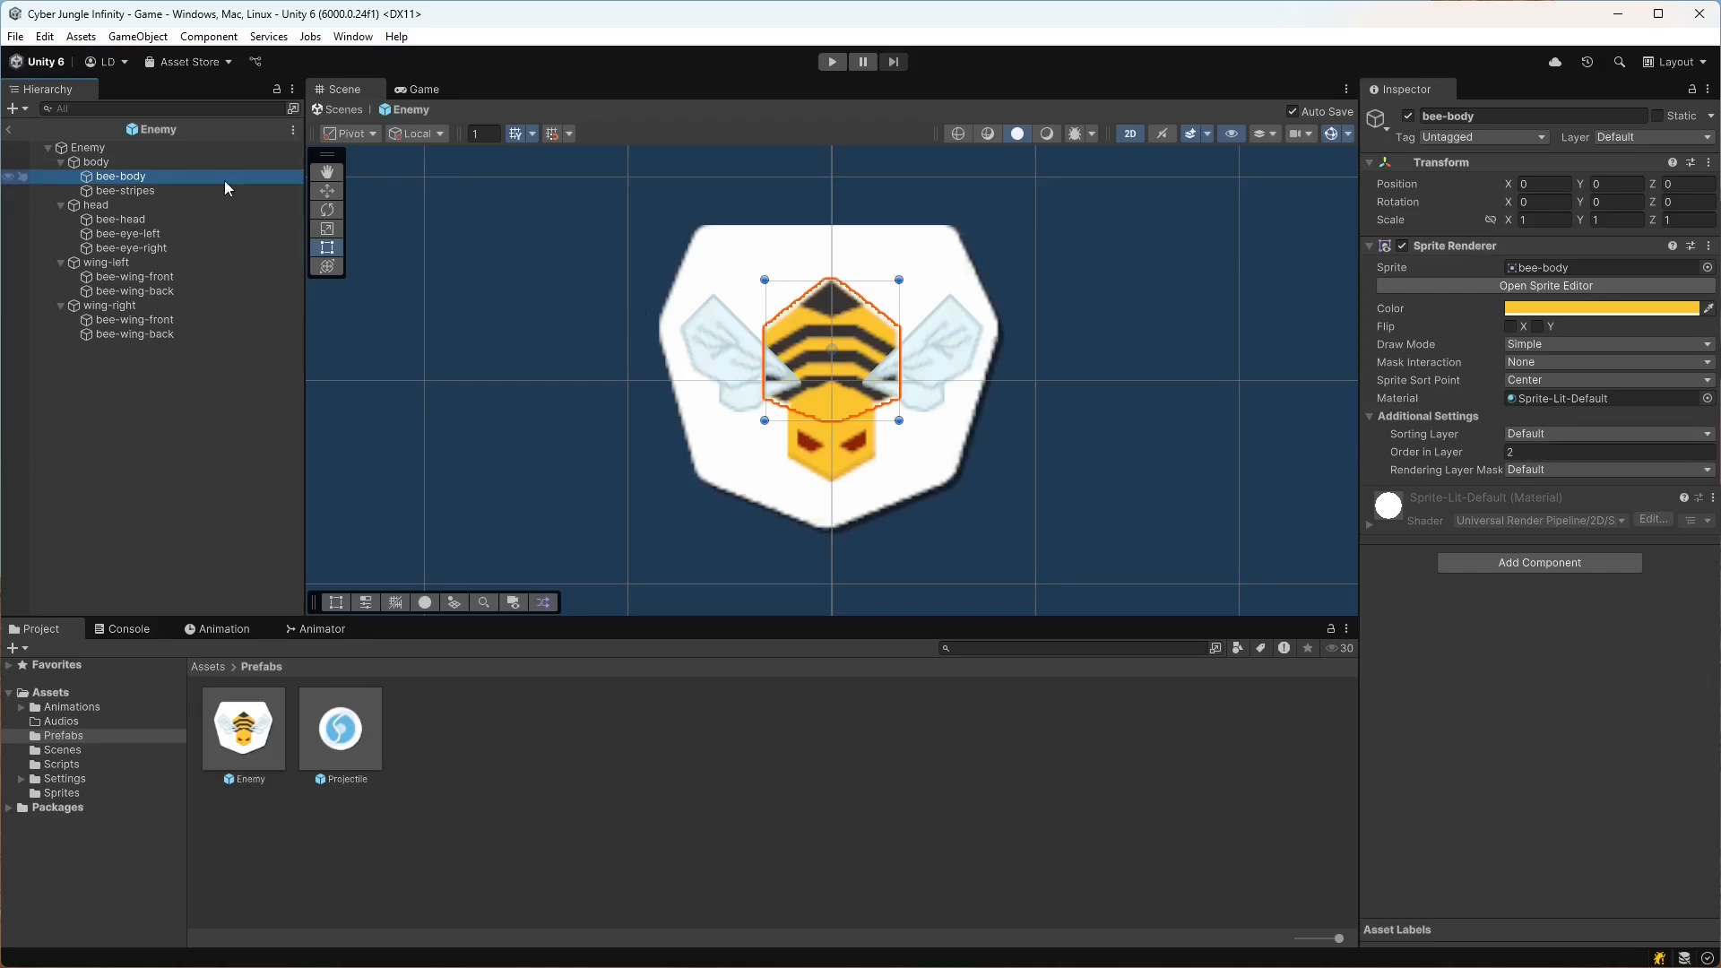
left_click(87, 148)
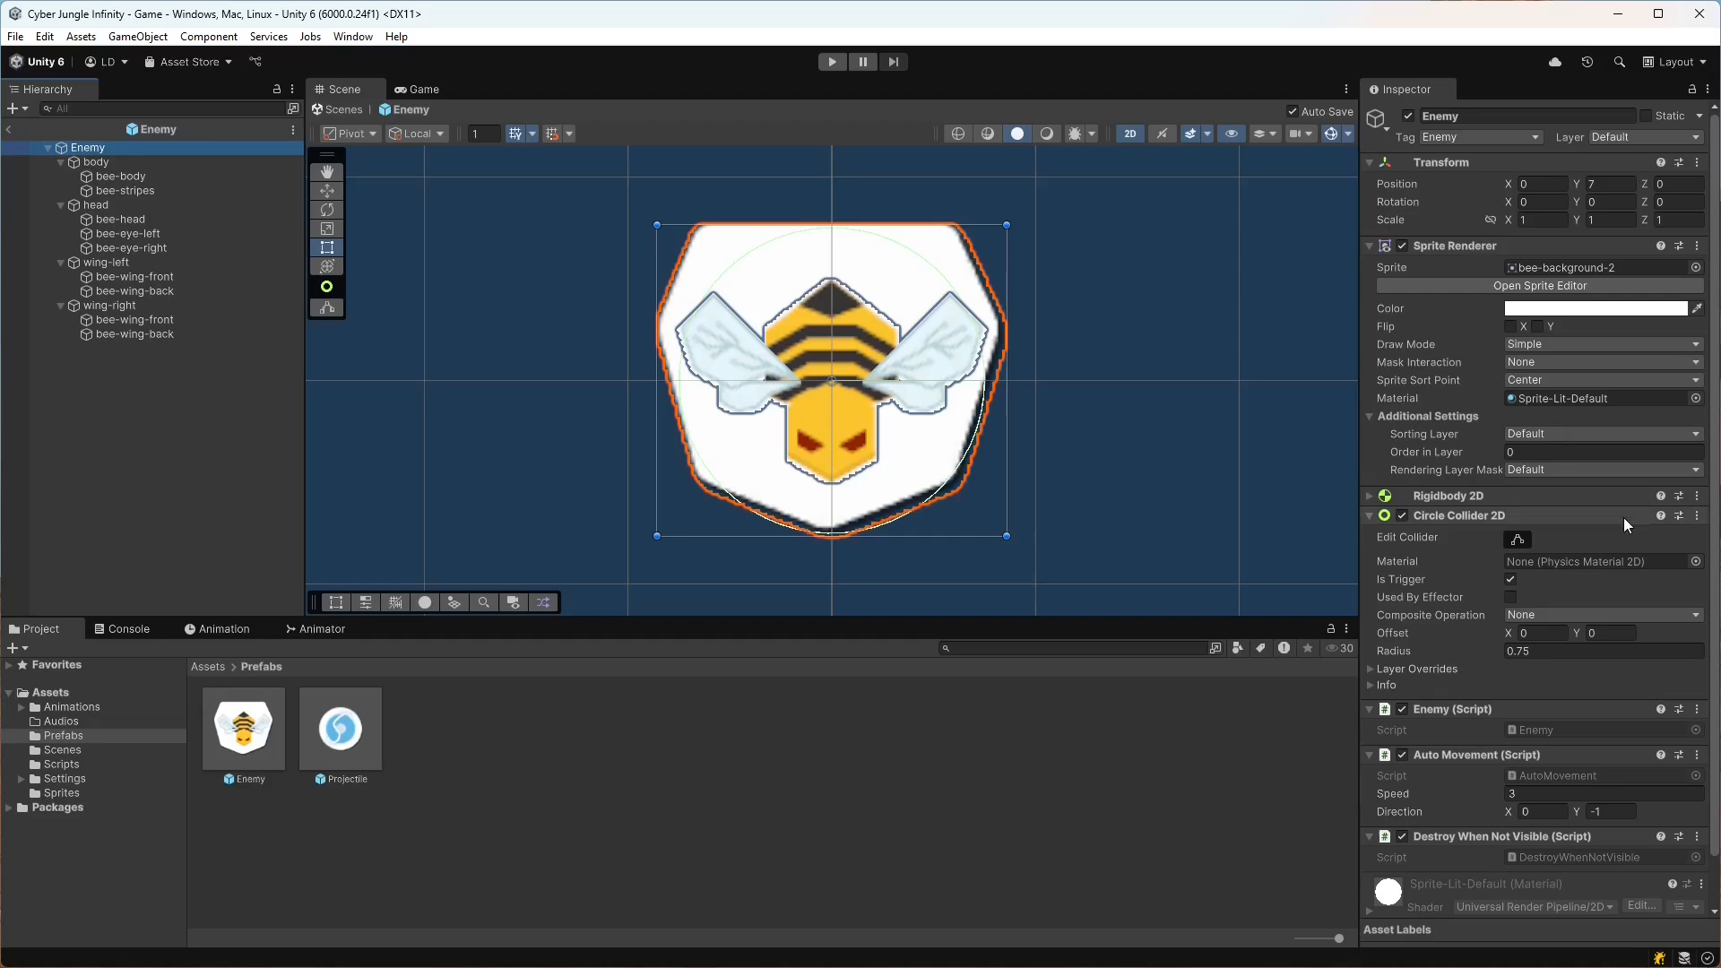
- Open the sorting layer settings from the bee-head sprite and review the project's tags, sorting layers and layers
left_click(122, 221)
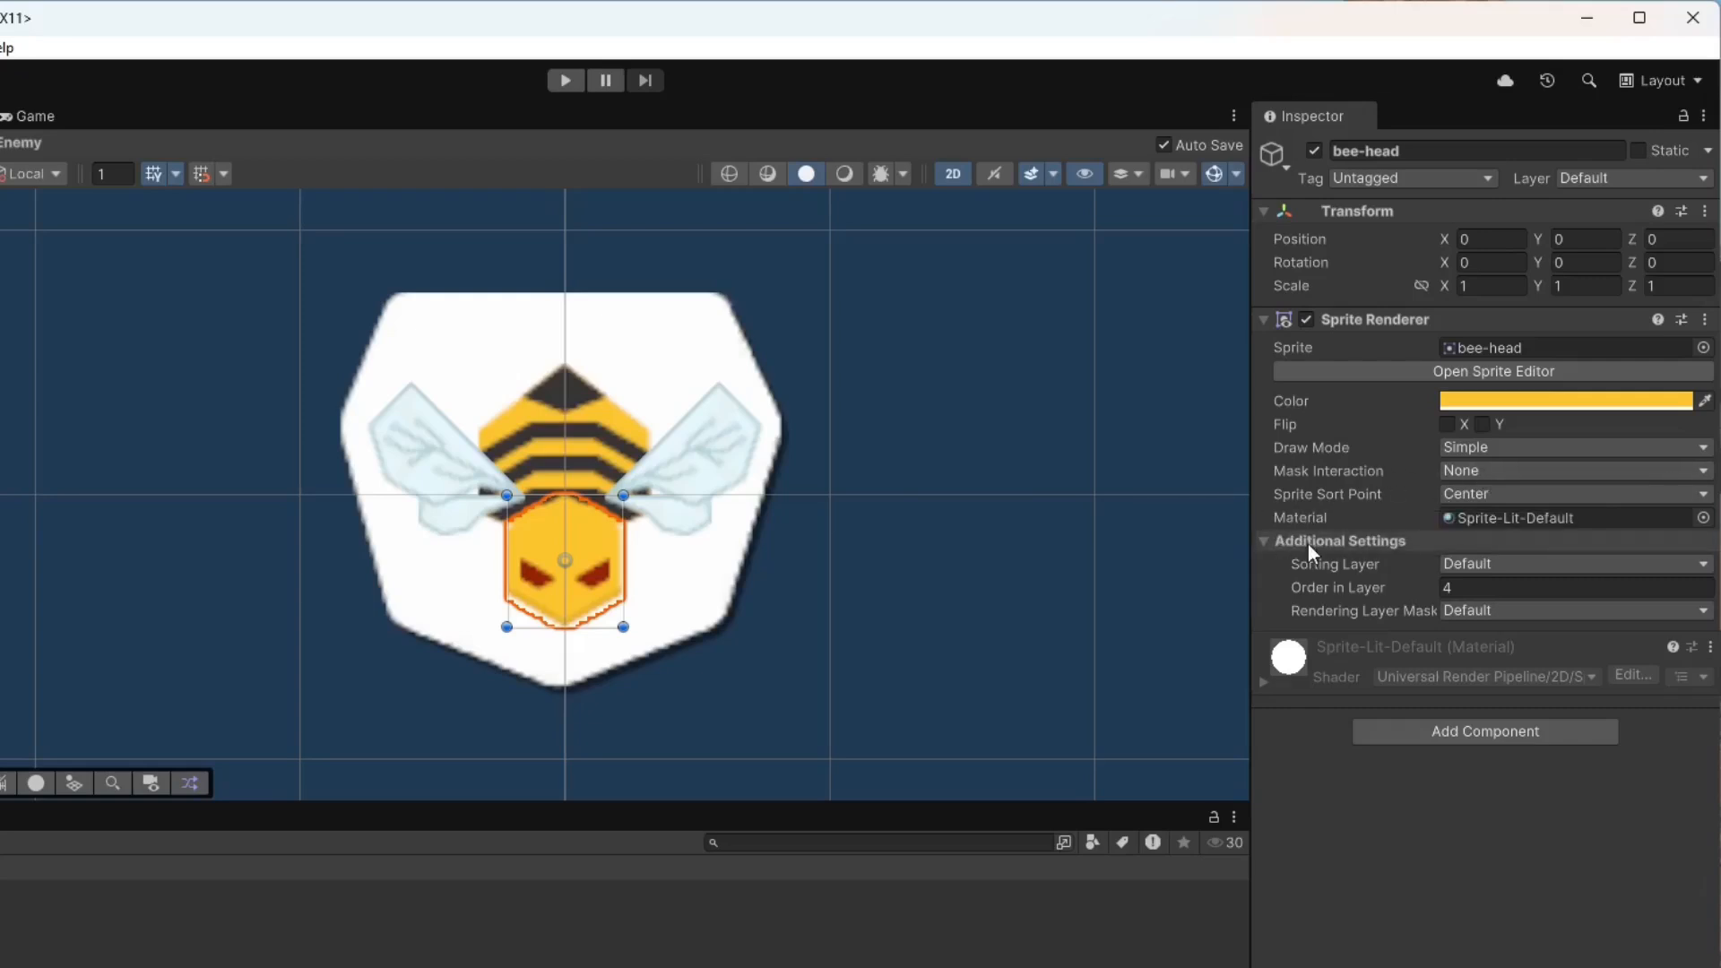
left_click(1538, 563)
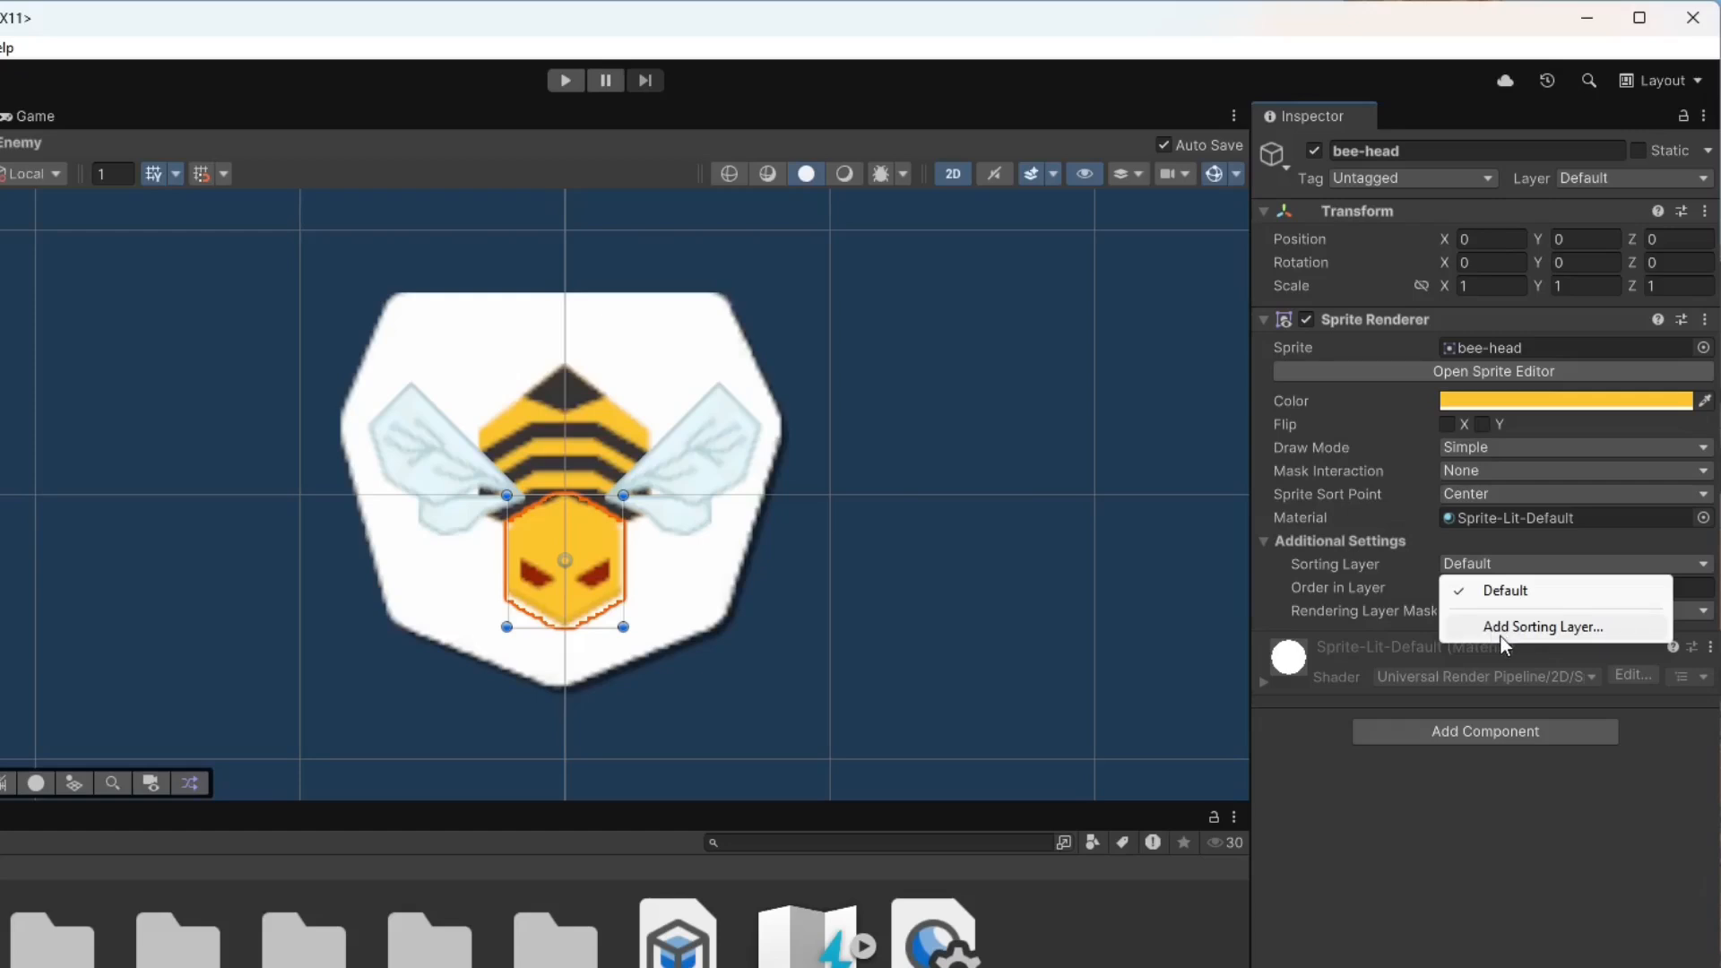
left_click(1505, 631)
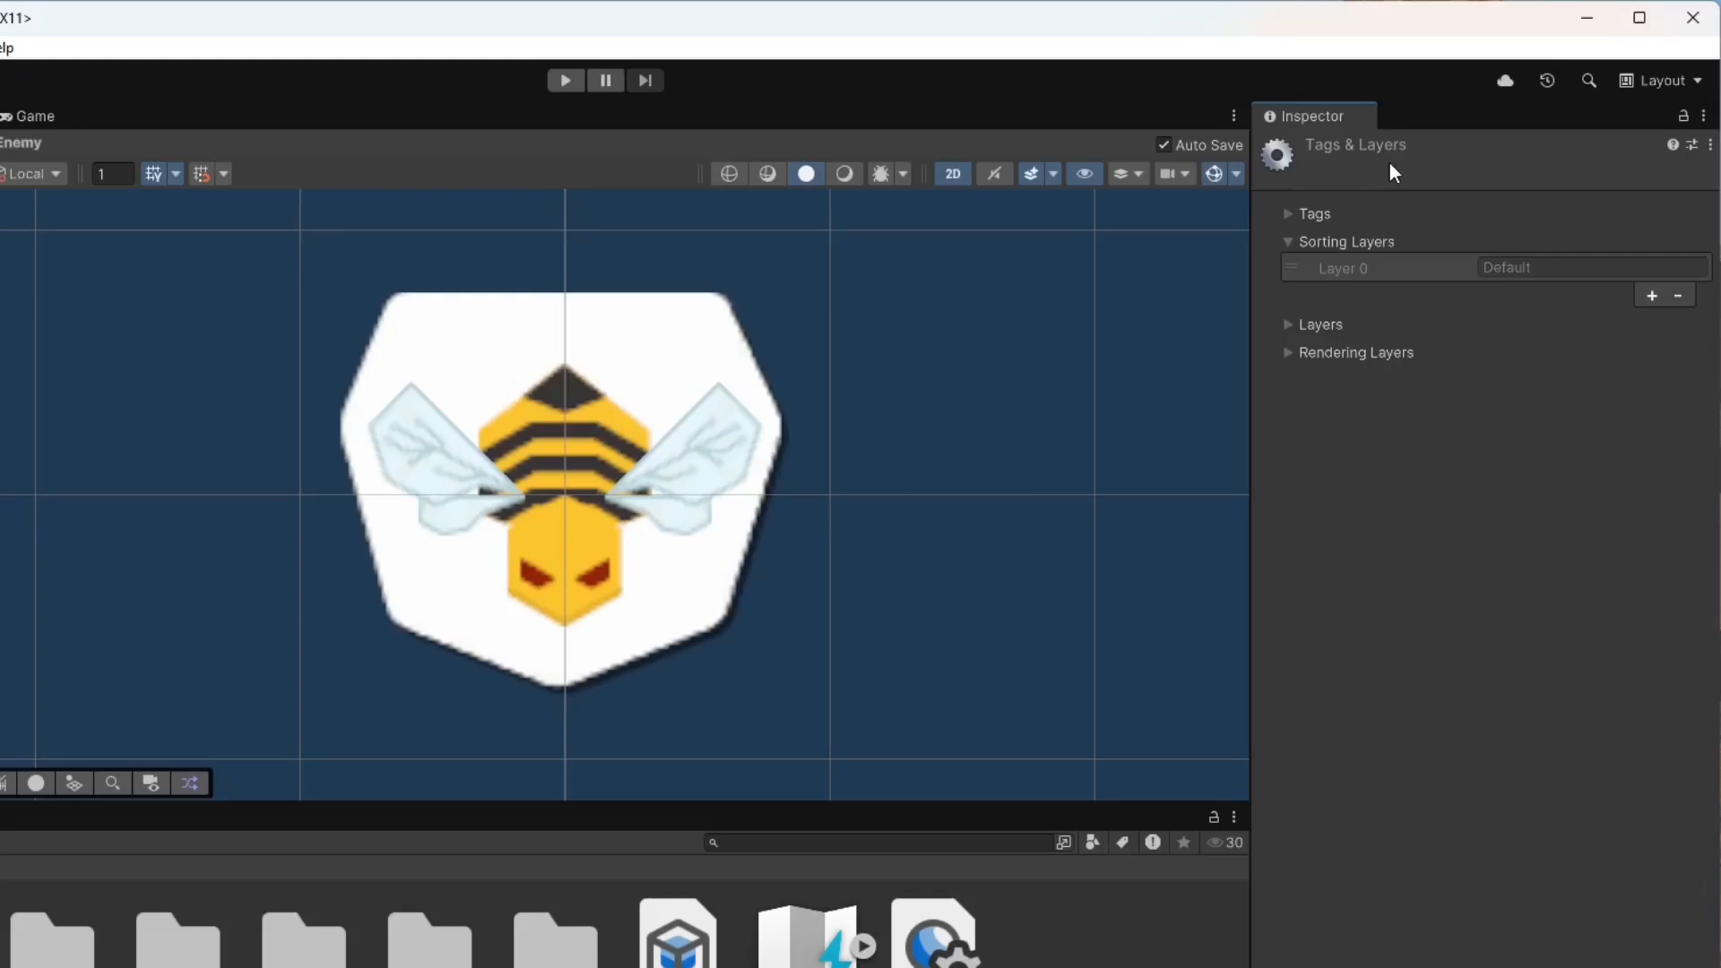
left_click(1287, 214)
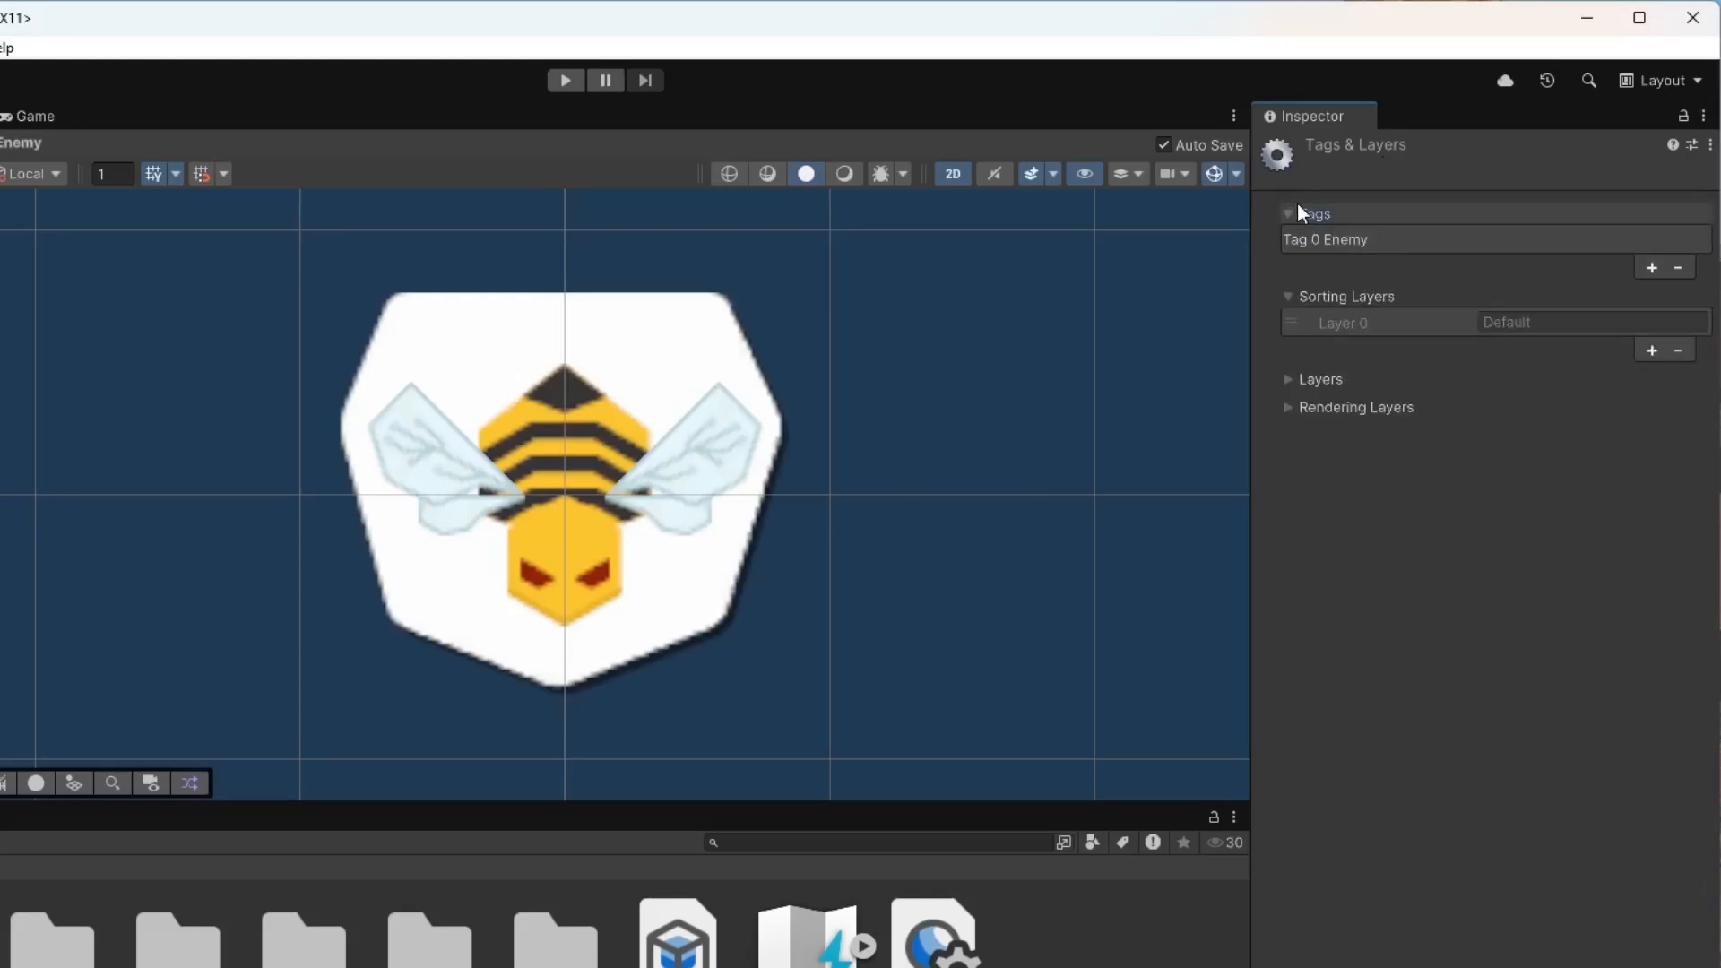
left_click(1288, 215)
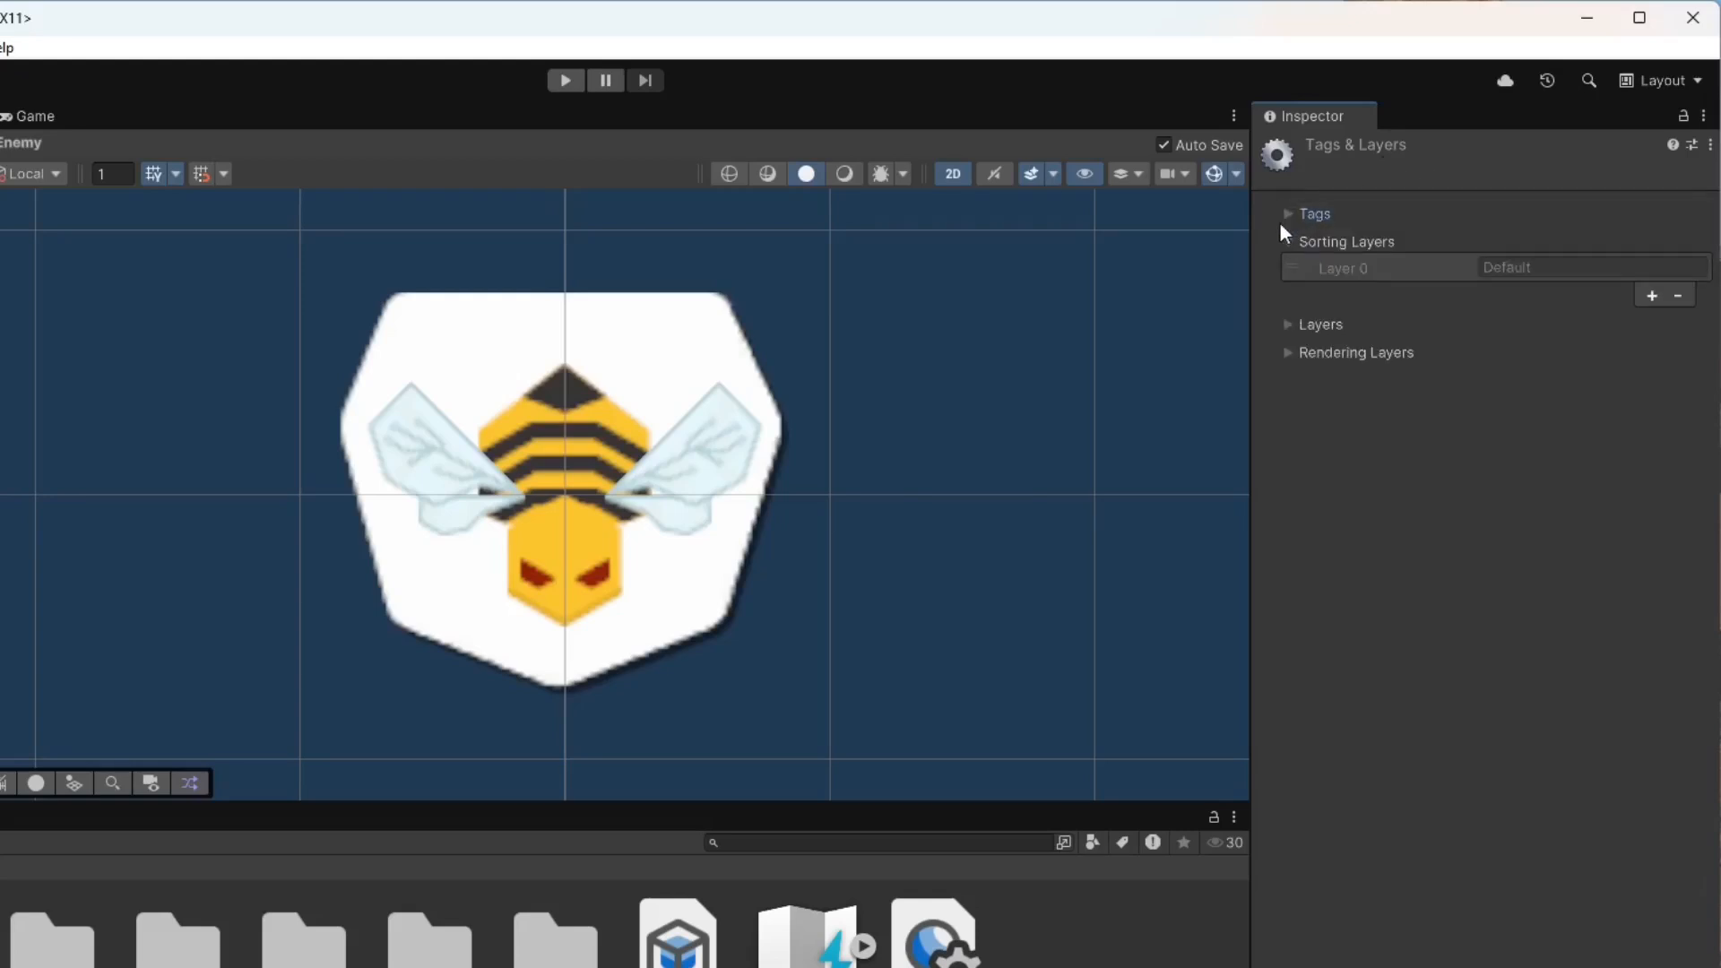
left_click(1280, 326)
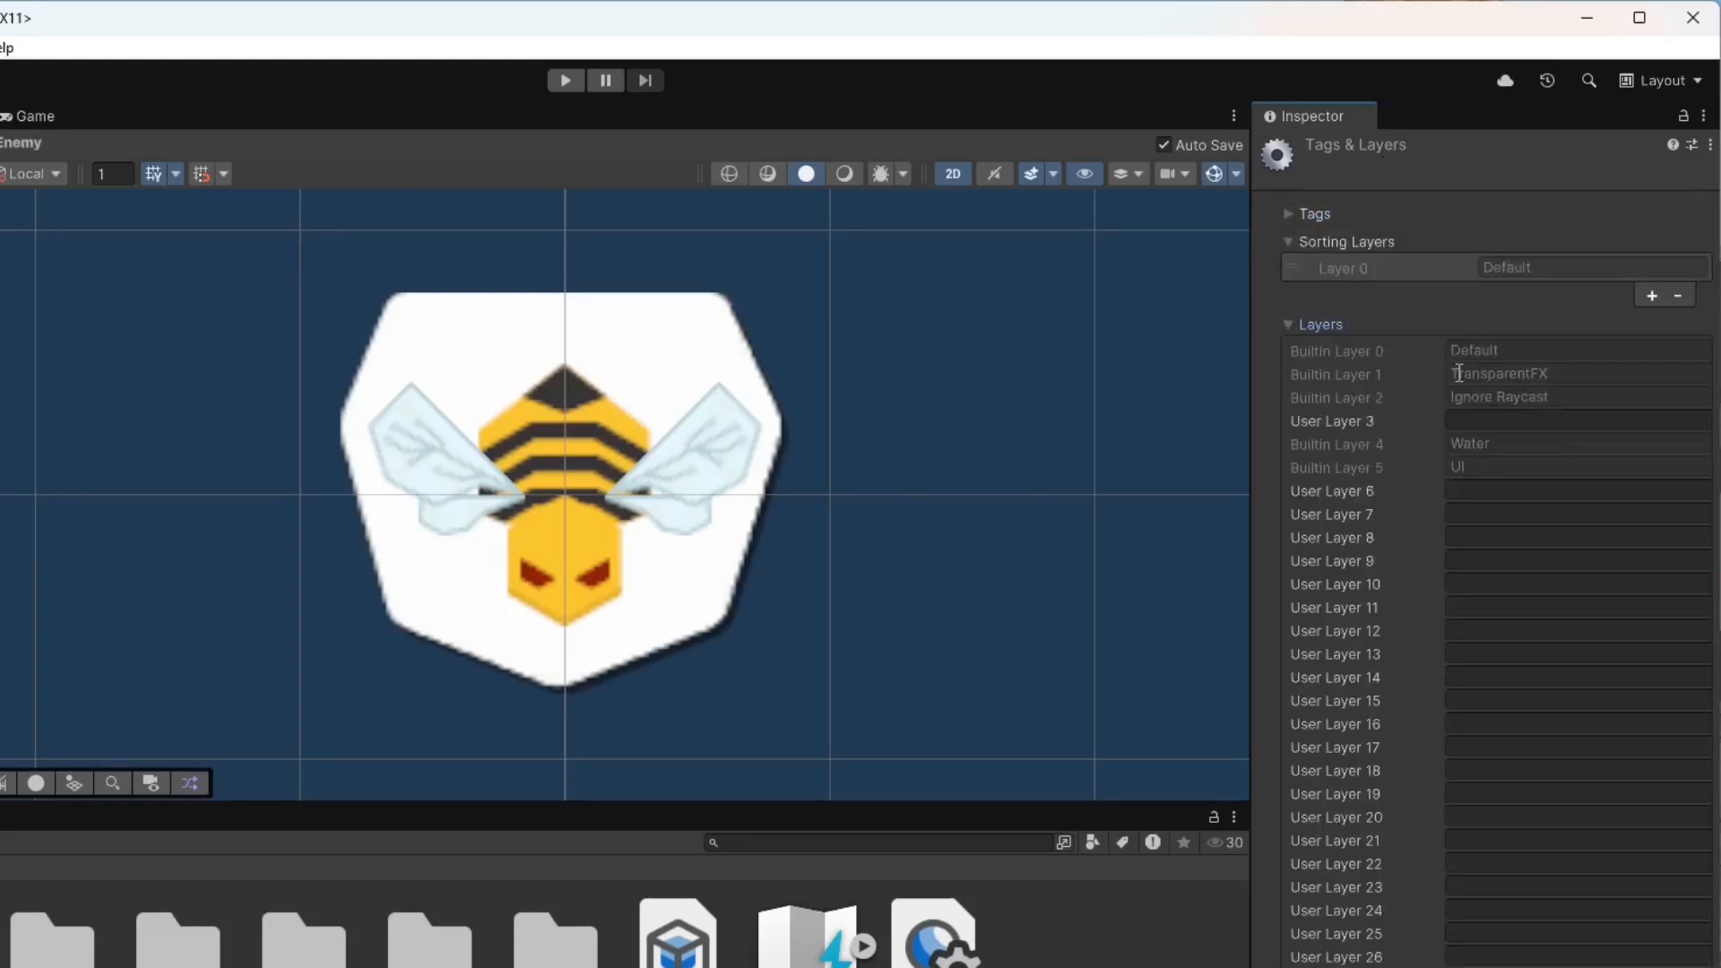
left_click(1286, 324)
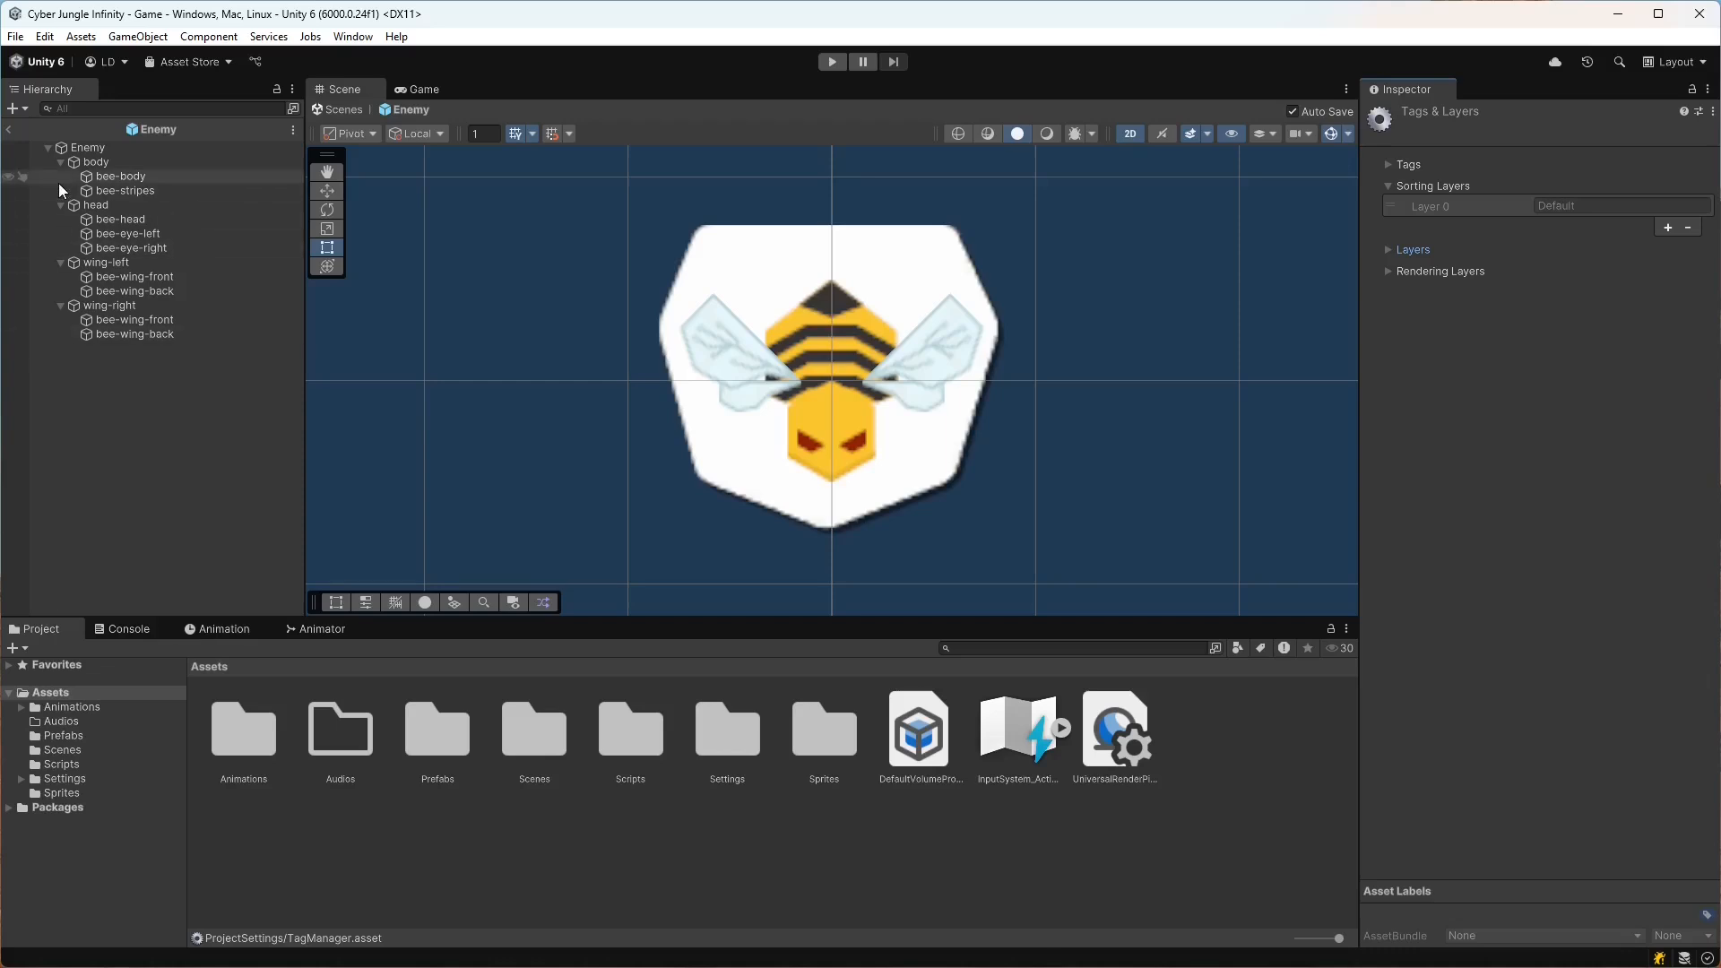
- Leave the Enemy prefab for the Game scene and show the background texture's import settings from the Sprites folder
left_click(8, 129)
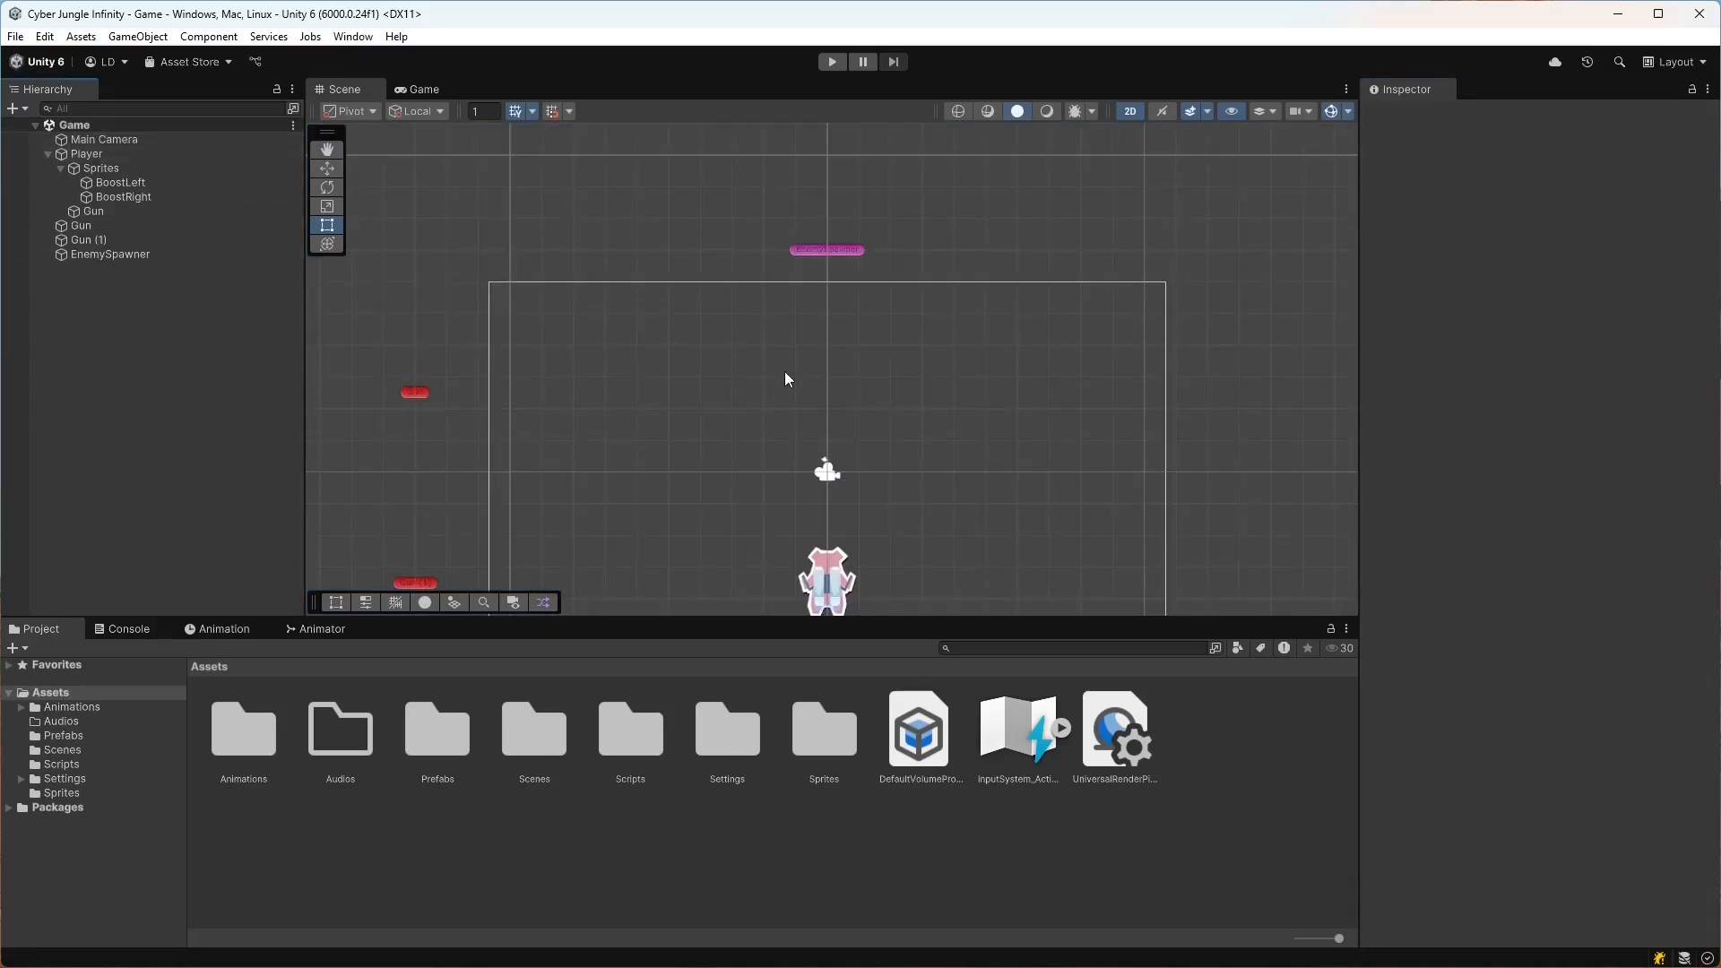
middle_click_drag(785, 378, 842, 276)
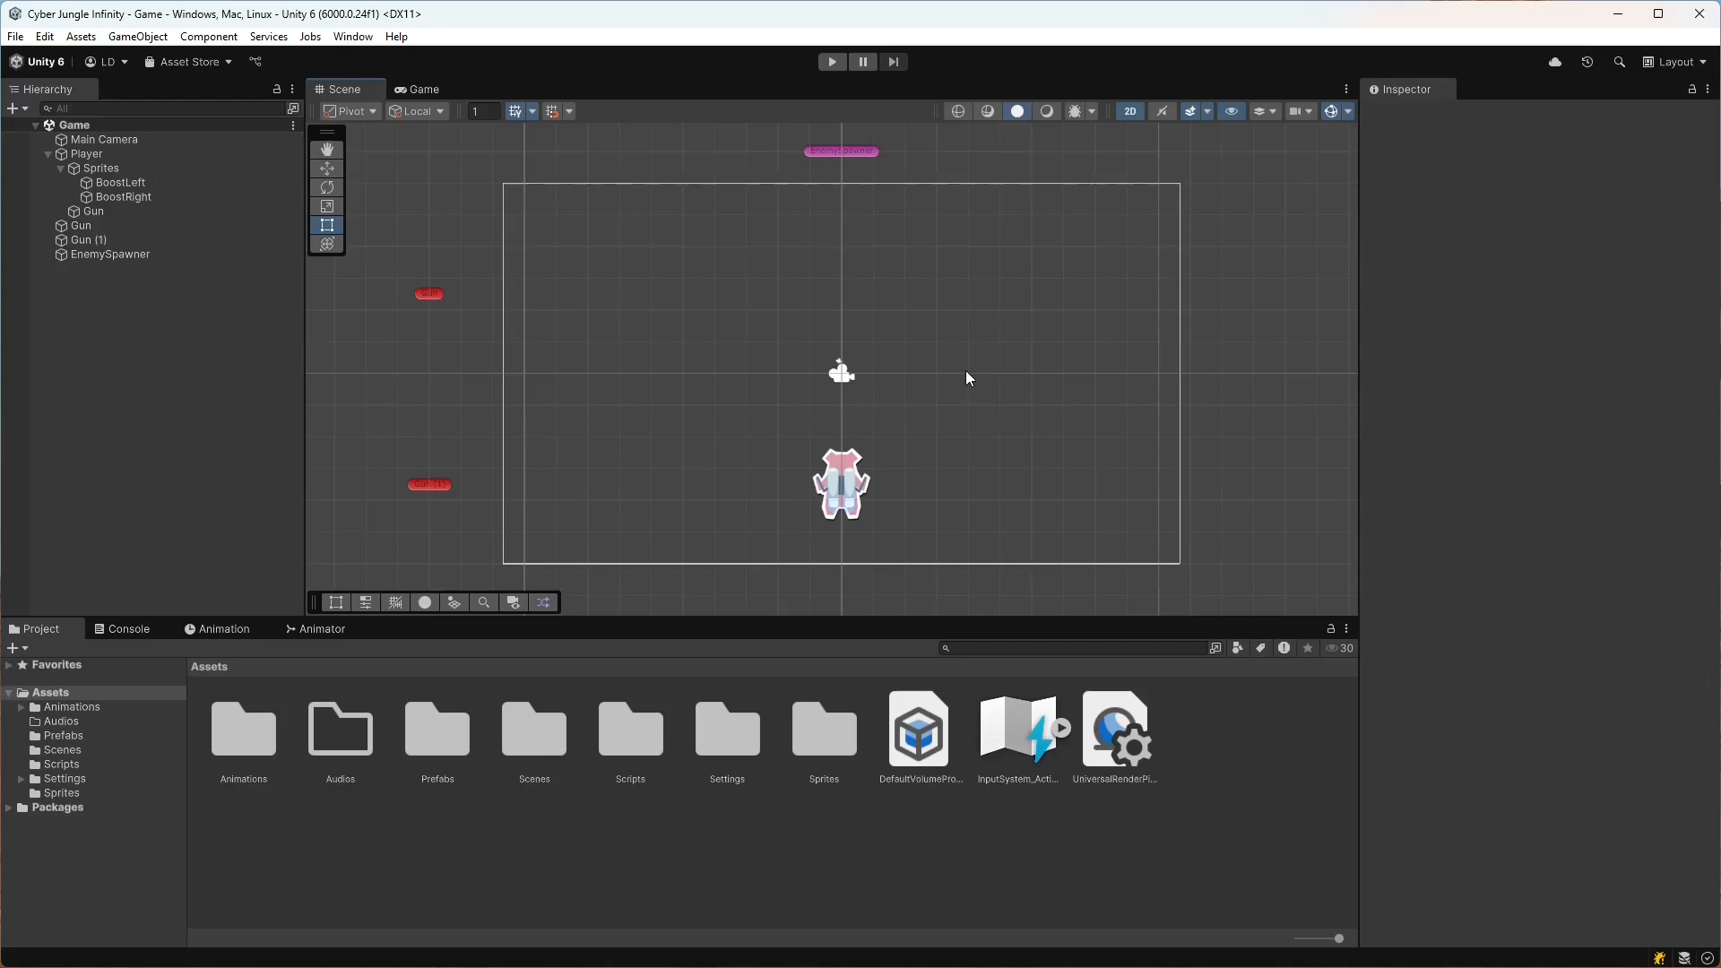
left_click(55, 794)
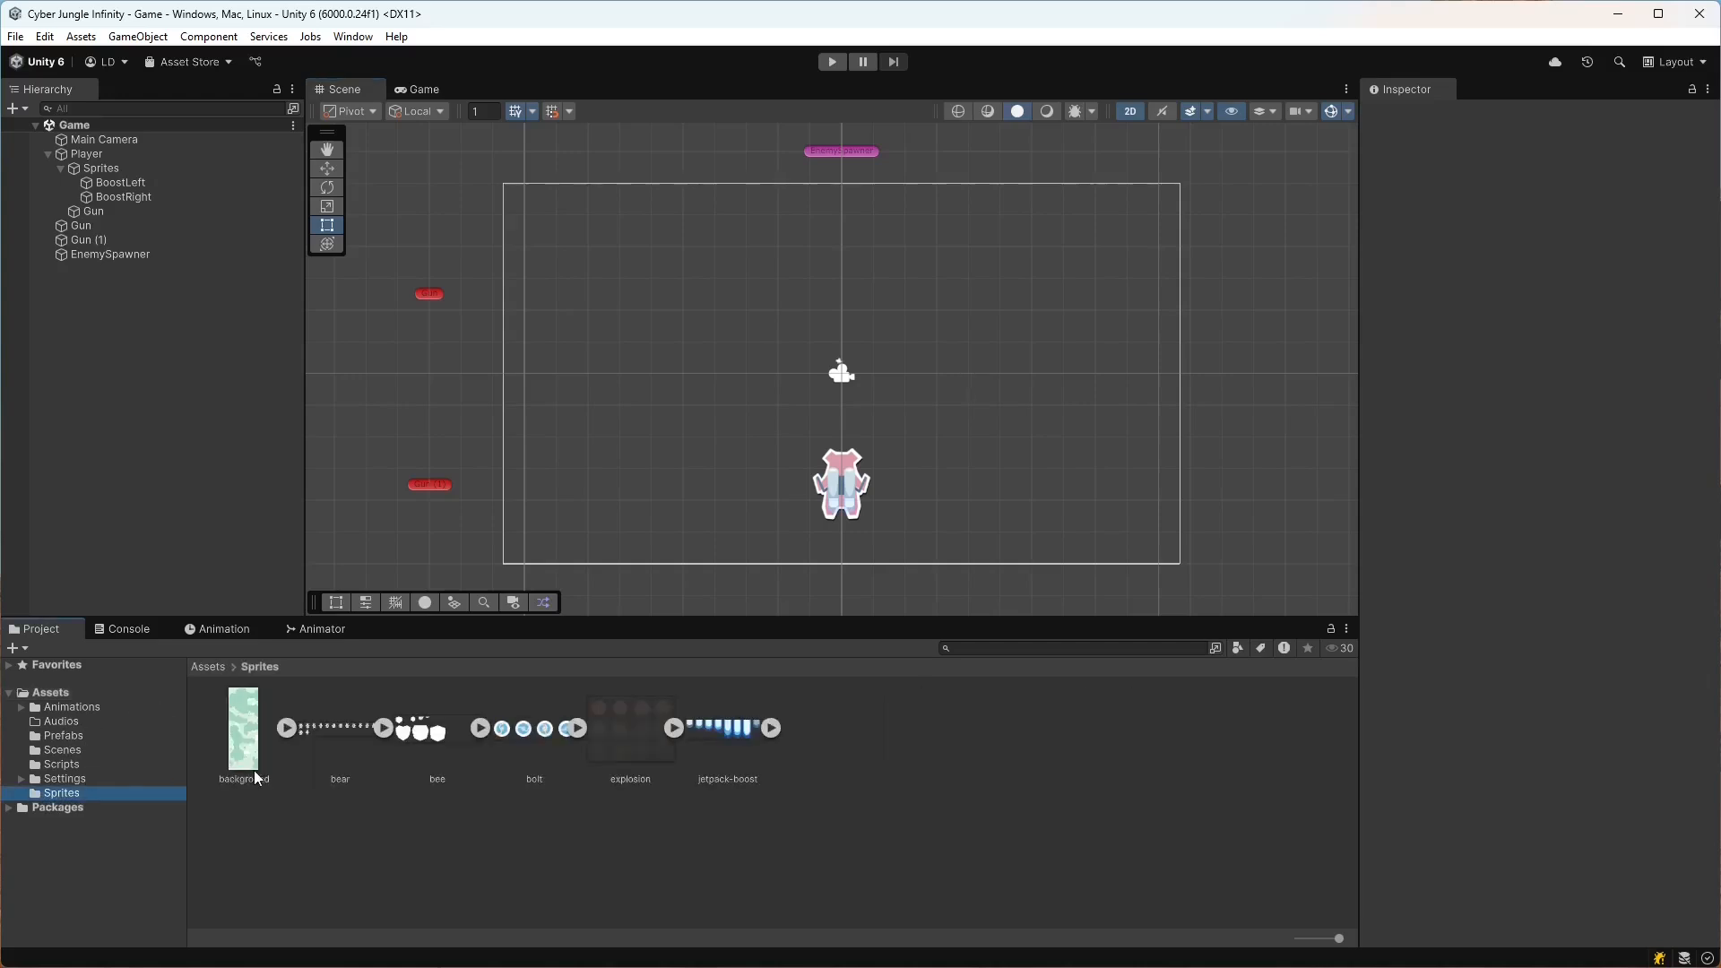
left_click(257, 776)
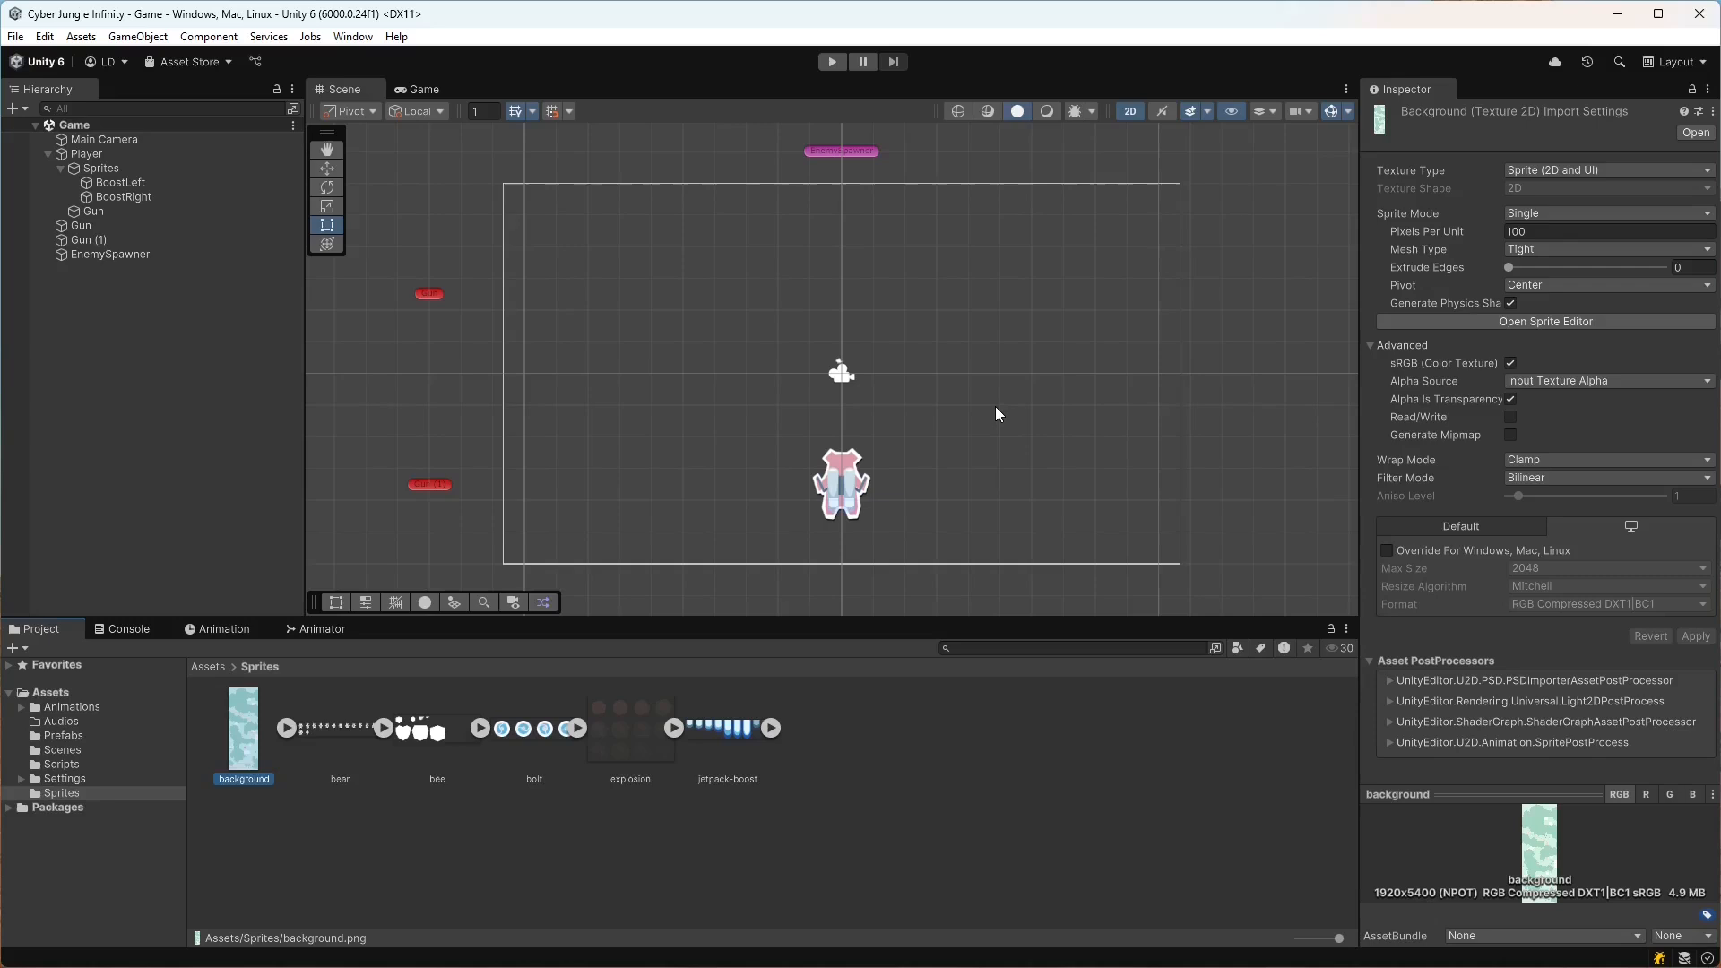
- Switch to File Explorer and import foreground.png and middleground.png from Cyber Jungle Infinity Assets/Sprites/Environment into the project's Sprites folder
key("alt+Tab")
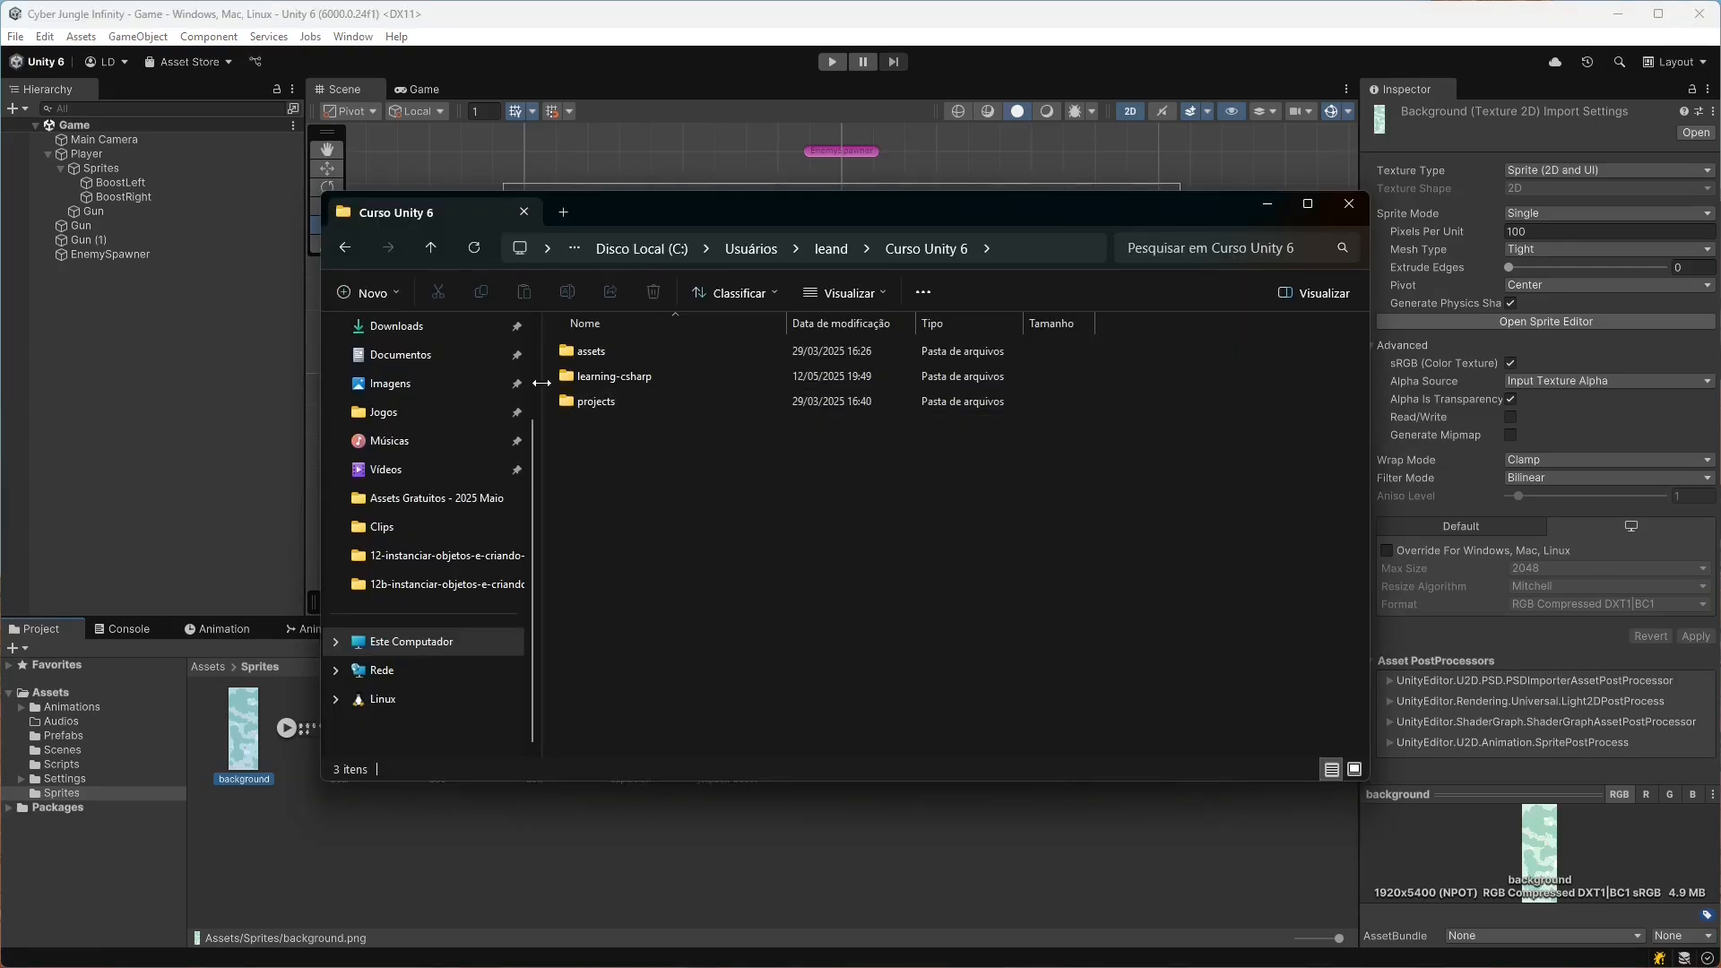
double_click(600, 351)
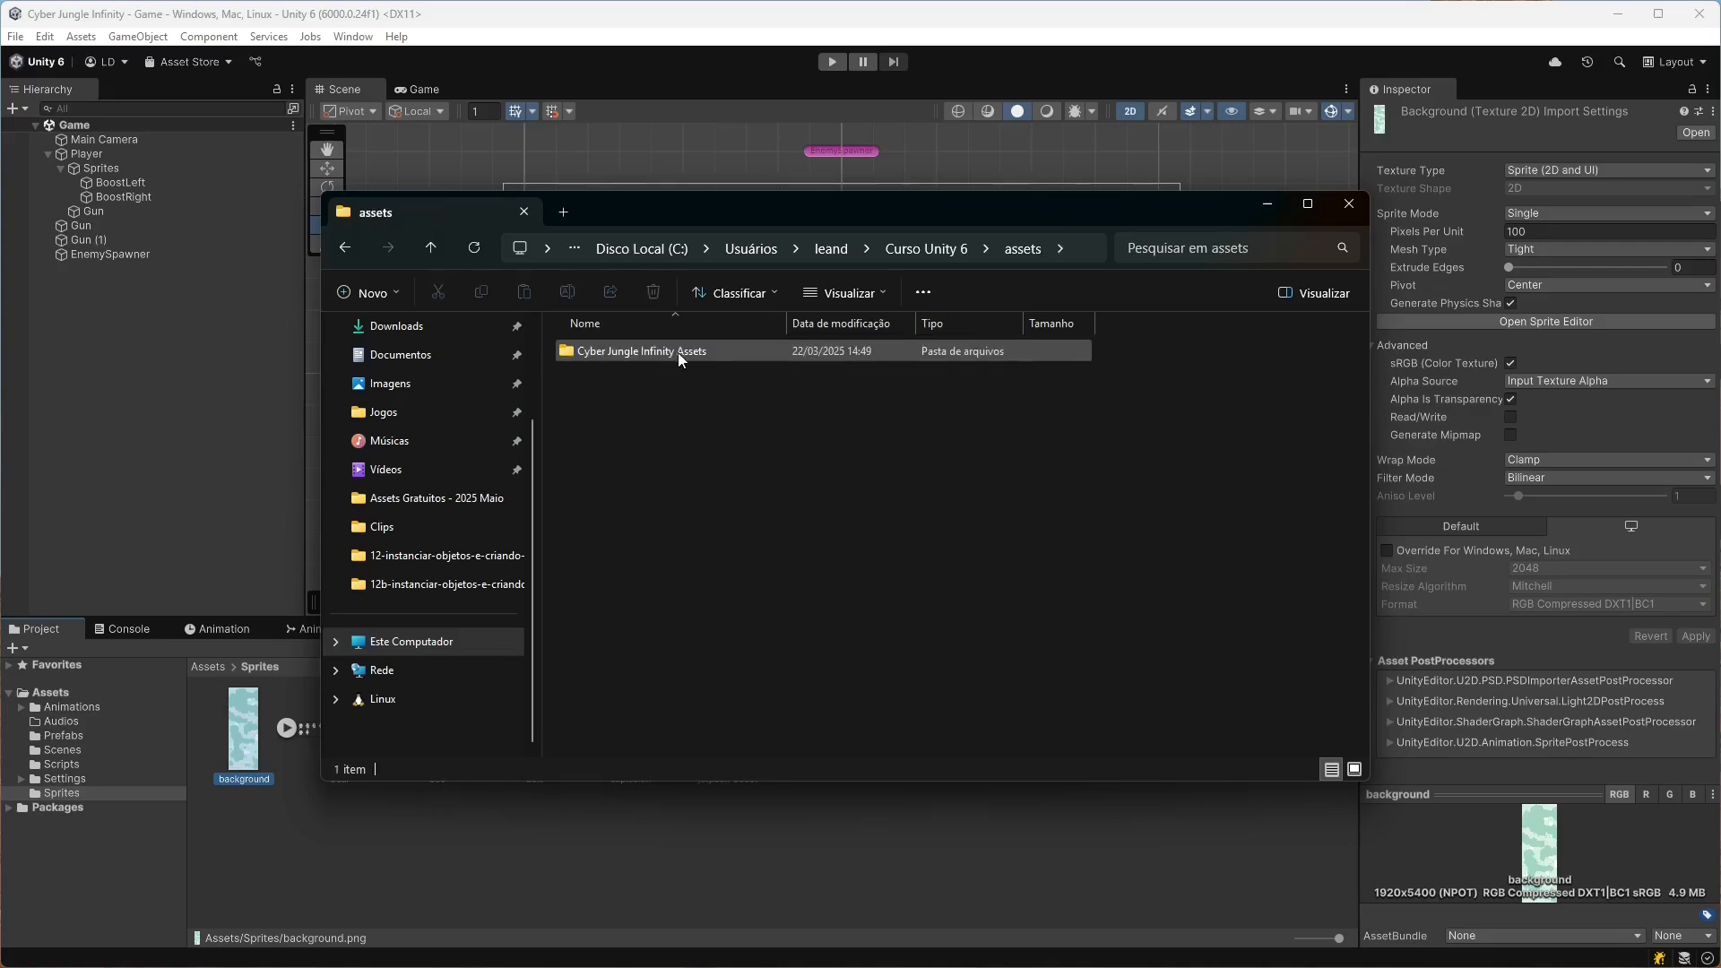
double_click(611, 352)
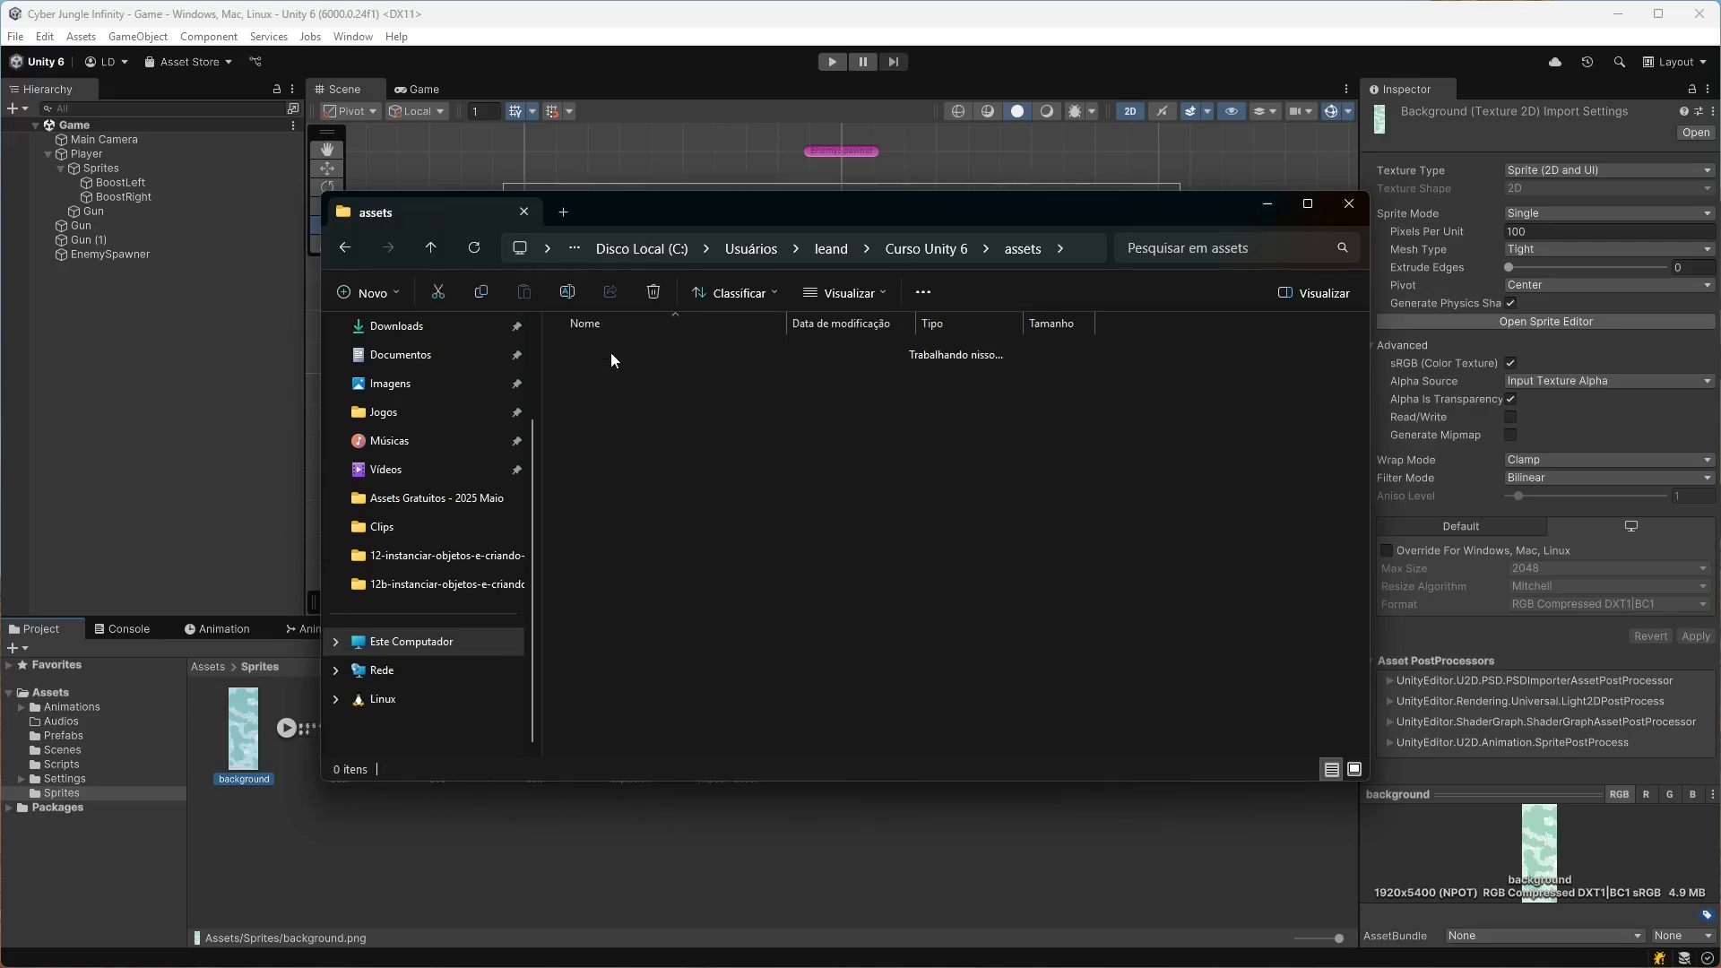
double_click(625, 371)
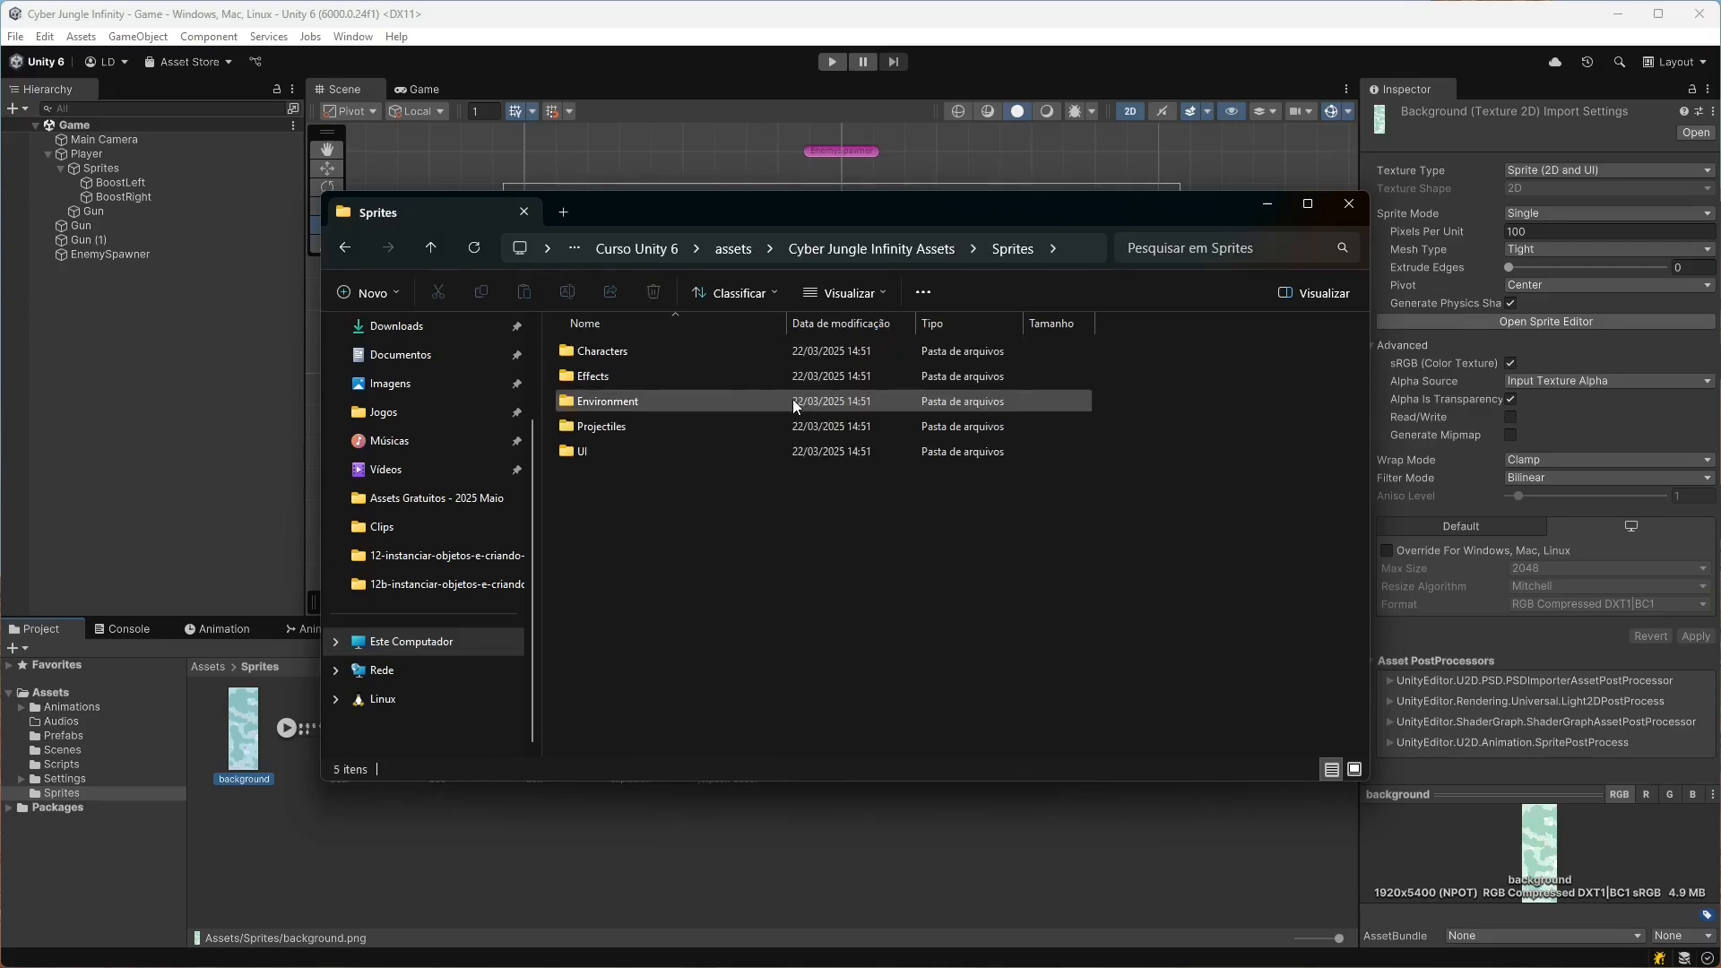
double_click(607, 401)
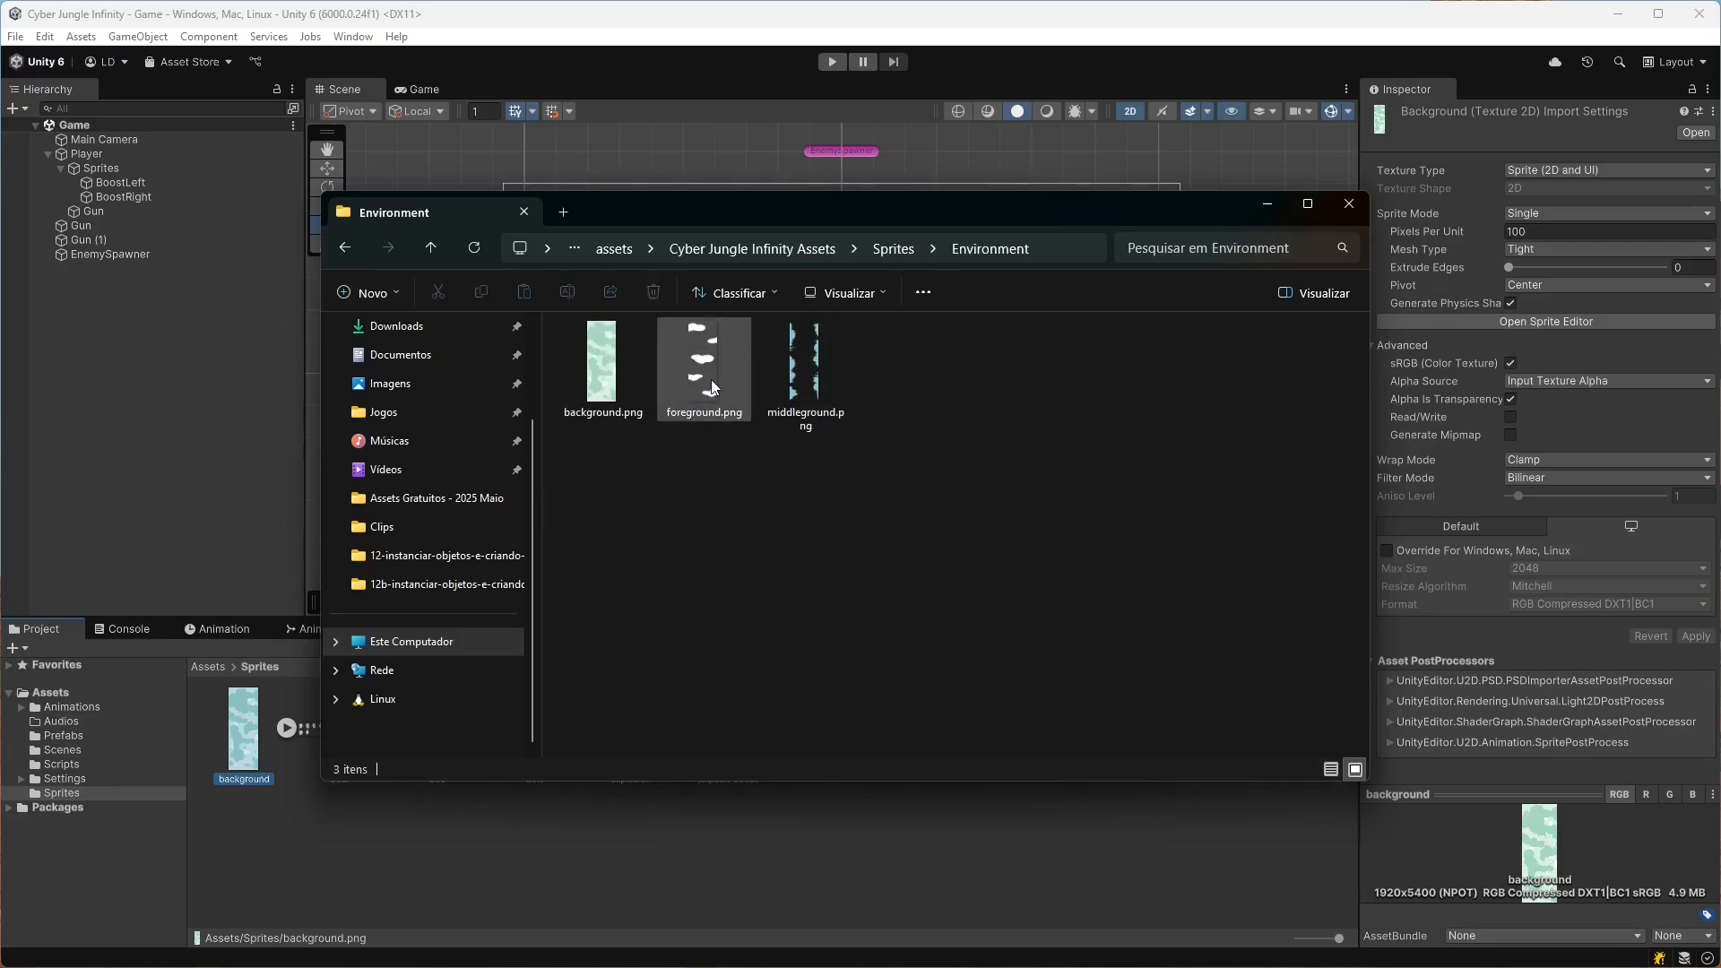
left_click(802, 386)
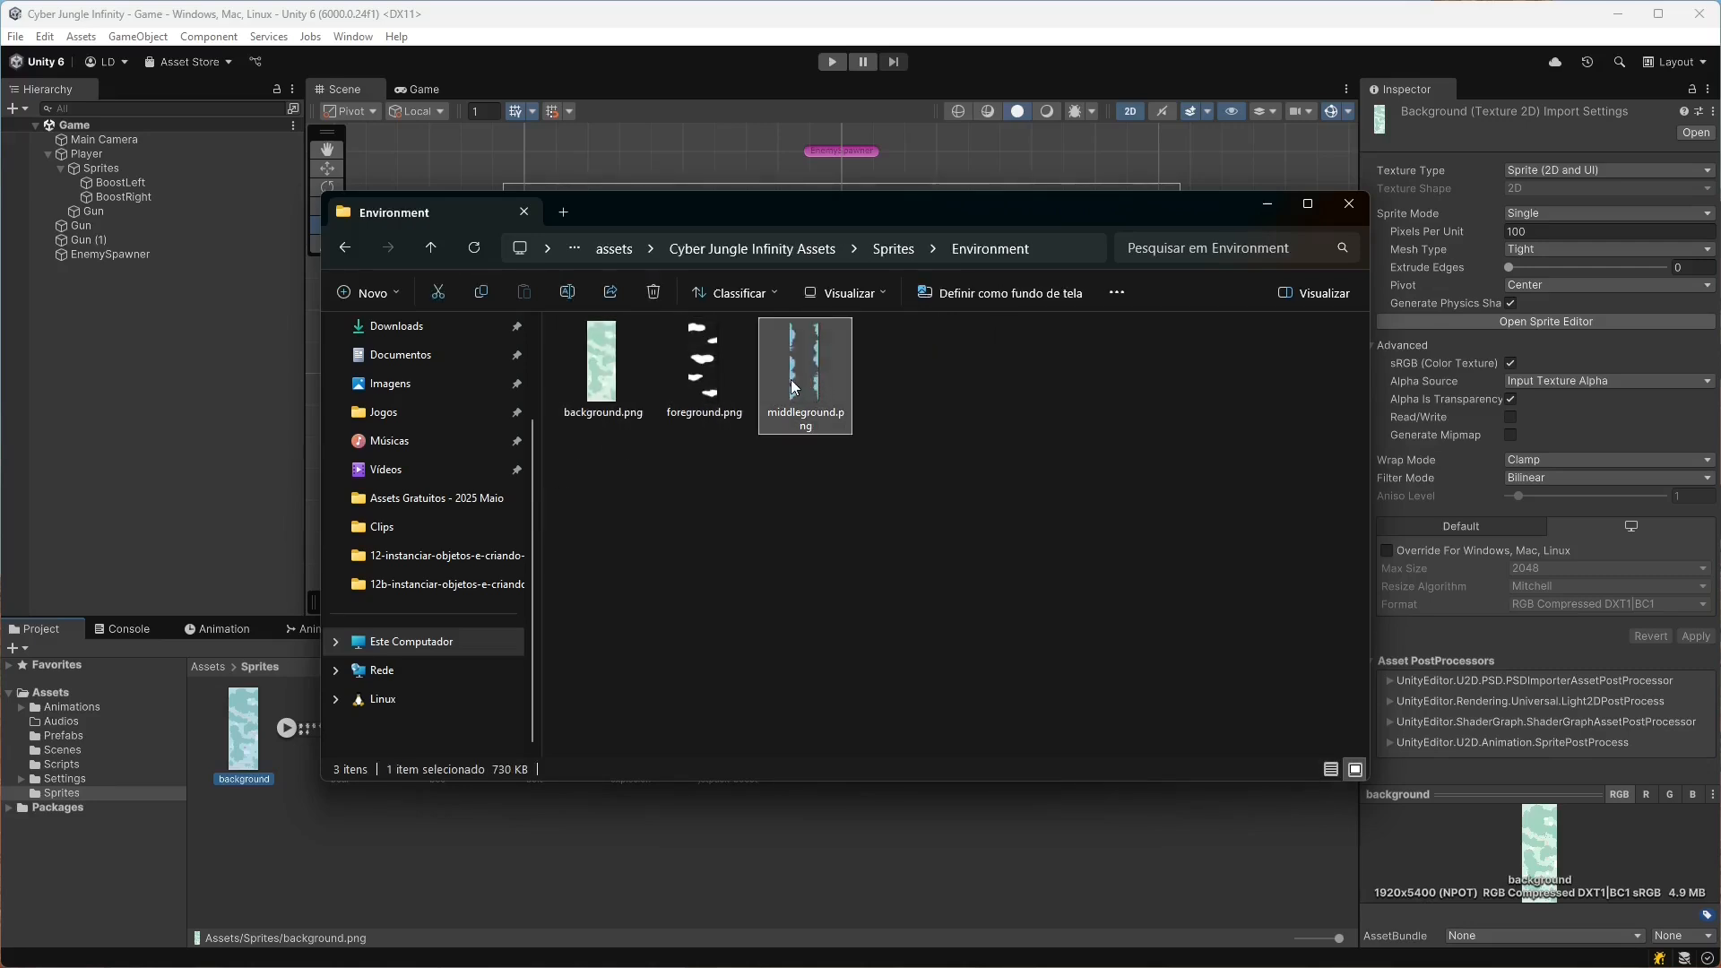
left_click(695, 373, "ctrl")
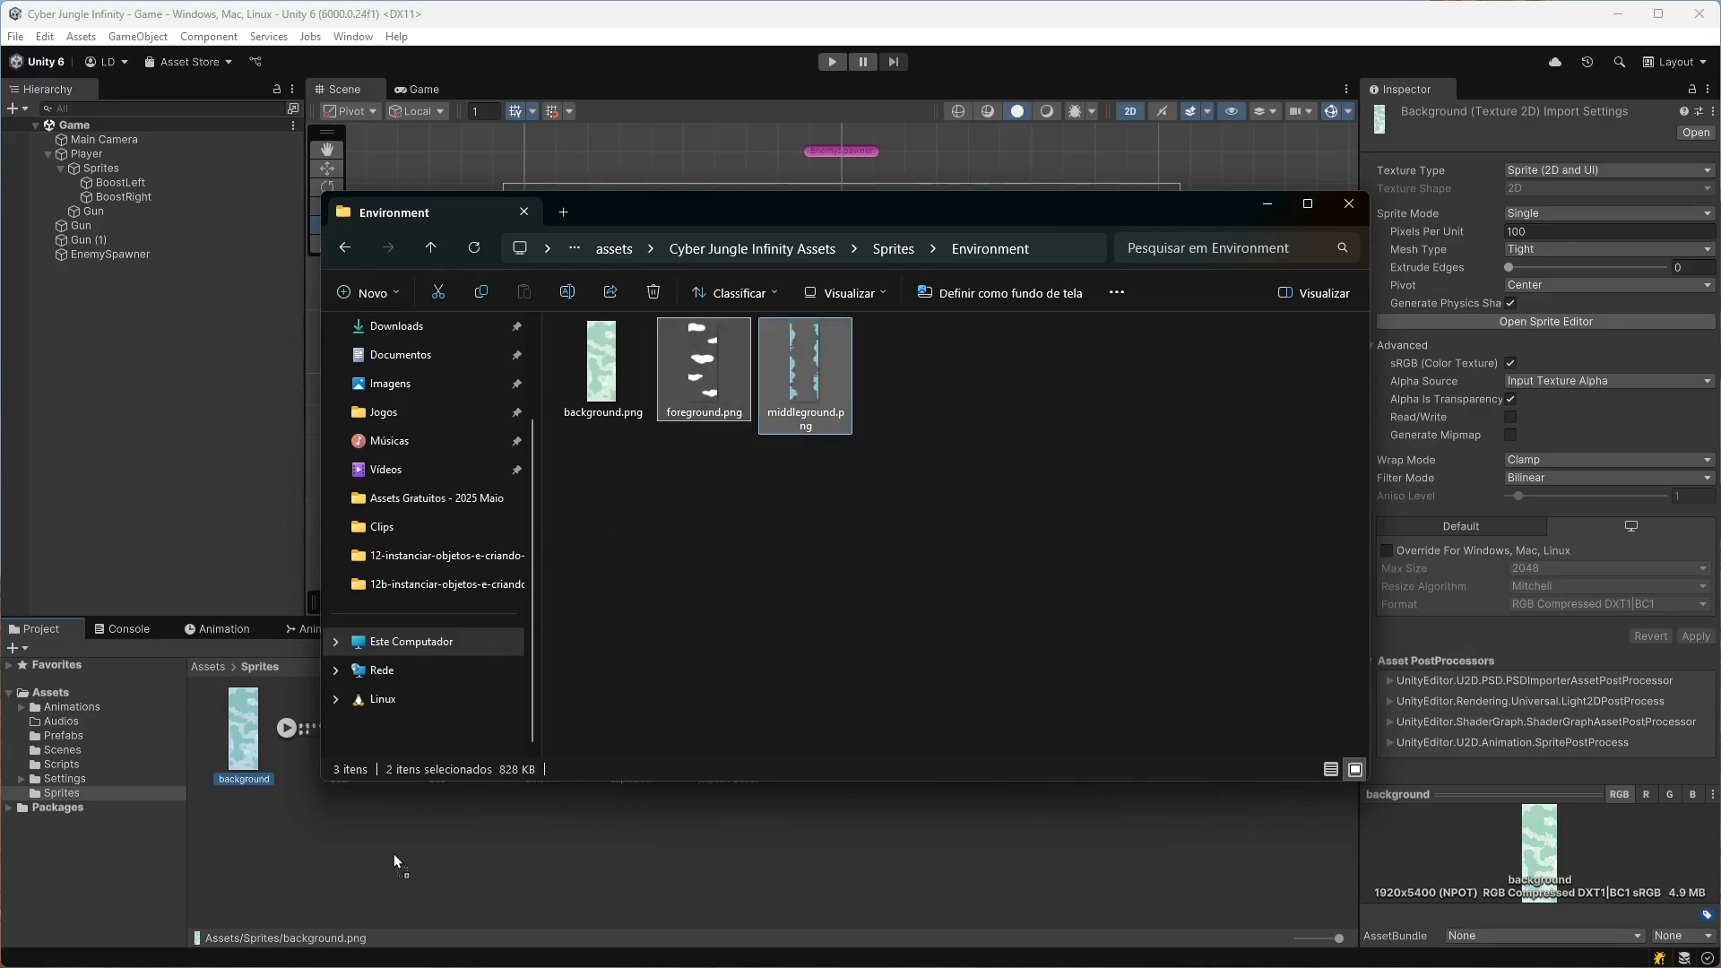
left_click(436, 811)
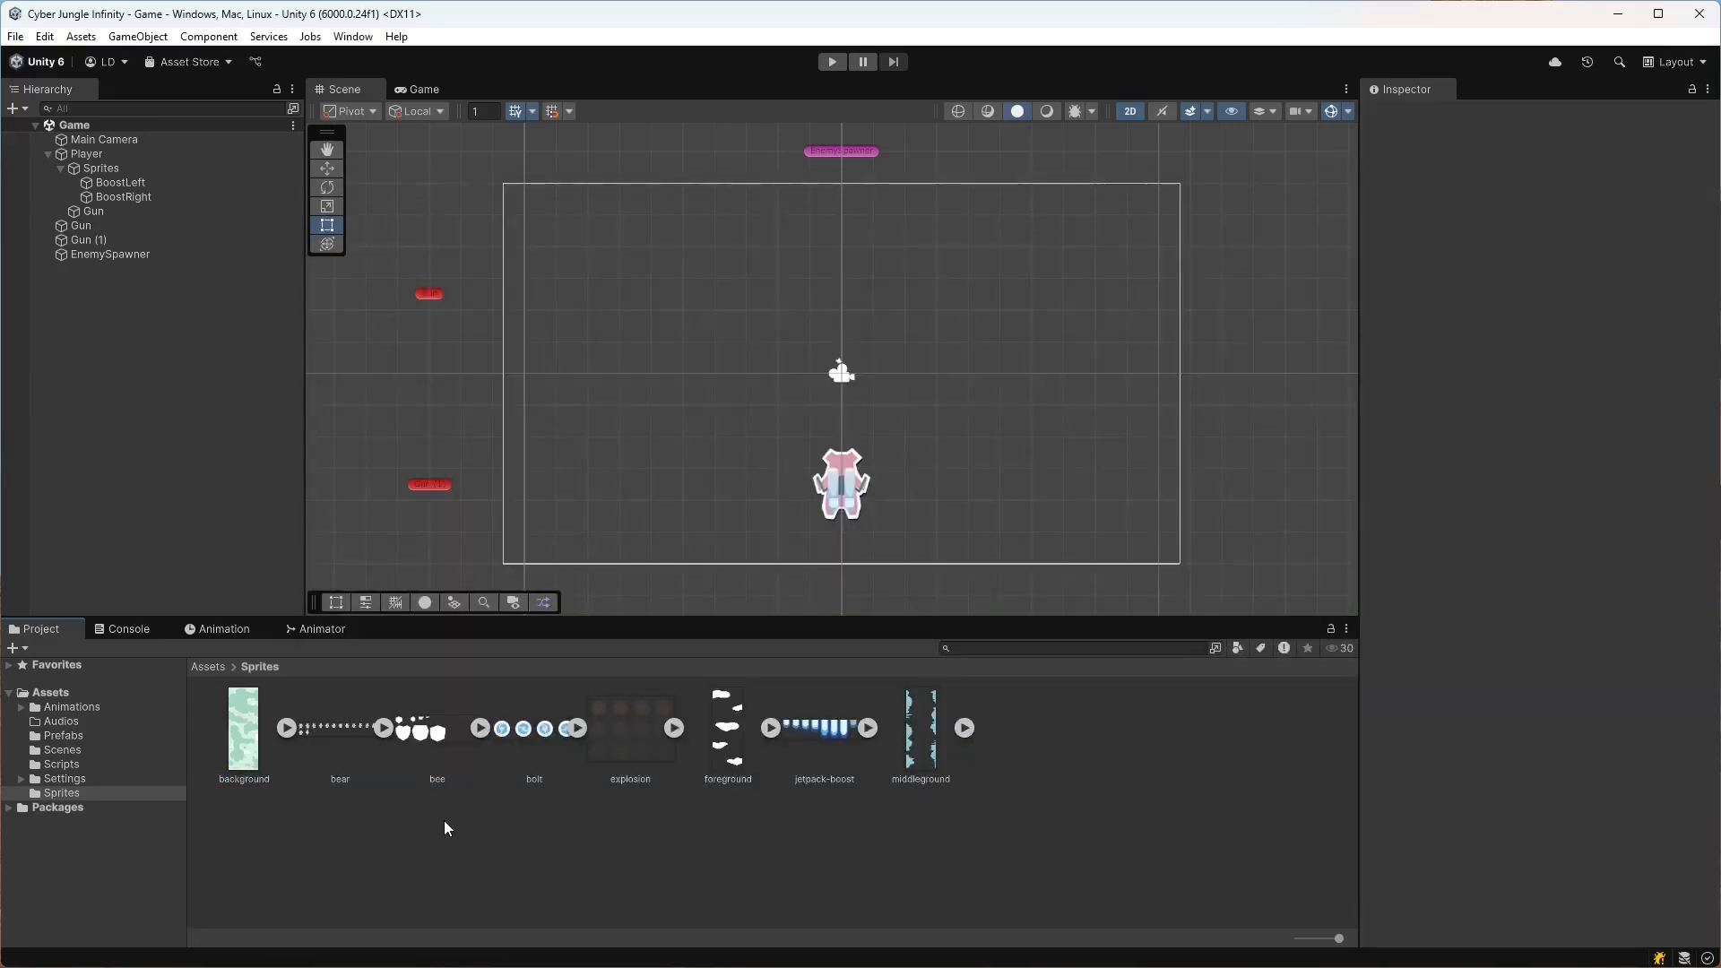
- Create an Environment folder inside Sprites and move the background, foreground and middleground textures into it
right_click(442, 835)
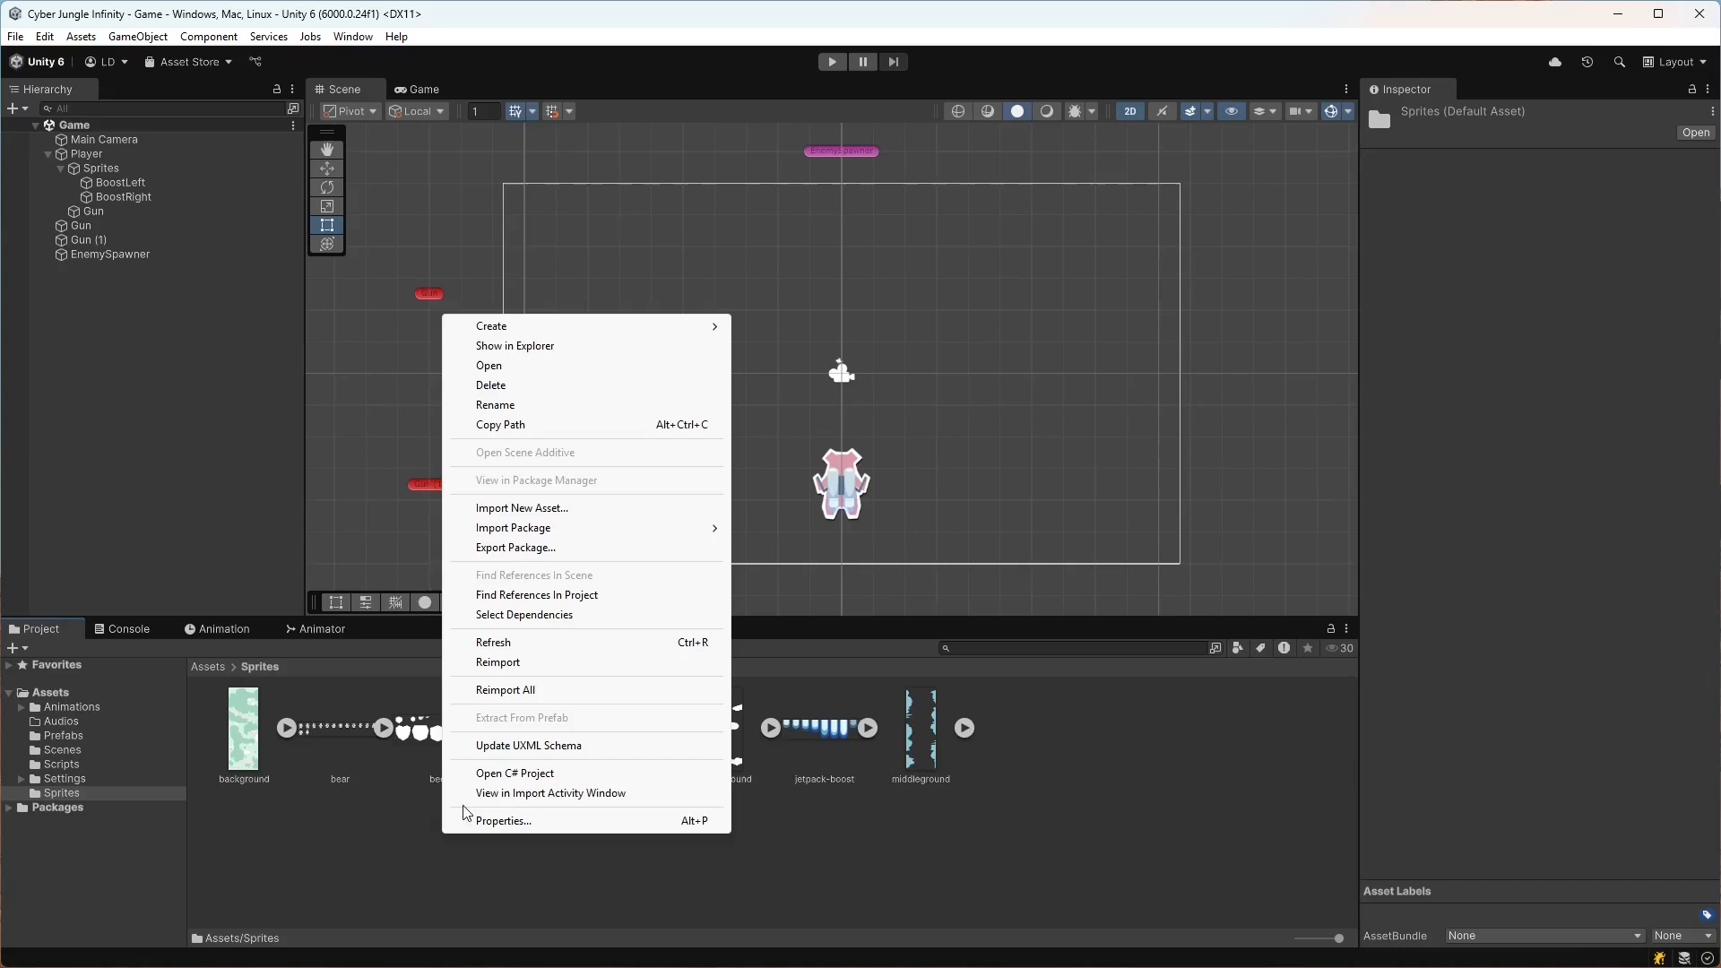
mouse_move(561, 328)
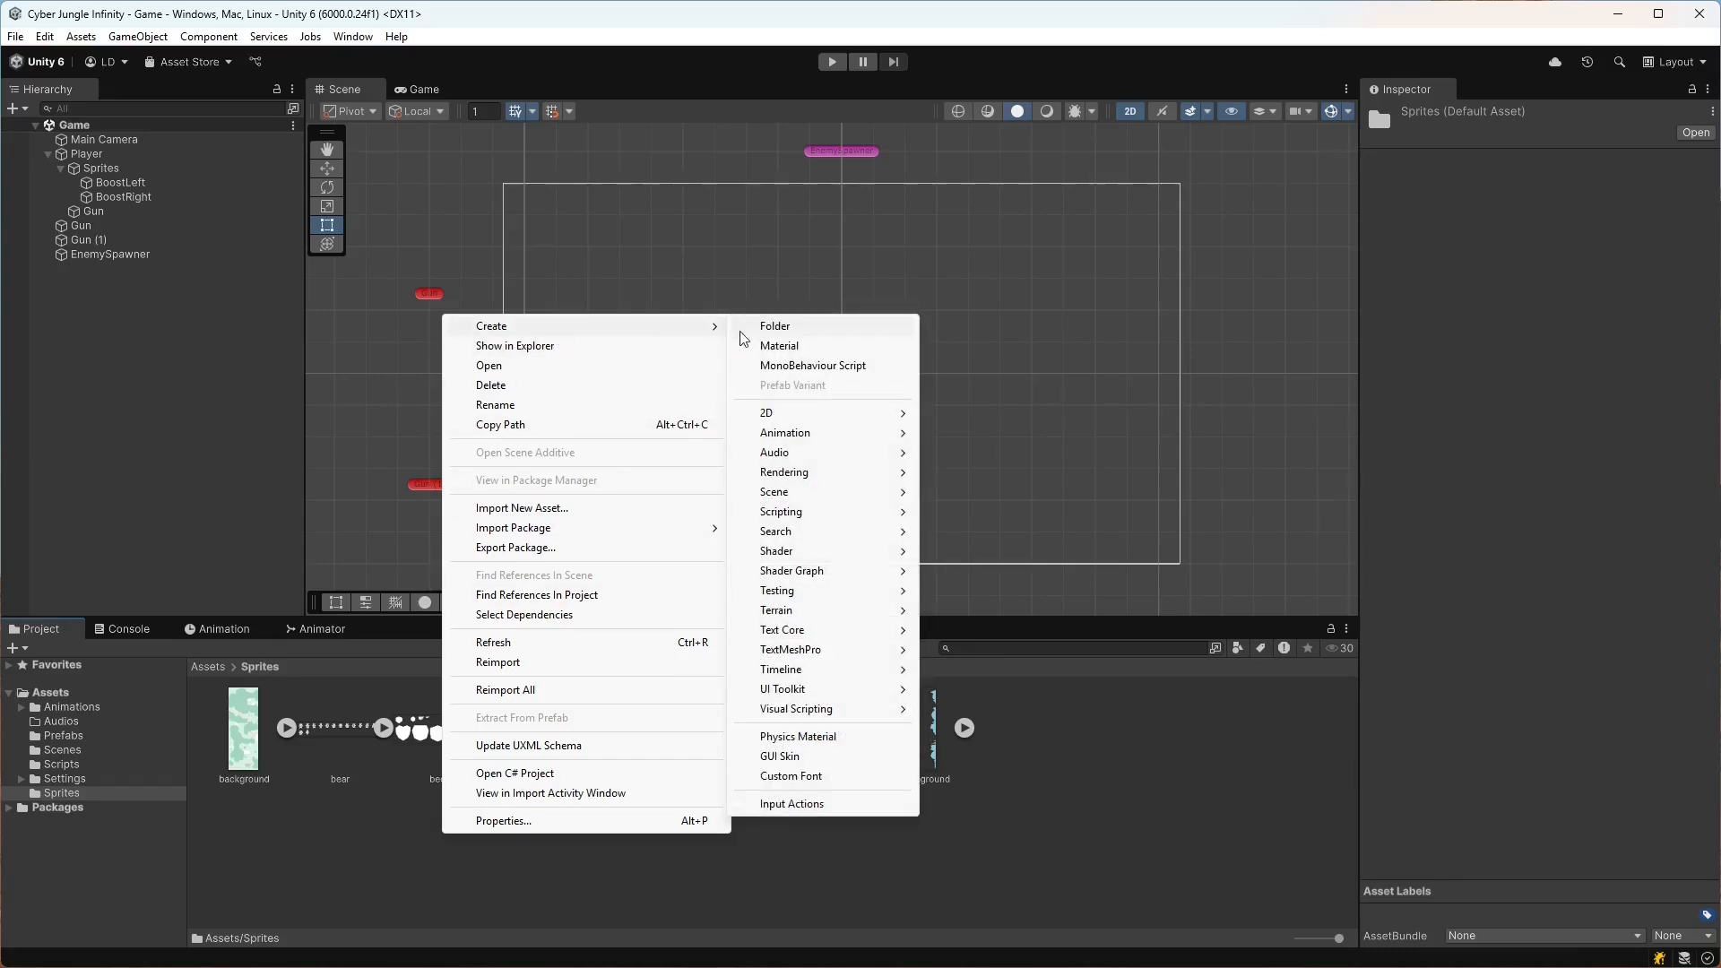
left_click(794, 328)
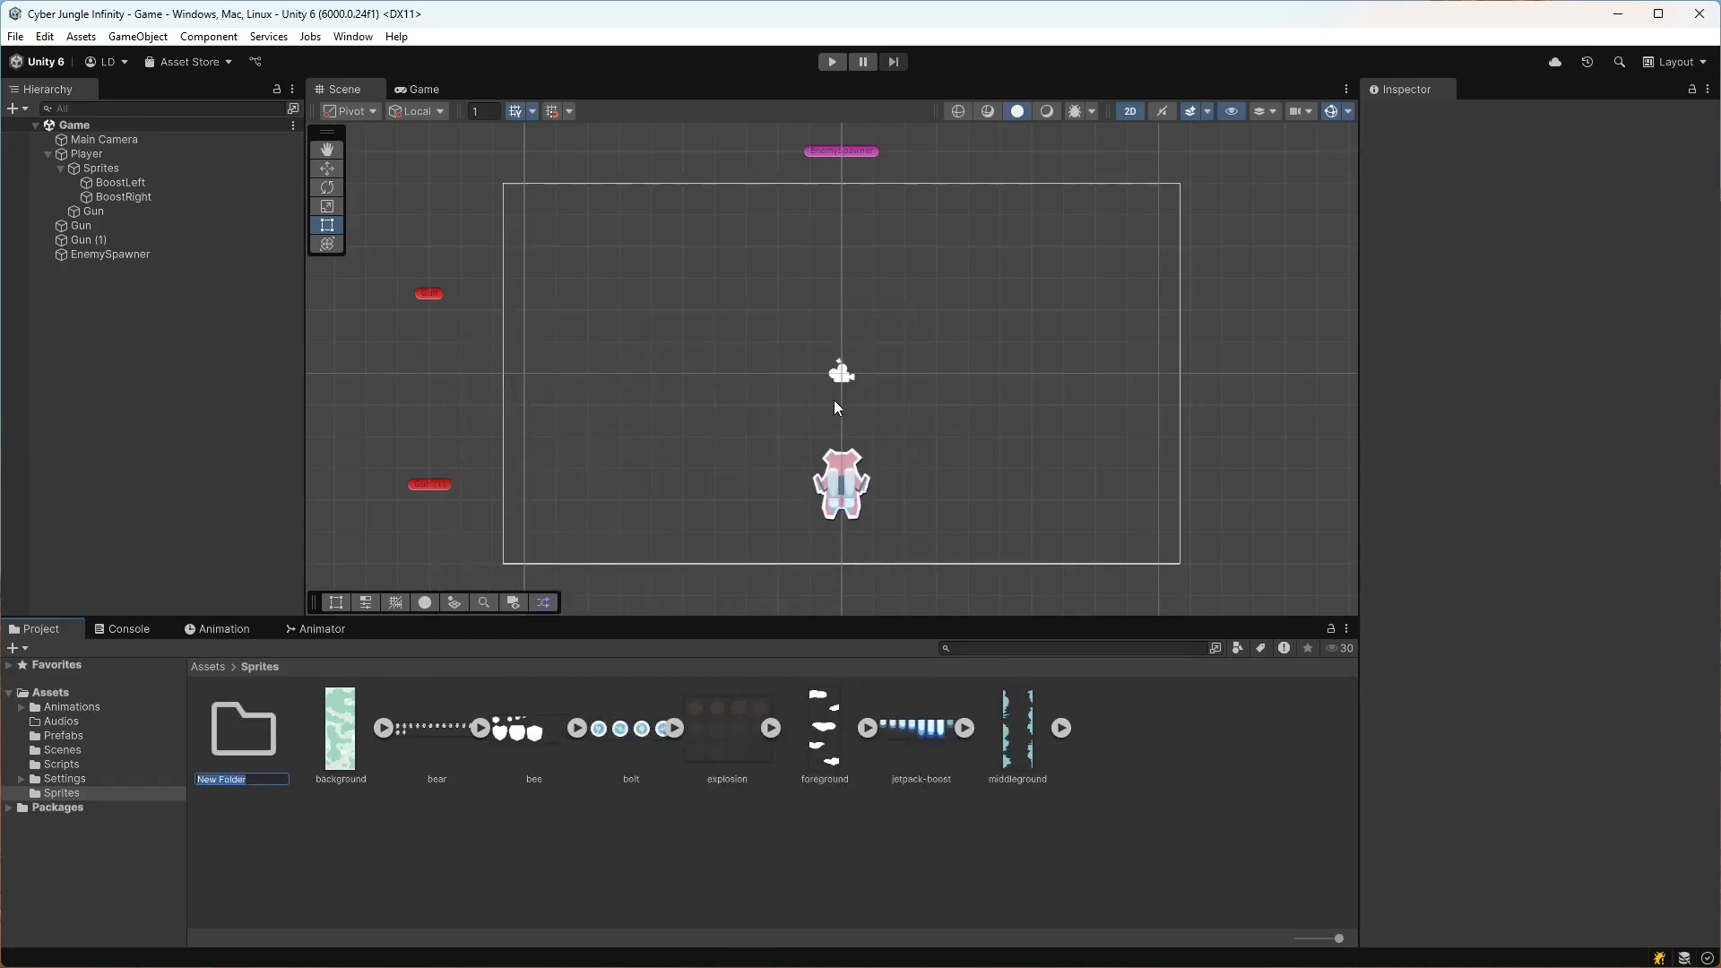
type("environment")
key("Return")
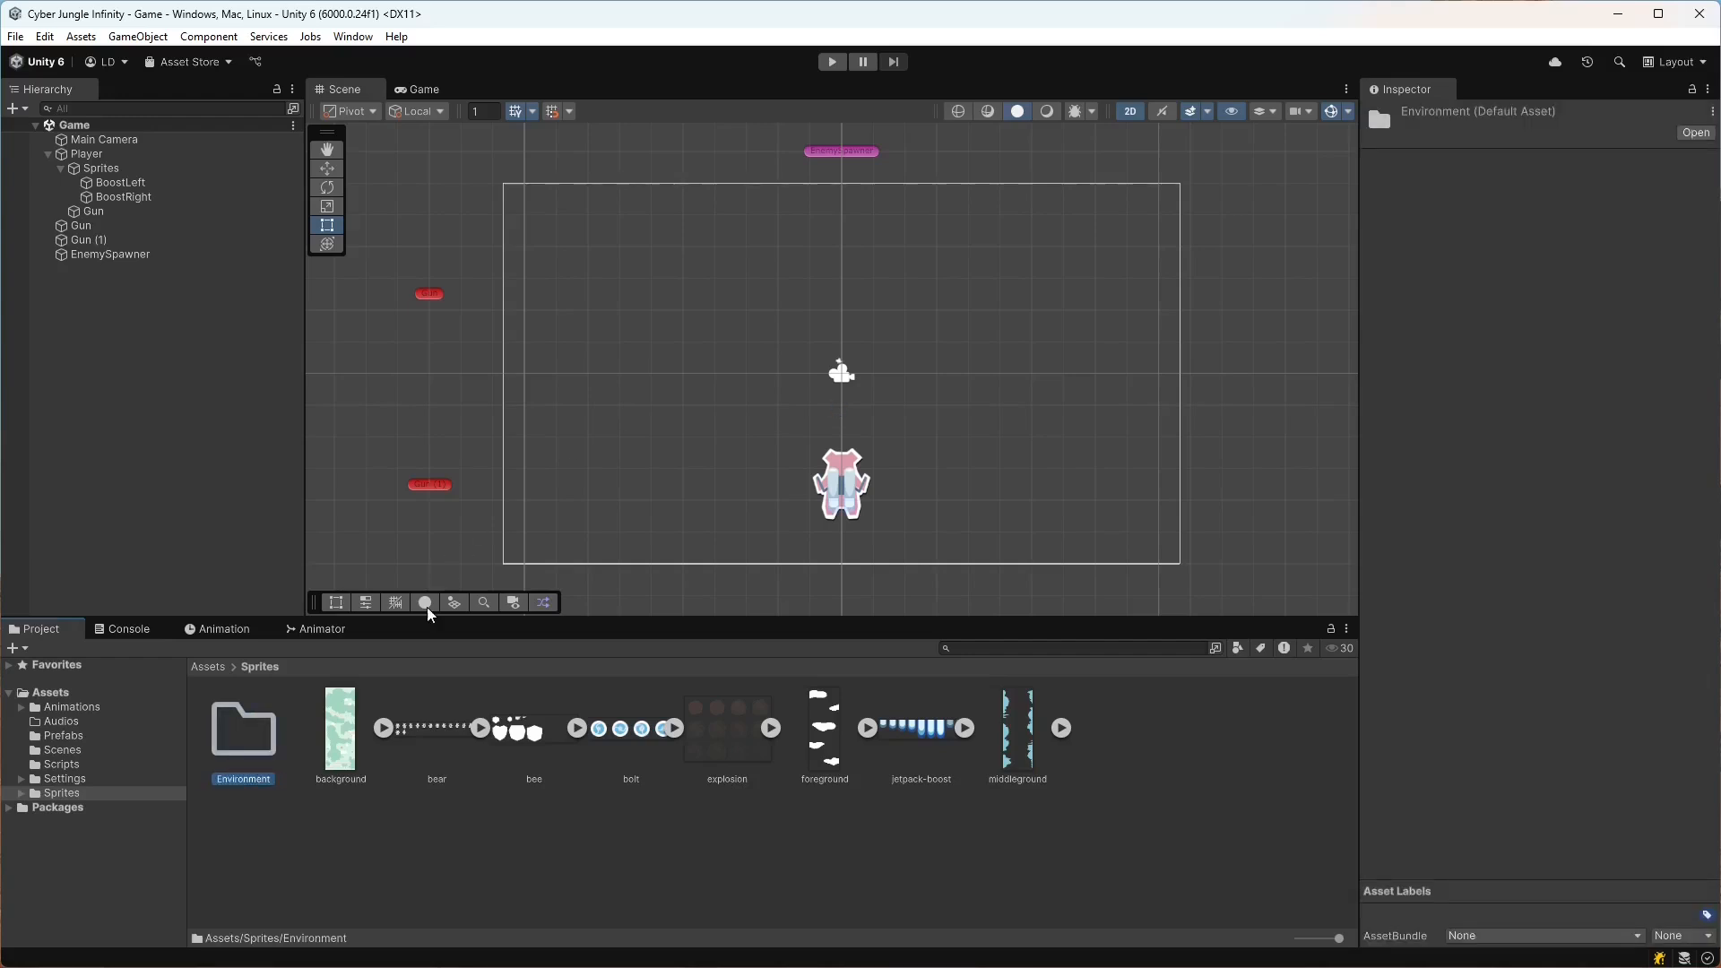
left_click_drag(345, 742, 242, 744)
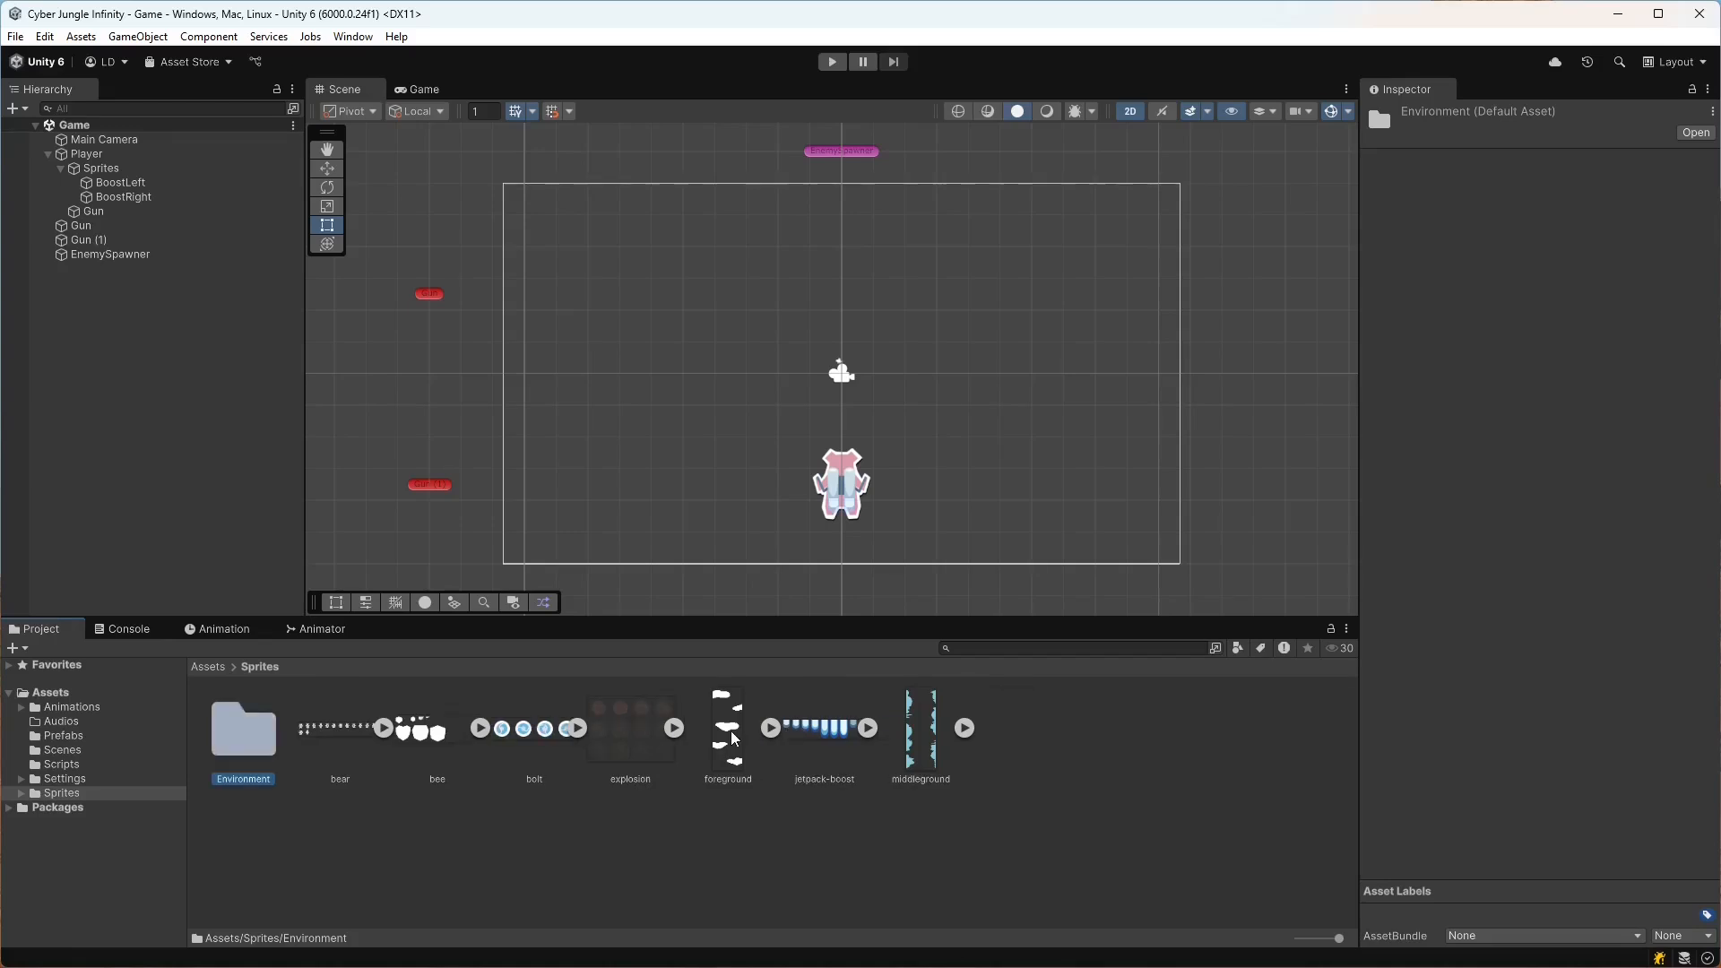
left_click_drag(730, 737, 244, 742)
left_click_drag(826, 731, 254, 743)
- Create an Effects folder inside Sprites and move the explosion and jetpack-boost textures into it
right_click(617, 834)
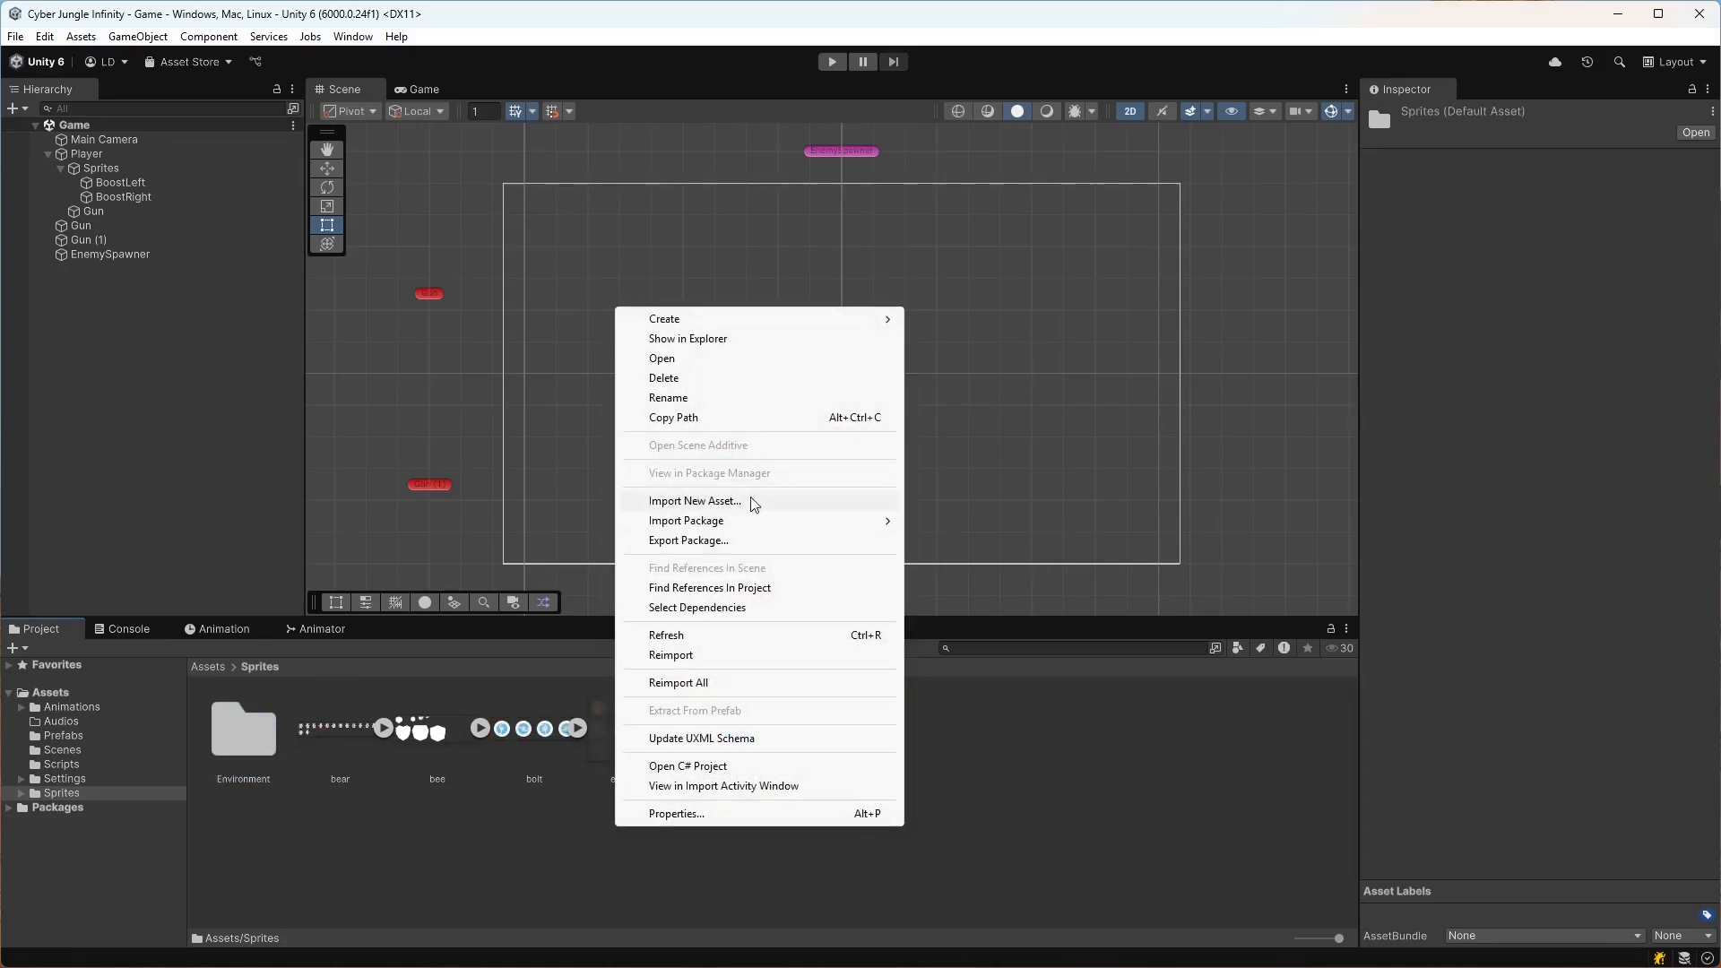
mouse_move(727, 321)
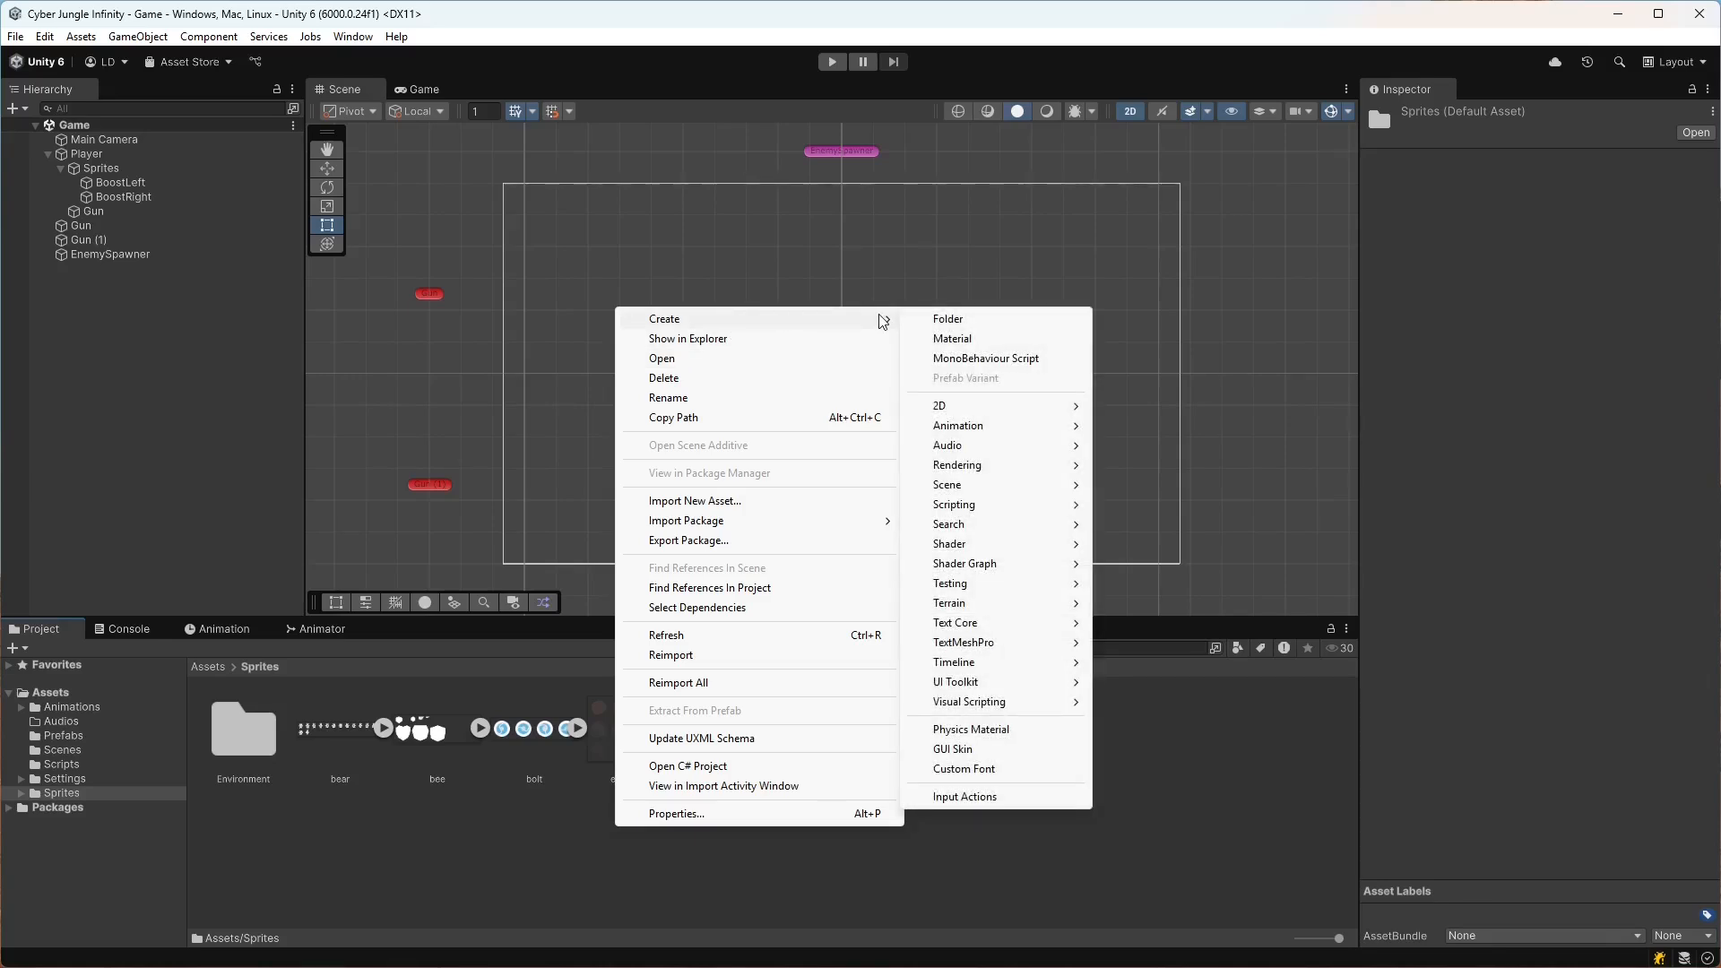
left_click(956, 319)
type("E")
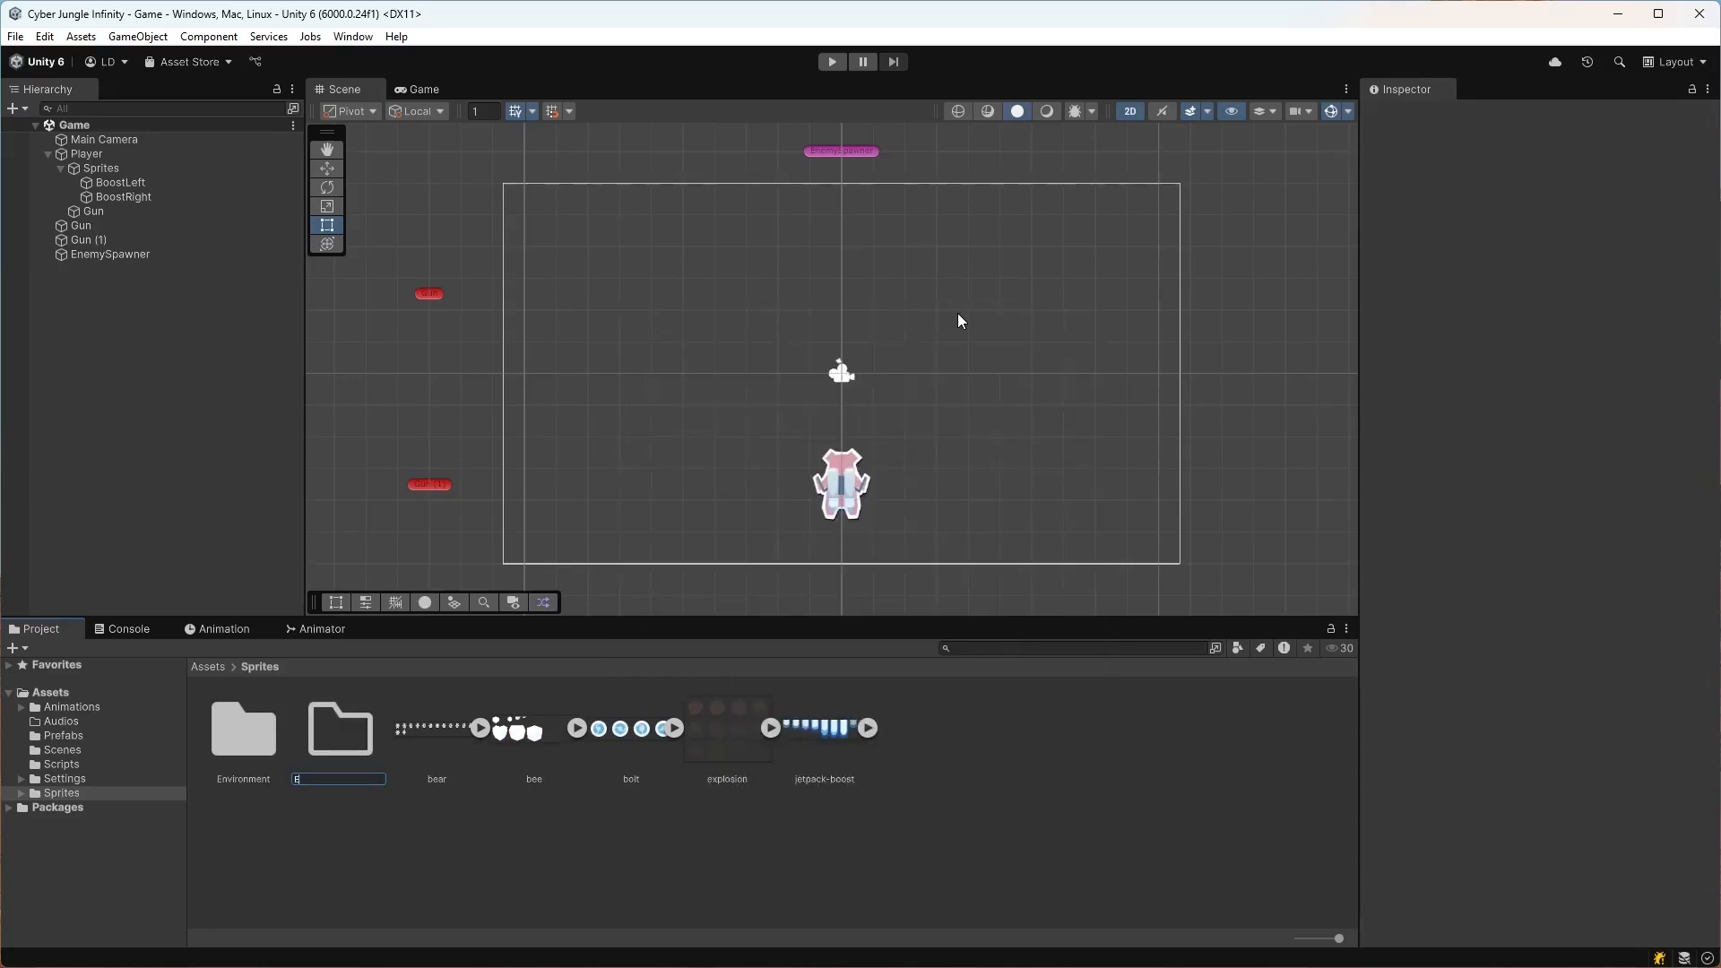
type("ffects")
key("Return")
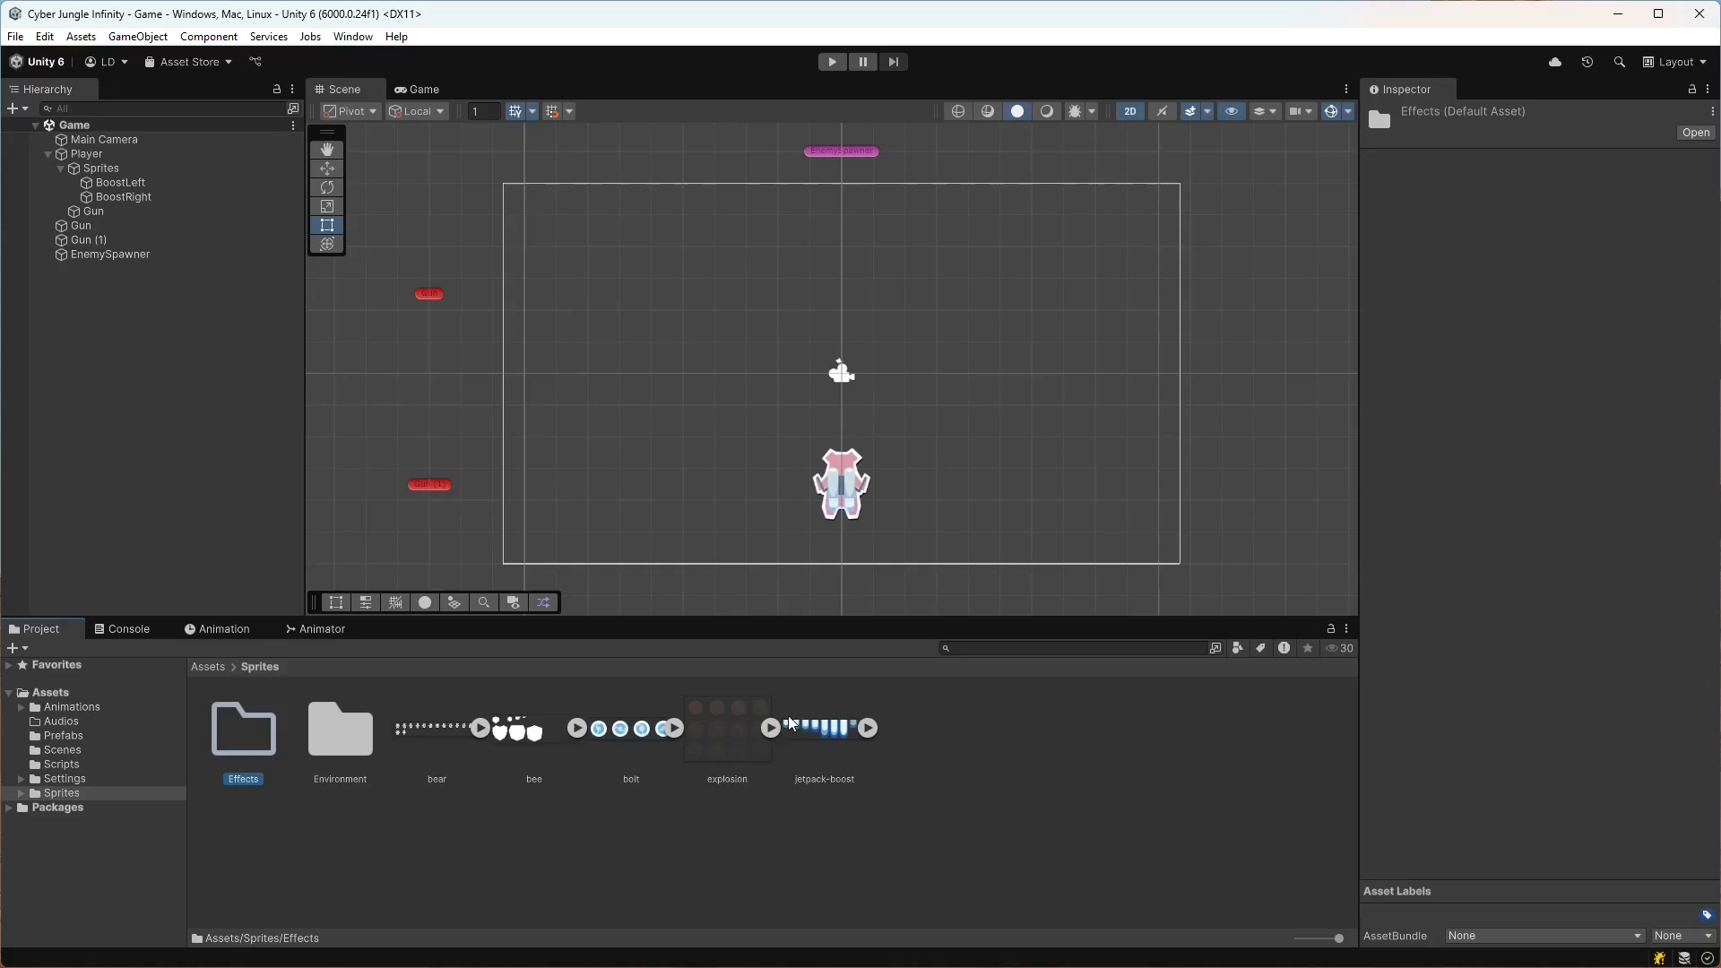
left_click_drag(715, 737, 243, 730)
- Create a Characters folder inside Sprites and move the bear and bee textures into it
right_click(613, 852)
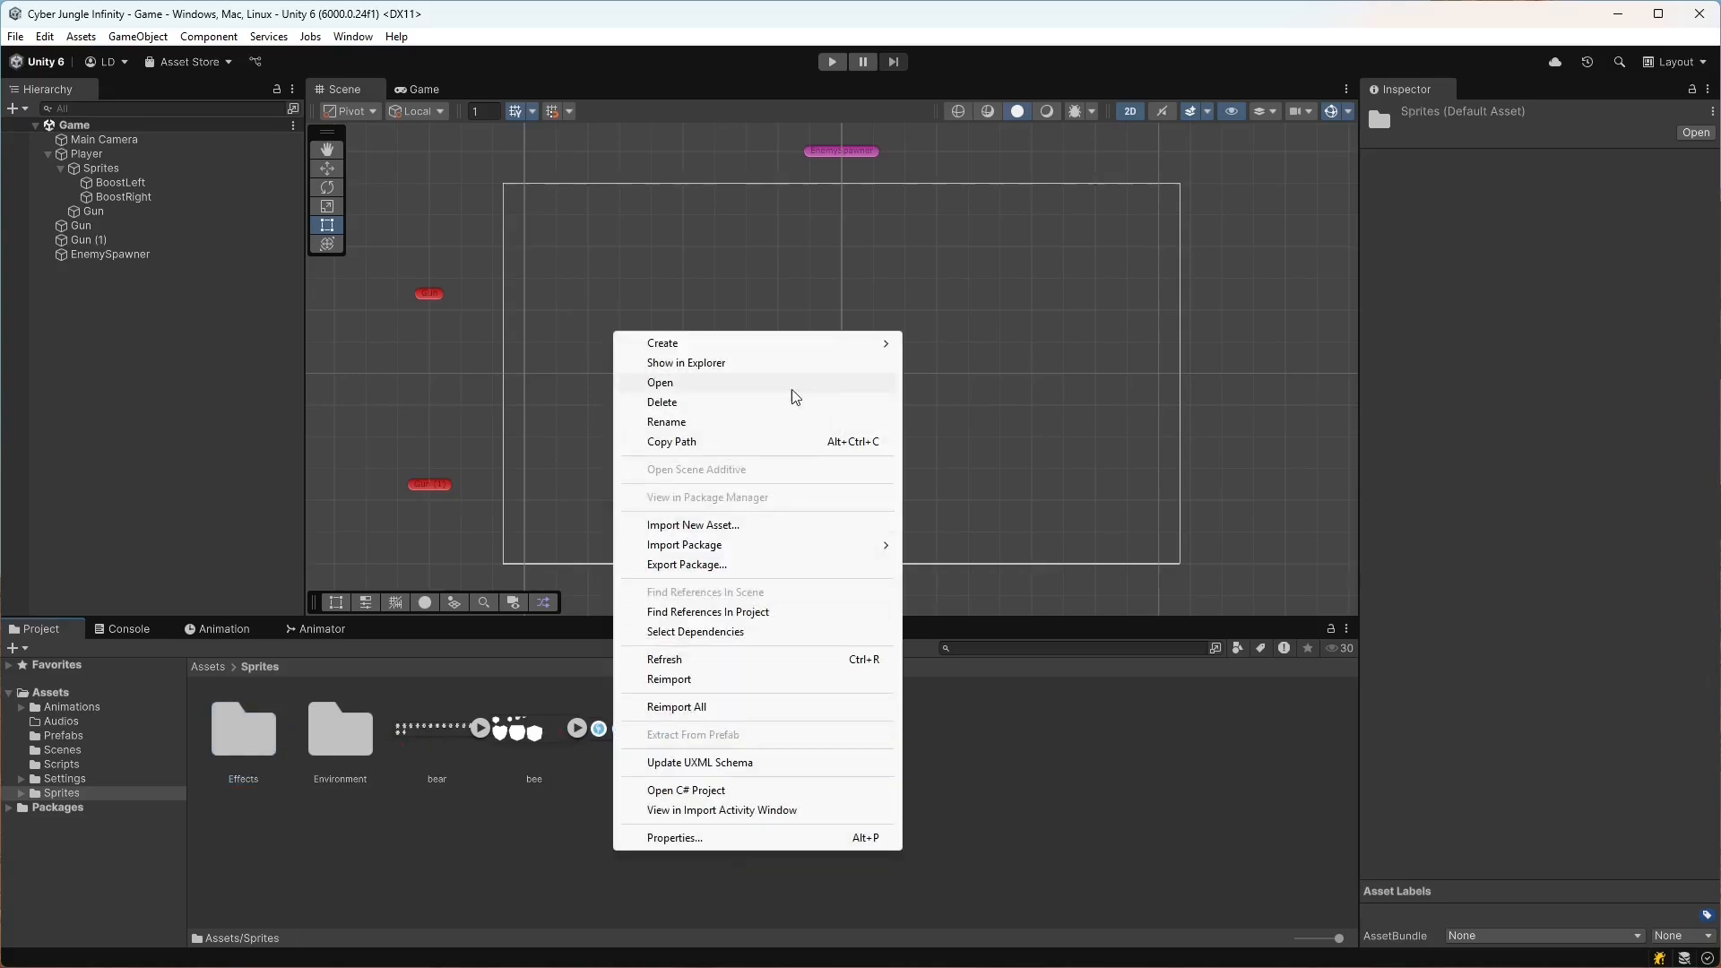
mouse_move(860, 342)
left_click(960, 342)
type("Characters")
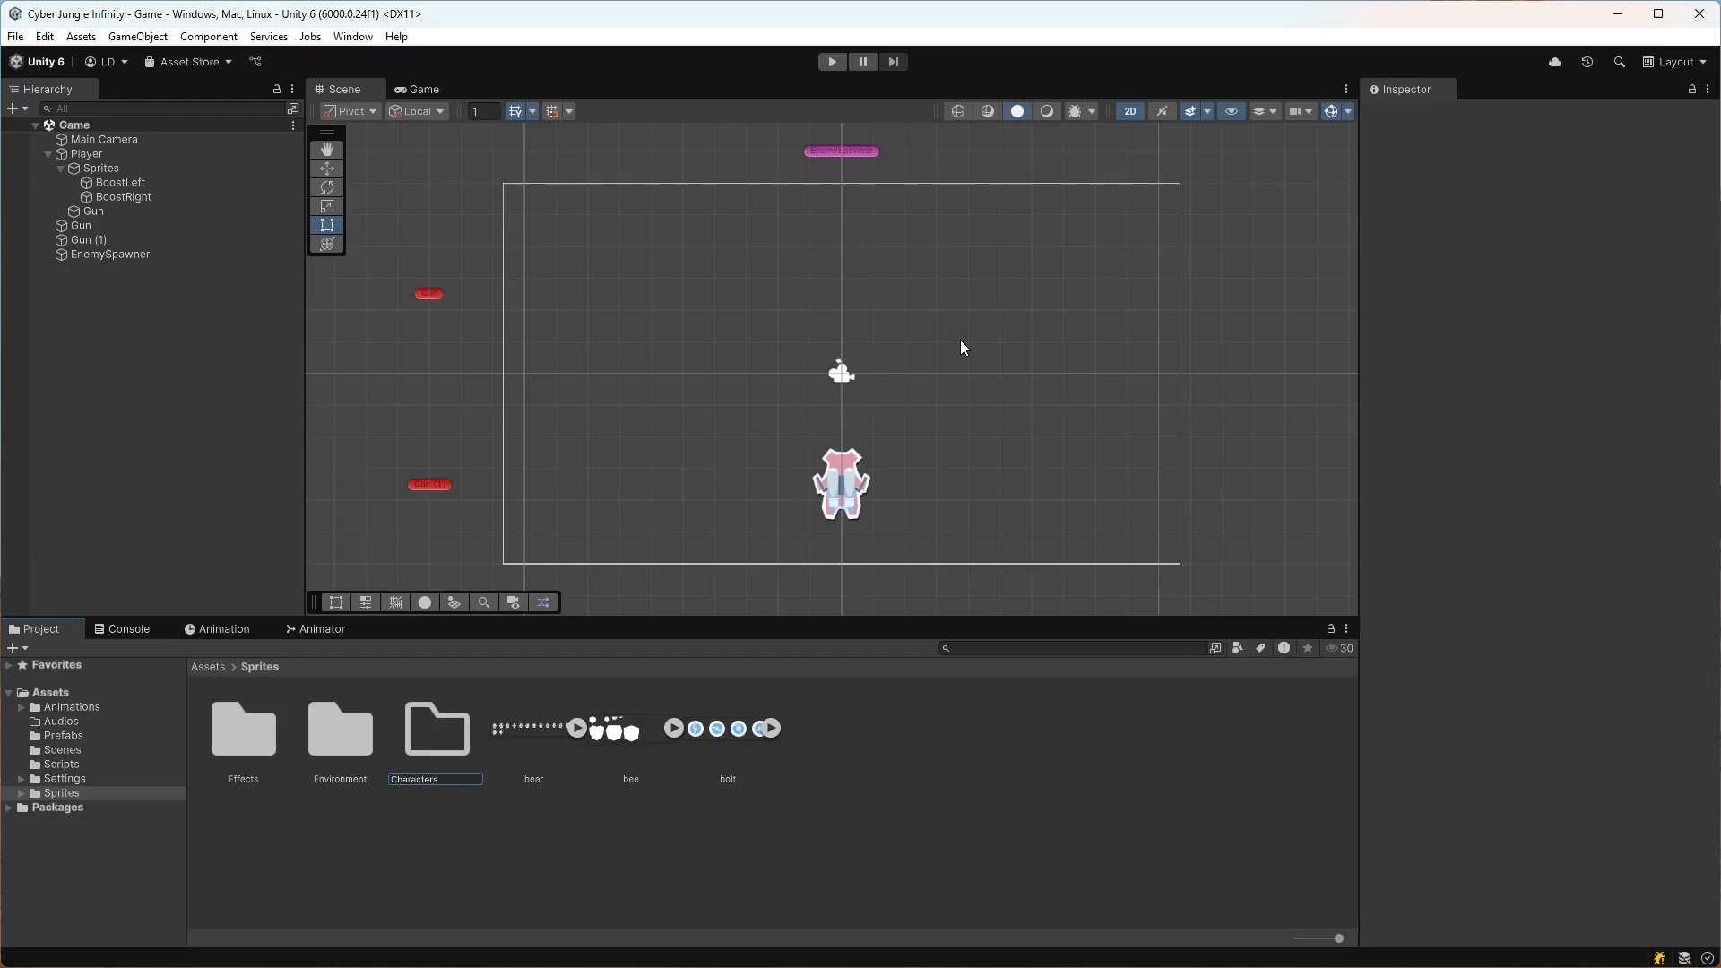
left_click(524, 730)
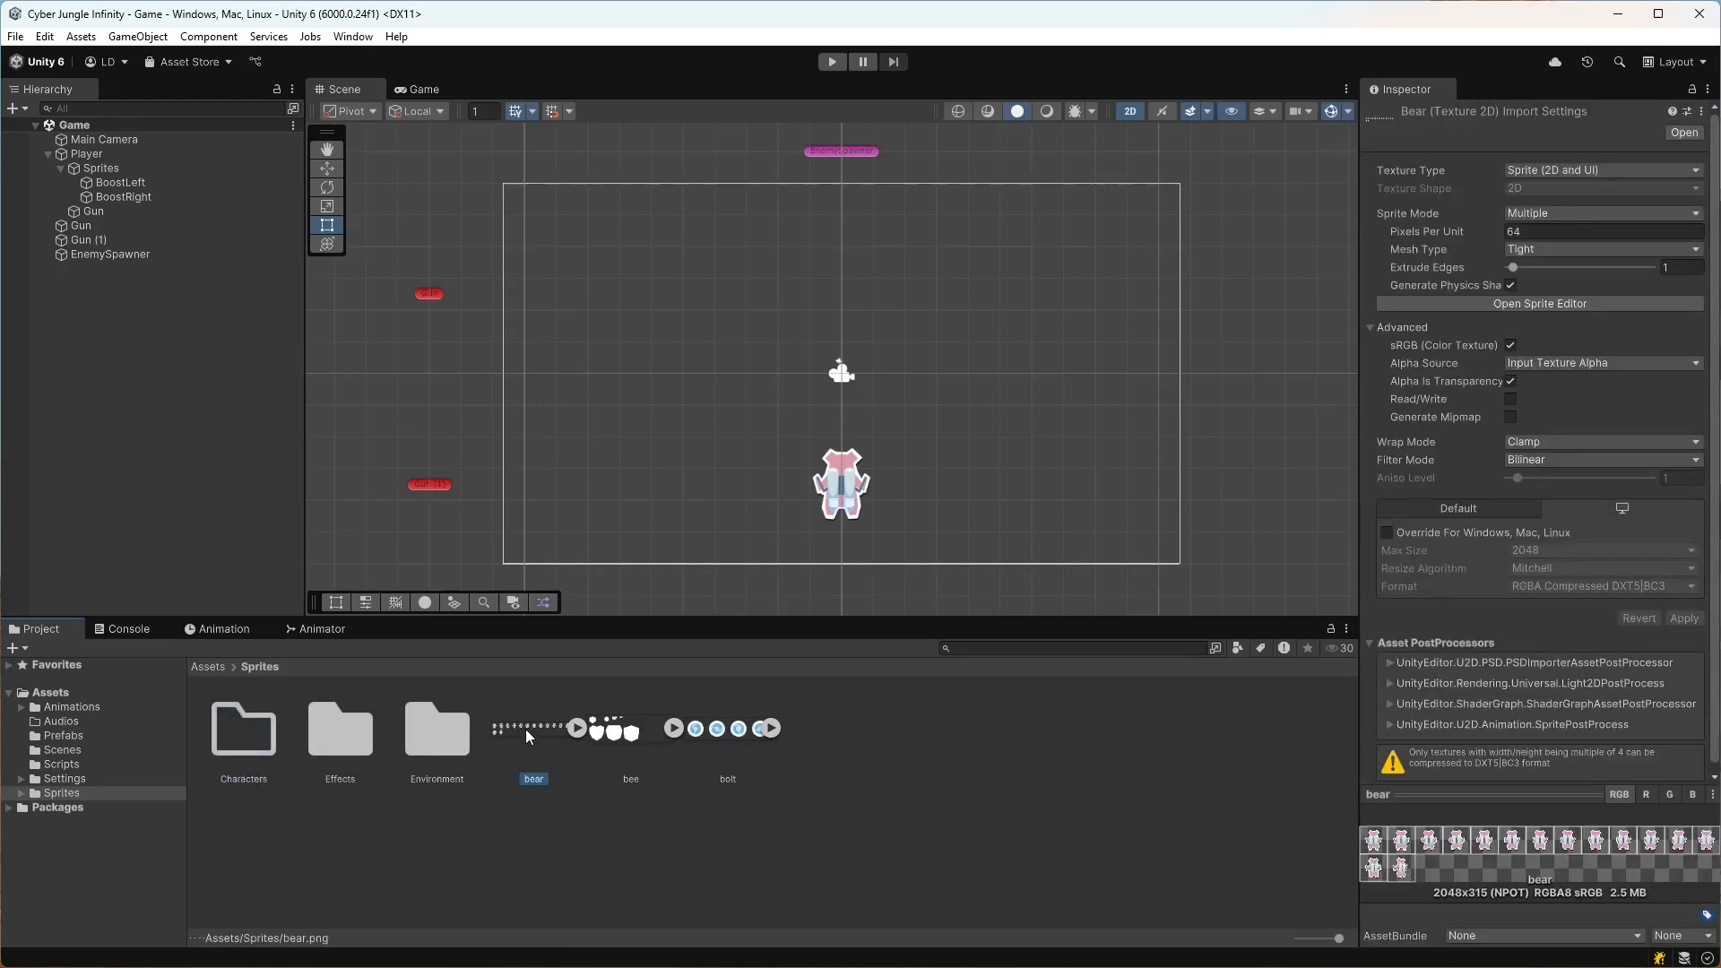
left_click(609, 731, "ctrl")
left_click_drag(513, 733, 242, 733)
- Create a Projectiles folder inside Sprites and move the bolt texture into it
right_click(584, 853)
mouse_move(647, 349)
left_click(923, 348)
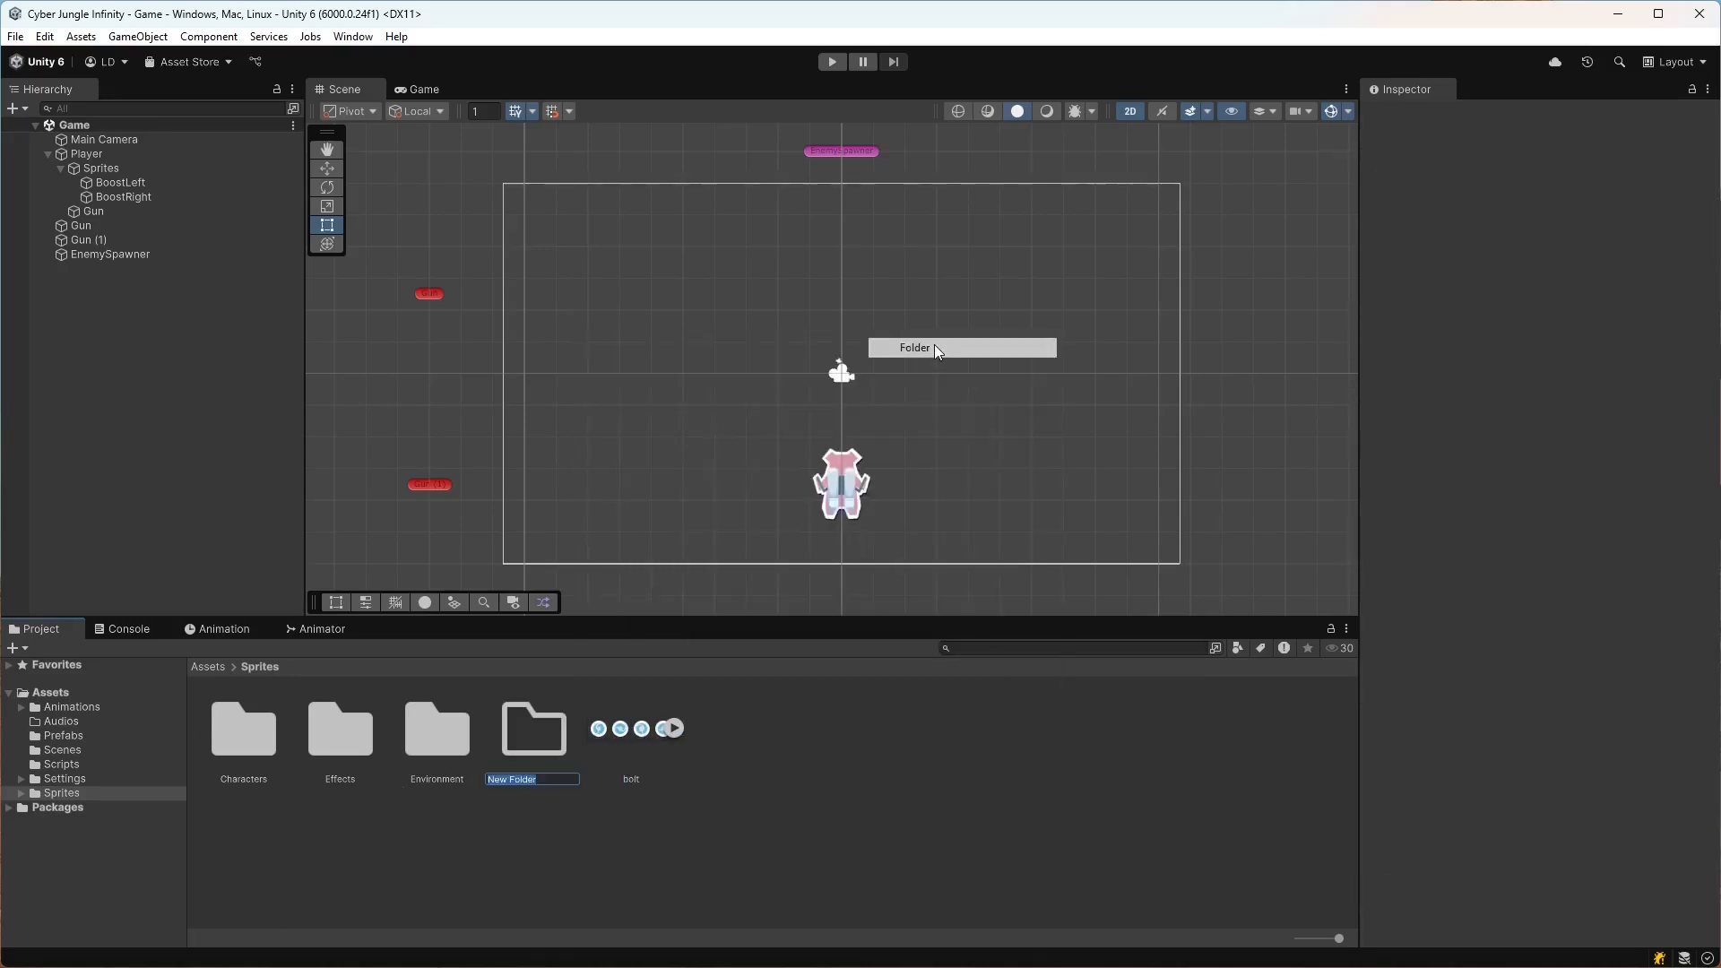
type("F")
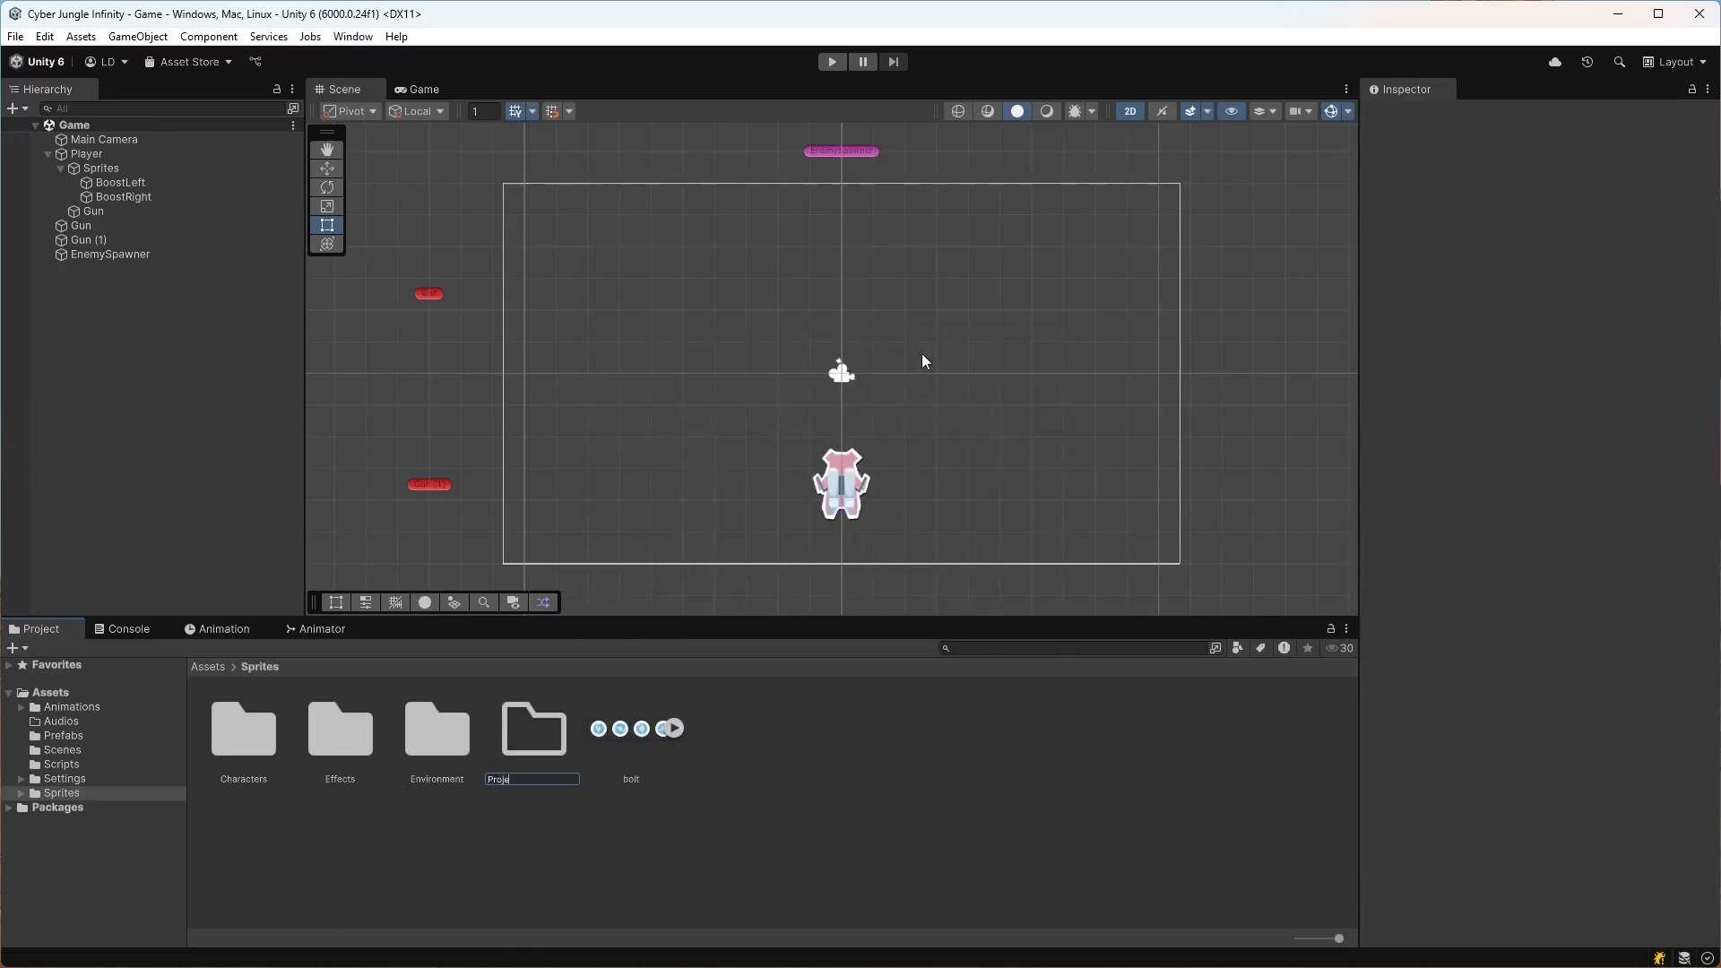
type("rojectiles")
left_click(652, 727)
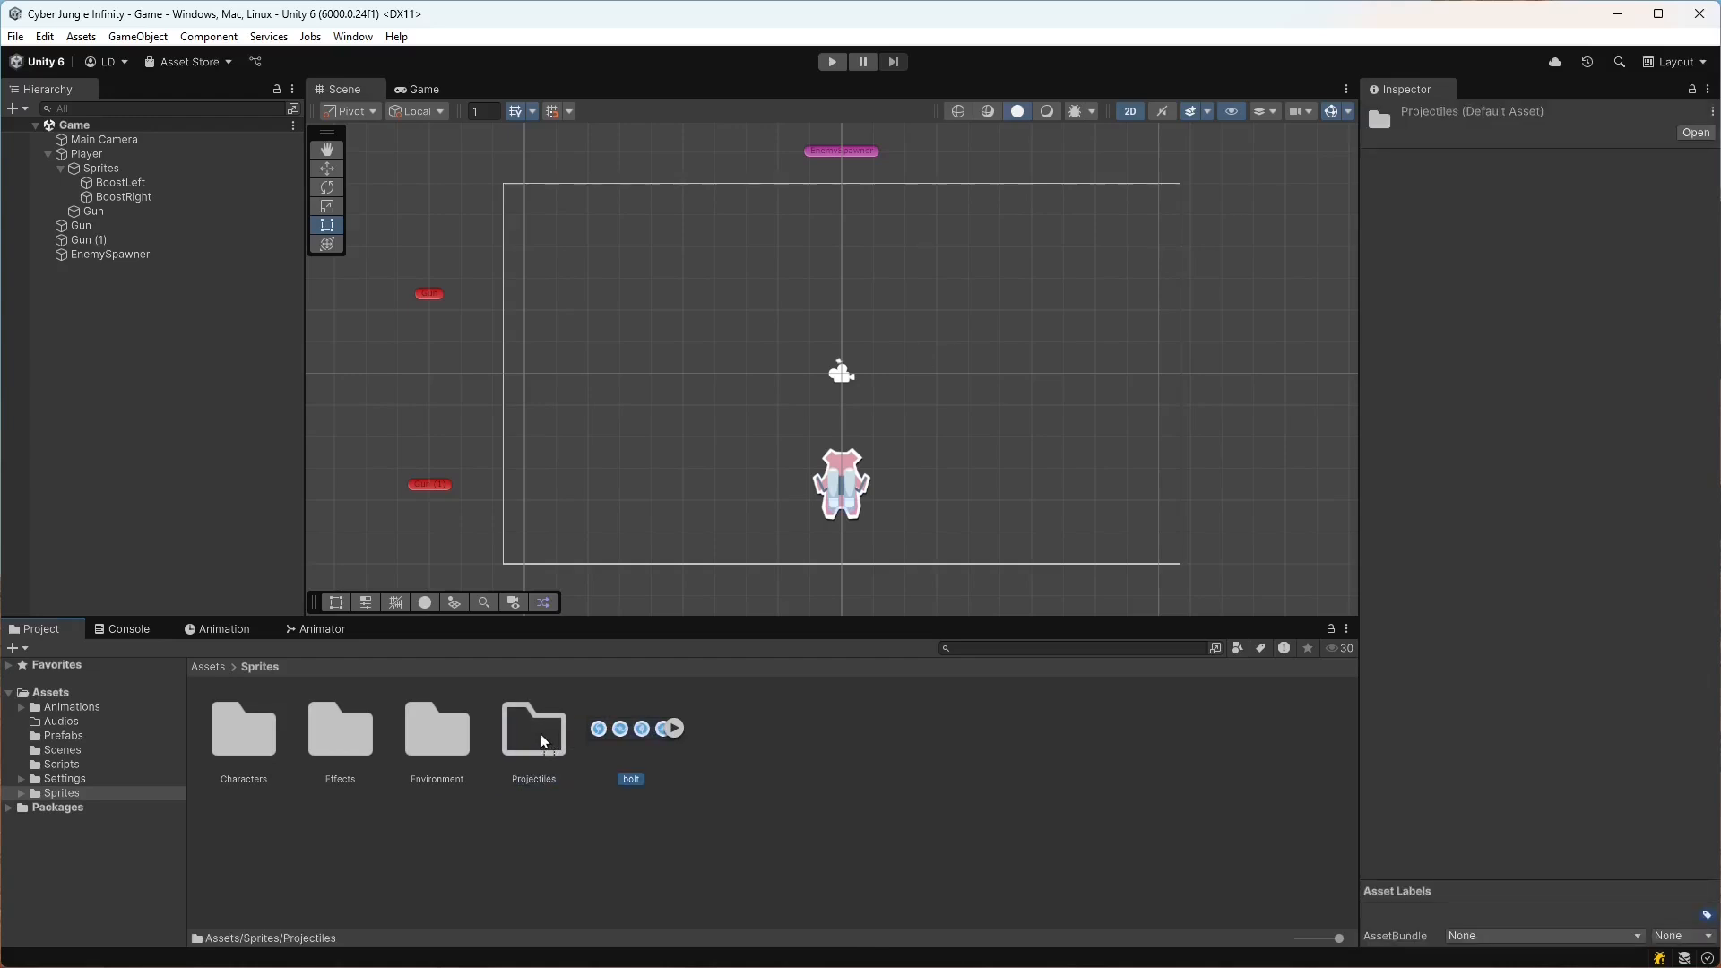
left_click_drag(540, 734, 540, 733)
- Set the Mesh Type of the background texture in the Environment folder to Full Rect and apply the import settings
double_click(443, 736)
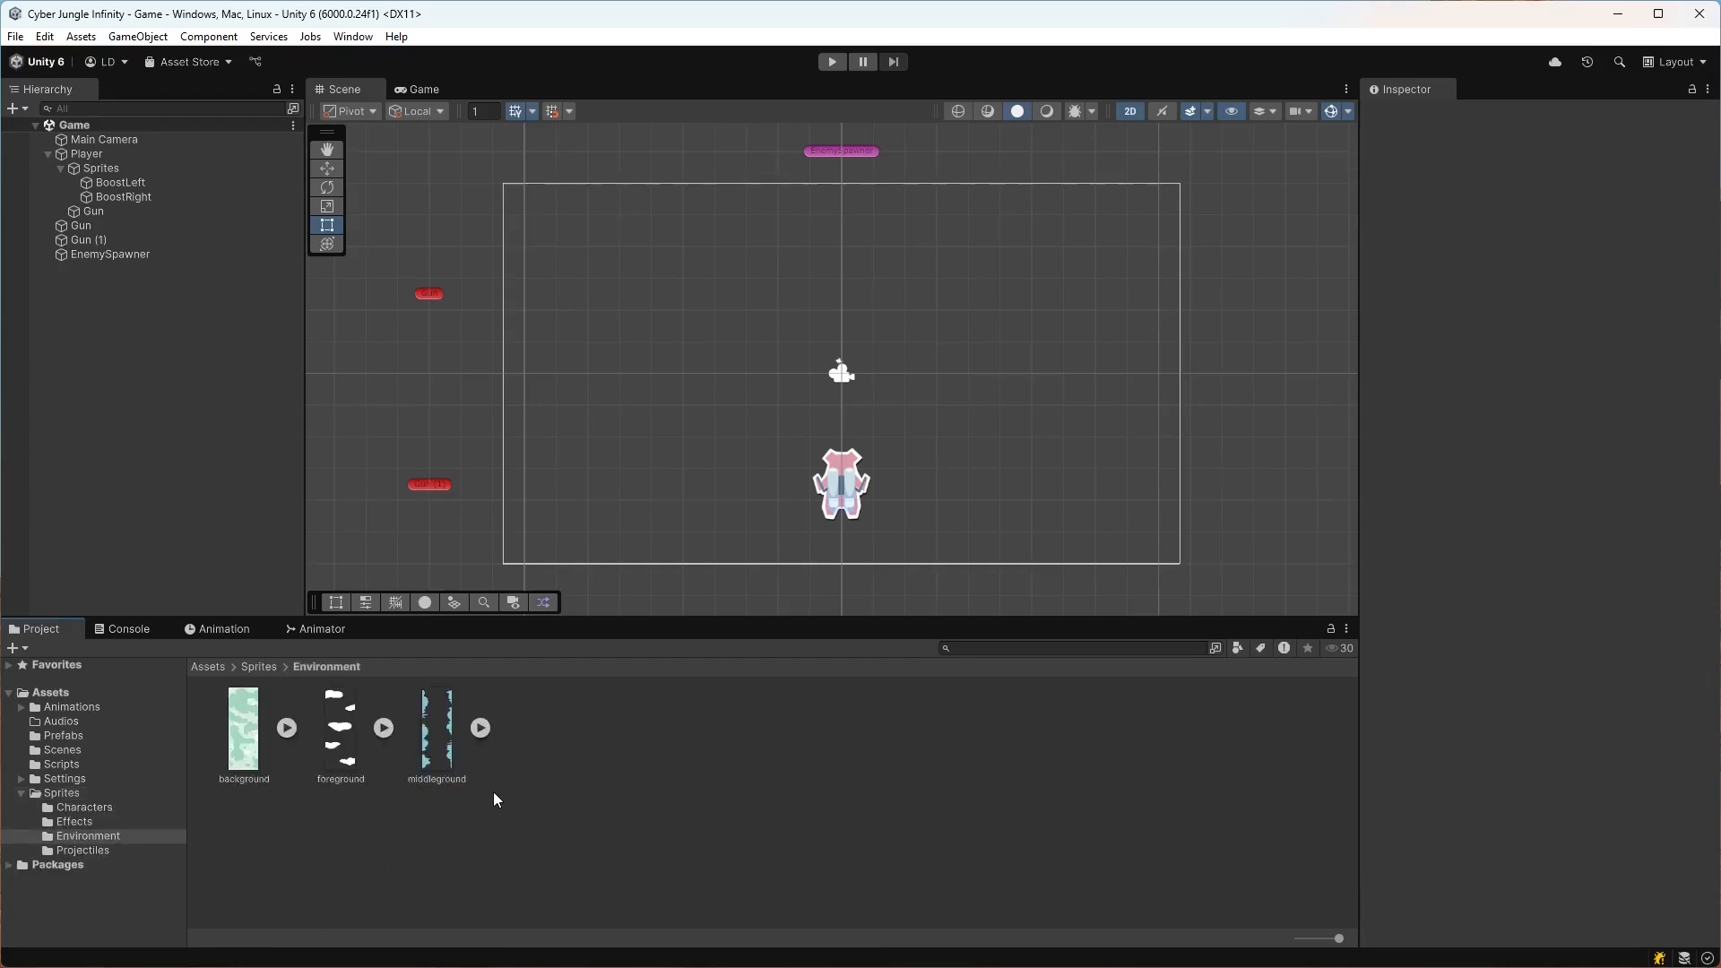
left_click(236, 735)
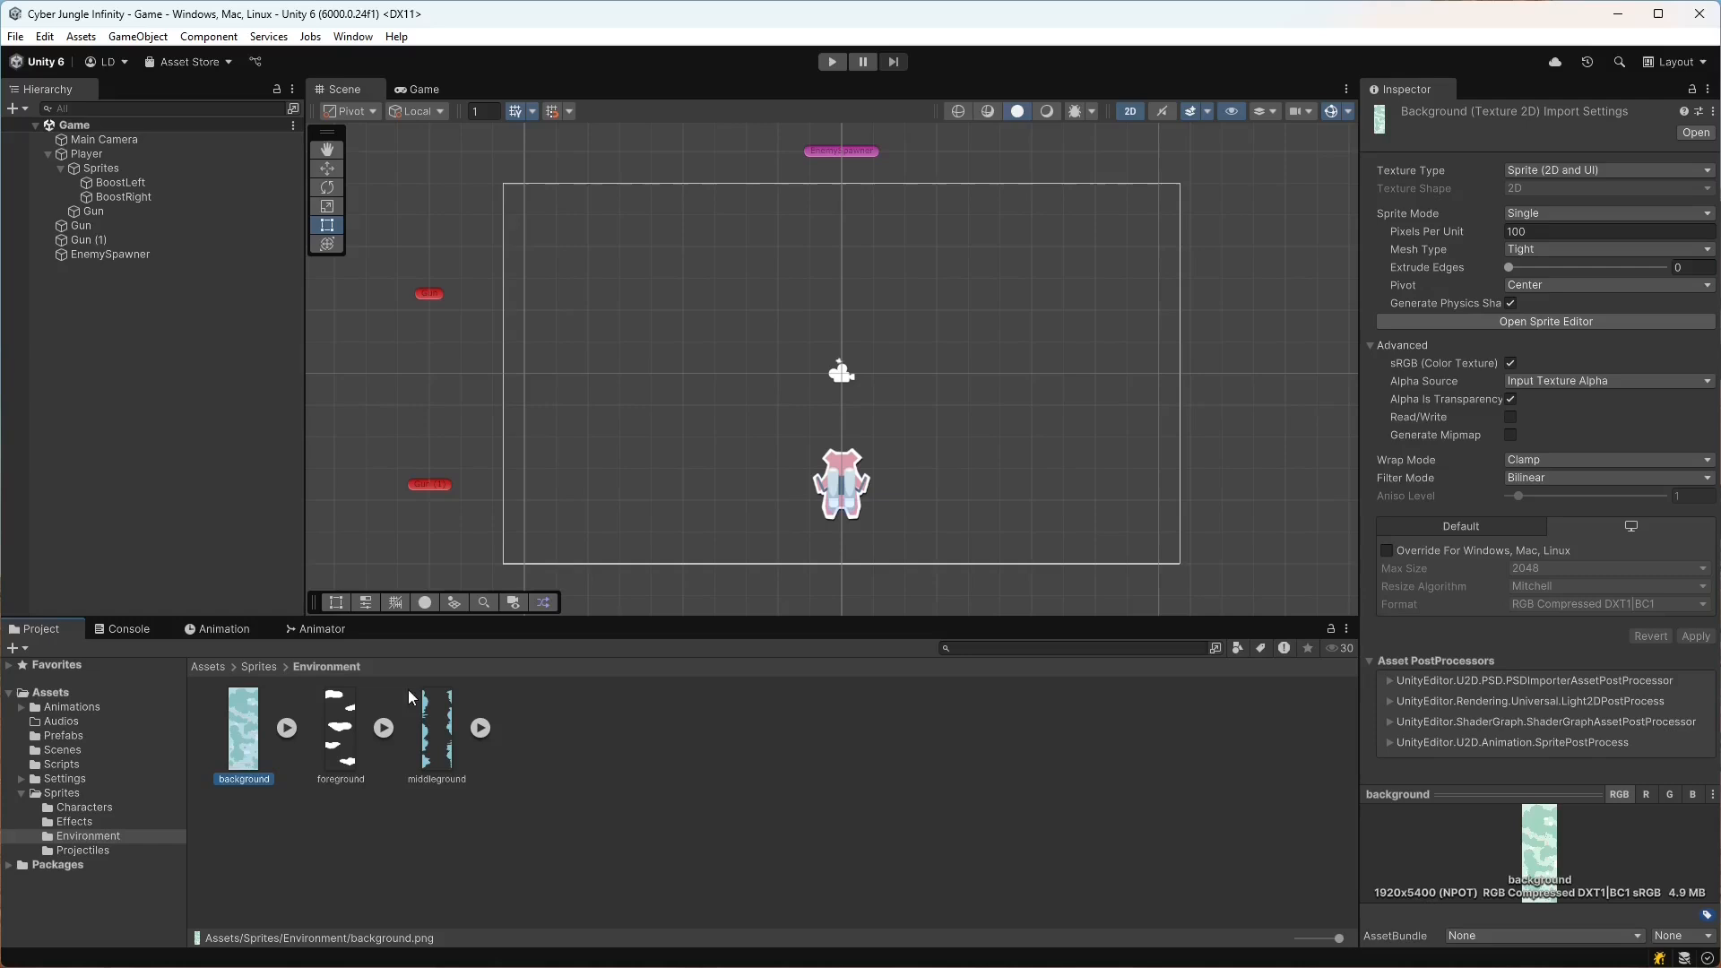
left_click(1532, 250)
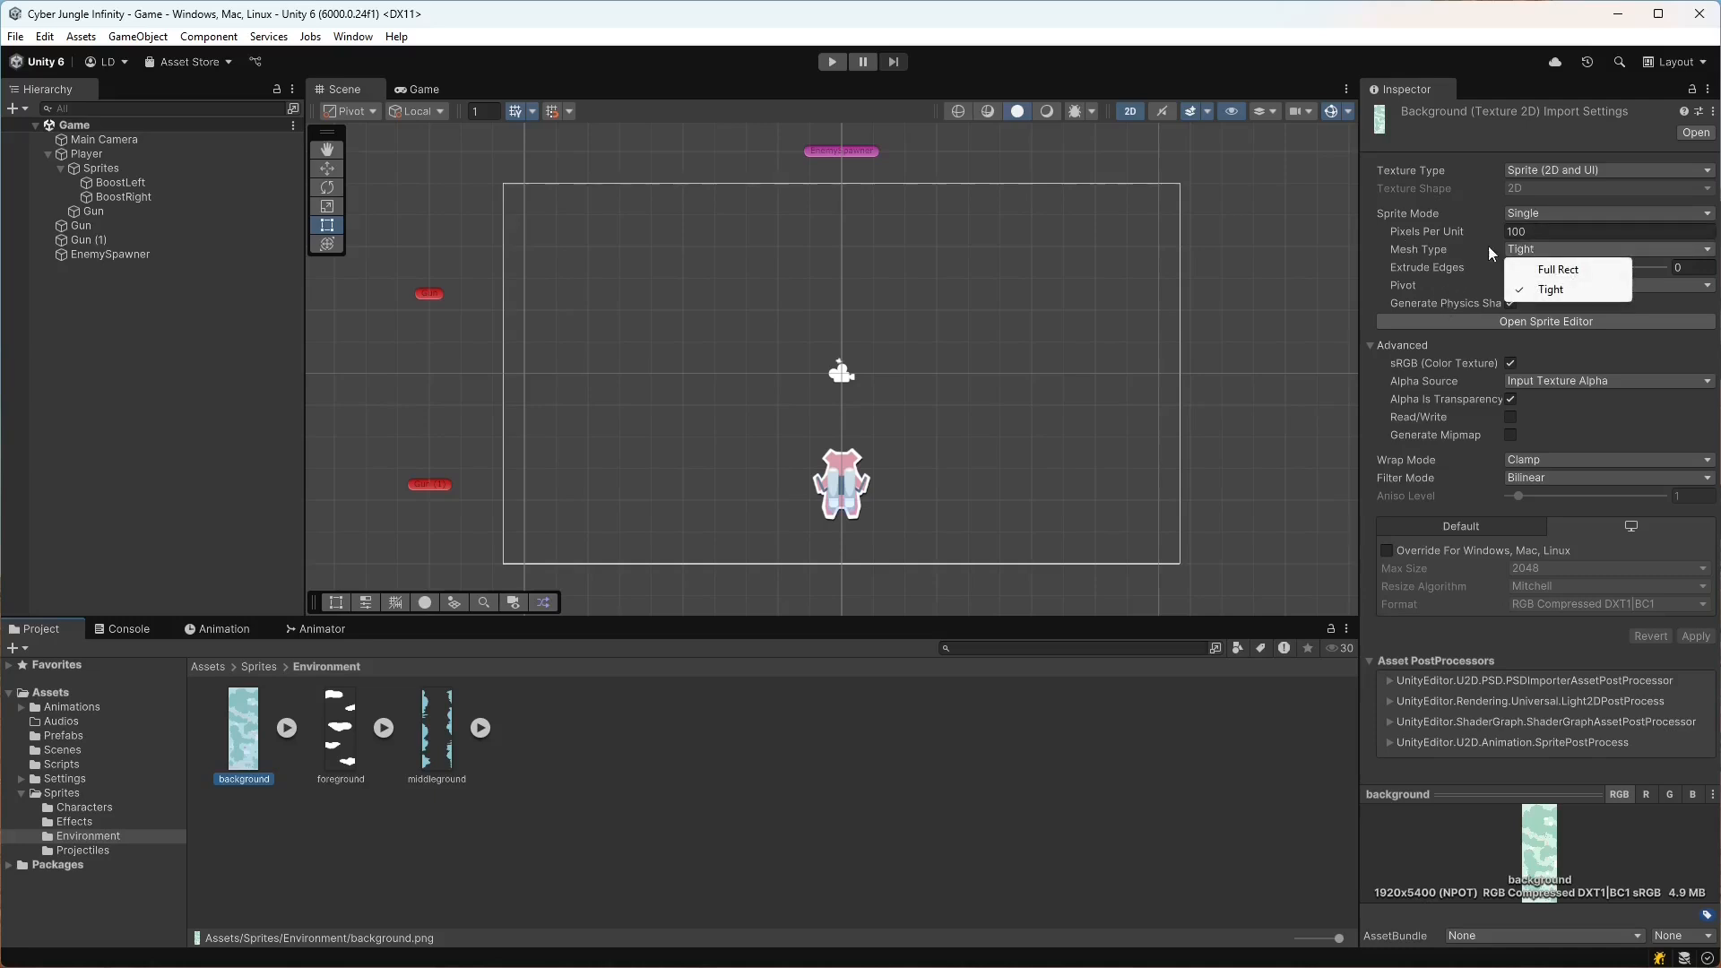
left_click(1560, 269)
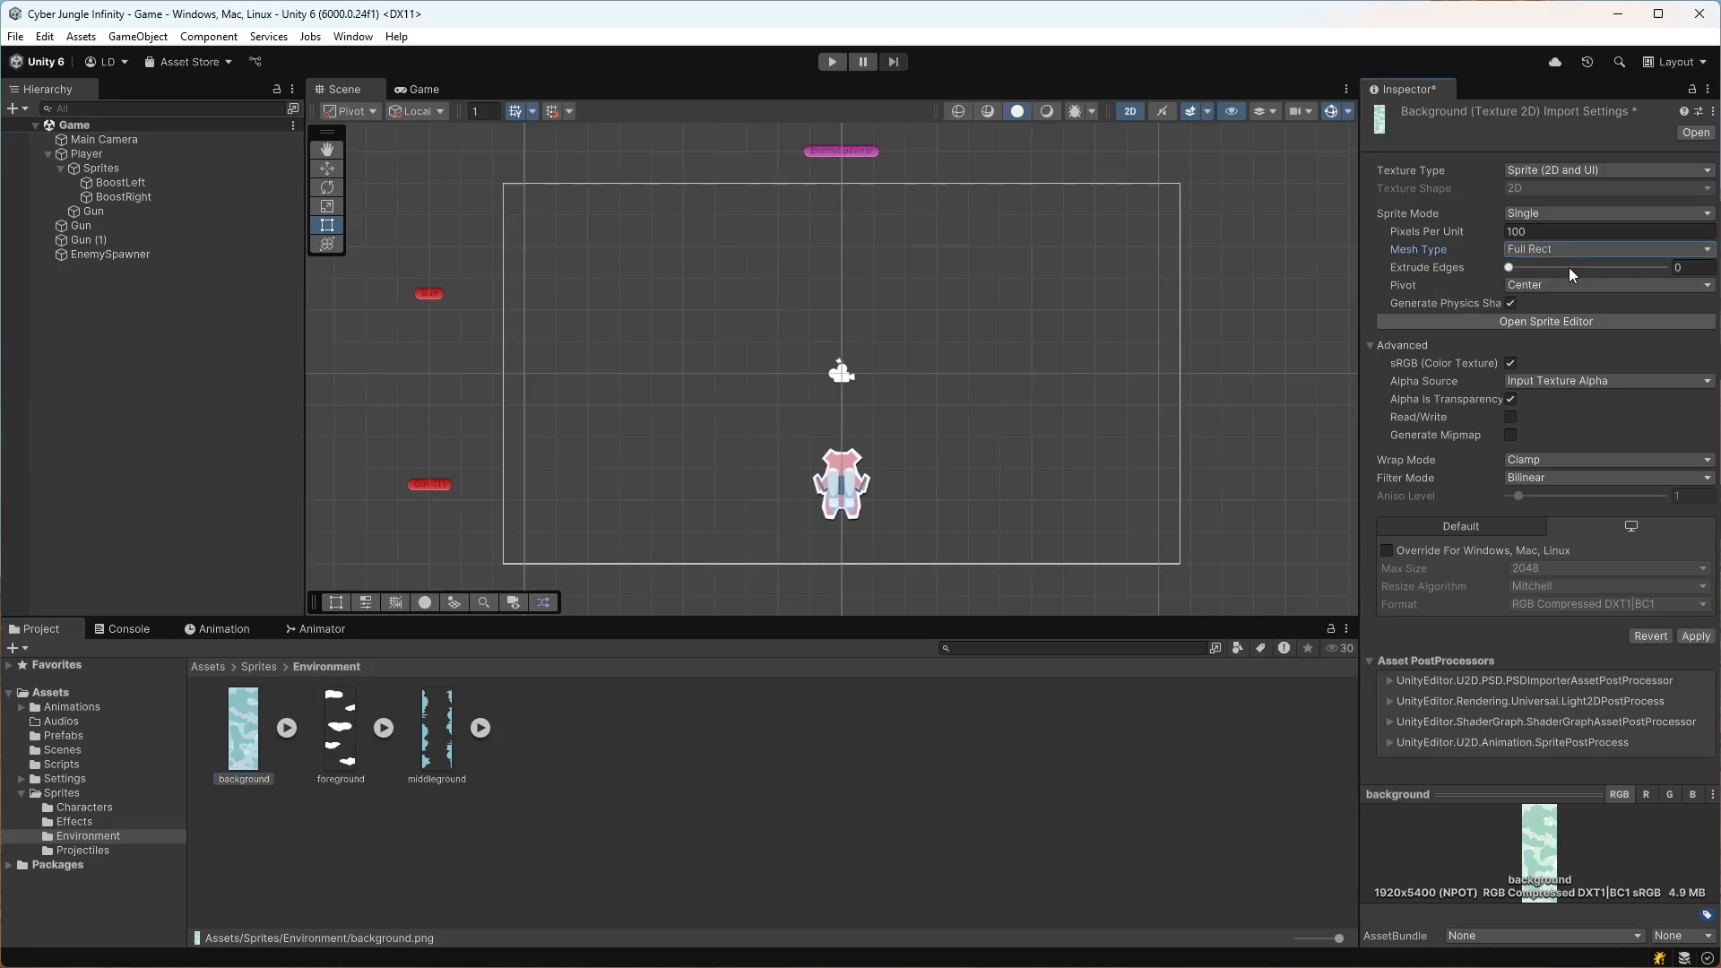
left_click(1695, 636)
- Set both the foreground and middleground textures to Sprite Mode Single and Mesh Type Full Rect, and apply the import settings
left_click(341, 731)
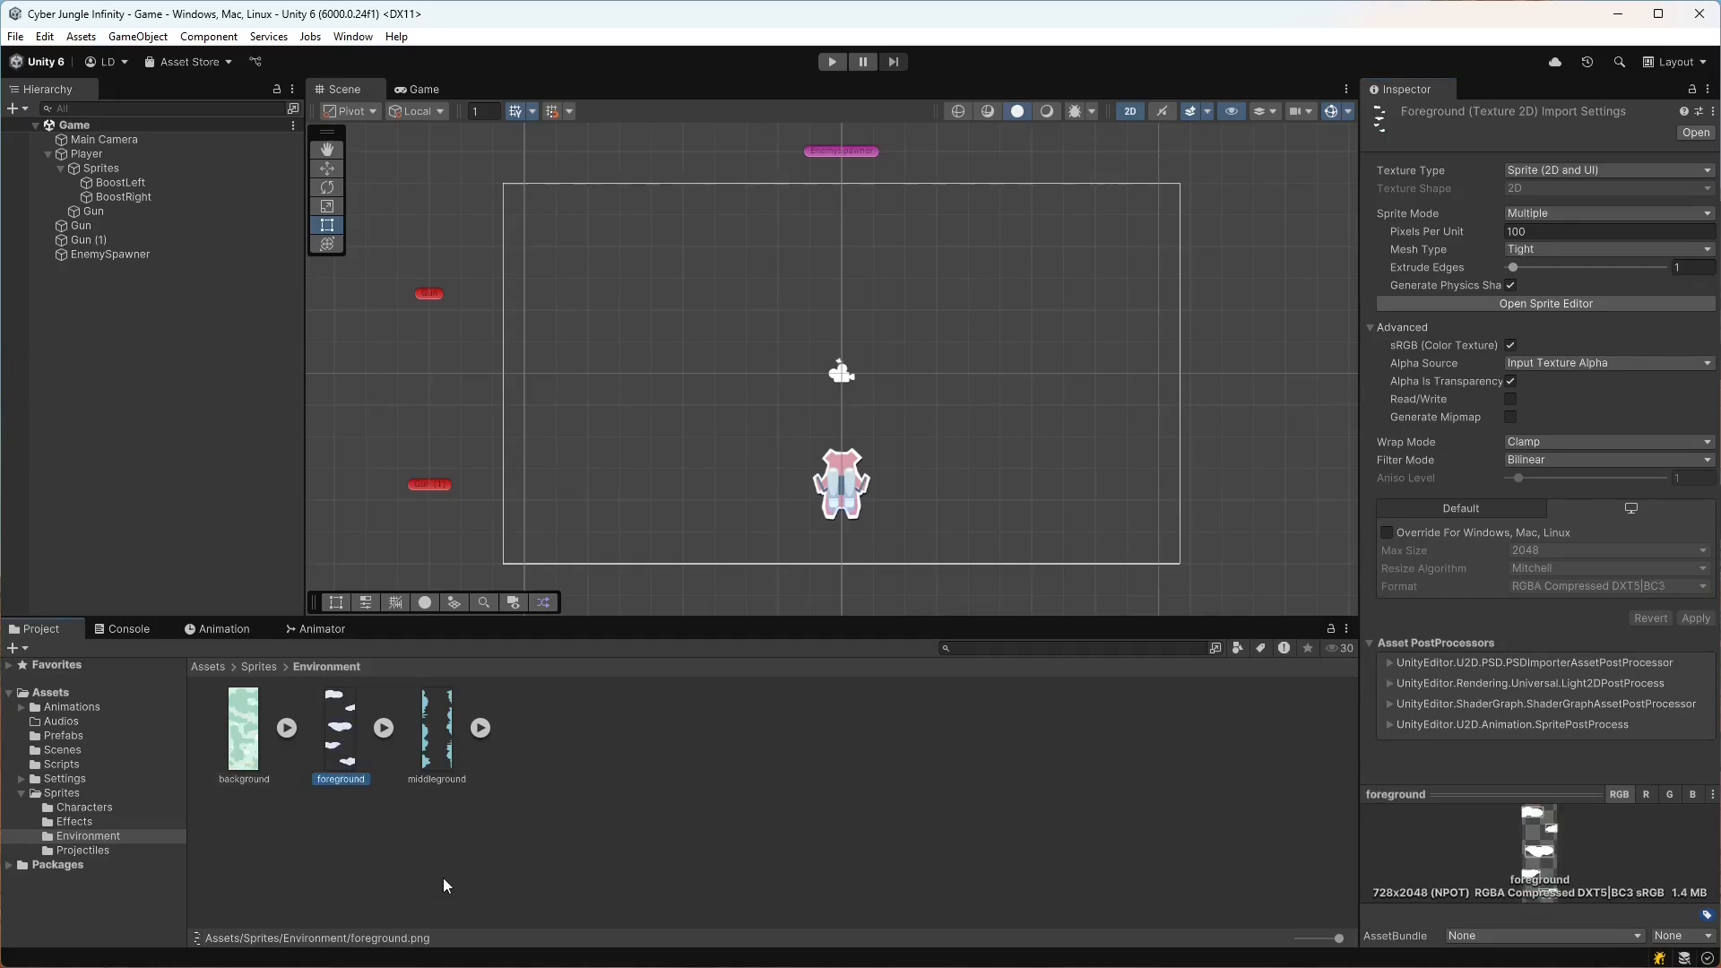
left_click(448, 745, "ctrl")
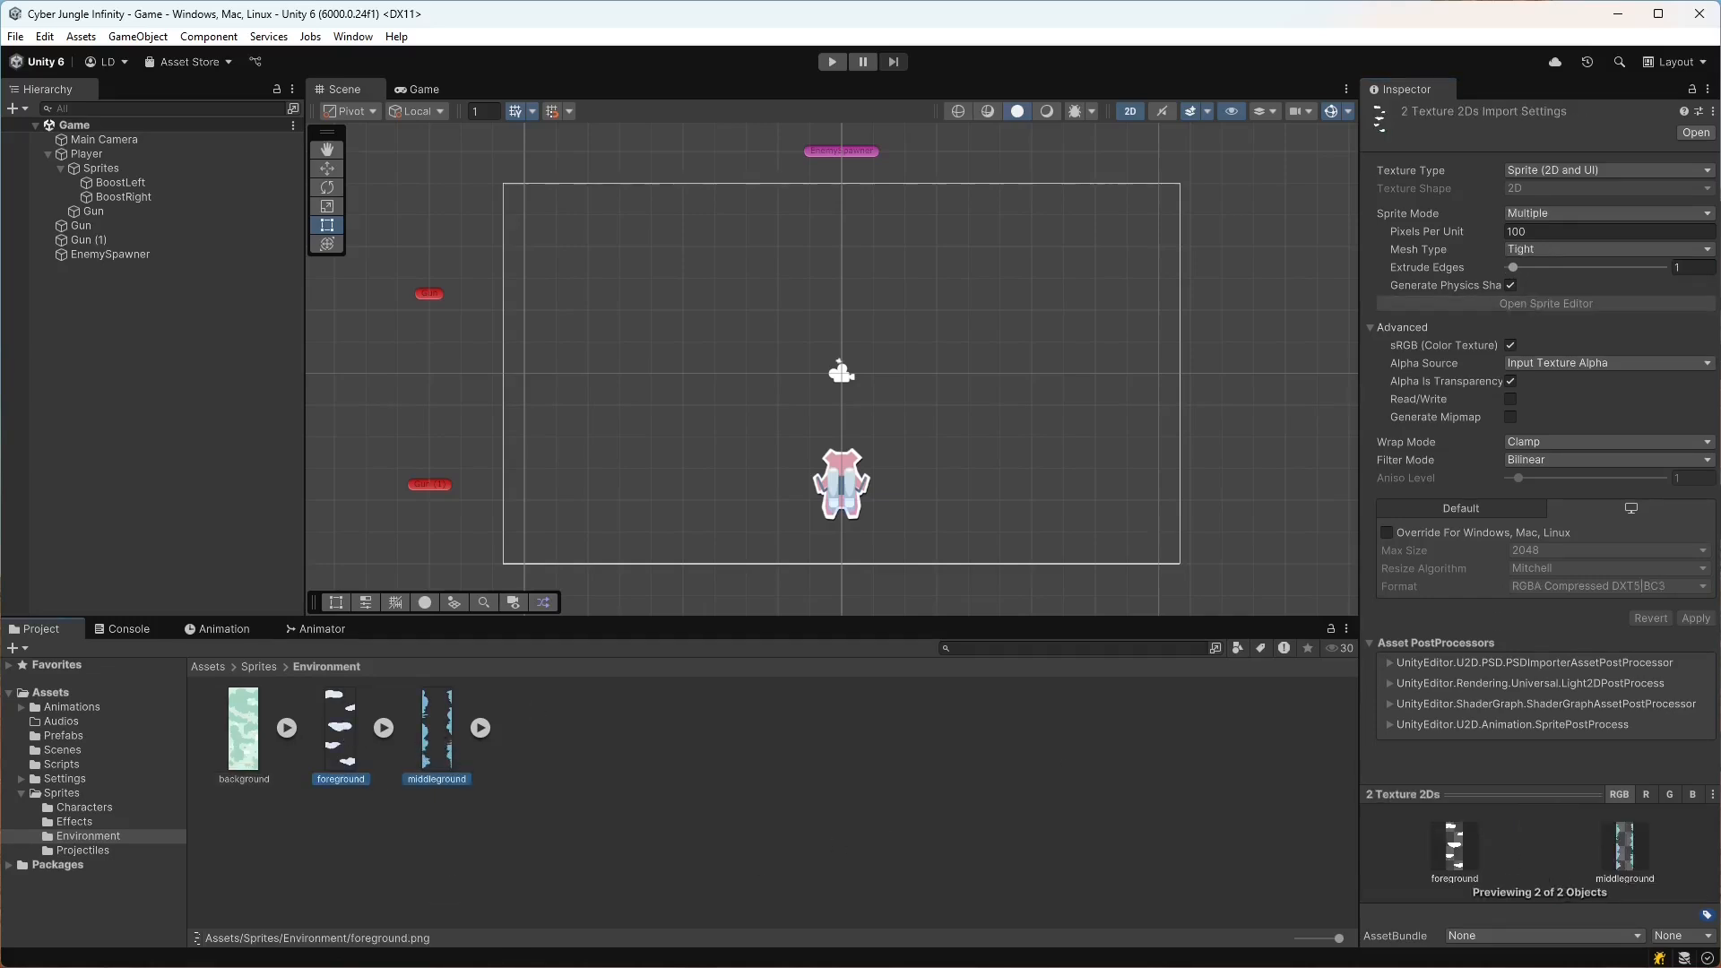
left_click(1574, 213)
left_click(1550, 231)
left_click(1536, 231)
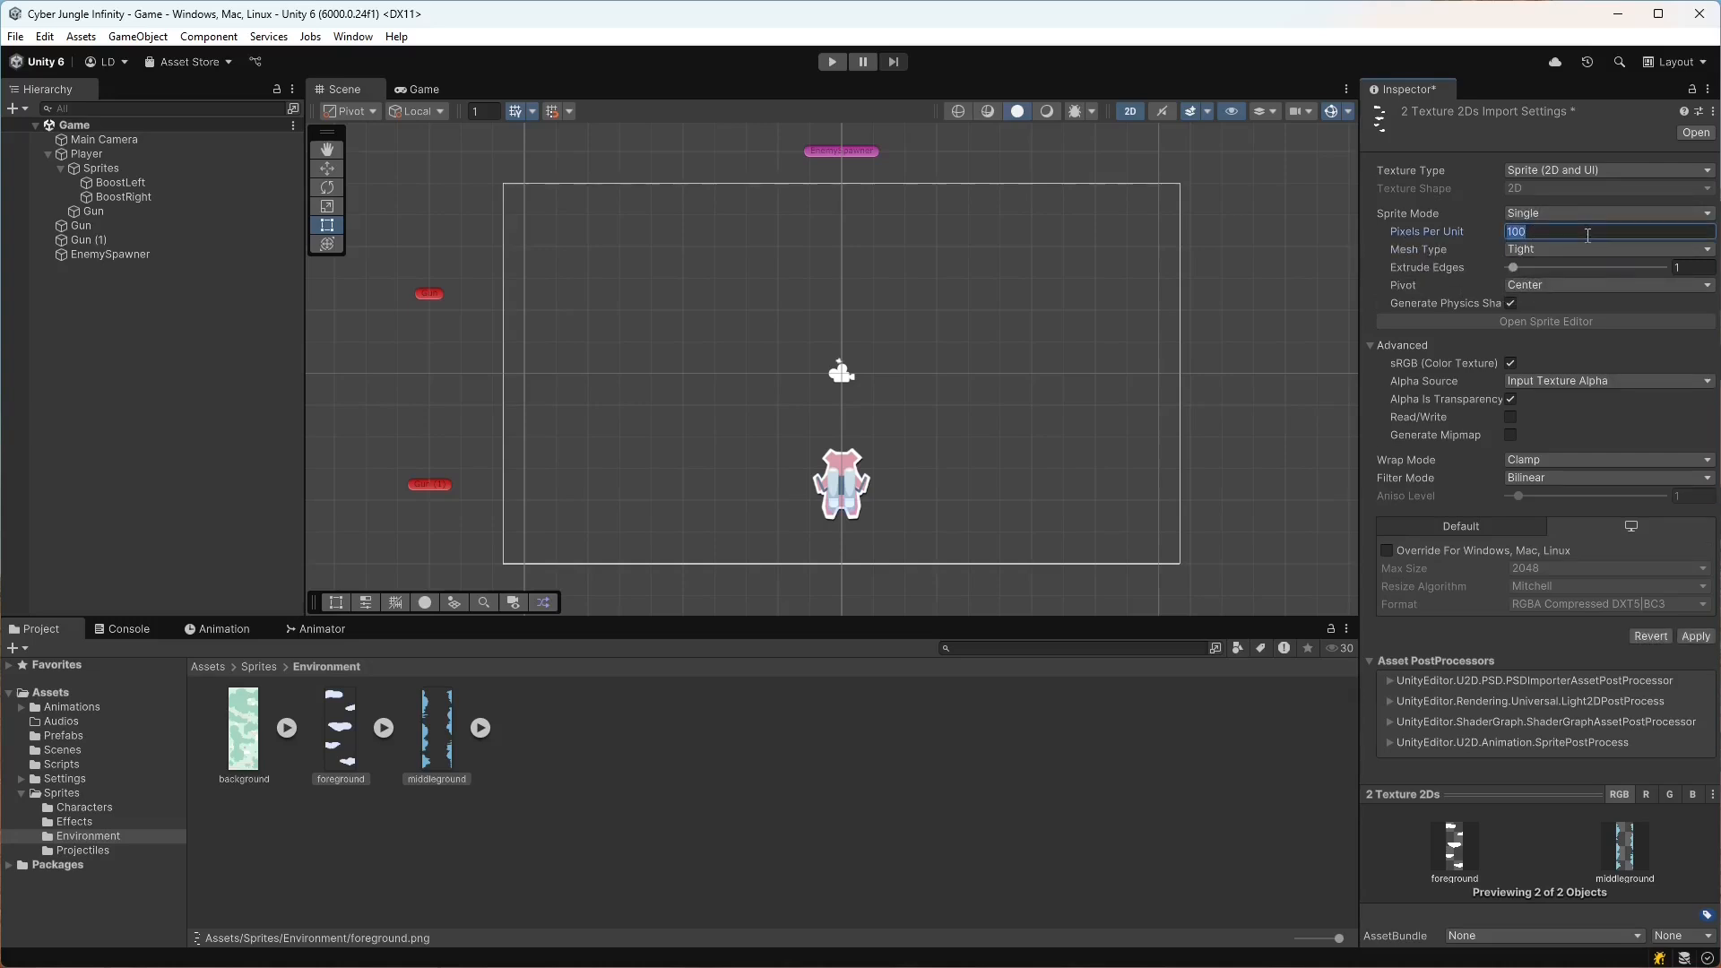
left_click(1553, 251)
left_click(1536, 268)
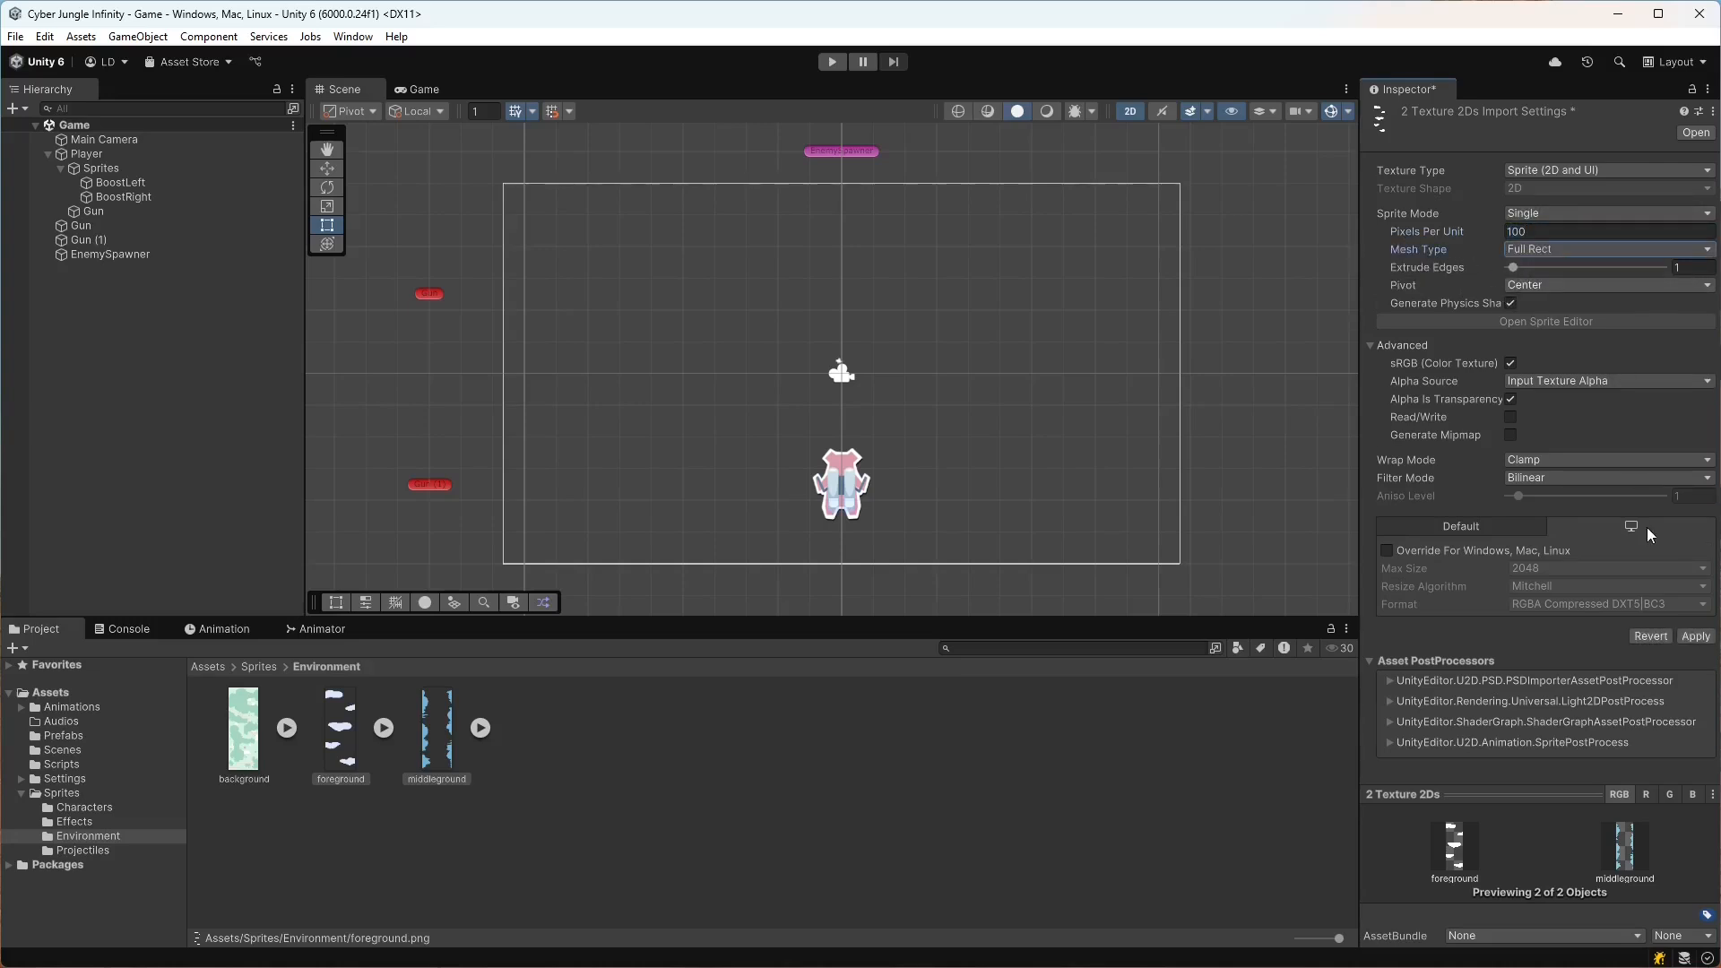
left_click(1694, 636)
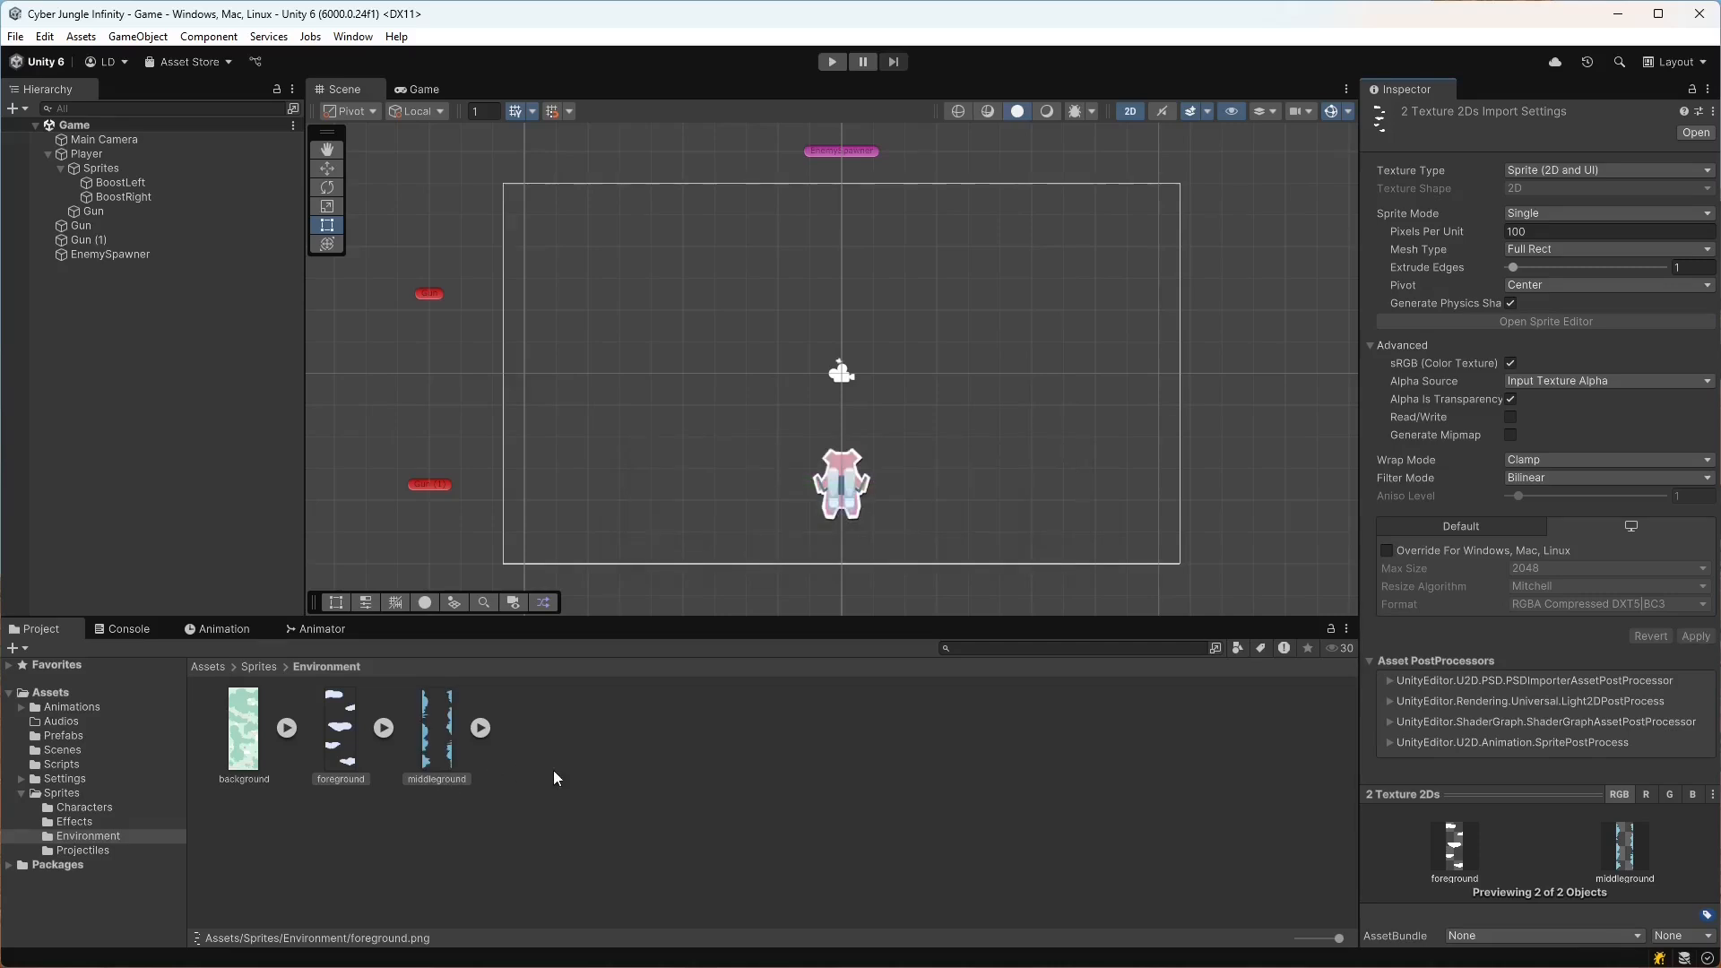
left_click(670, 781)
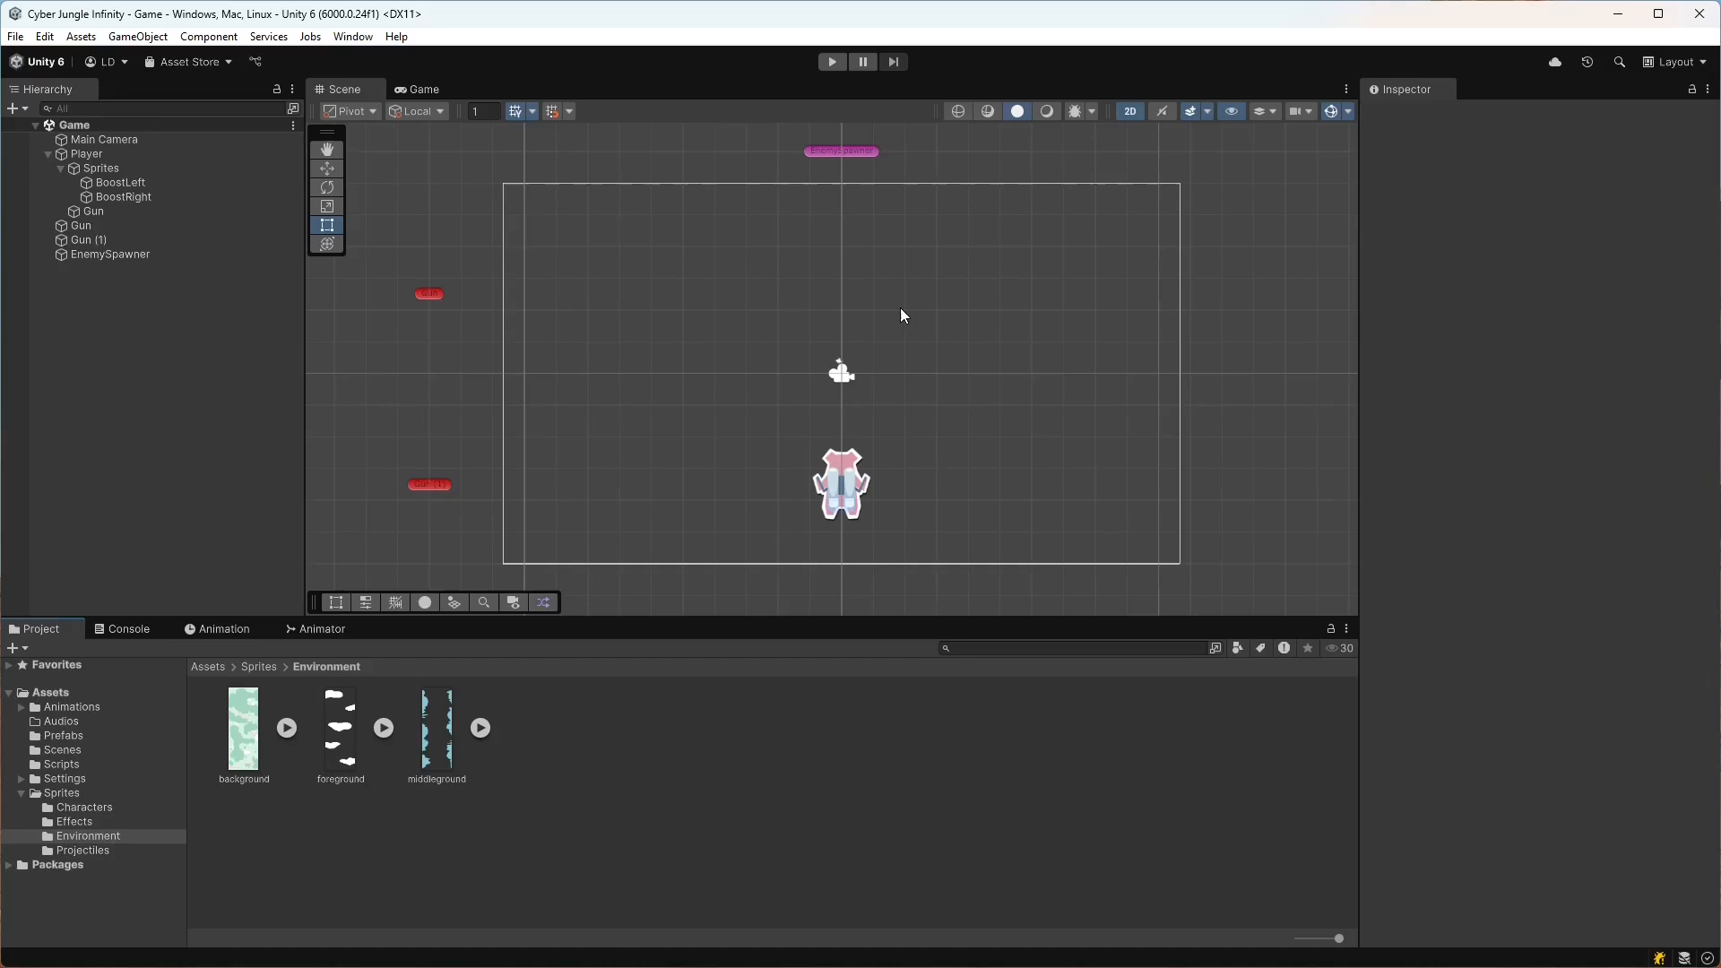
- Add the background, middleground and foreground sprites to the Game scene as root objects, in that order
left_click(340, 731)
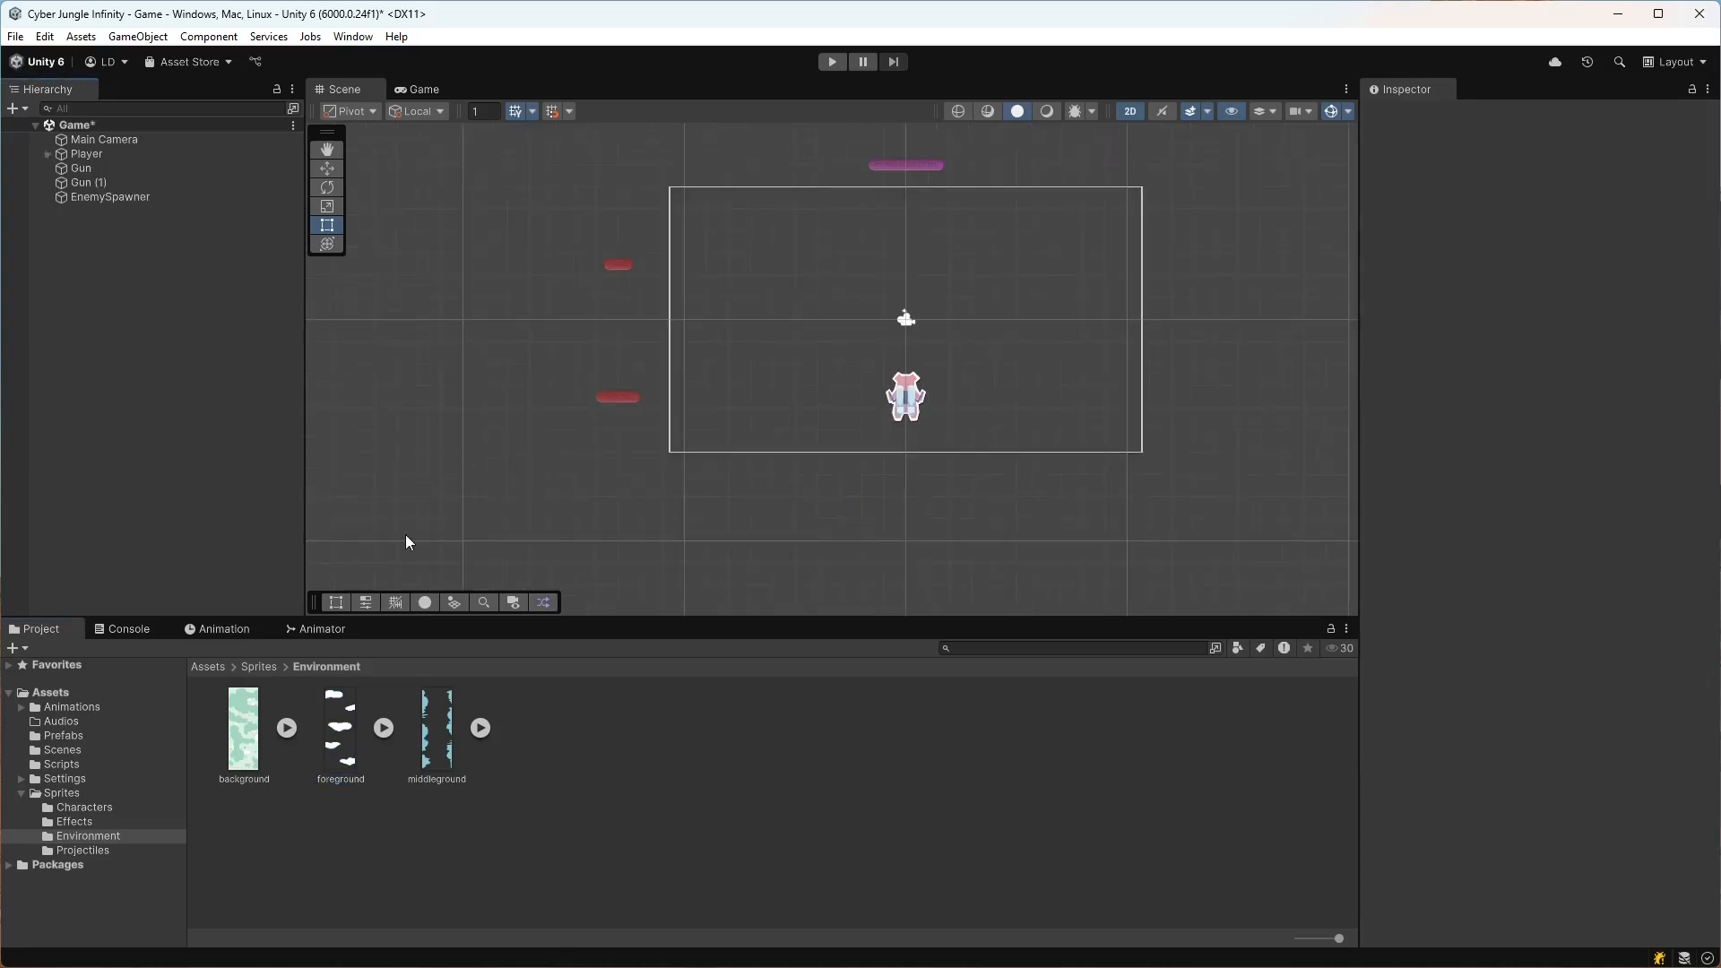
left_click_drag(242, 728, 117, 327)
left_click_drag(437, 728, 217, 423)
left_click_drag(339, 733, 144, 394)
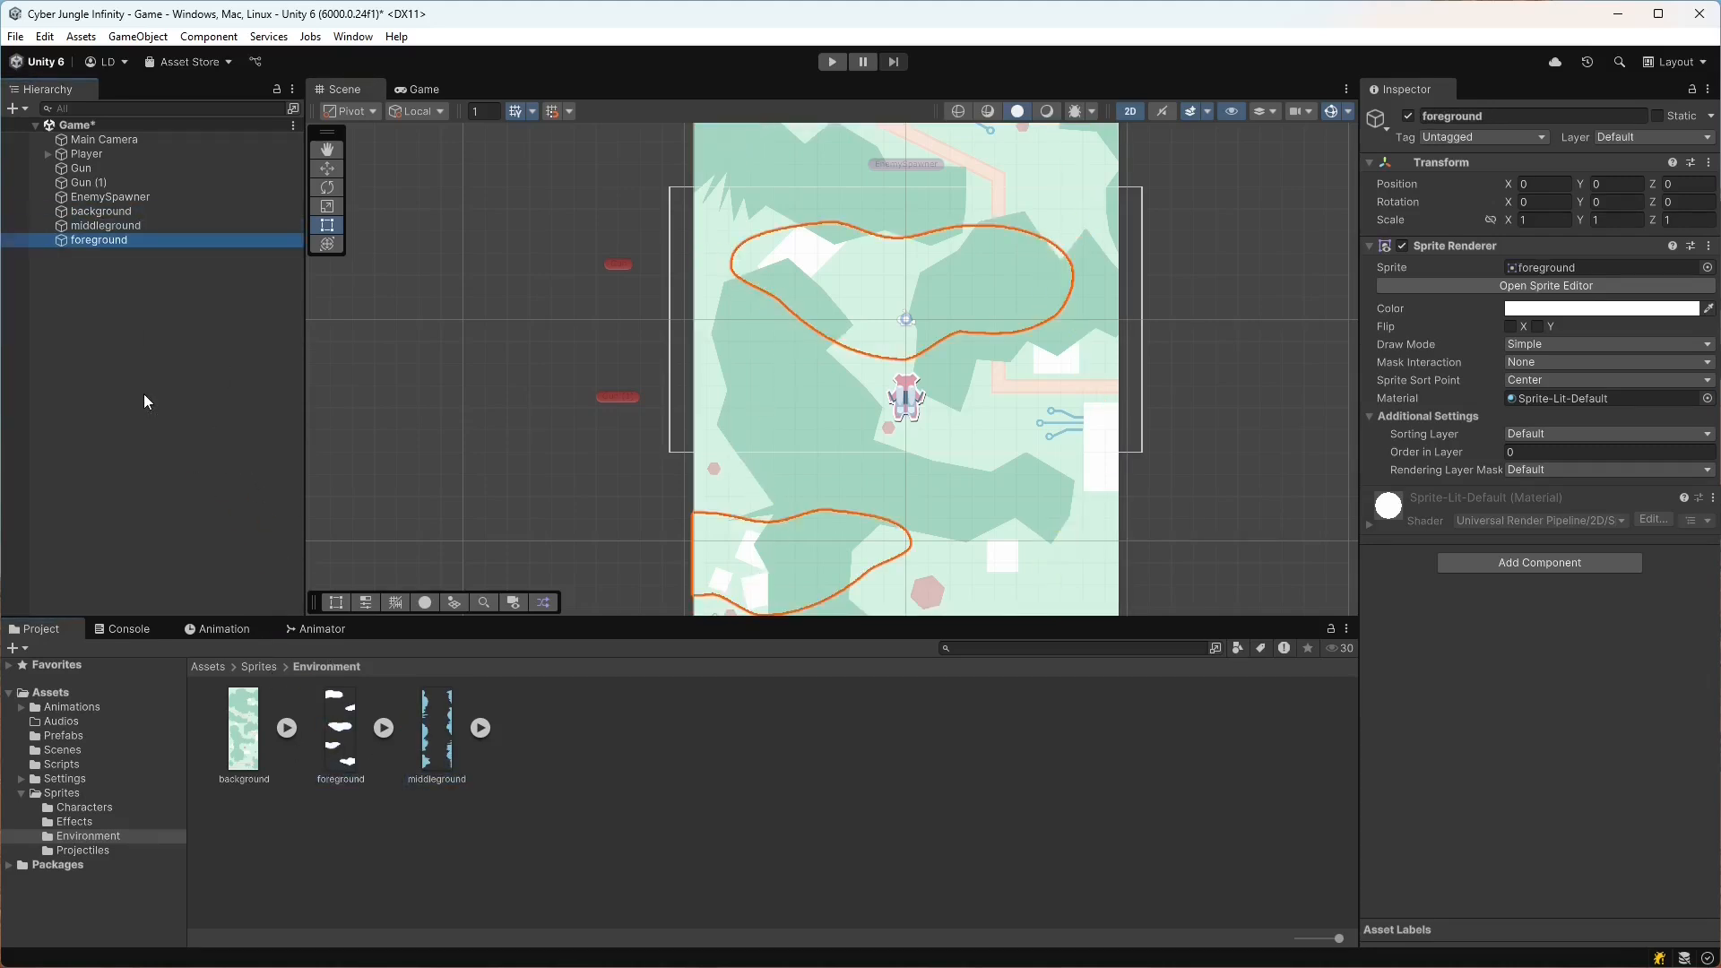
- Examine the Sorting Layer and Order in Layer settings of the background, the Player and the Player's child sprites
left_click(128, 211)
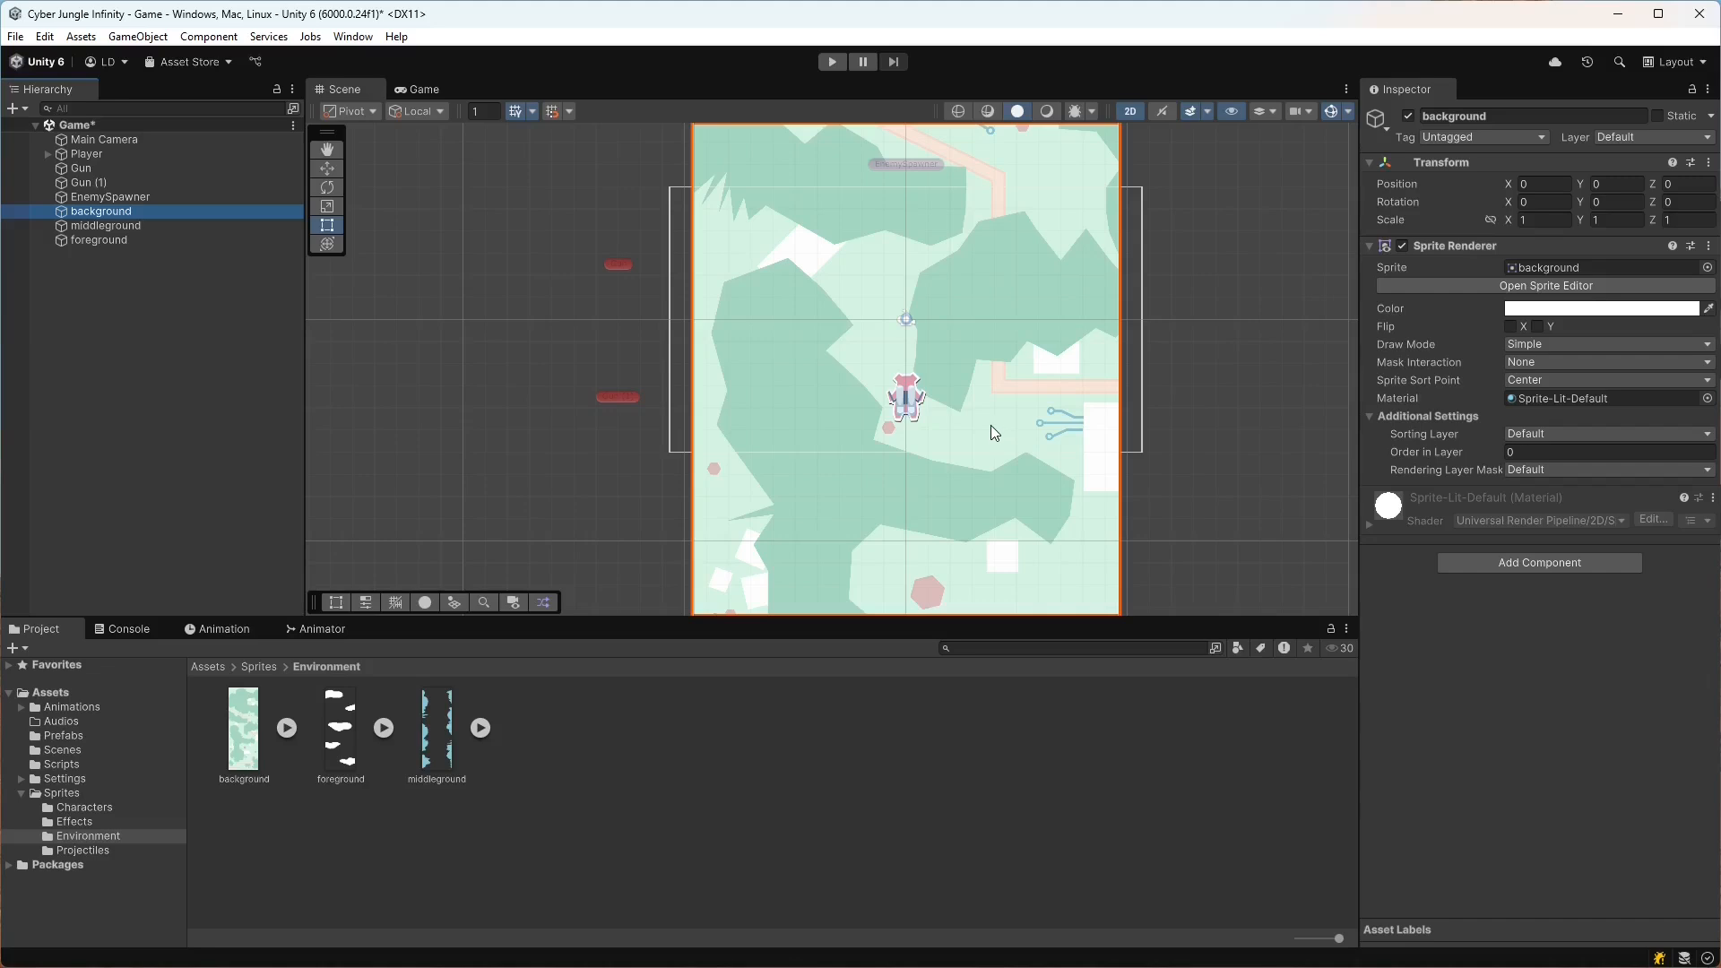
scroll(905, 385, "up", 6)
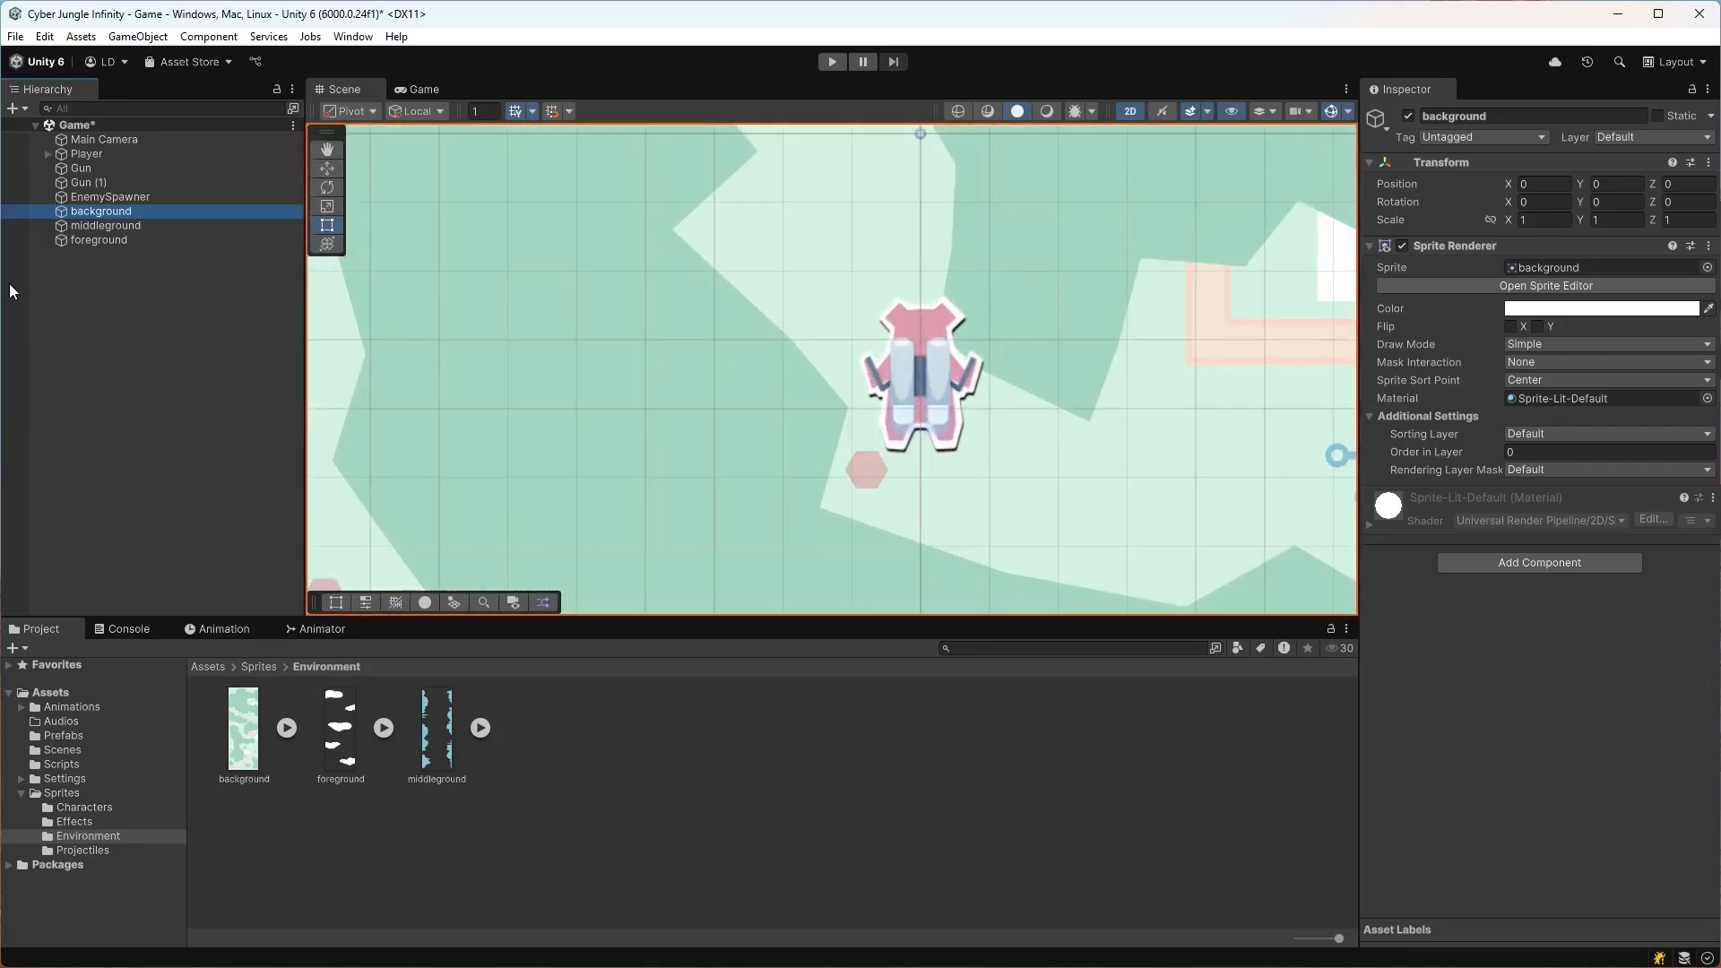
left_click(170, 154)
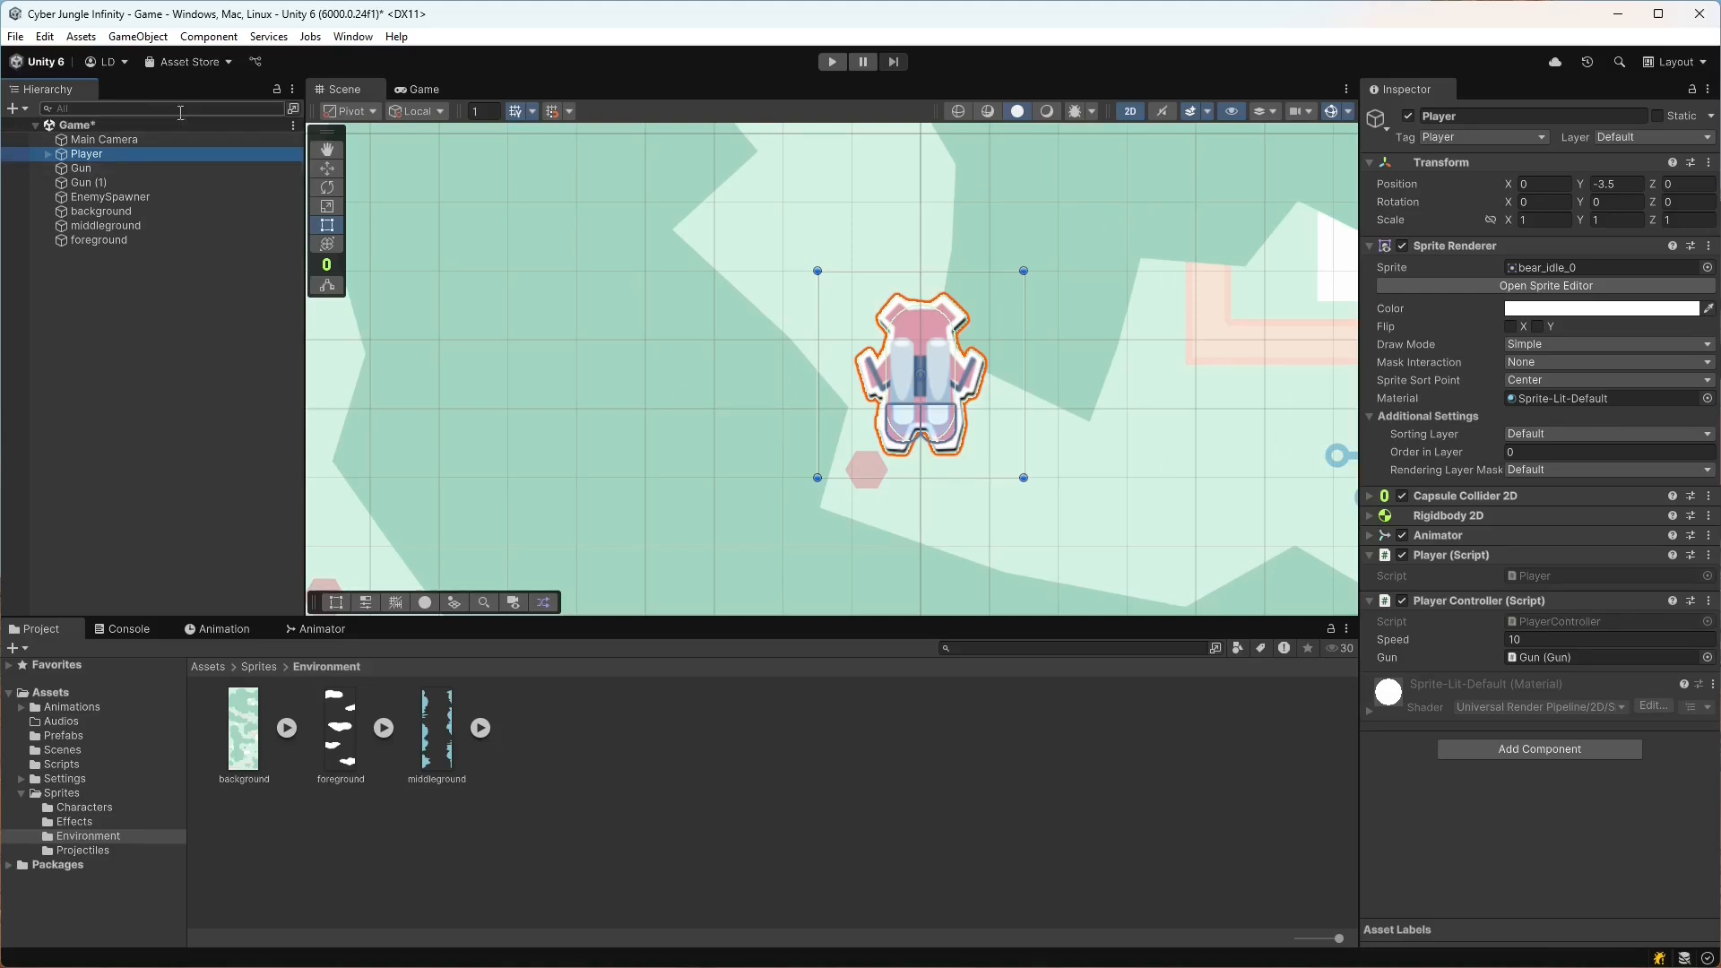
left_click(48, 154)
left_click(86, 167)
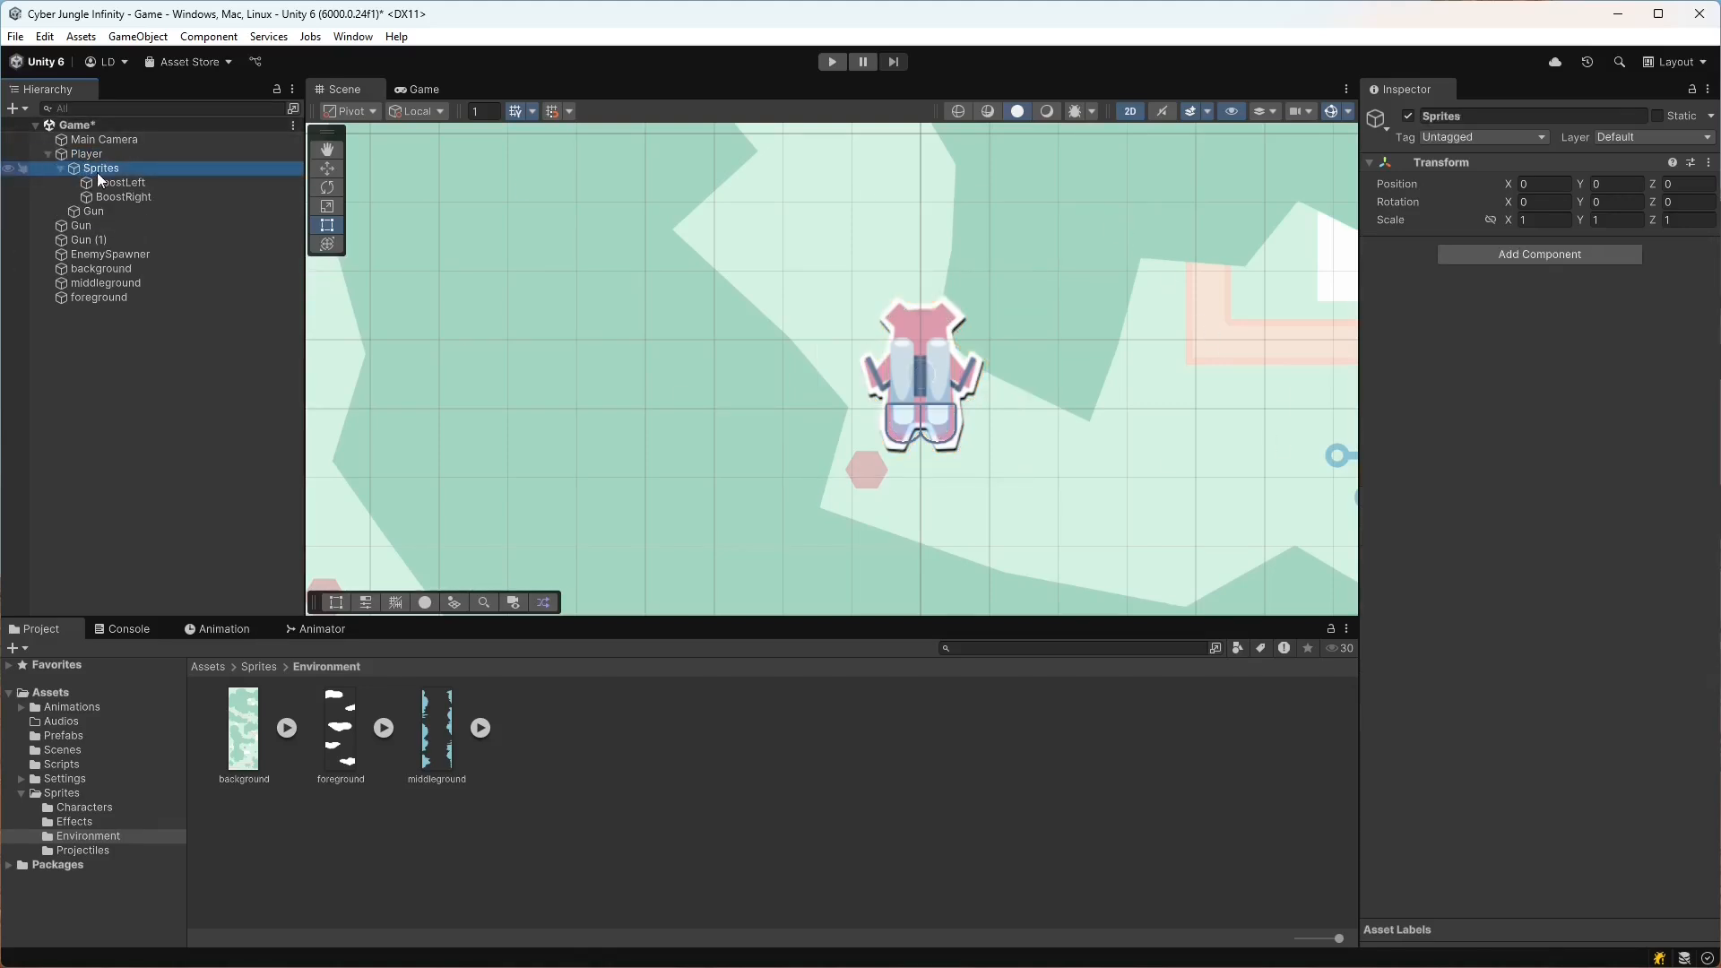
left_click(116, 183)
left_click(896, 341)
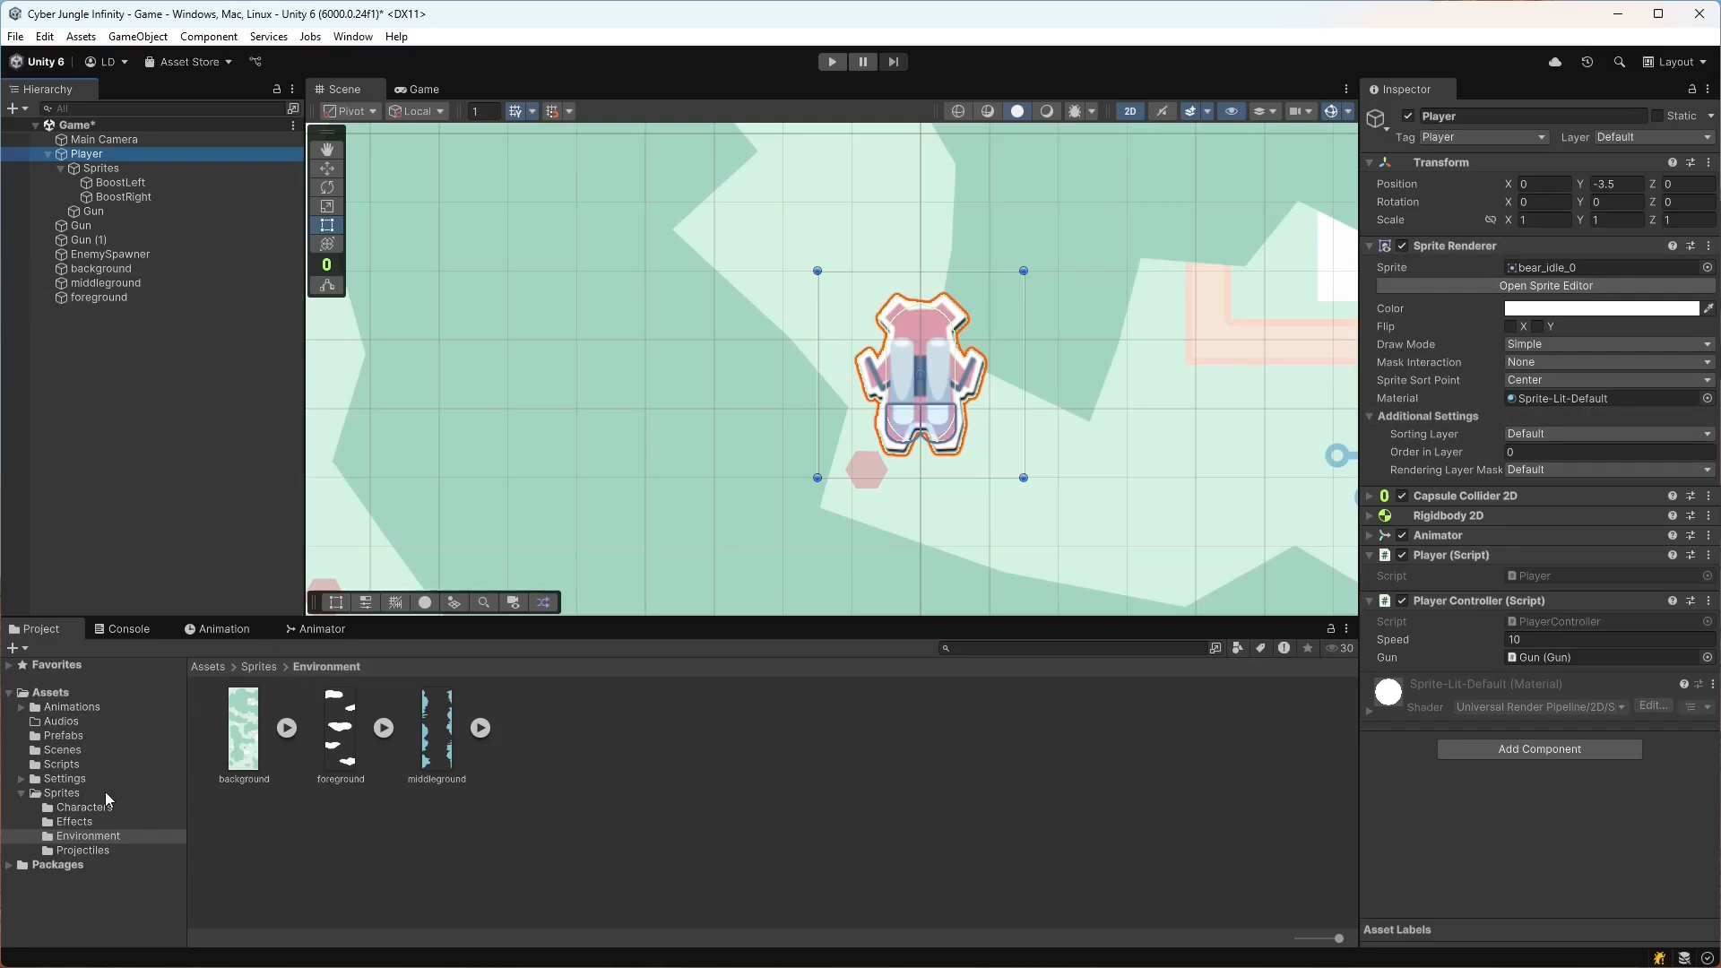
- Place an Enemy prefab in the scene at about X -3.18, Y -0.94 and select the foreground sprite overlapping it
left_click(62, 735)
left_click_drag(242, 730, 703, 199)
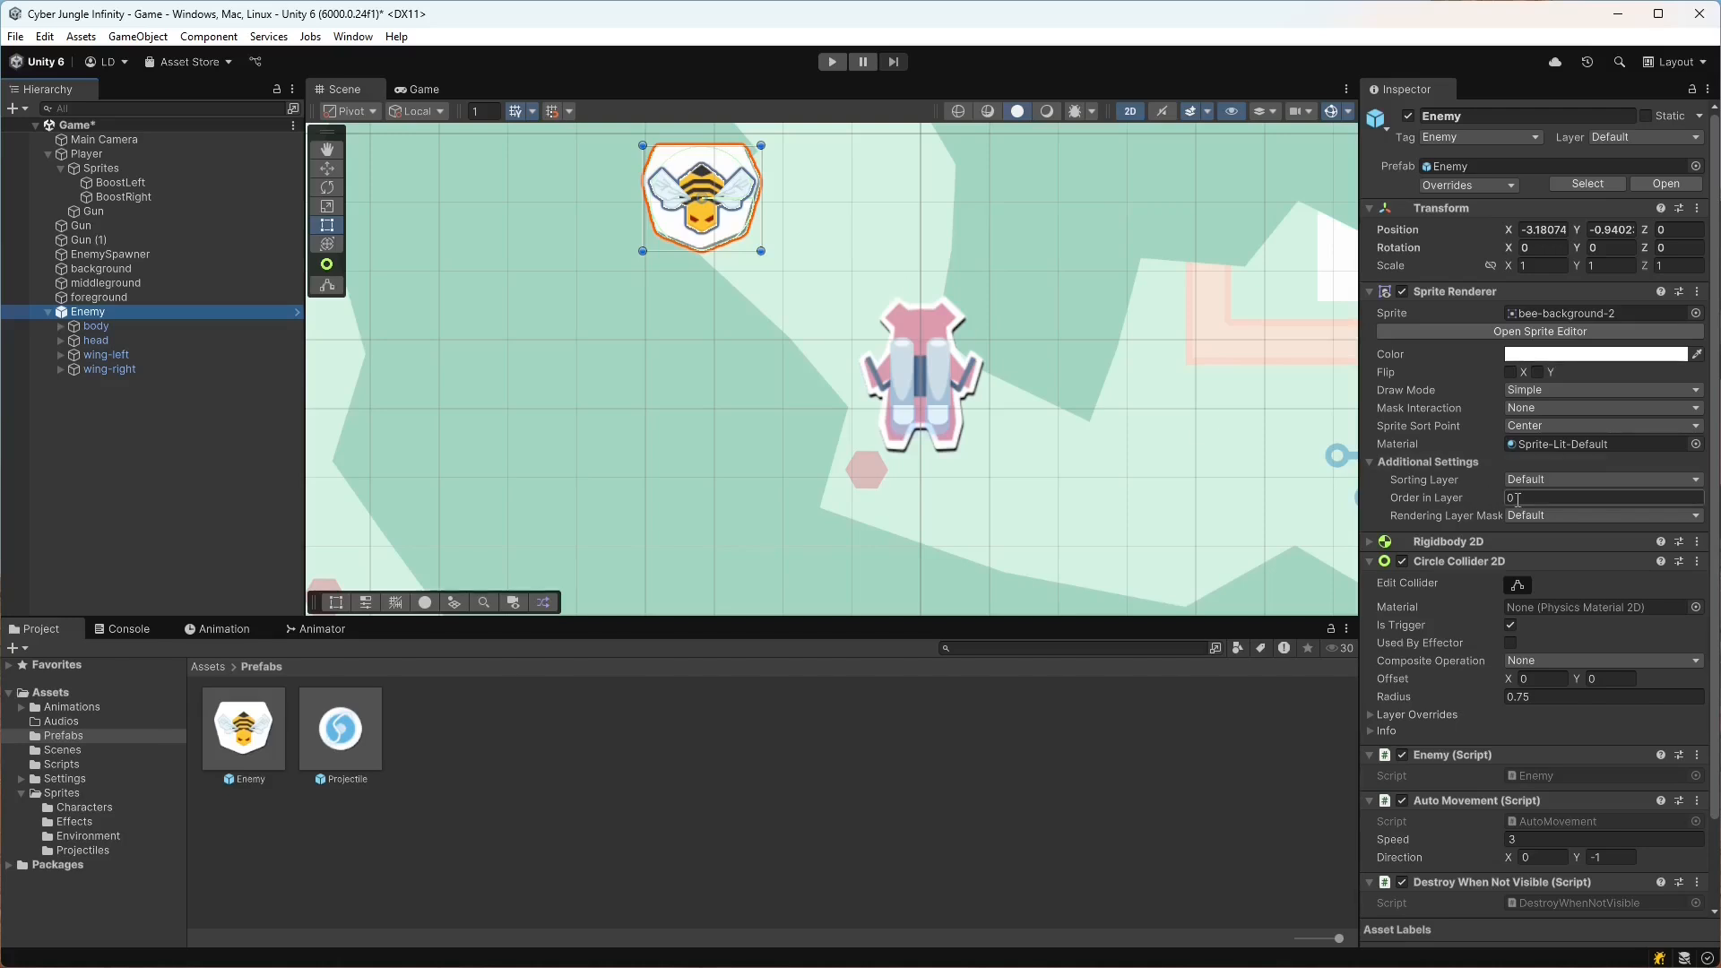
scroll(815, 356, "down", 5)
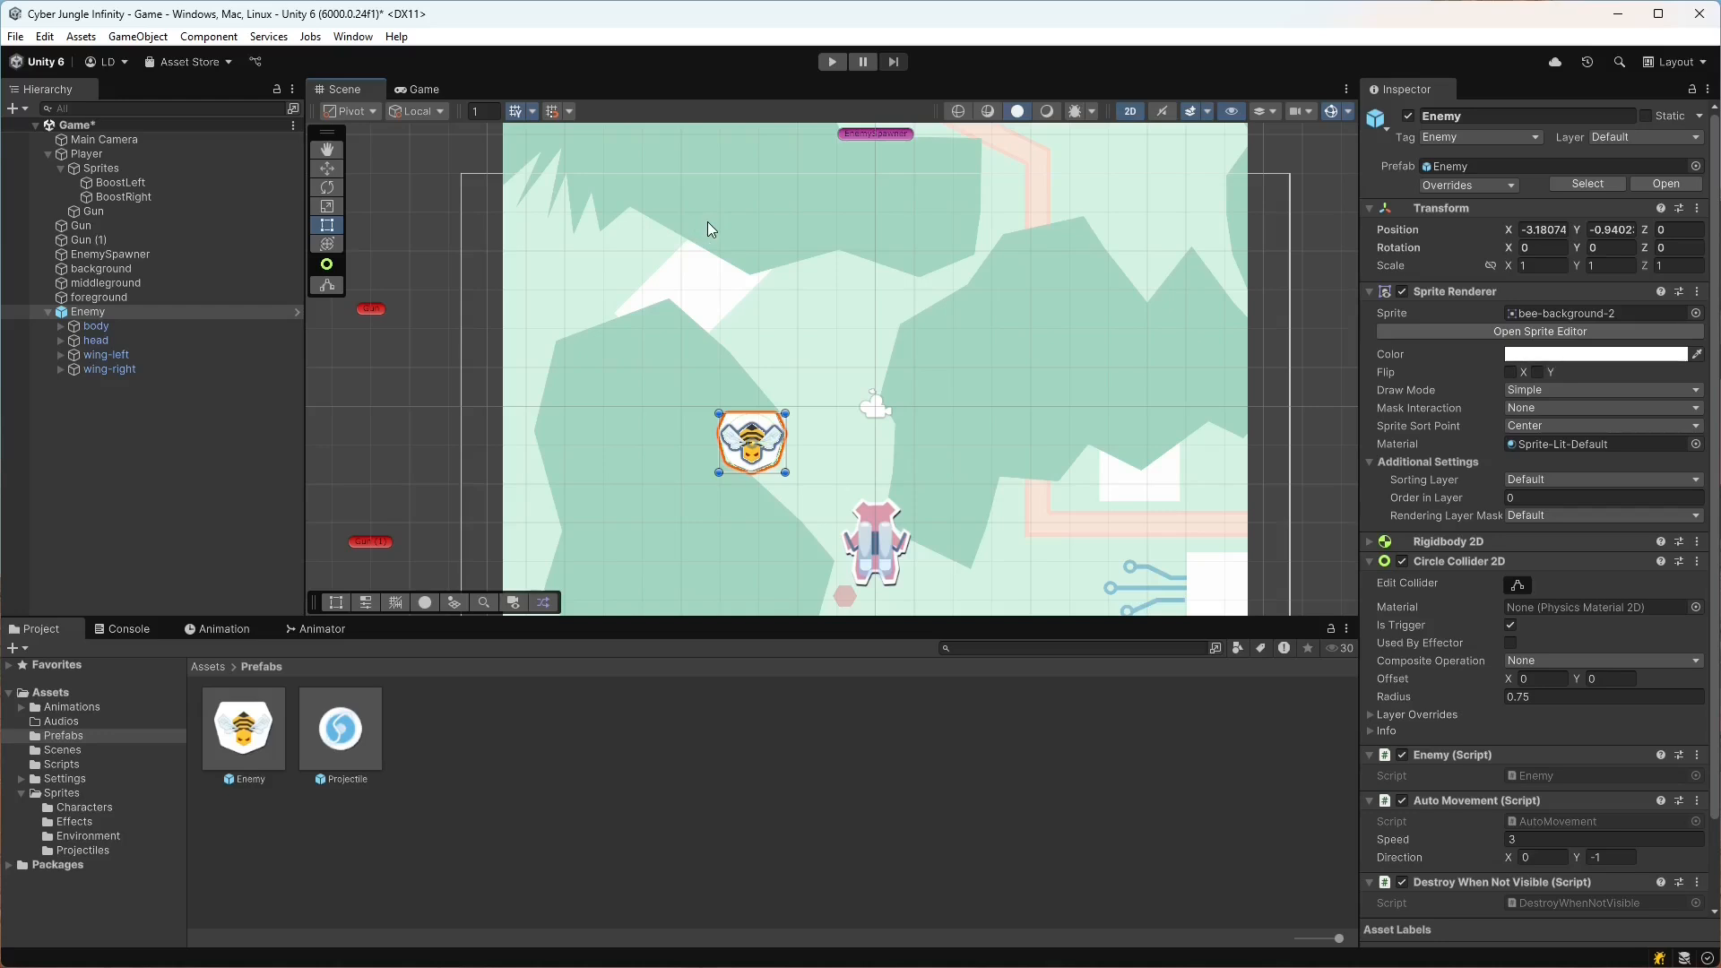
left_click(700, 259)
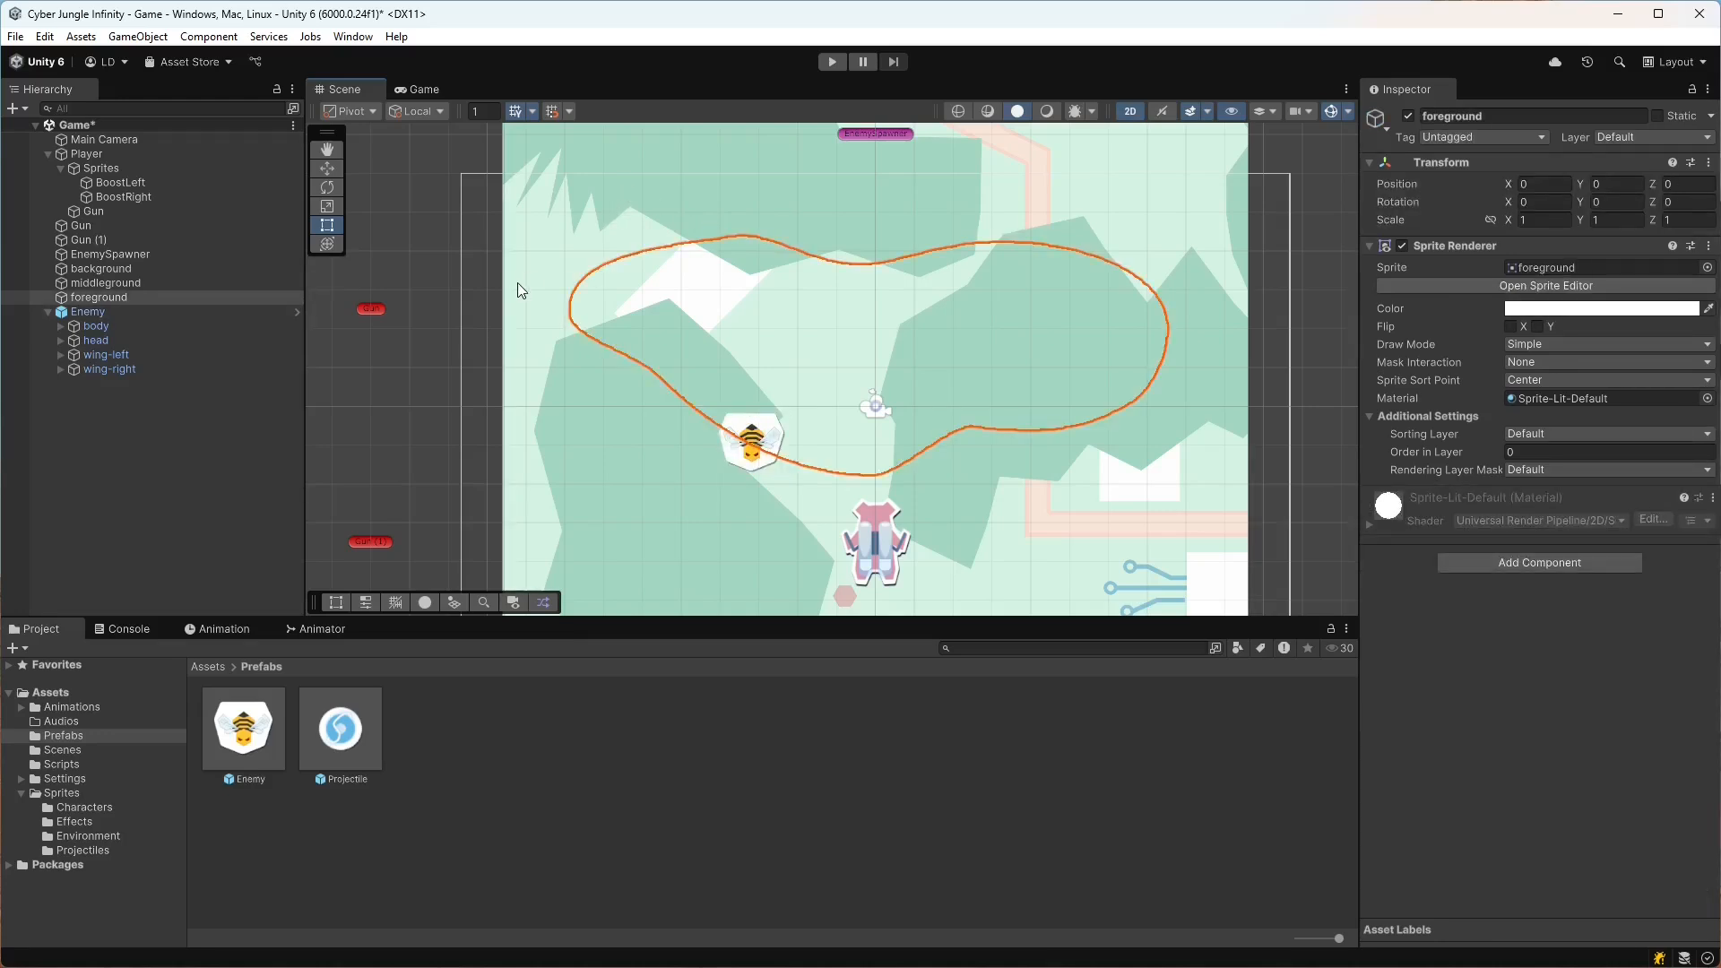
- Set the middleground sprite's Order in Layer to 1
left_click(163, 285)
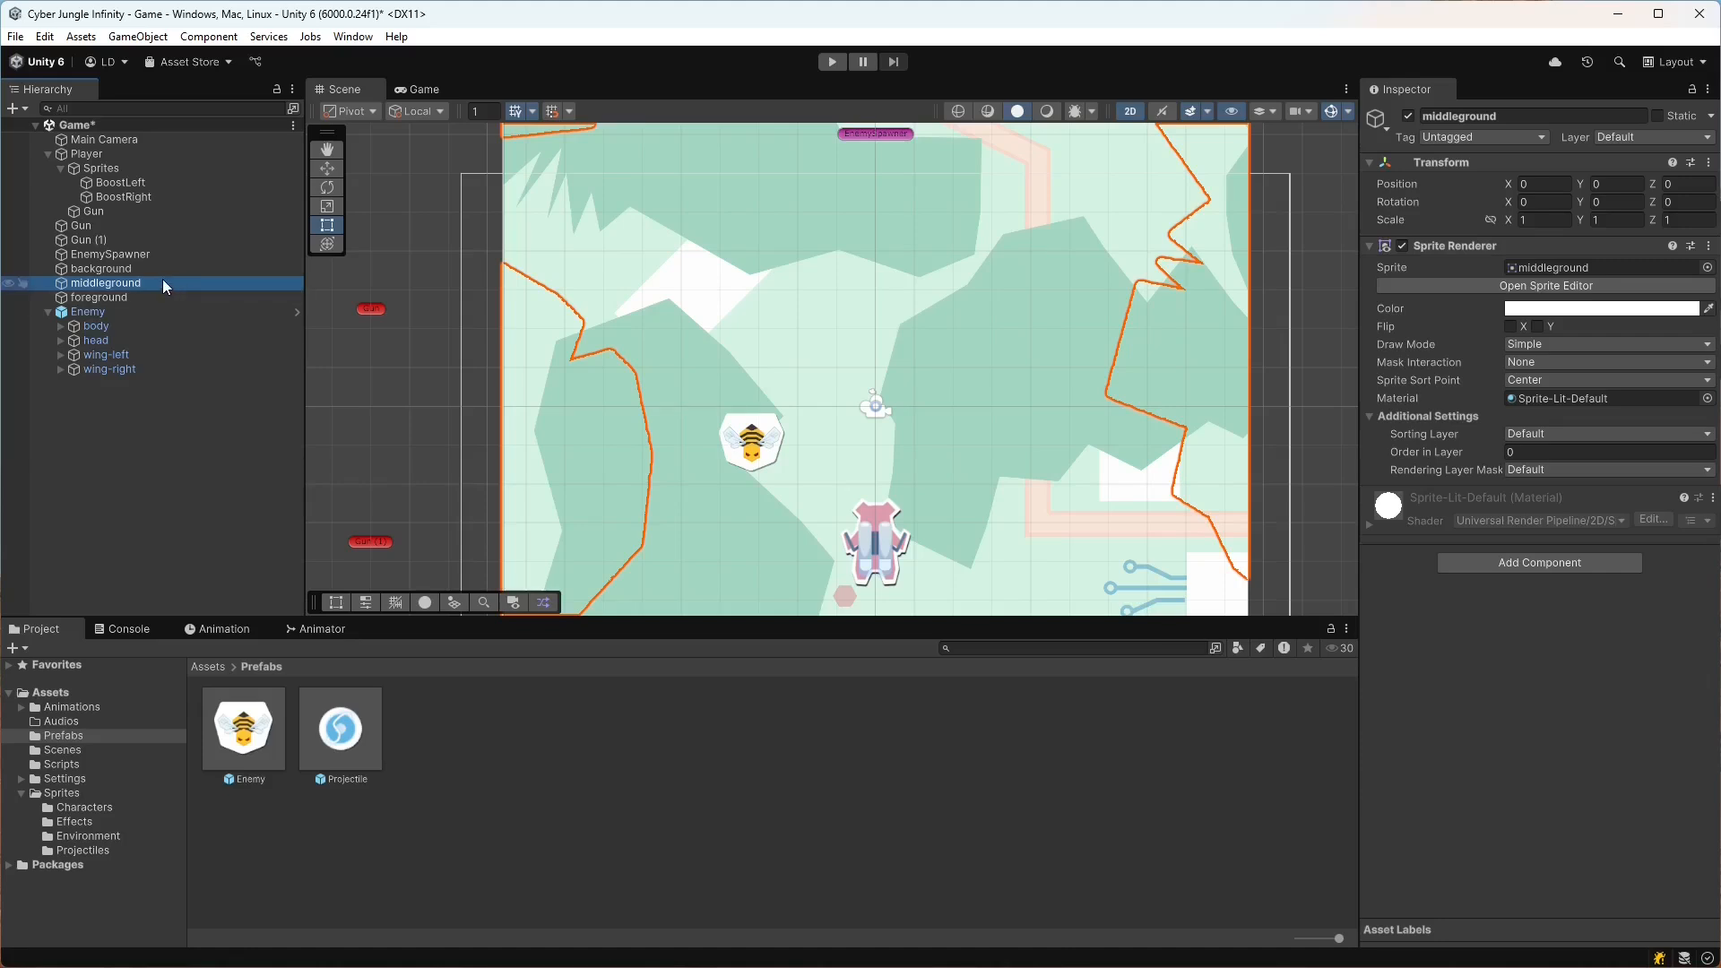
left_click(140, 267)
left_click(139, 283)
left_click(1590, 453)
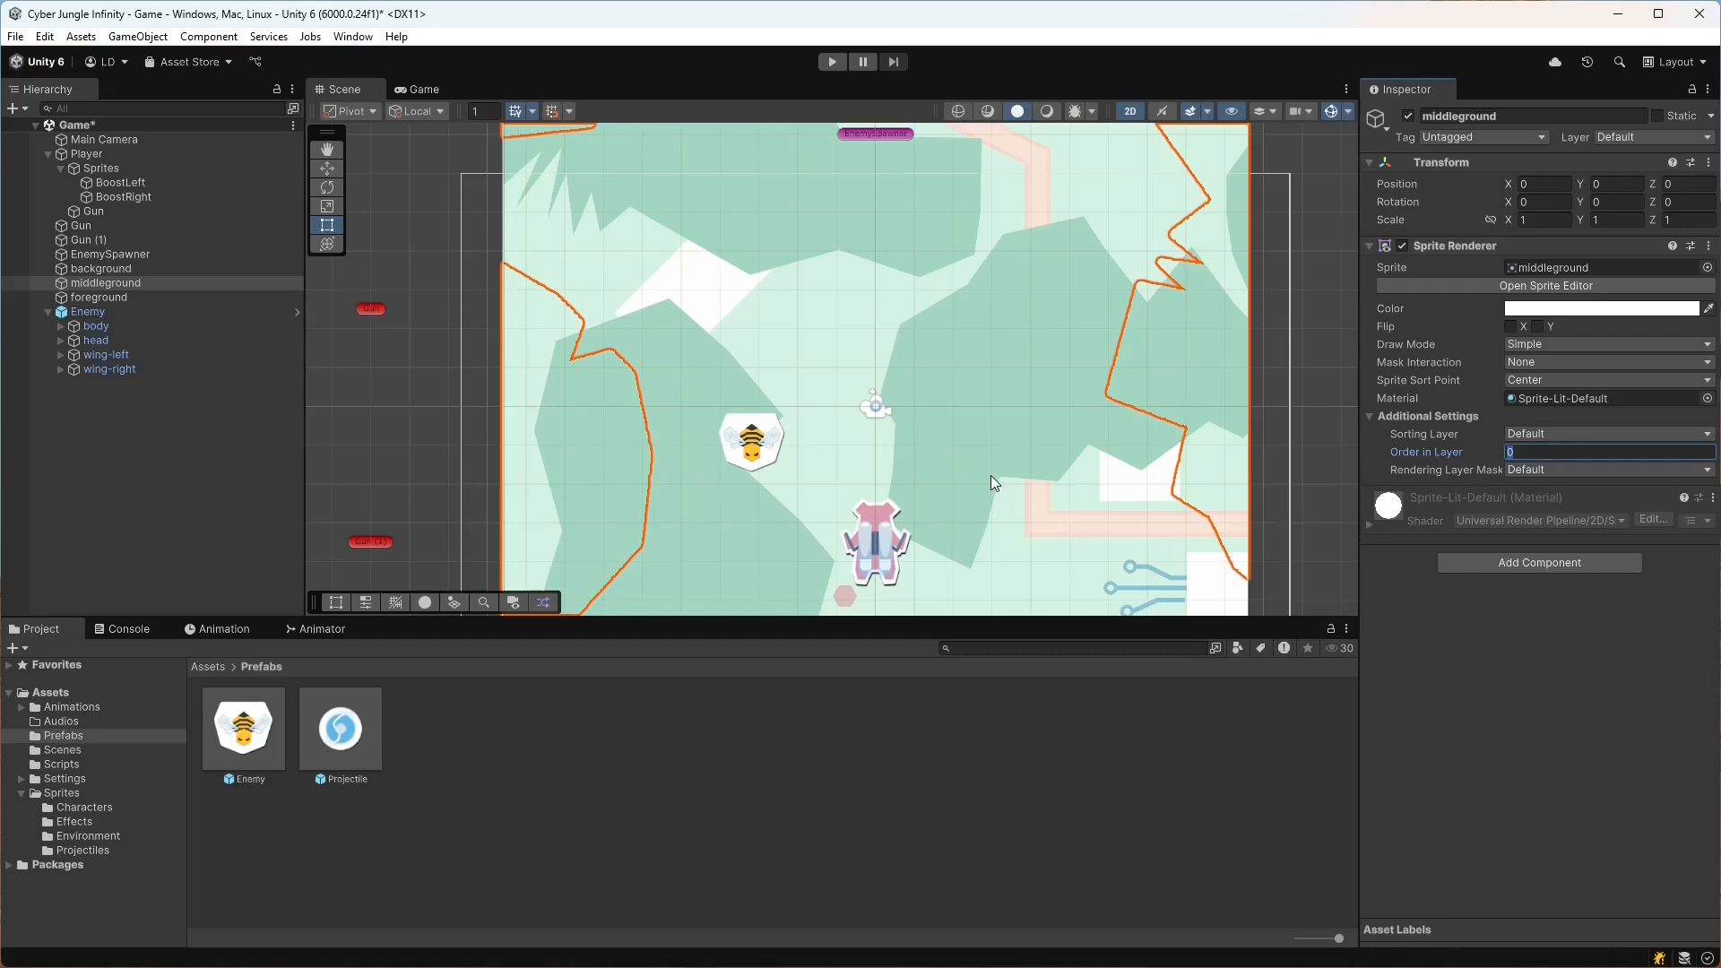
type("1")
- Try moving the middleground across the Enemy and the Player to check which sprites it covers, and undo the moves
left_click(326, 168)
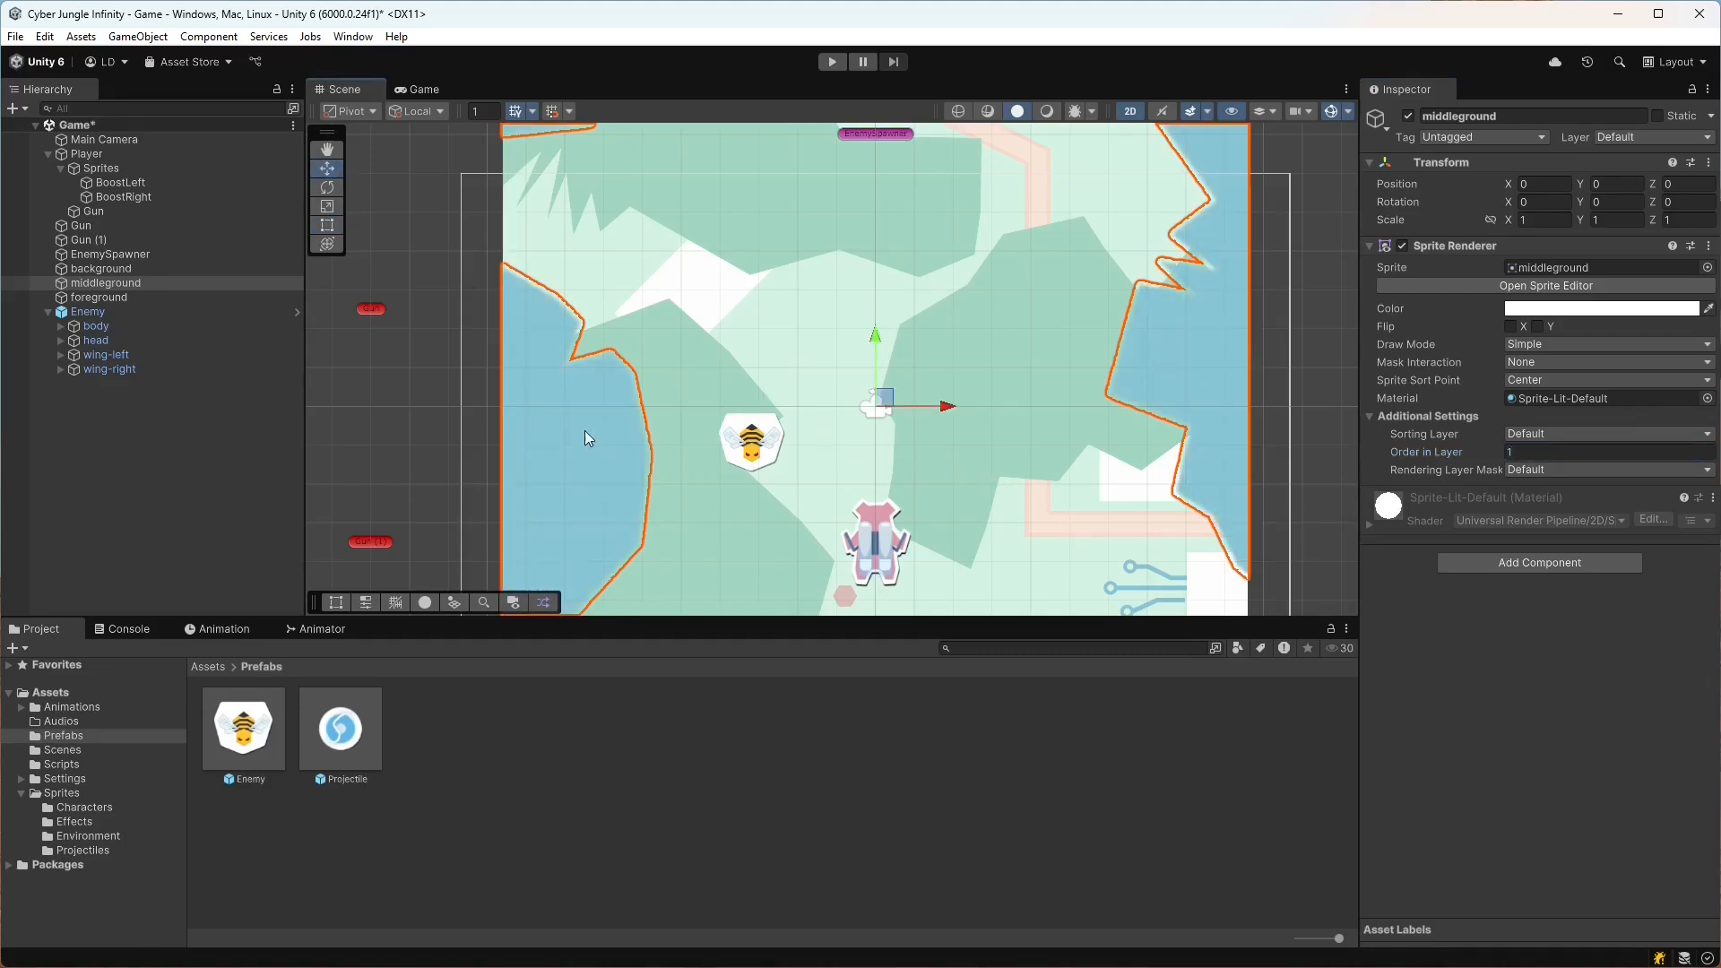
scroll(596, 437, "up", 3)
left_click(605, 449)
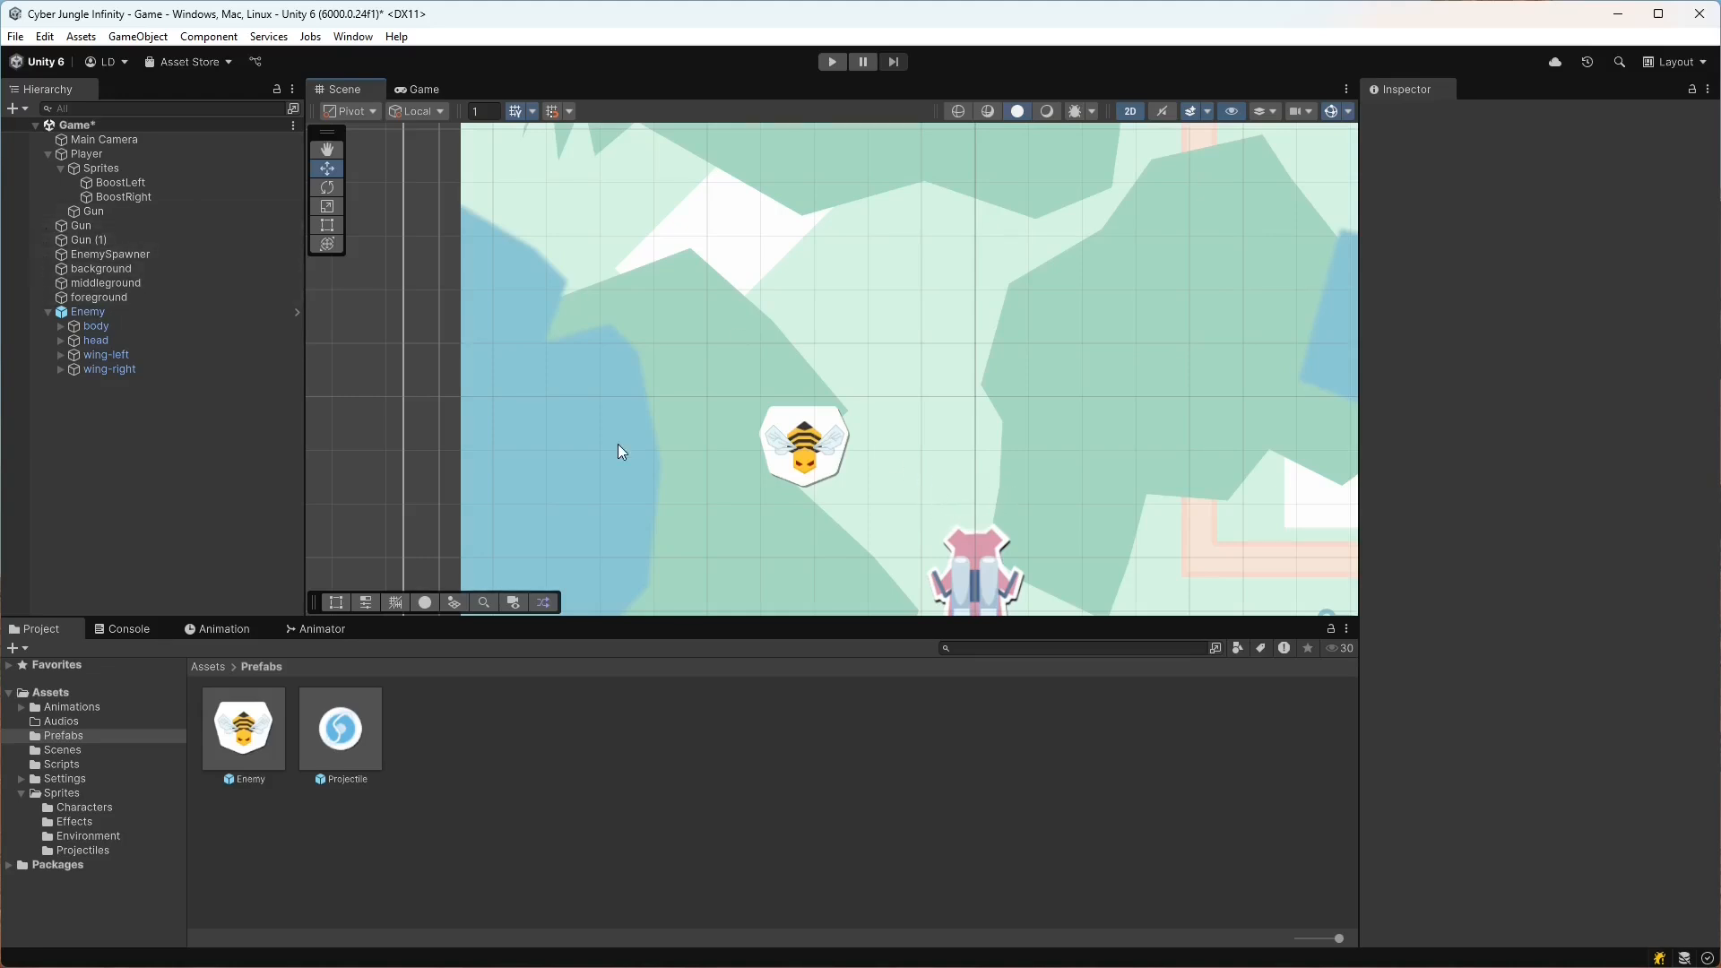
left_click(131, 282)
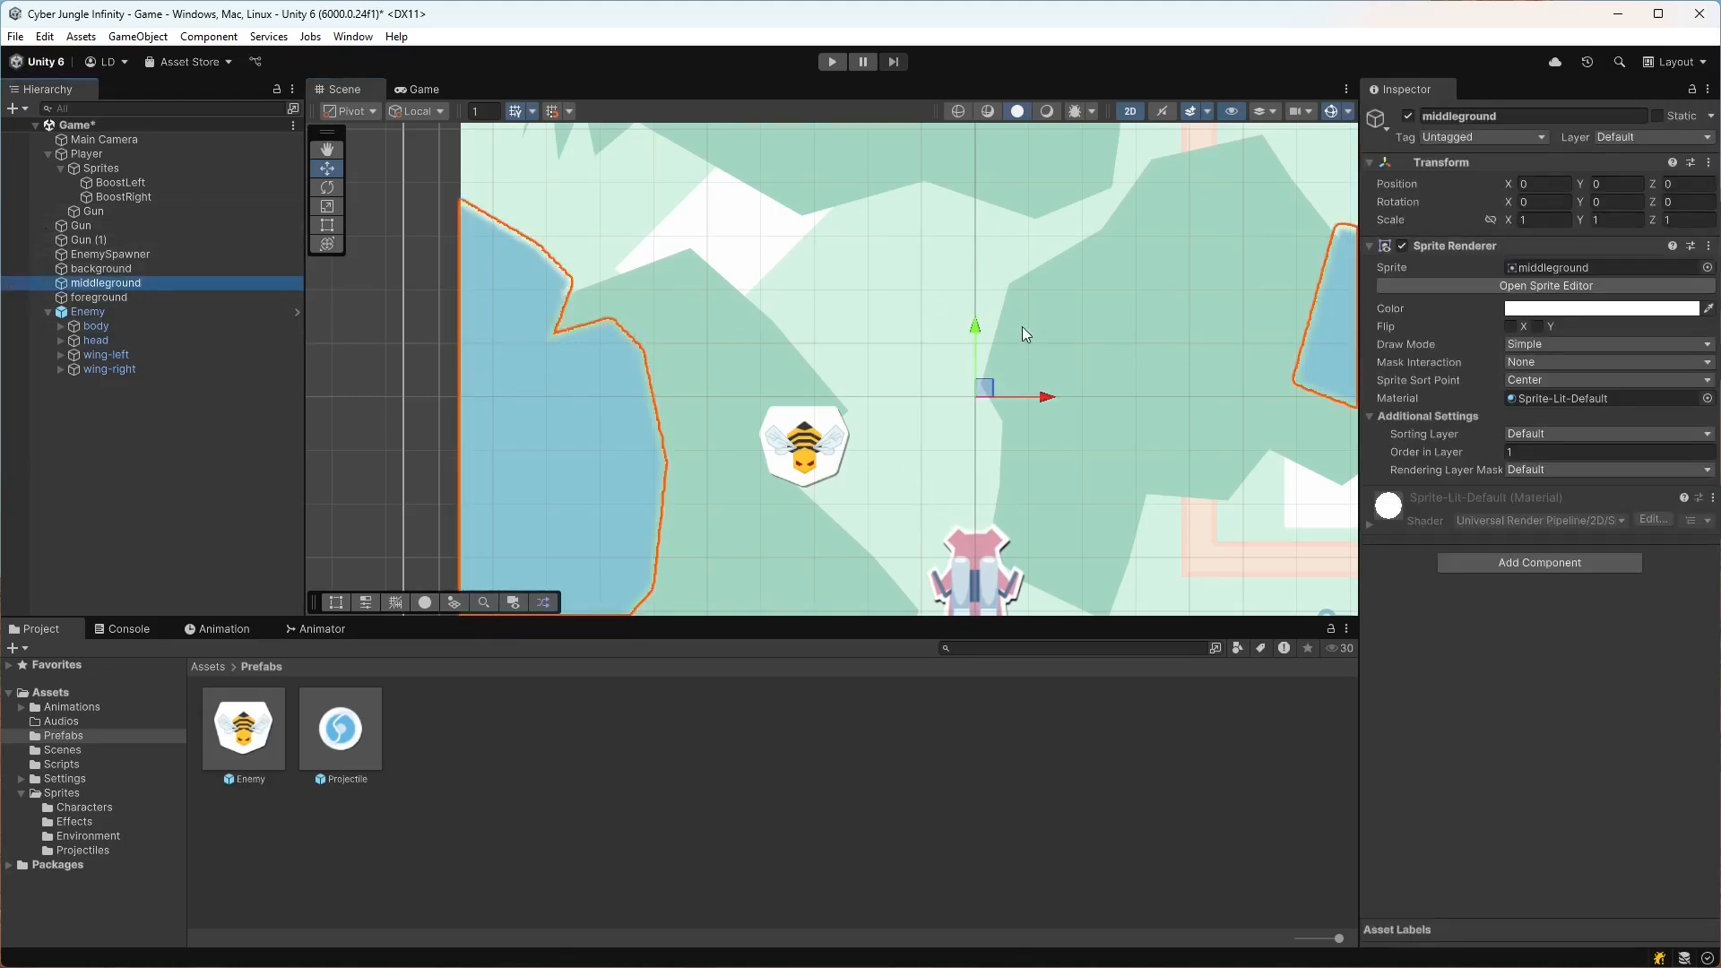
left_click_drag(1039, 396, 1172, 396)
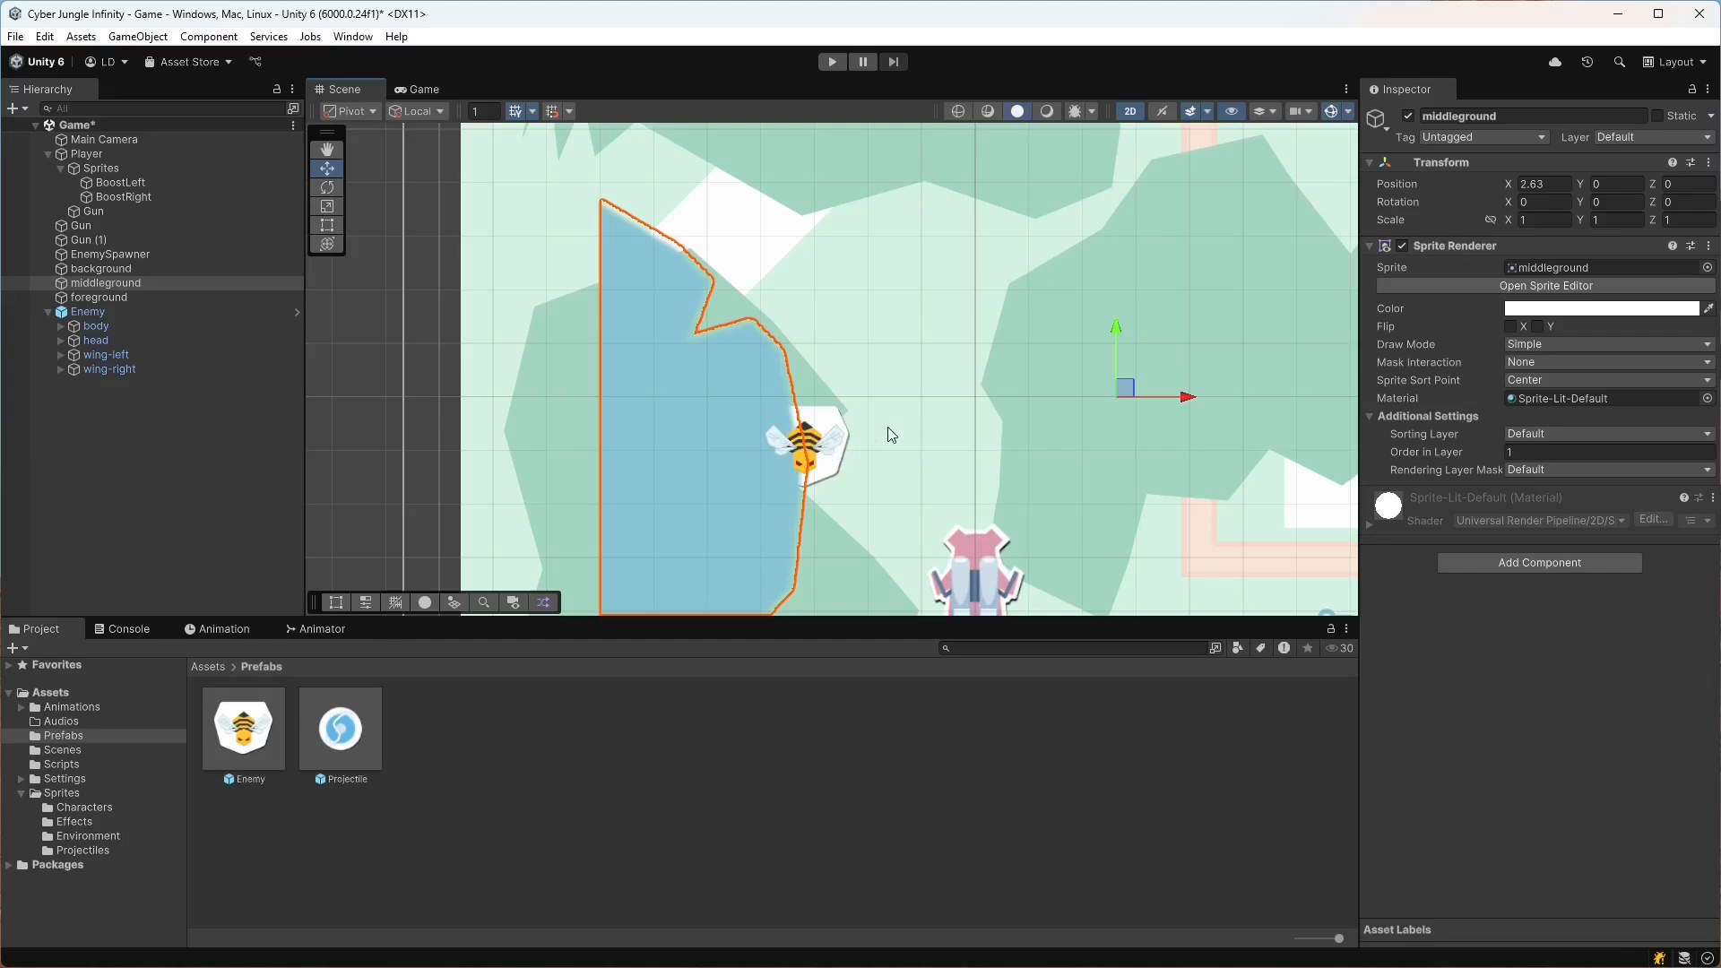
left_click_drag(1124, 388, 1339, 414)
middle_click_drag(1030, 439, 1030, 259)
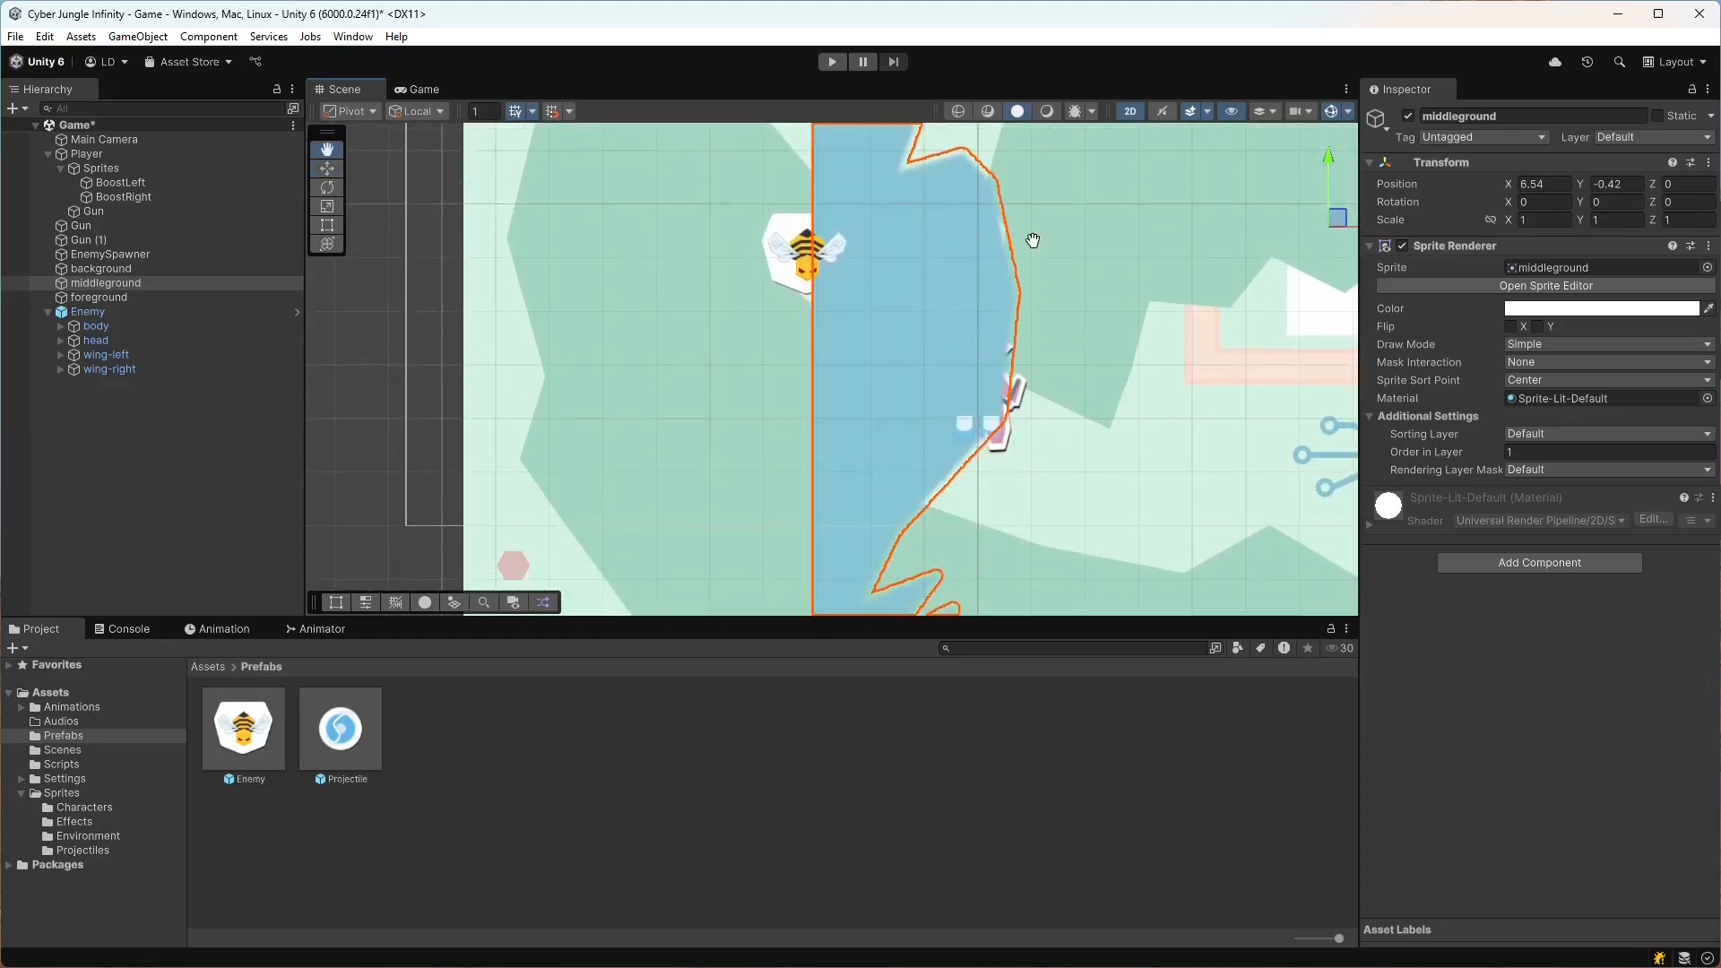
scroll(995, 430, "up", 3)
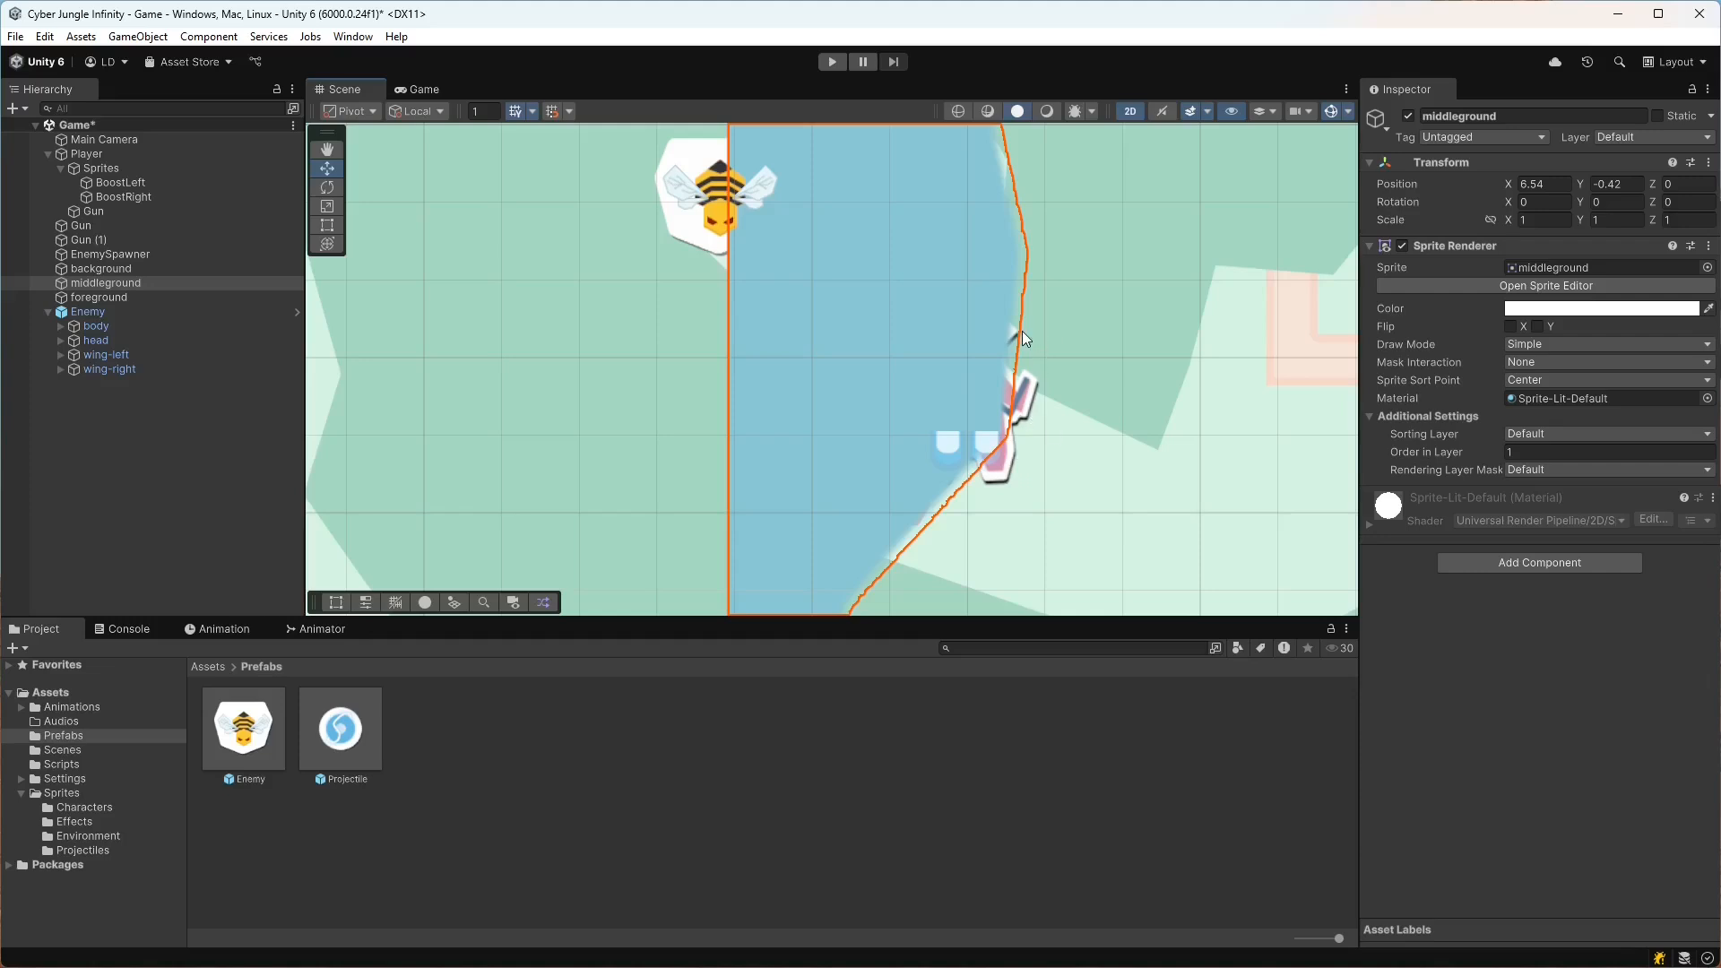
key("ctrl+z")
key("f")
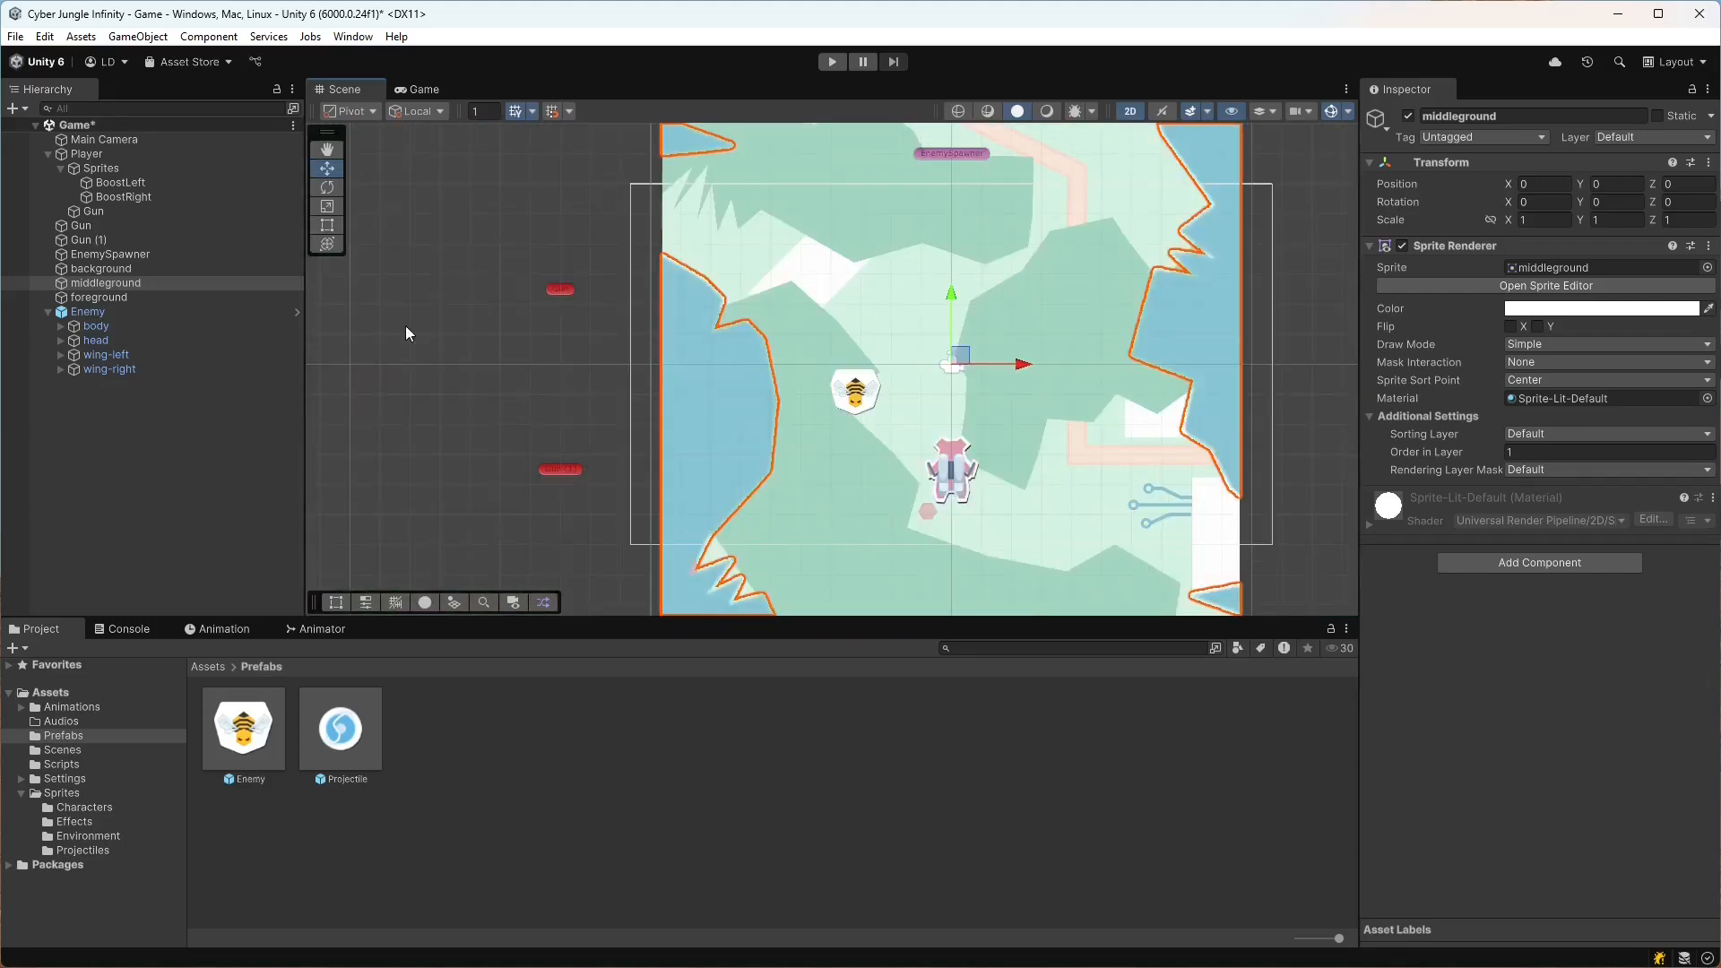
- Set the background sprite's Order in Layer to -1
left_click(133, 269)
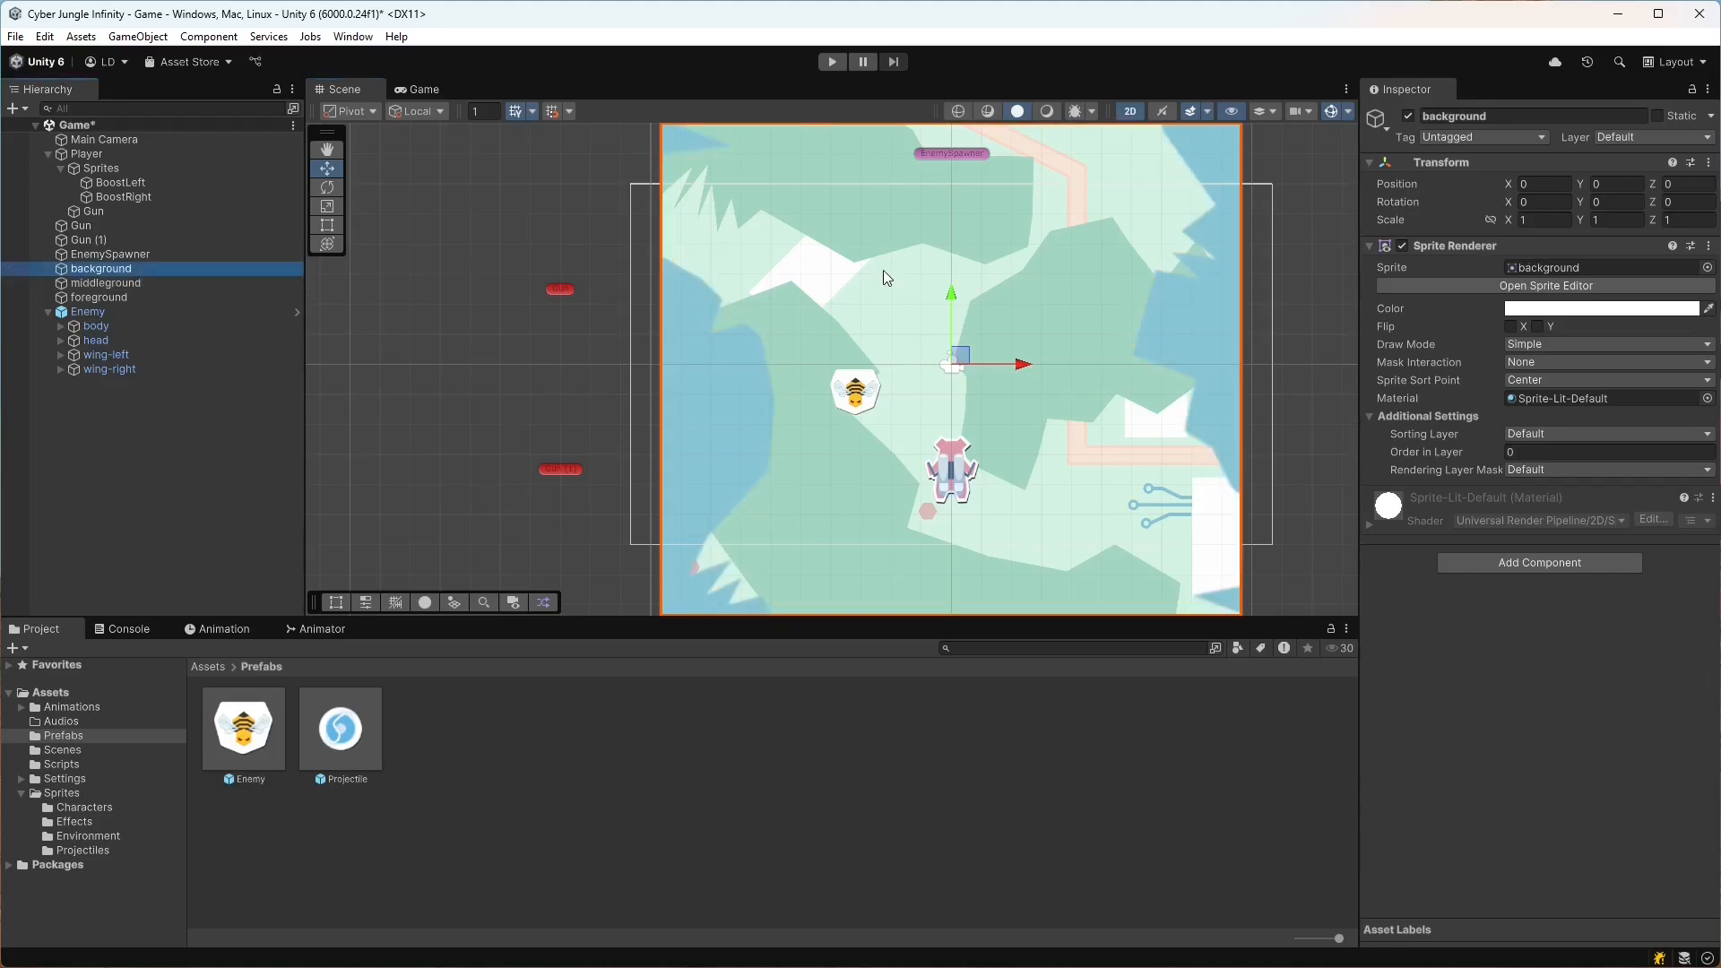
left_click(1556, 453)
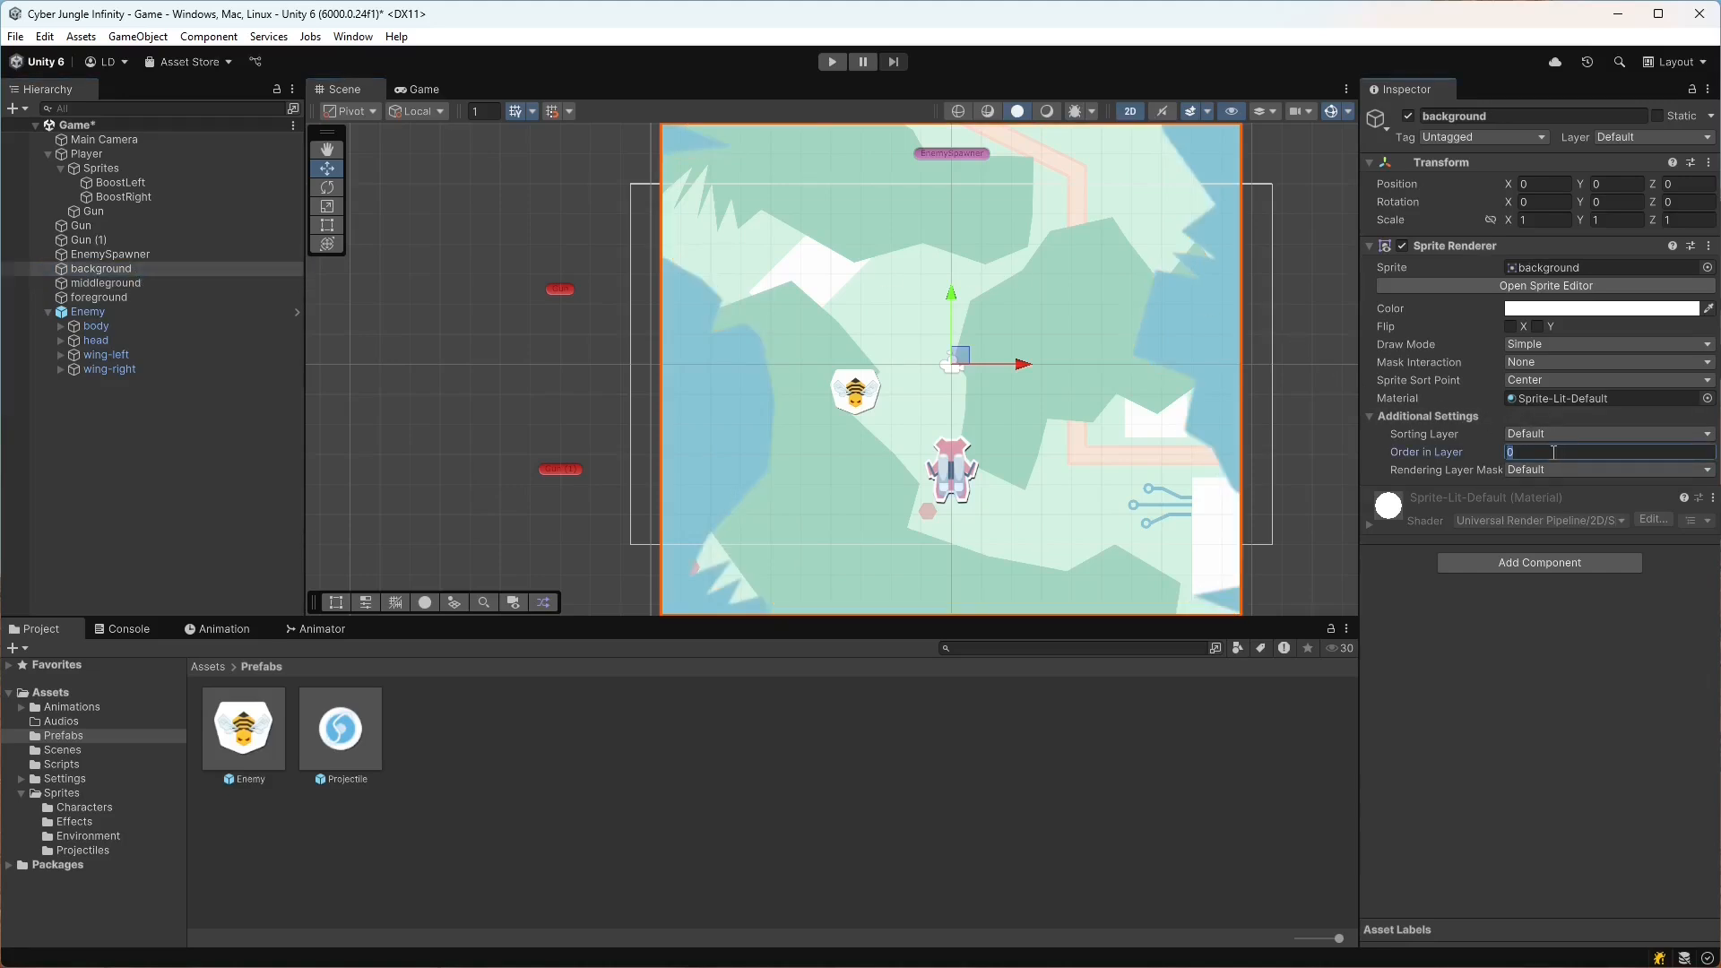
type("-1")
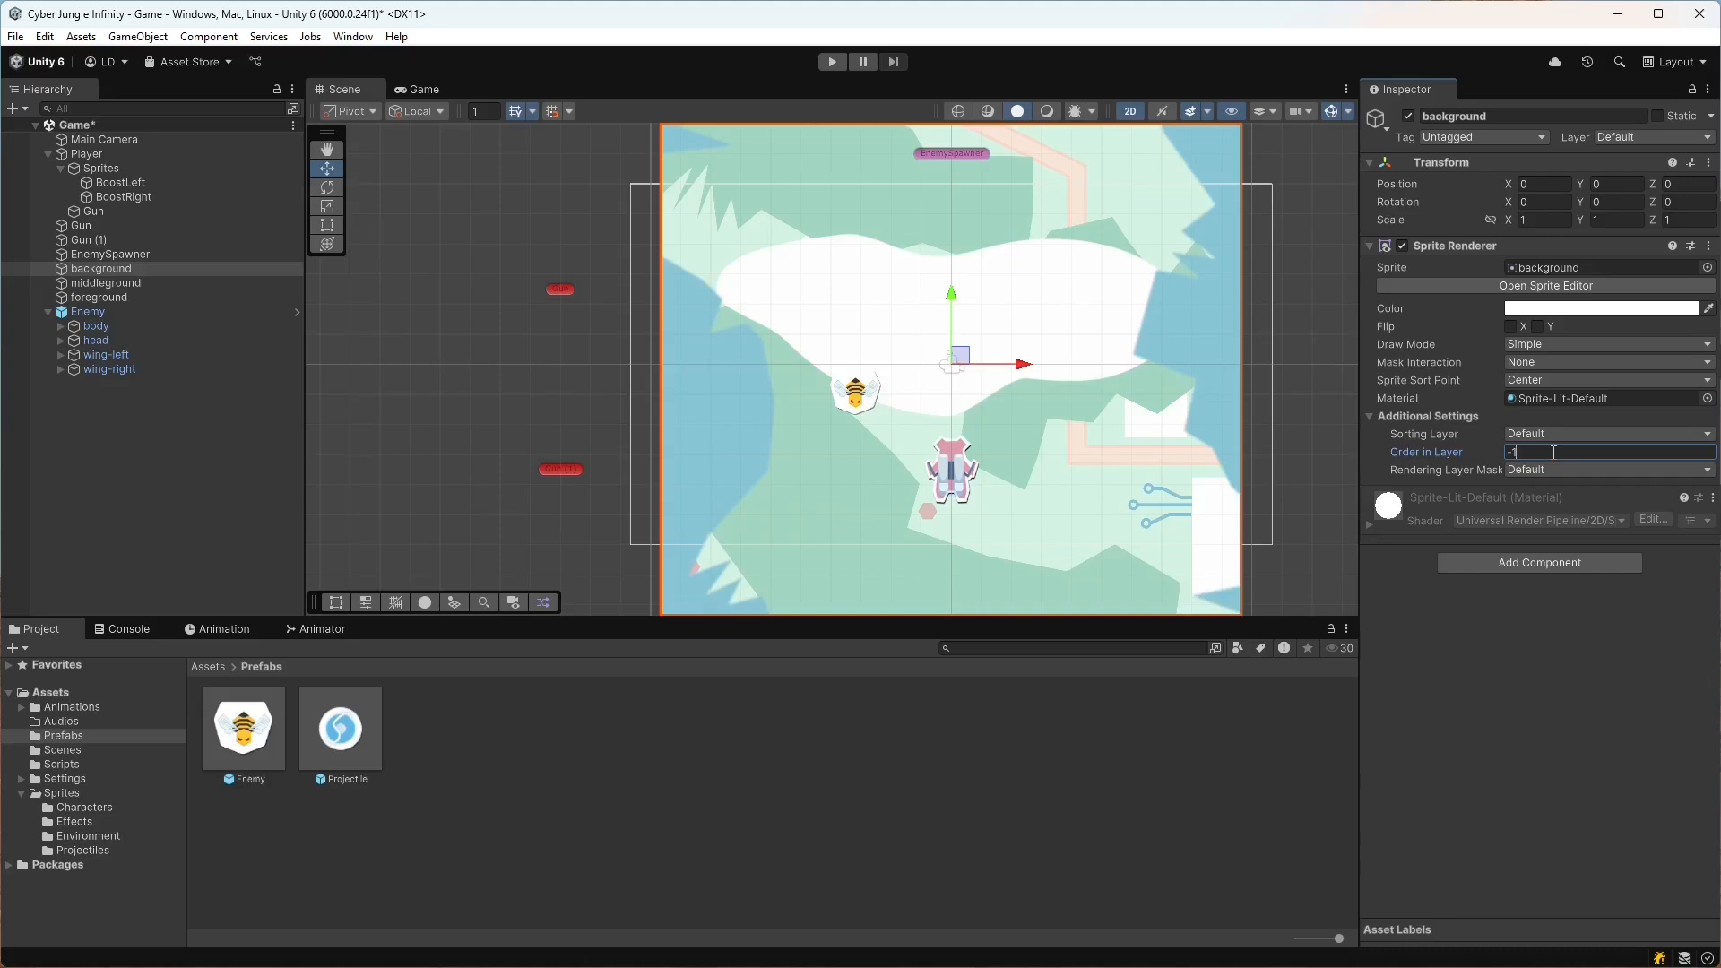
- Set the Order in Layer to -1 for the middleground and to -2 for the background
left_click(691, 355)
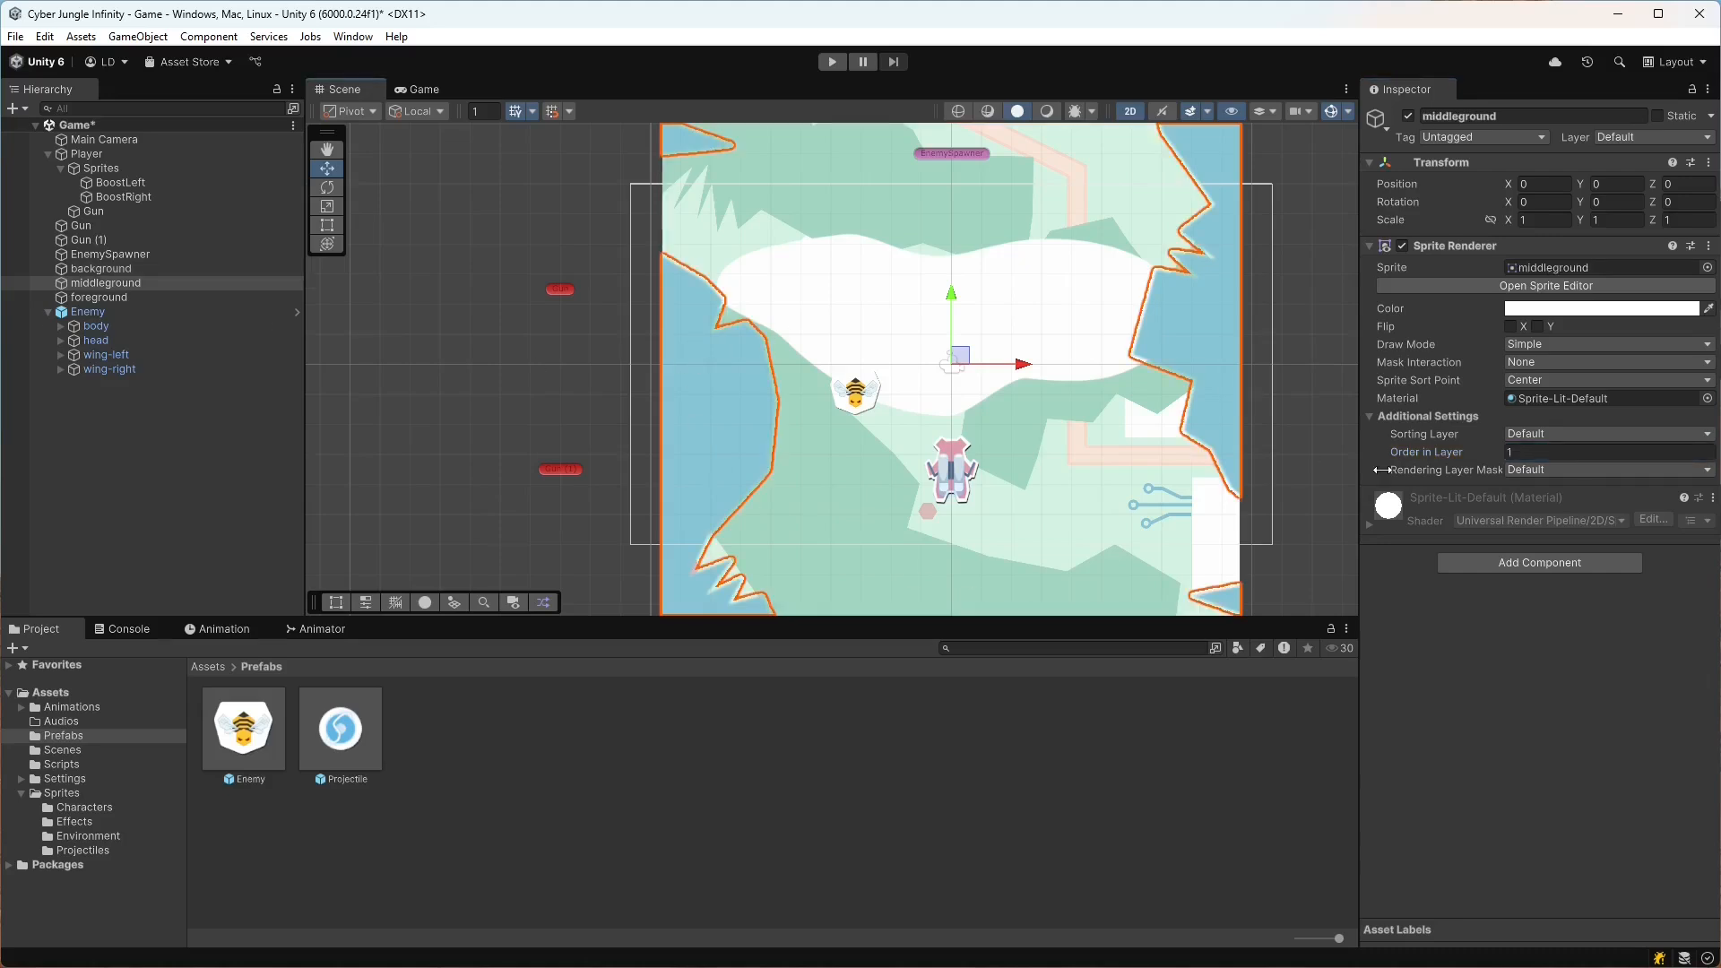
left_click(1572, 452)
type("-1")
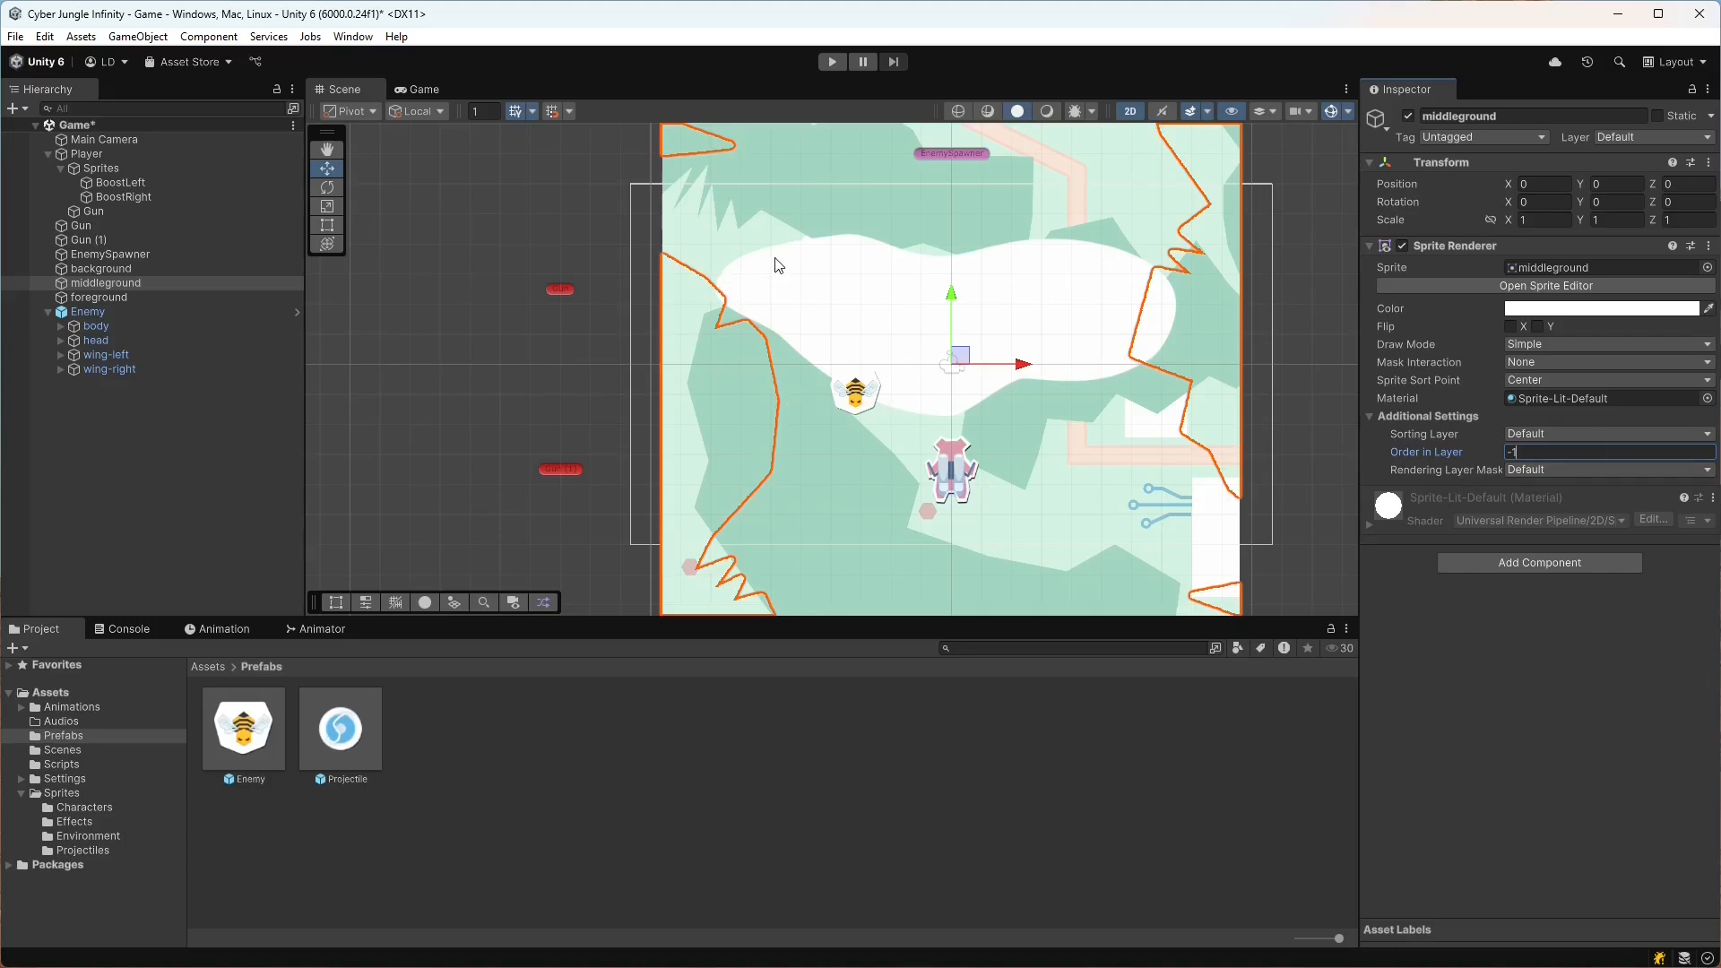
left_click(128, 271)
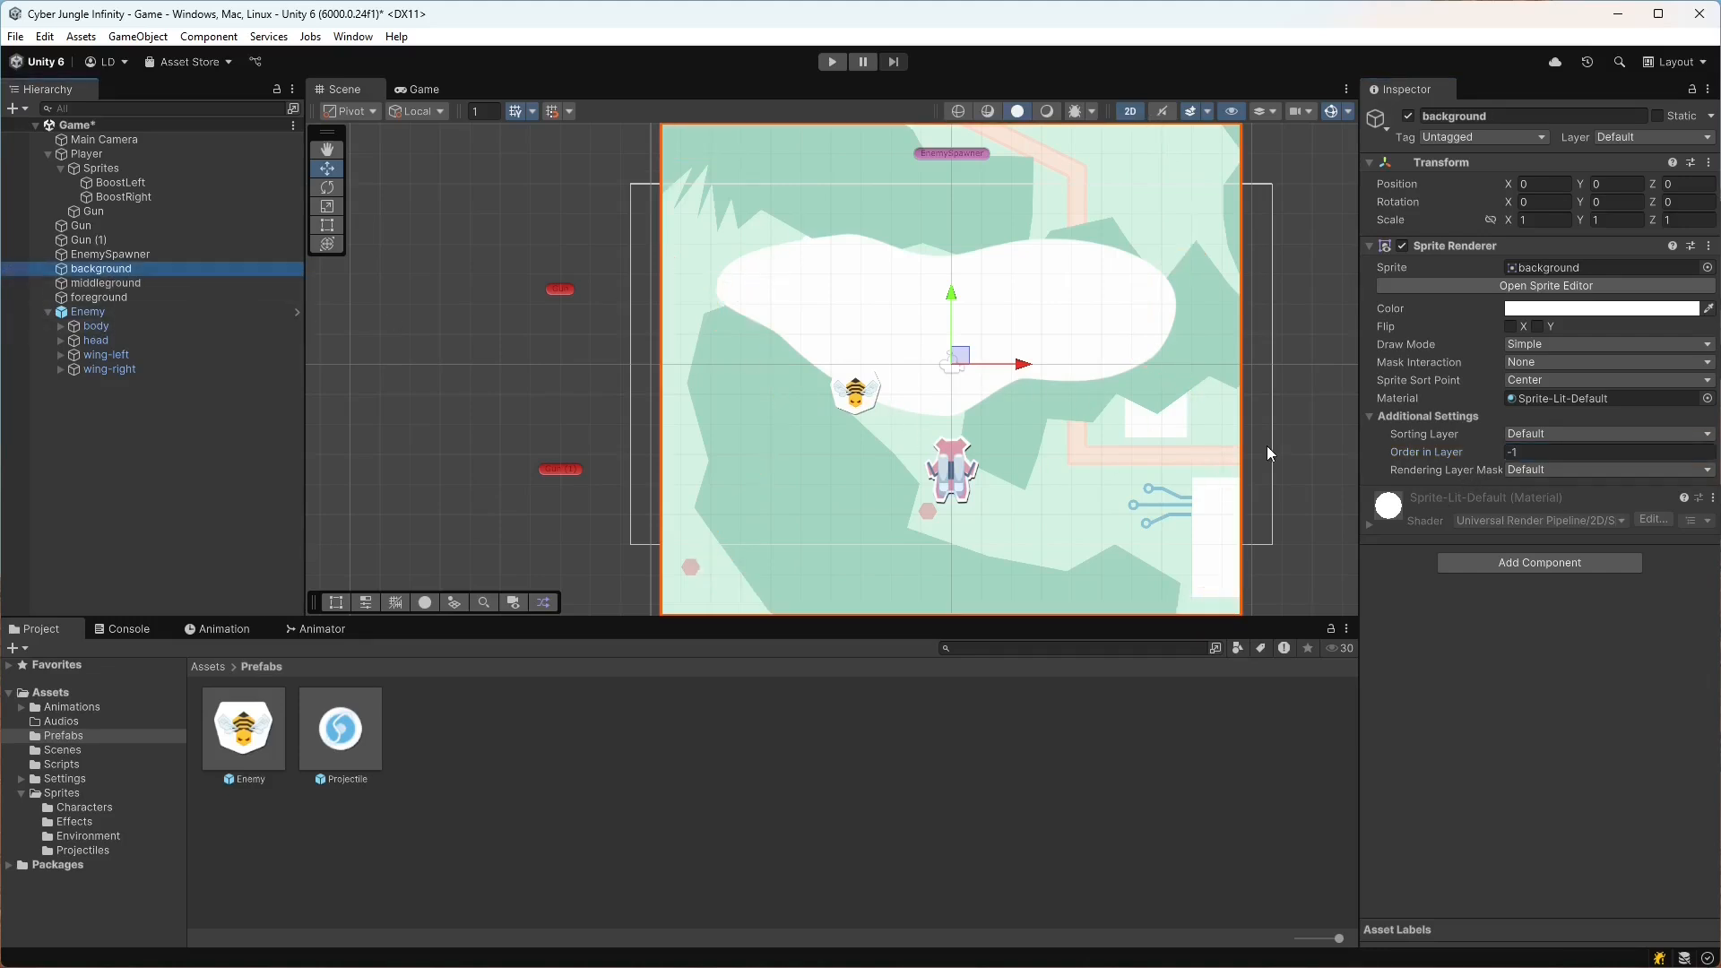
left_click(1544, 453)
key("Return")
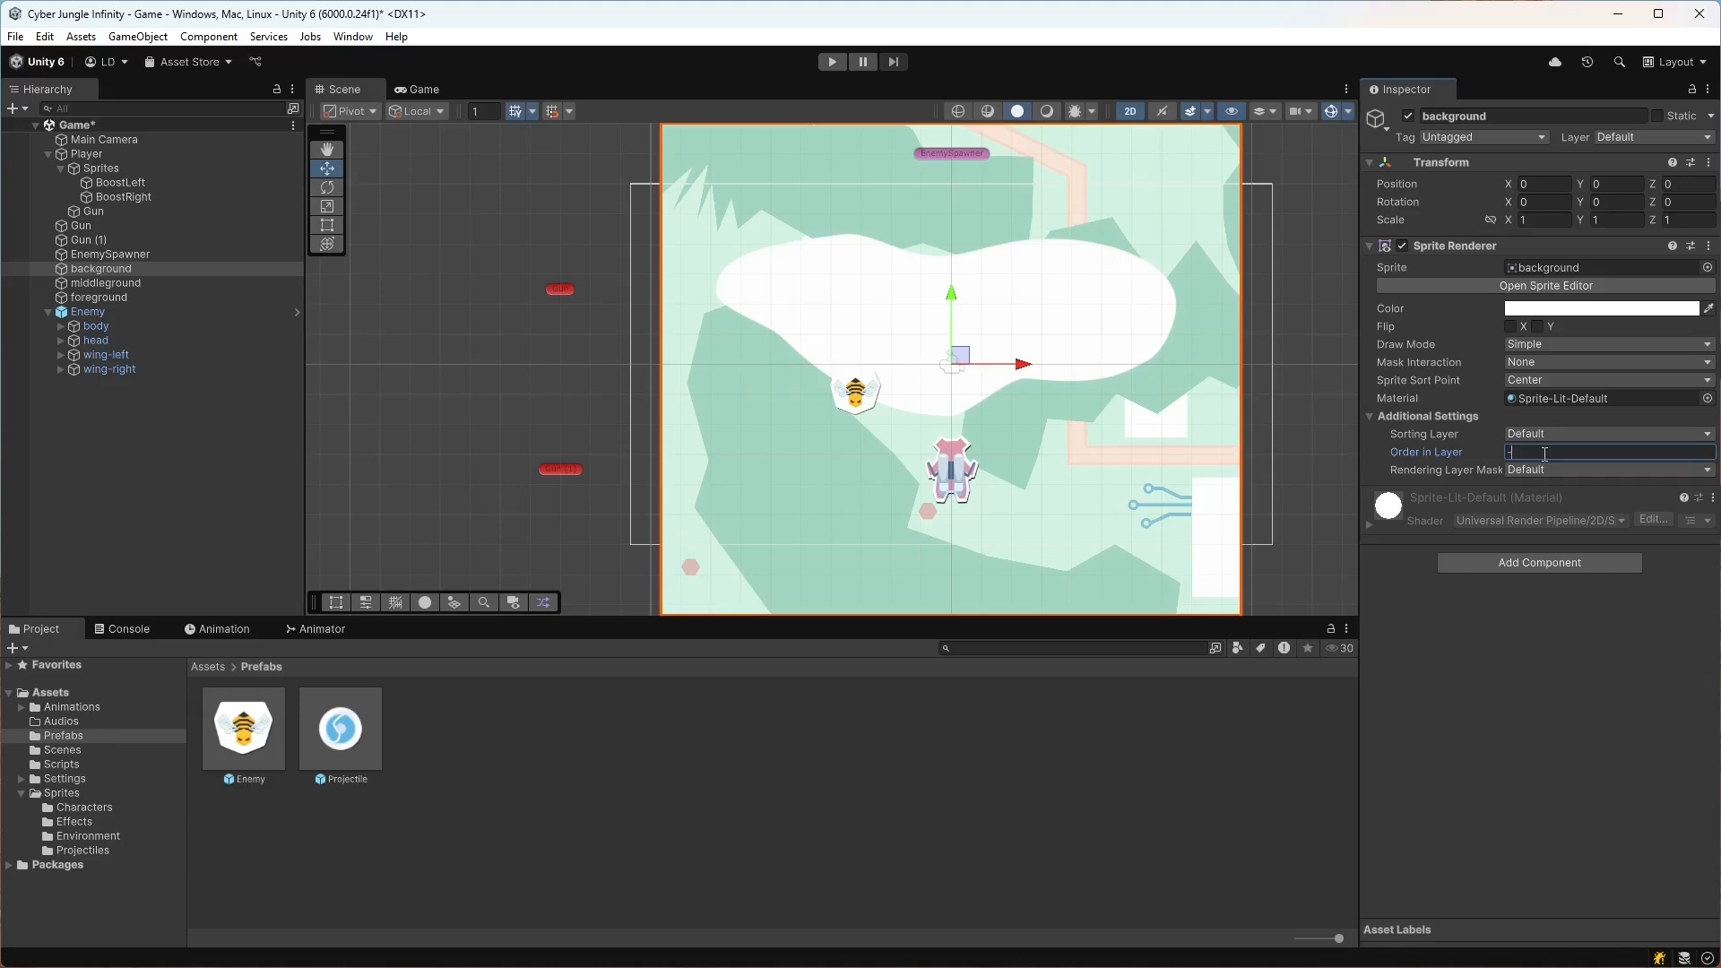
- Move the foreground sprite down to about Y -3.07 so it overlaps the Enemy and the Player
left_click(859, 302)
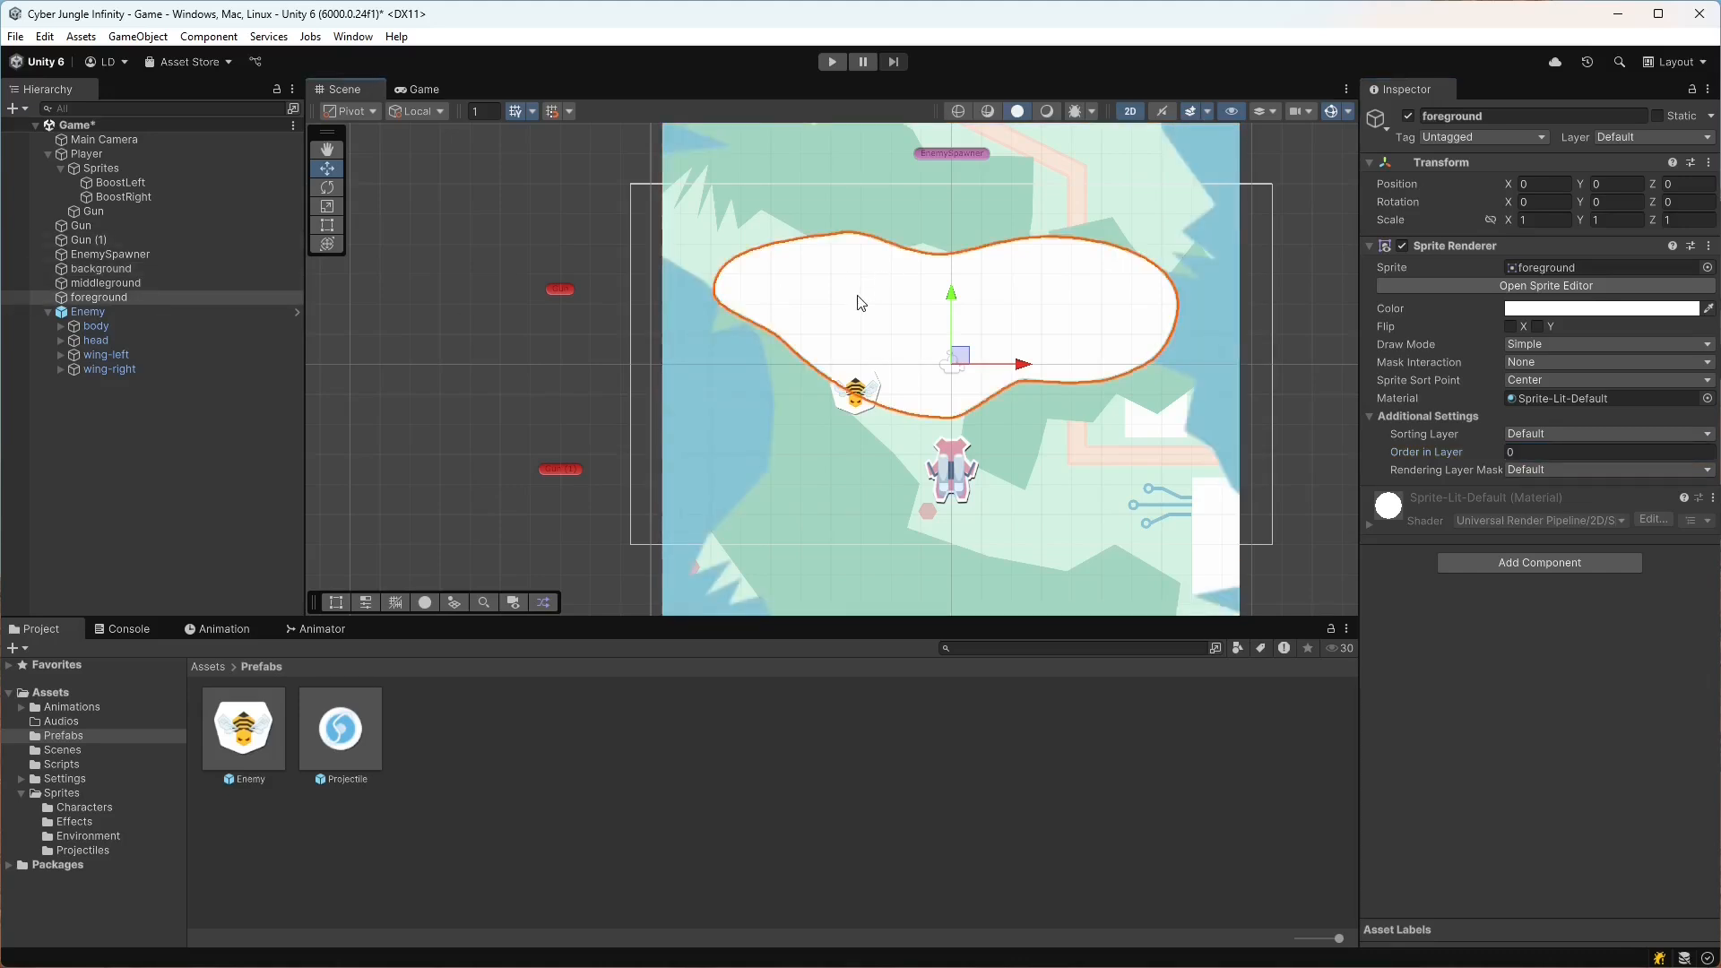
left_click(883, 314)
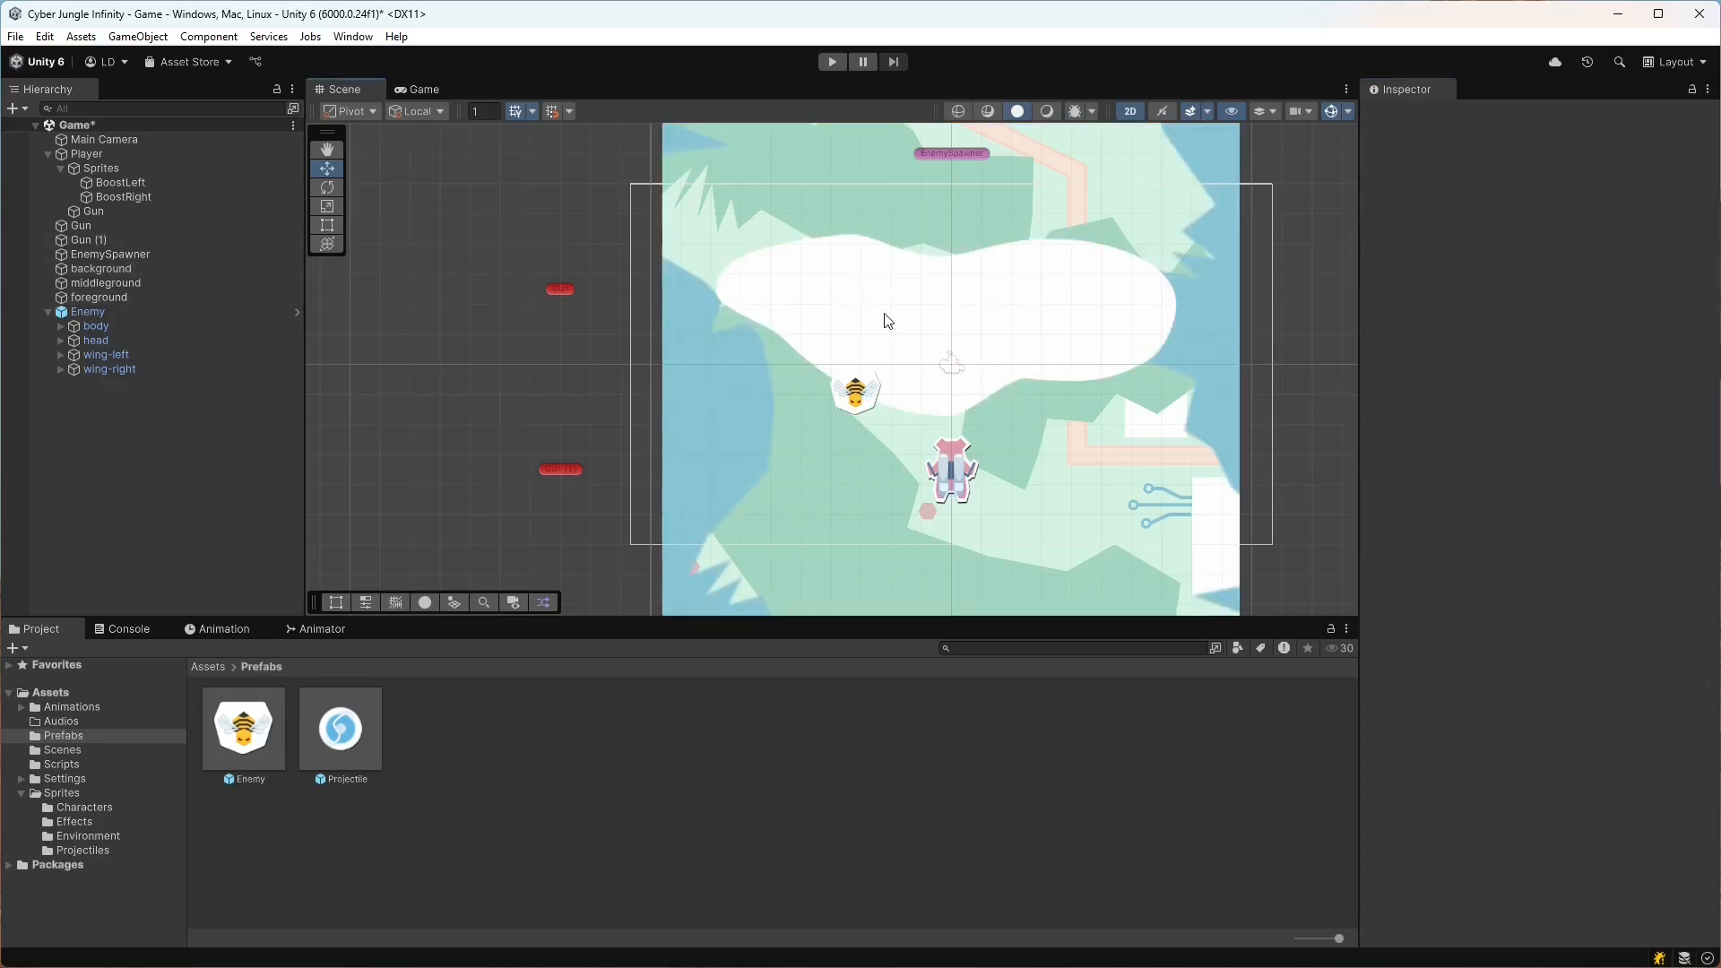
left_click(819, 287)
left_click_drag(951, 303, 957, 414)
scroll(957, 412, "up", 1)
scroll(958, 413, "up", 1)
- Set the foreground sprite's Order in Layer to 10
left_click(1530, 452)
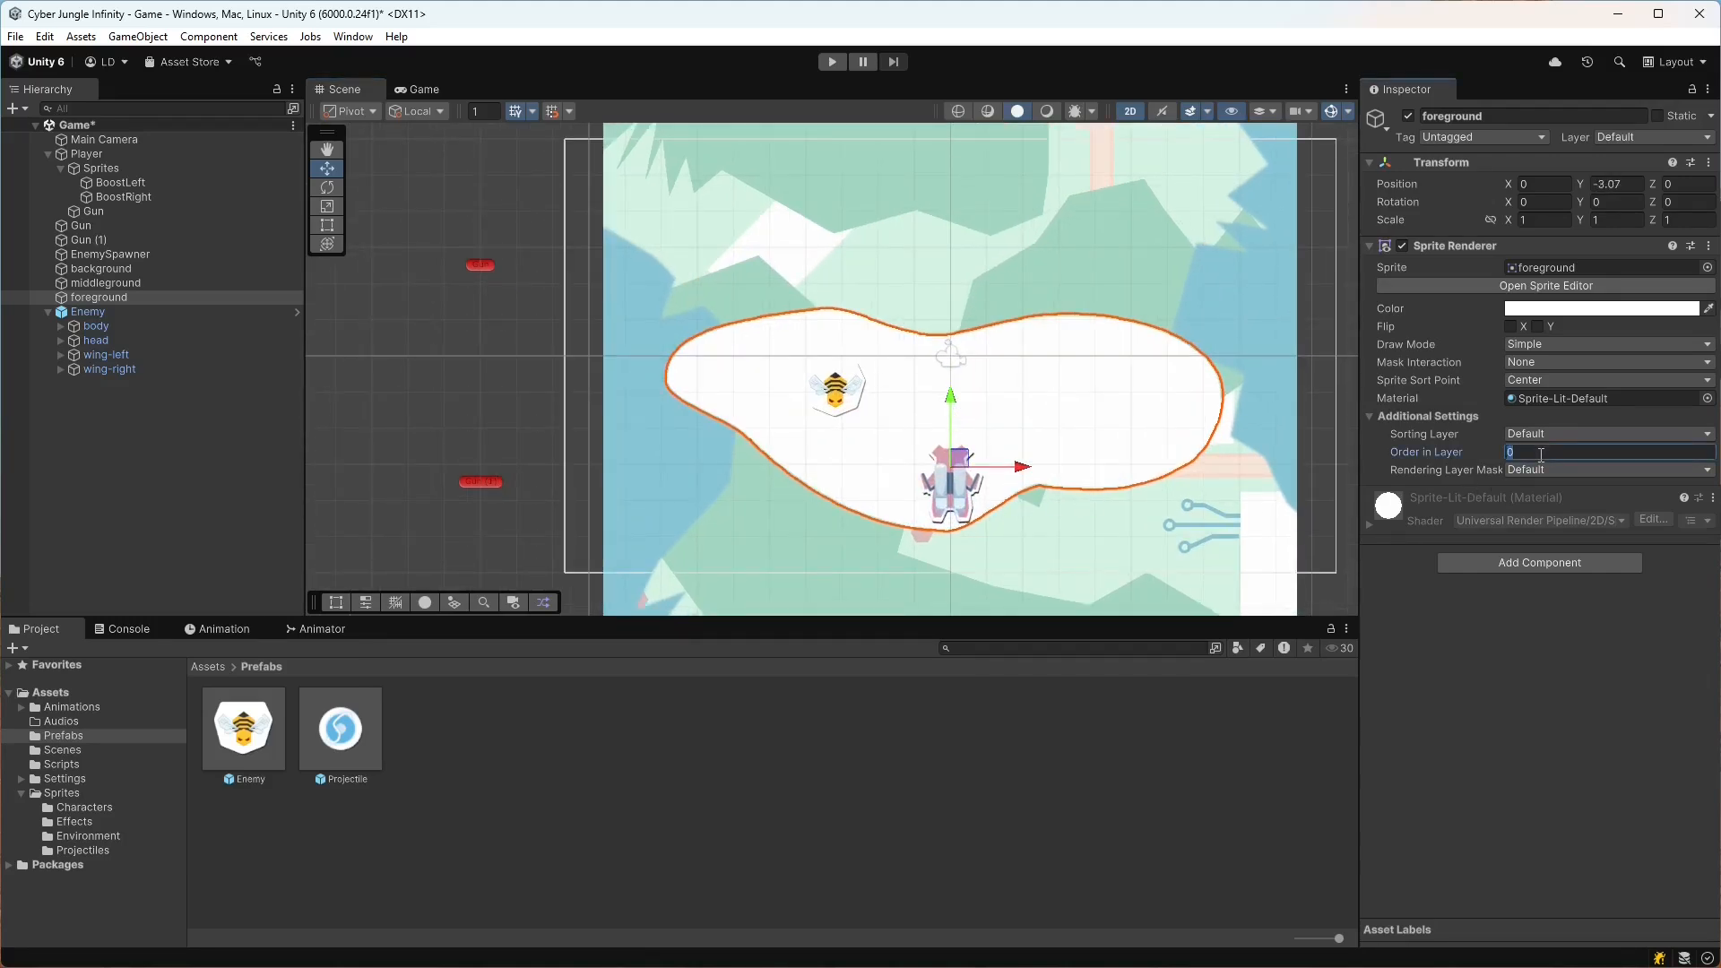
type("1")
key("BackSpace")
type("2")
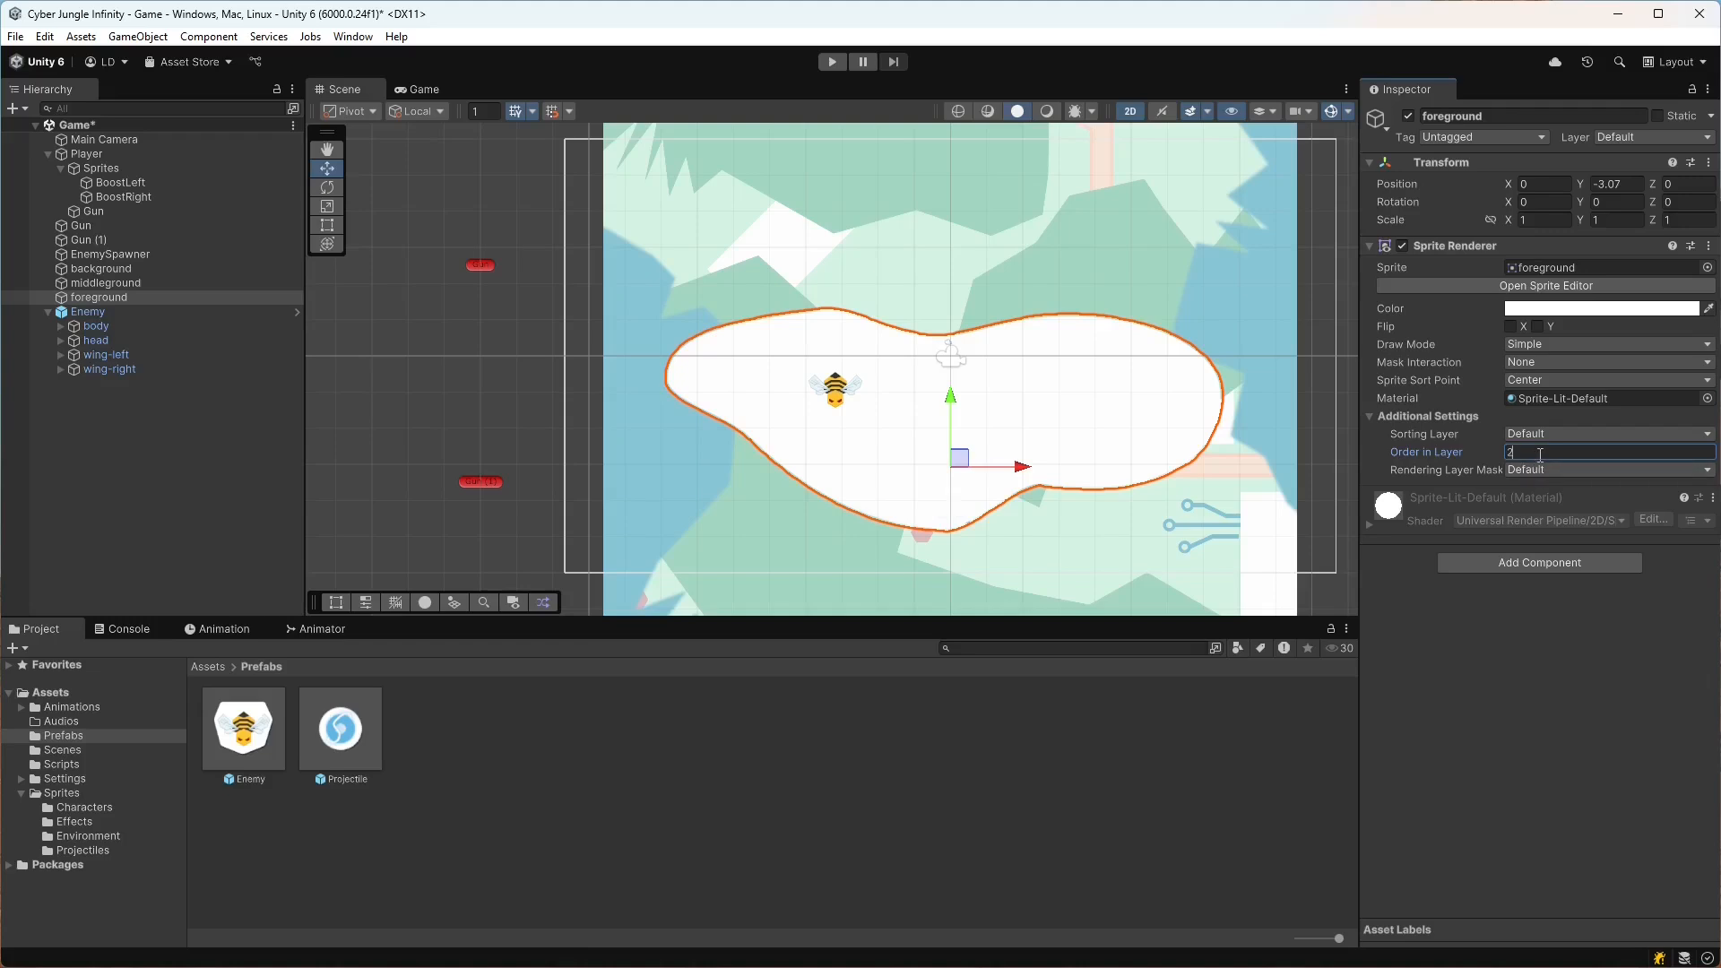
key("BackSpace")
type("3")
type("10")
- Make the foreground sprite semi-transparent by setting its color's alpha to 150
left_click(1592, 309)
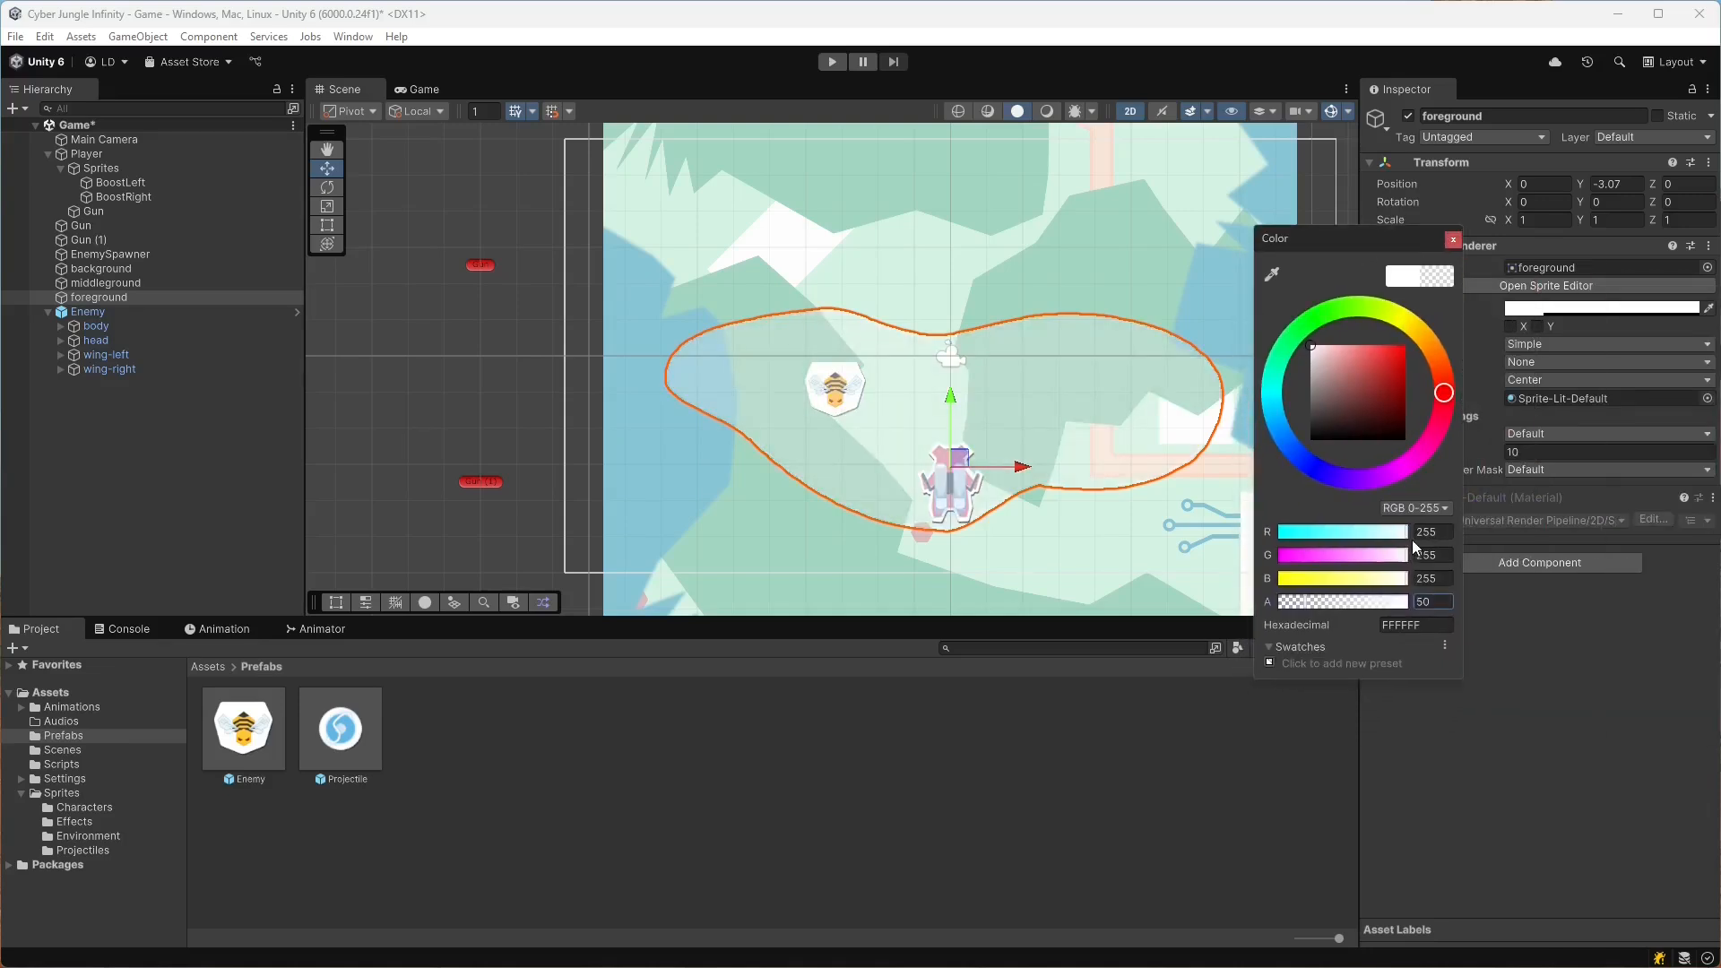
left_click(1449, 601)
type("150")
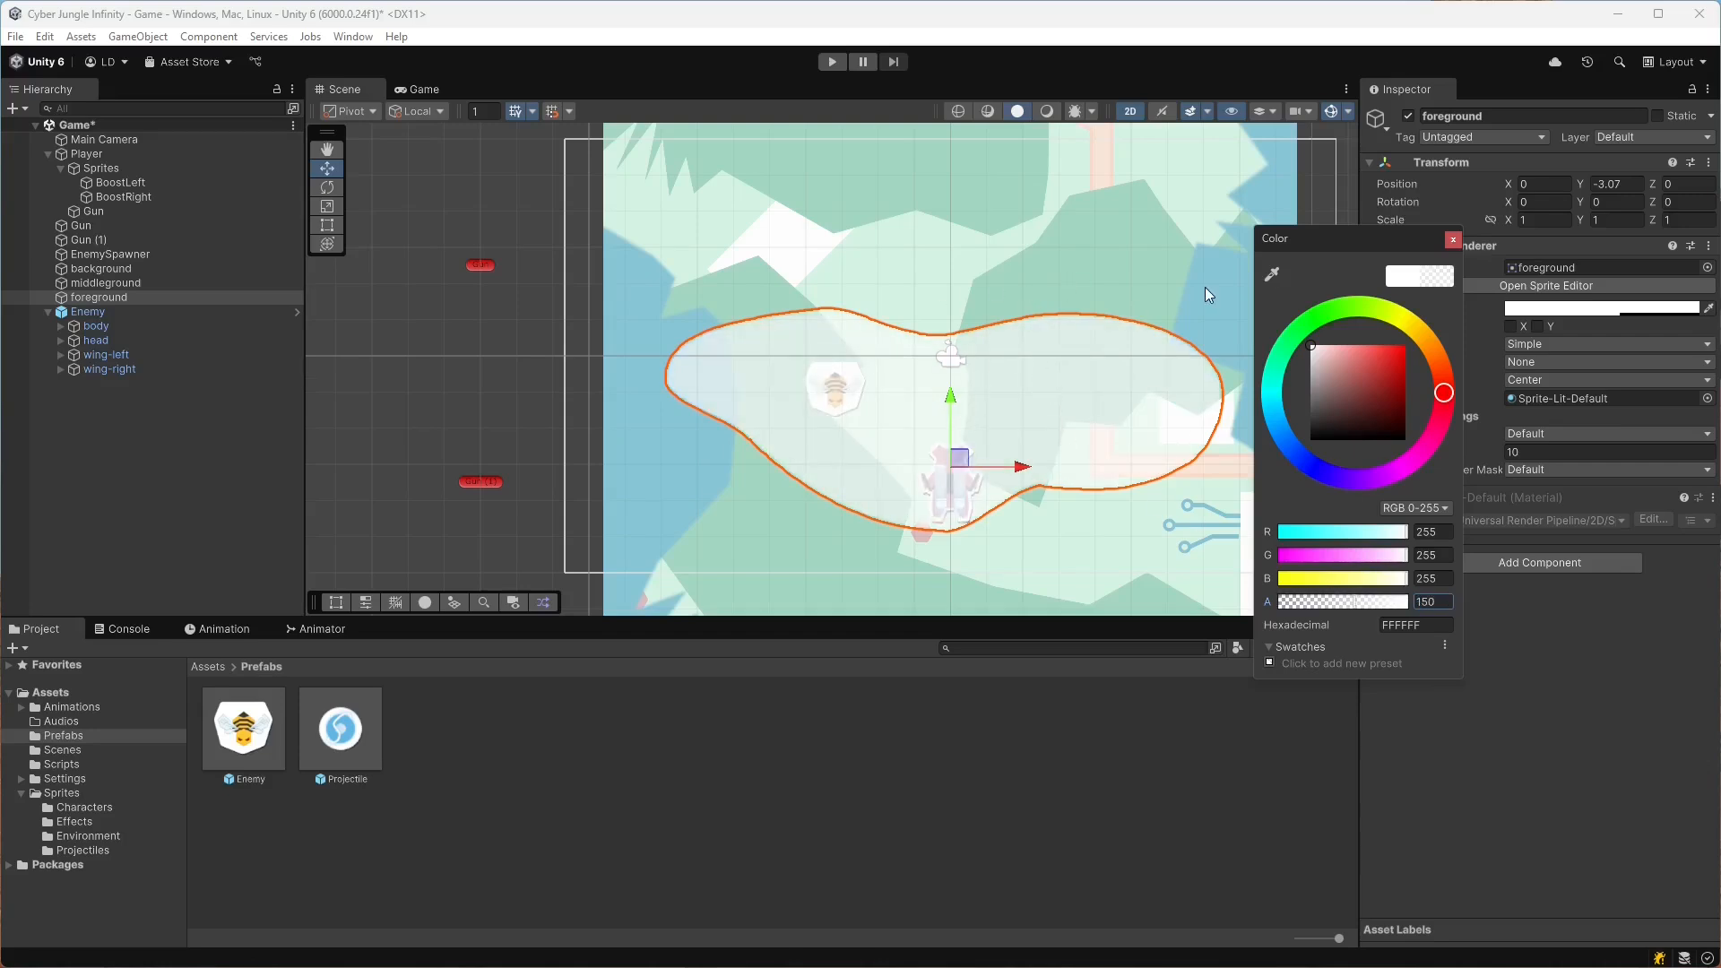
left_click(1451, 239)
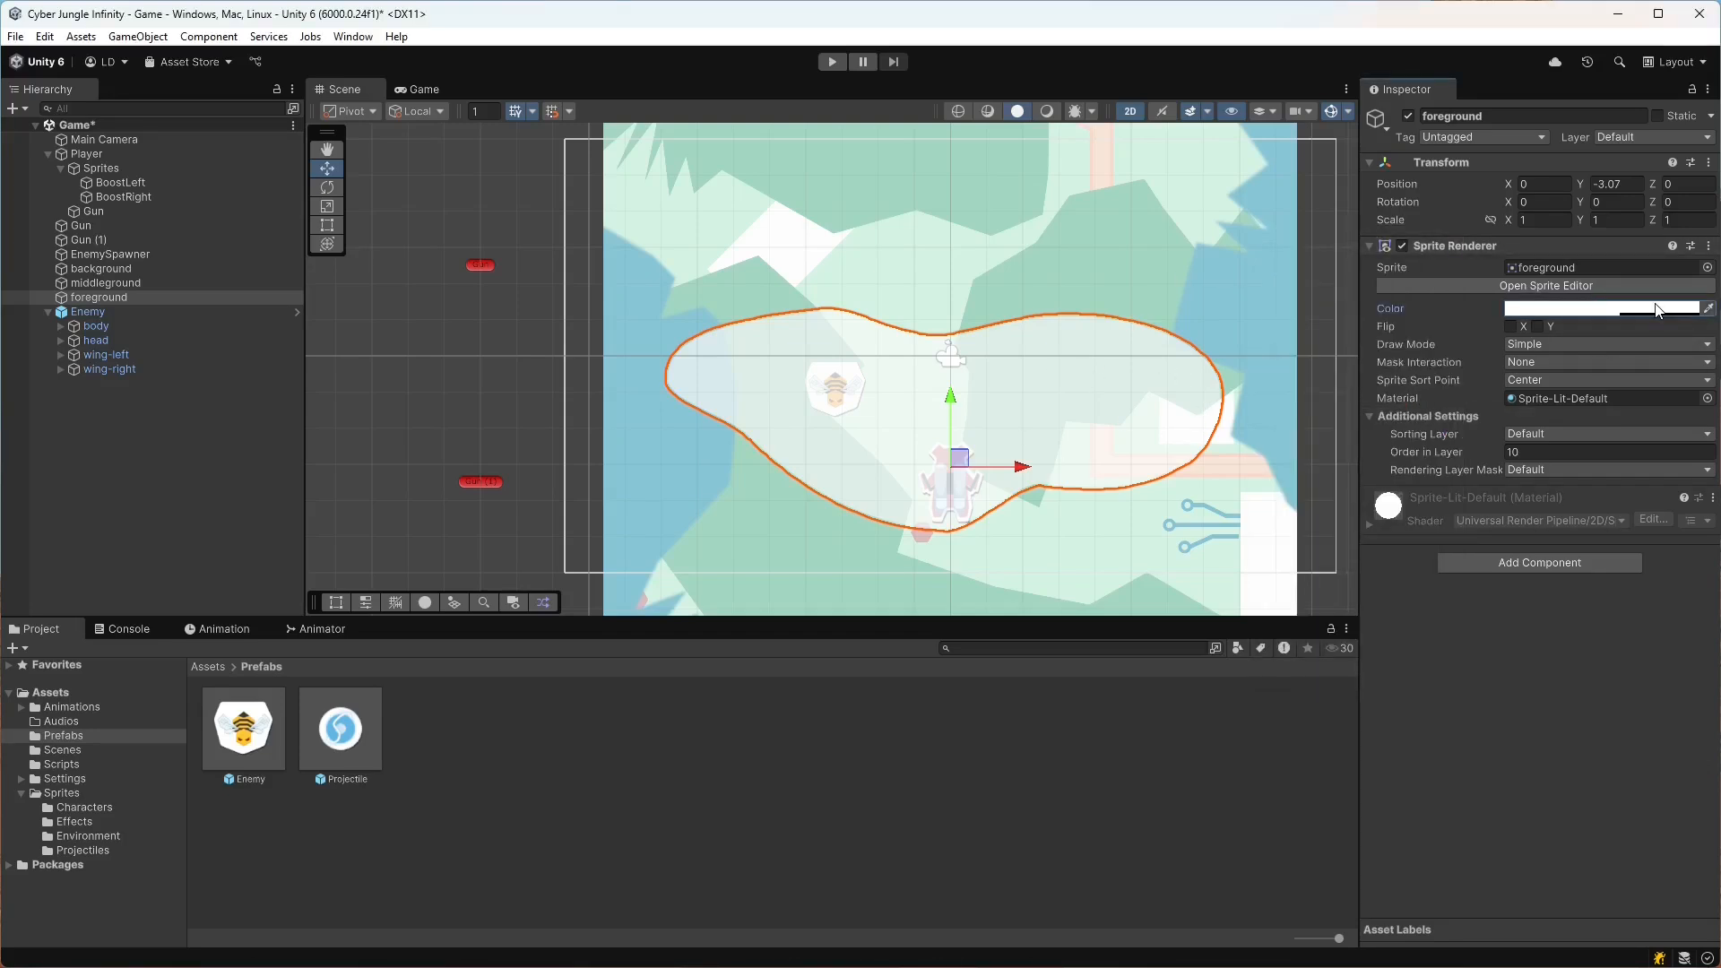
scroll(961, 404, "up", 3)
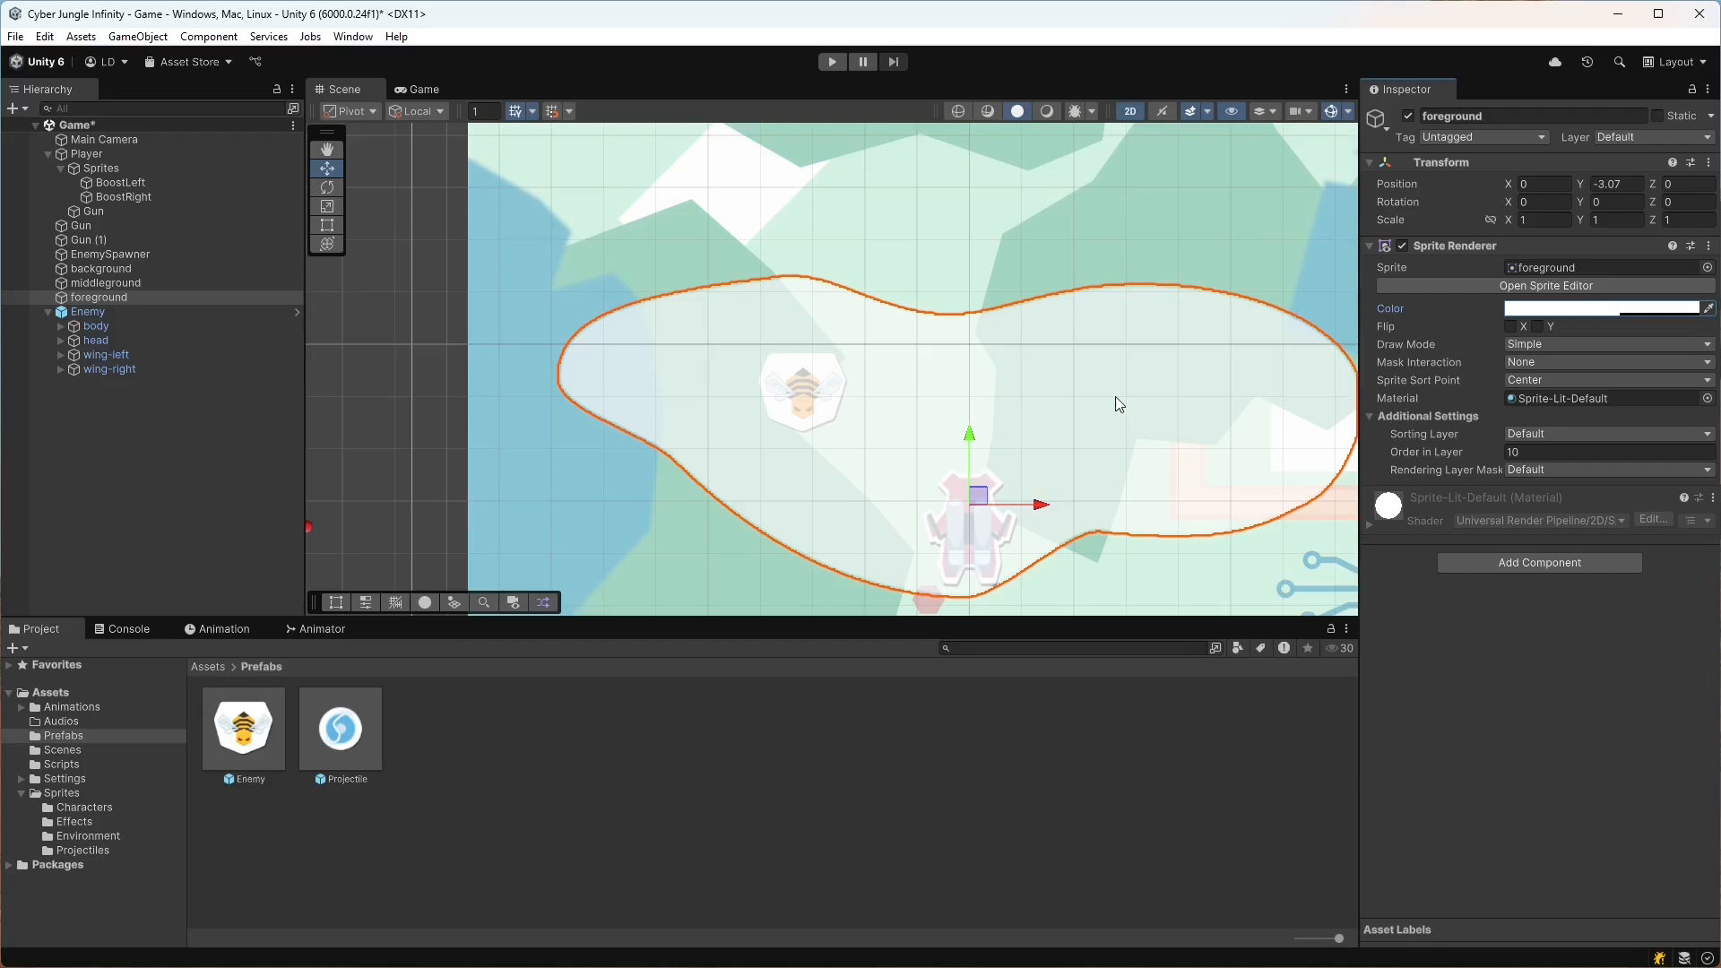
scroll(1062, 421, "down", 3)
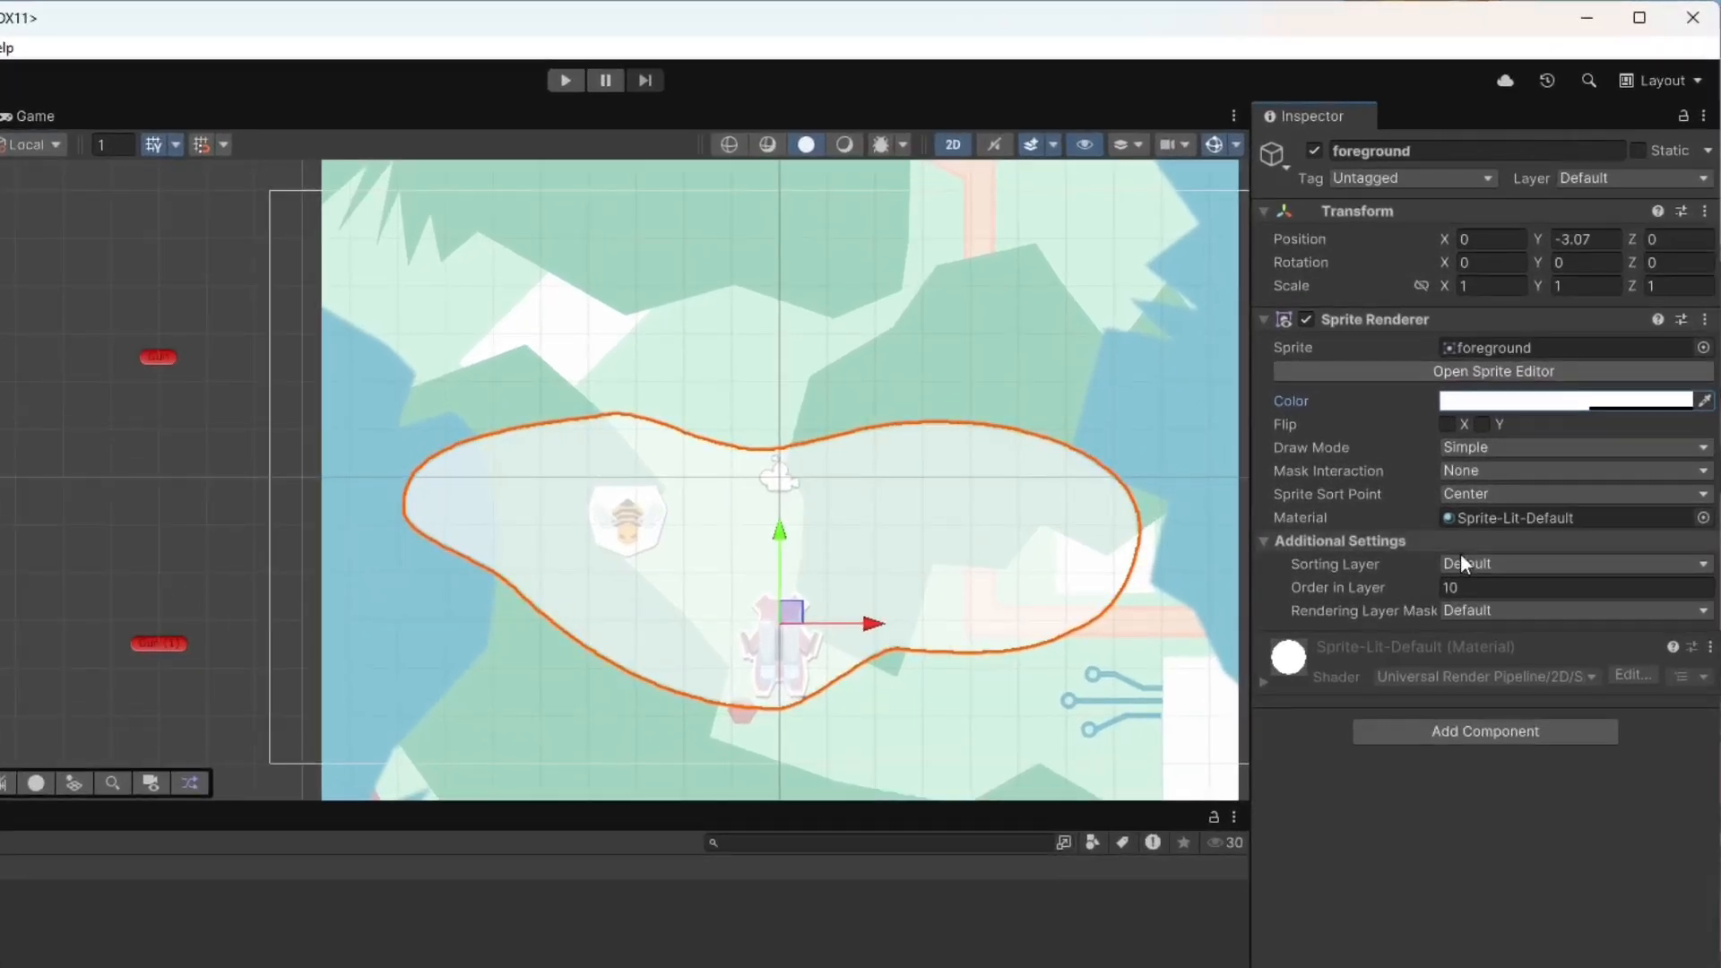
- Add two sorting layers named Background and Foreground to the project's Tags & Layers settings
left_click(1460, 560)
left_click(1516, 623)
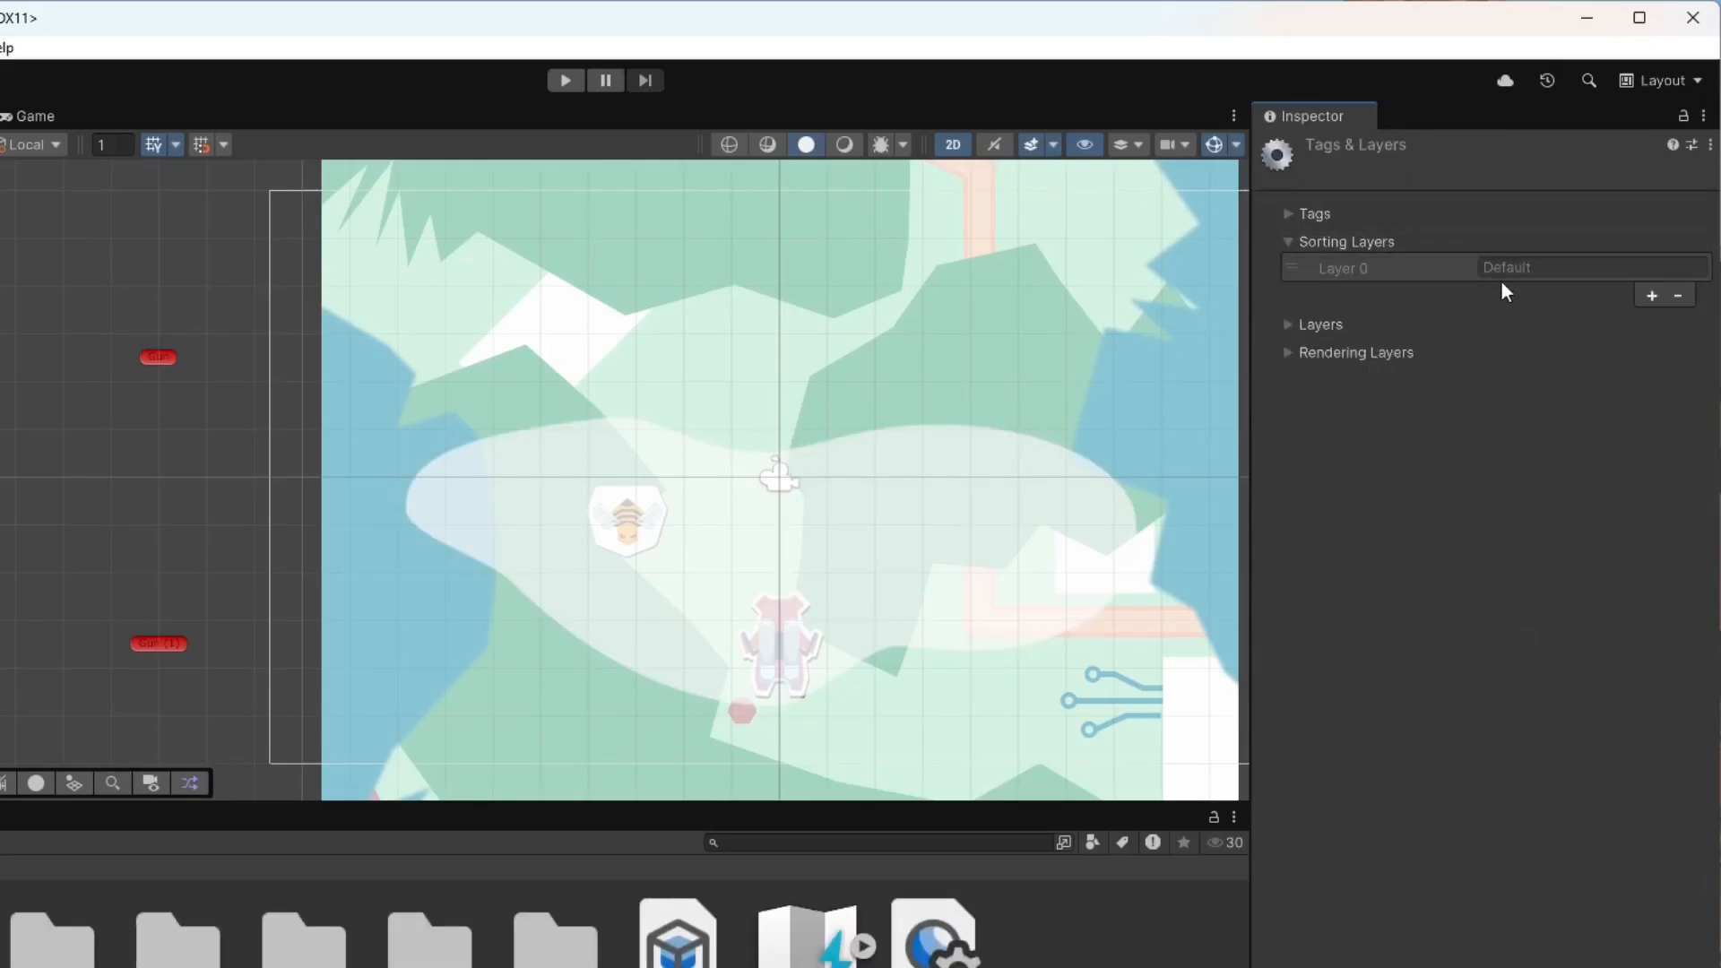
left_click(1652, 295)
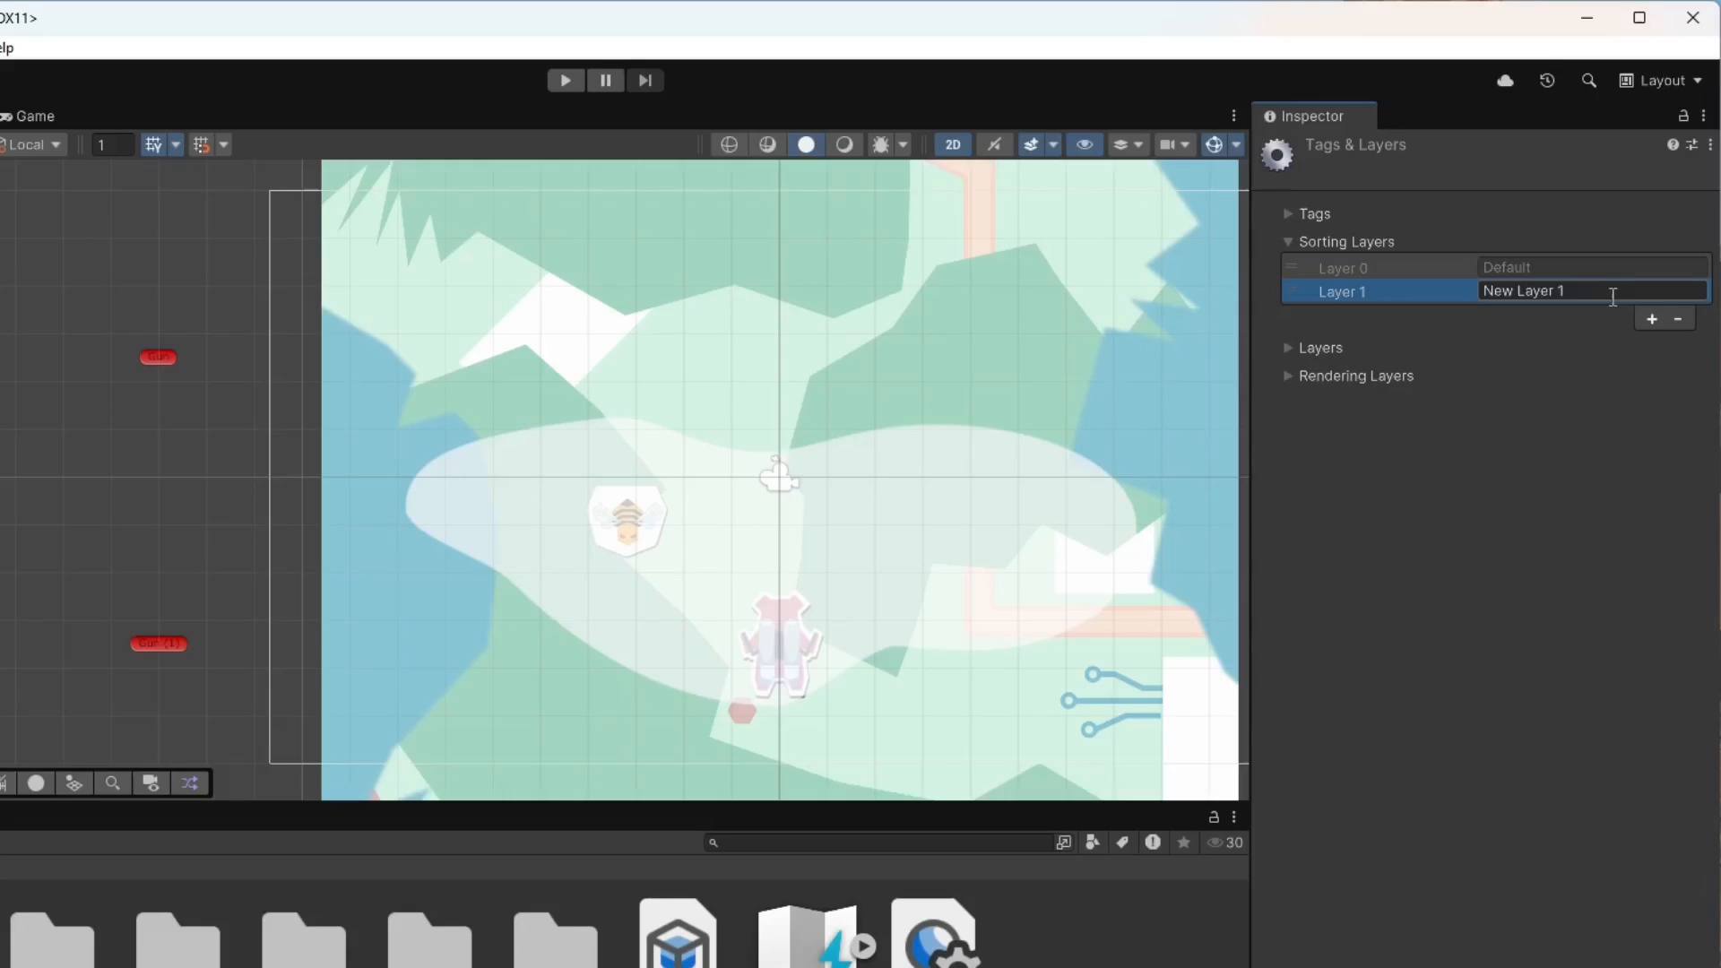
triple_click(1611, 294)
type("Background")
left_click(1652, 319)
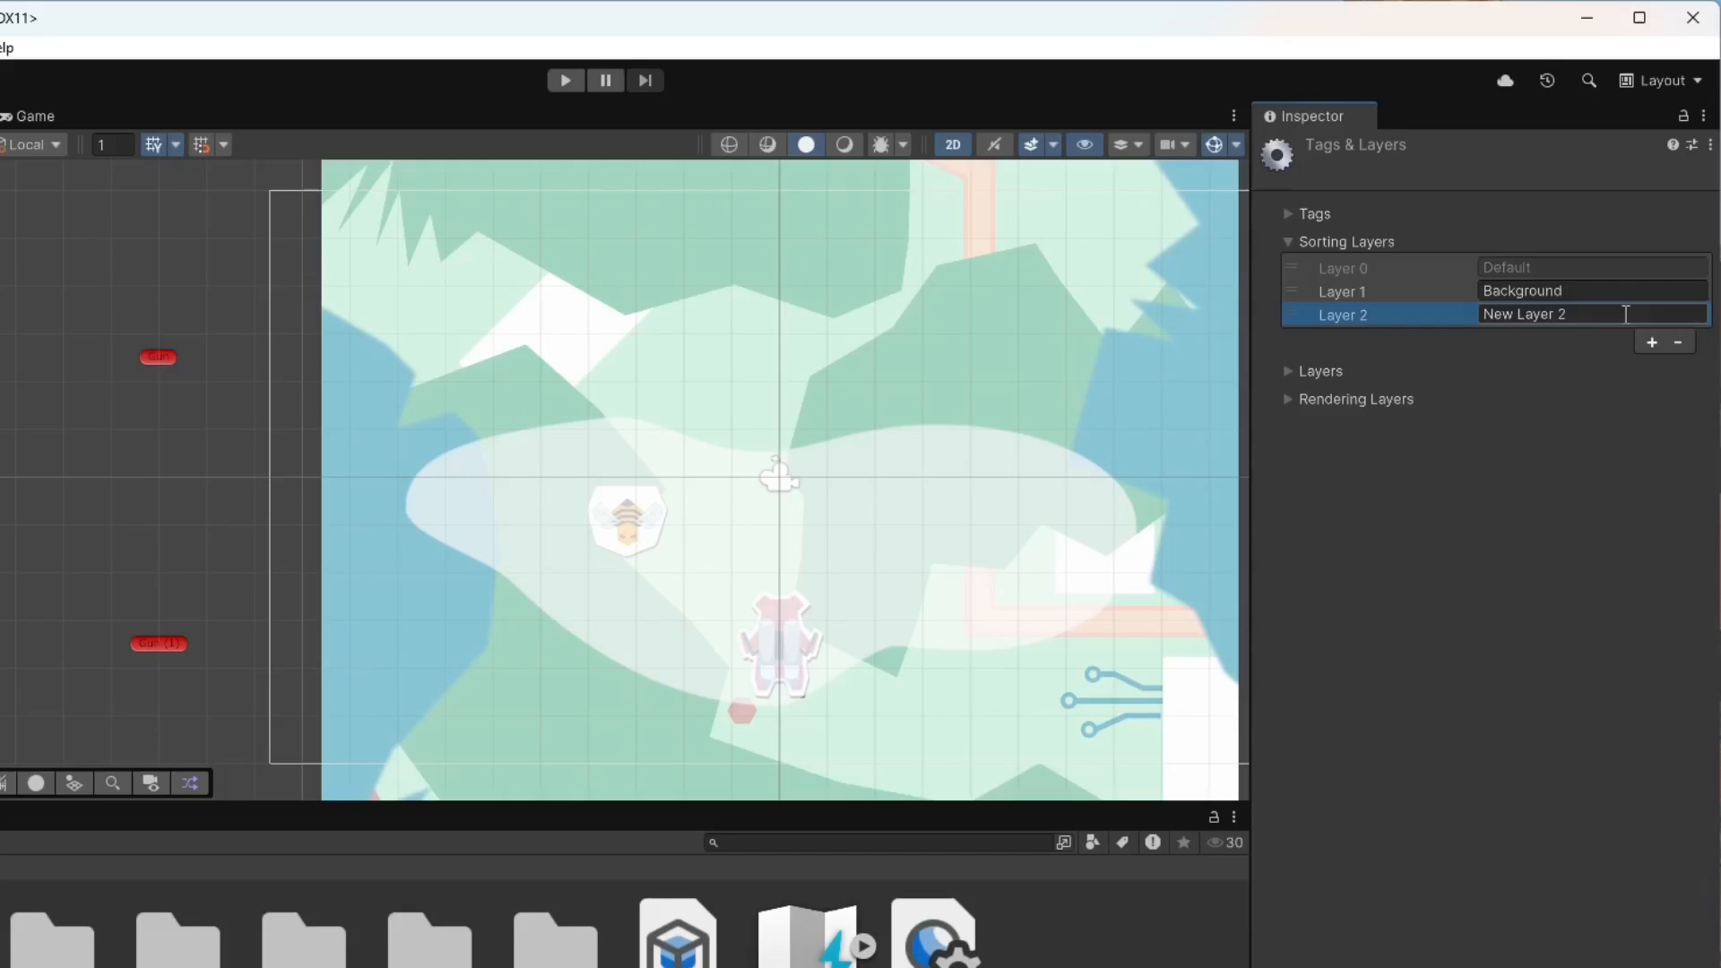
triple_click(1545, 314)
type("Foreground")
- Reorder the sorting layers so that Background comes before Default and Foreground stays last
left_click(1438, 272)
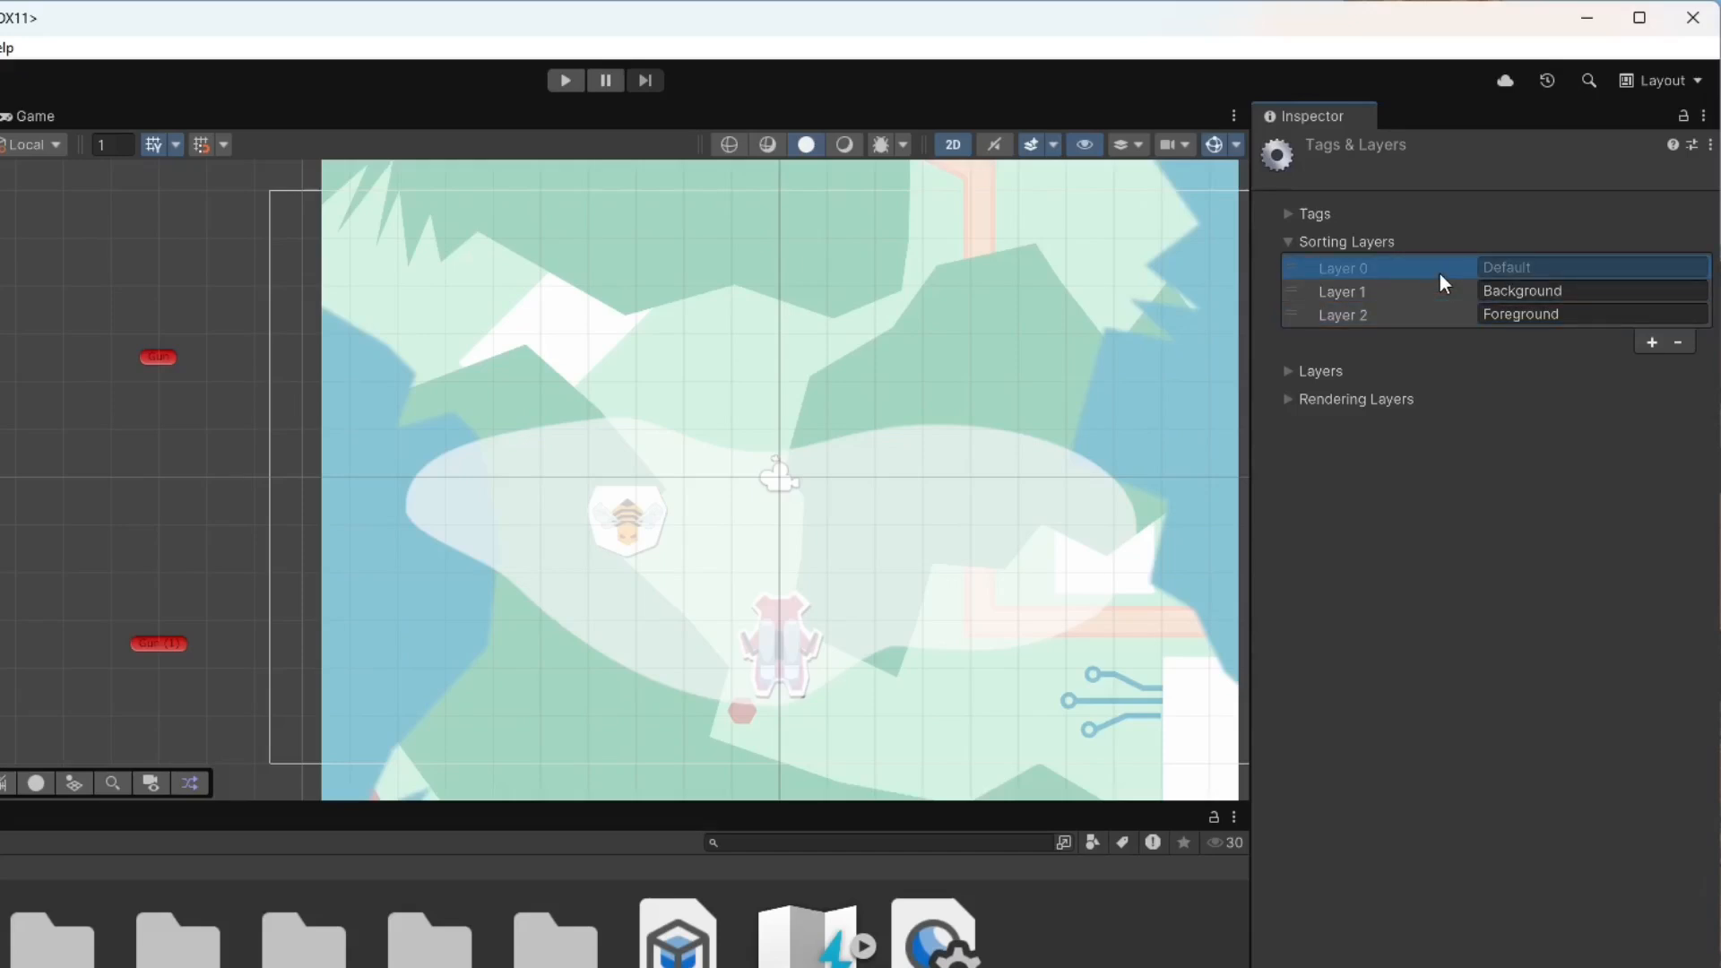
left_click(1430, 316)
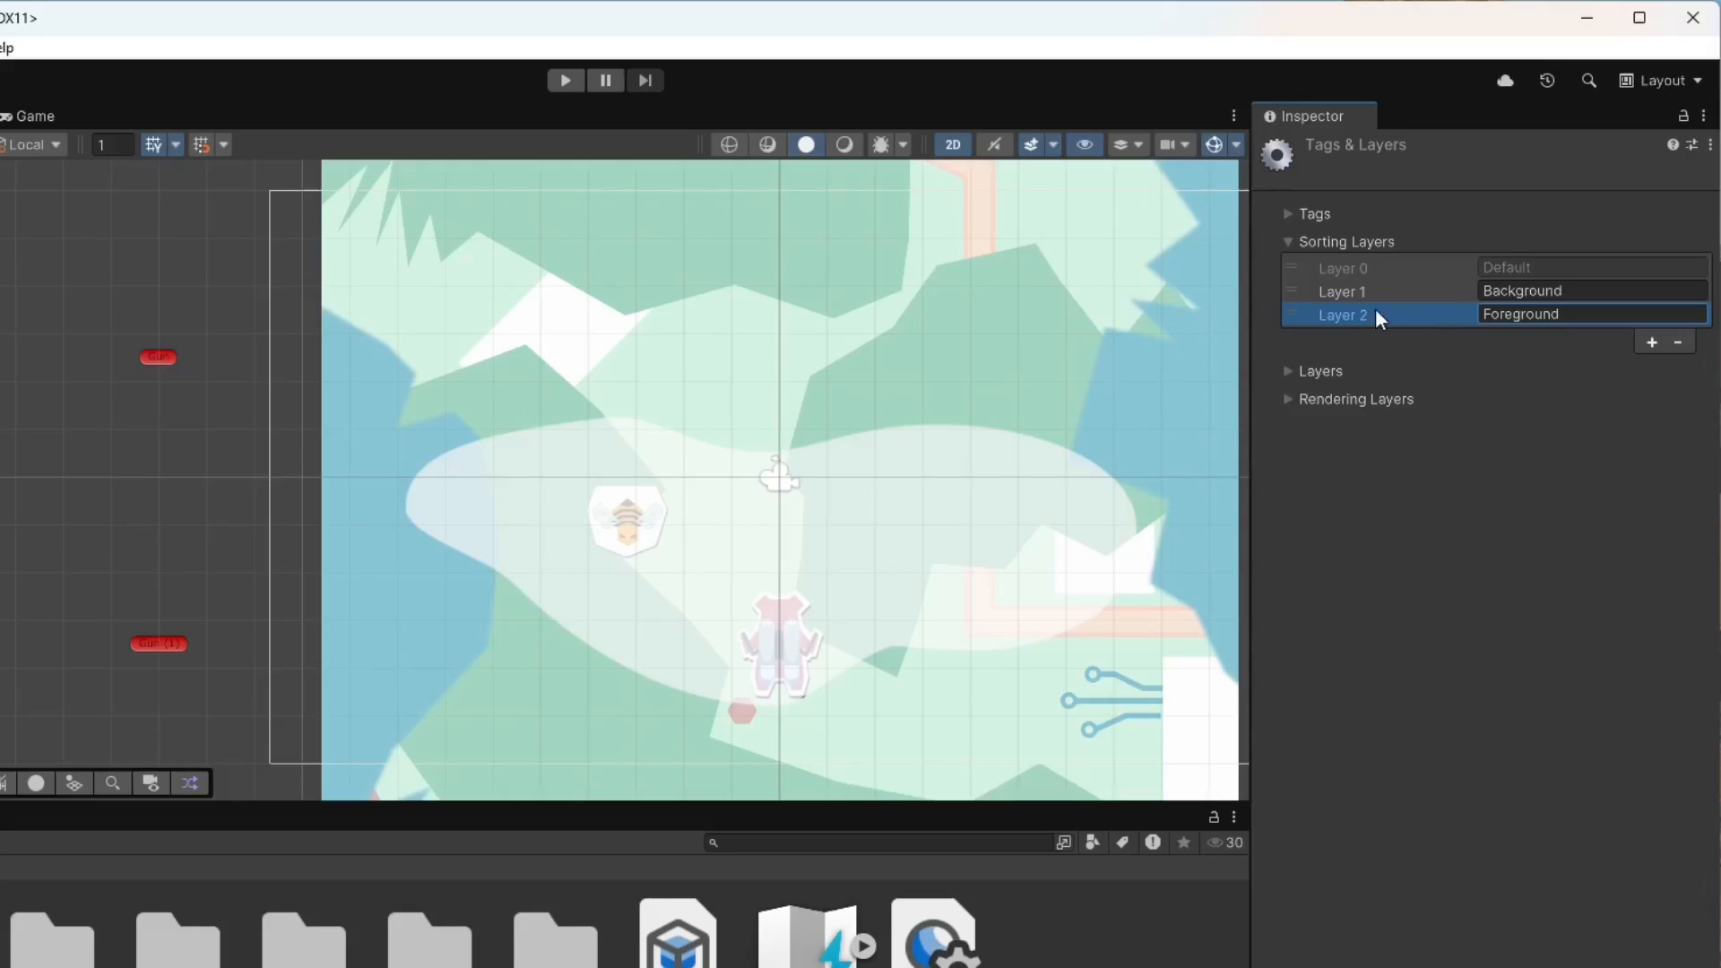
left_click_drag(1291, 292, 1299, 269)
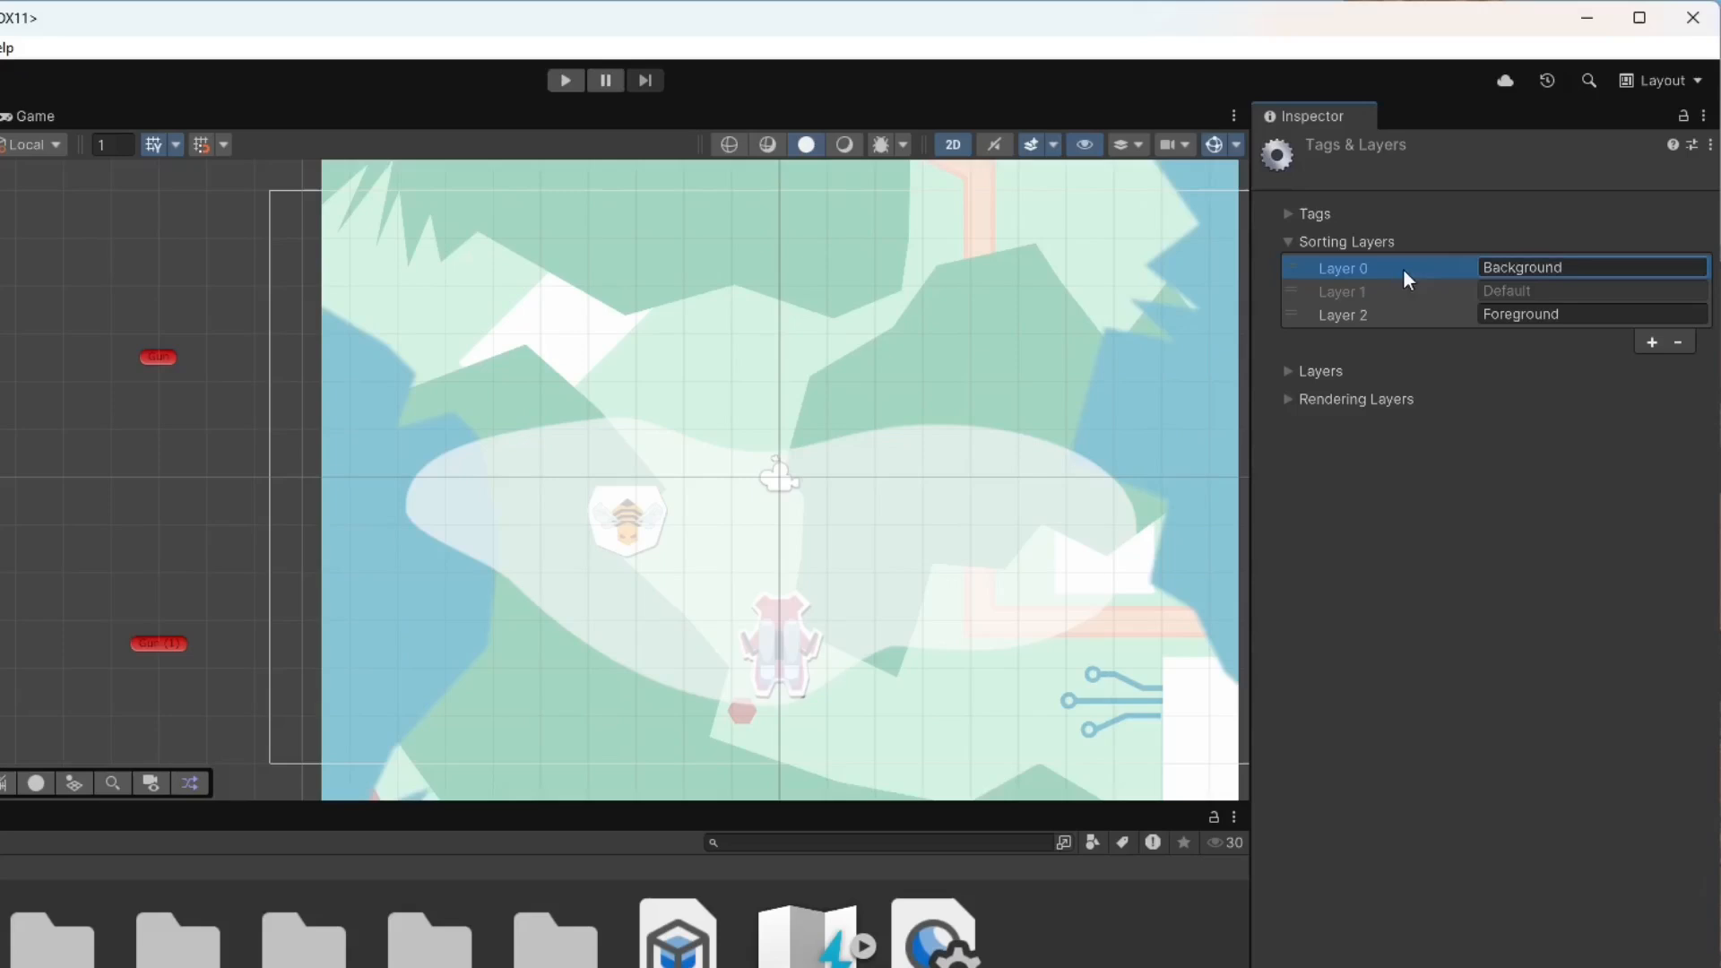
left_click(1449, 293)
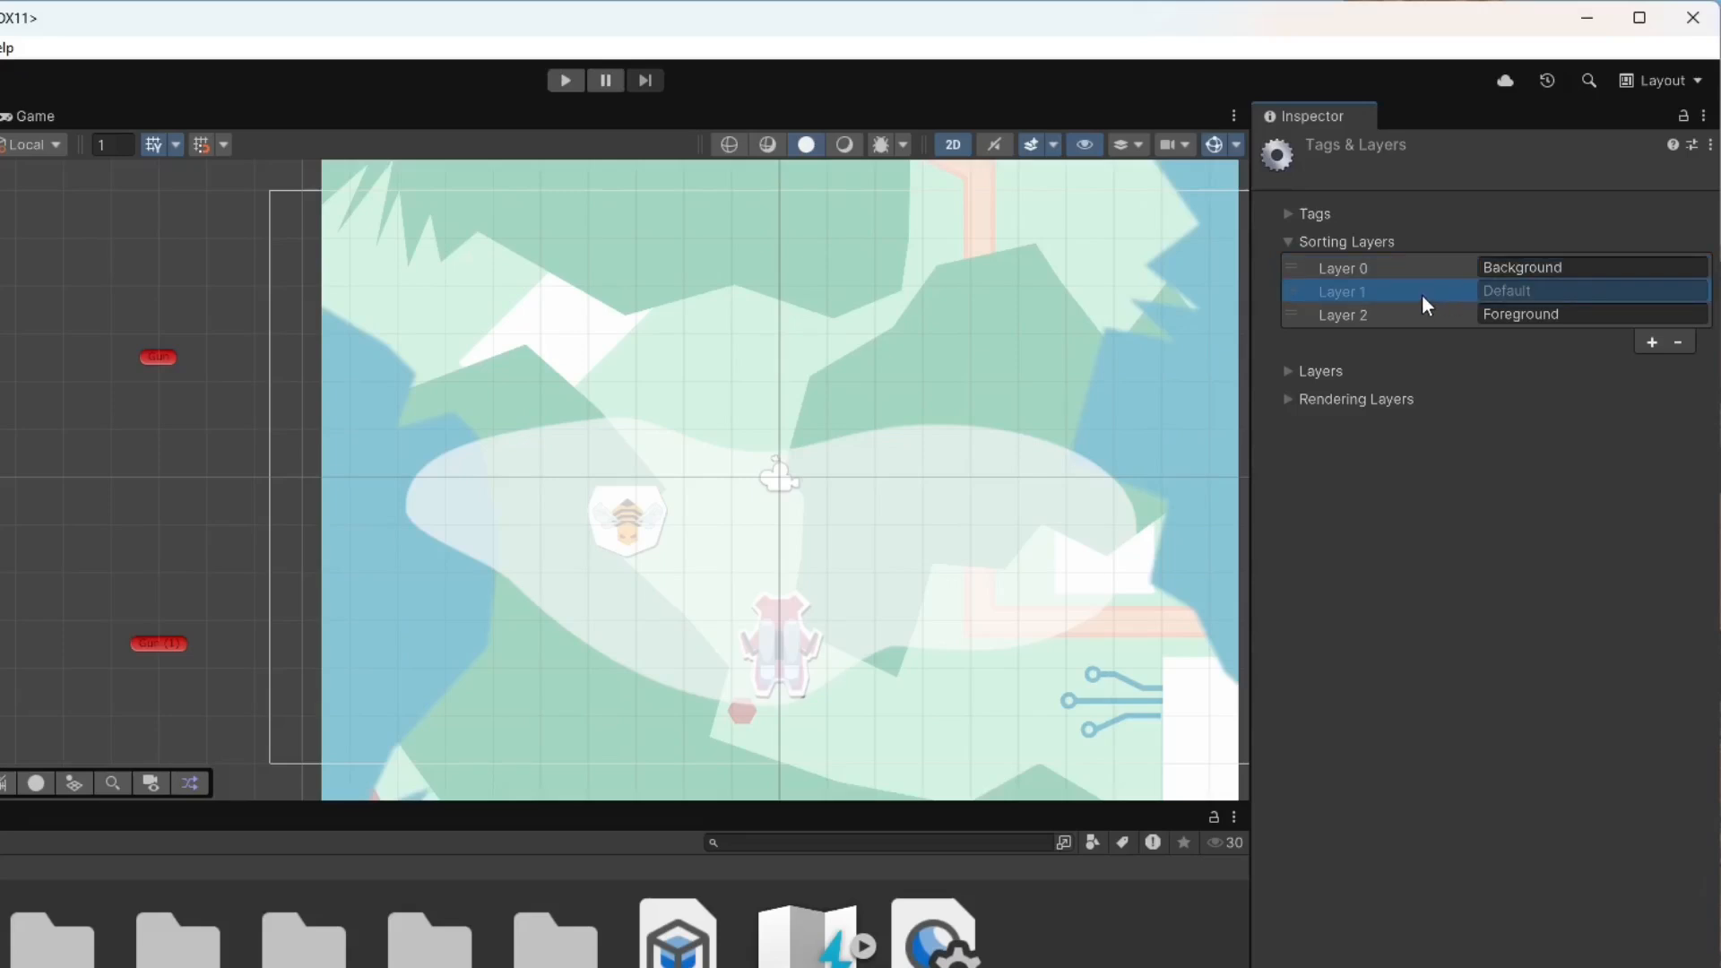
left_click(1412, 315)
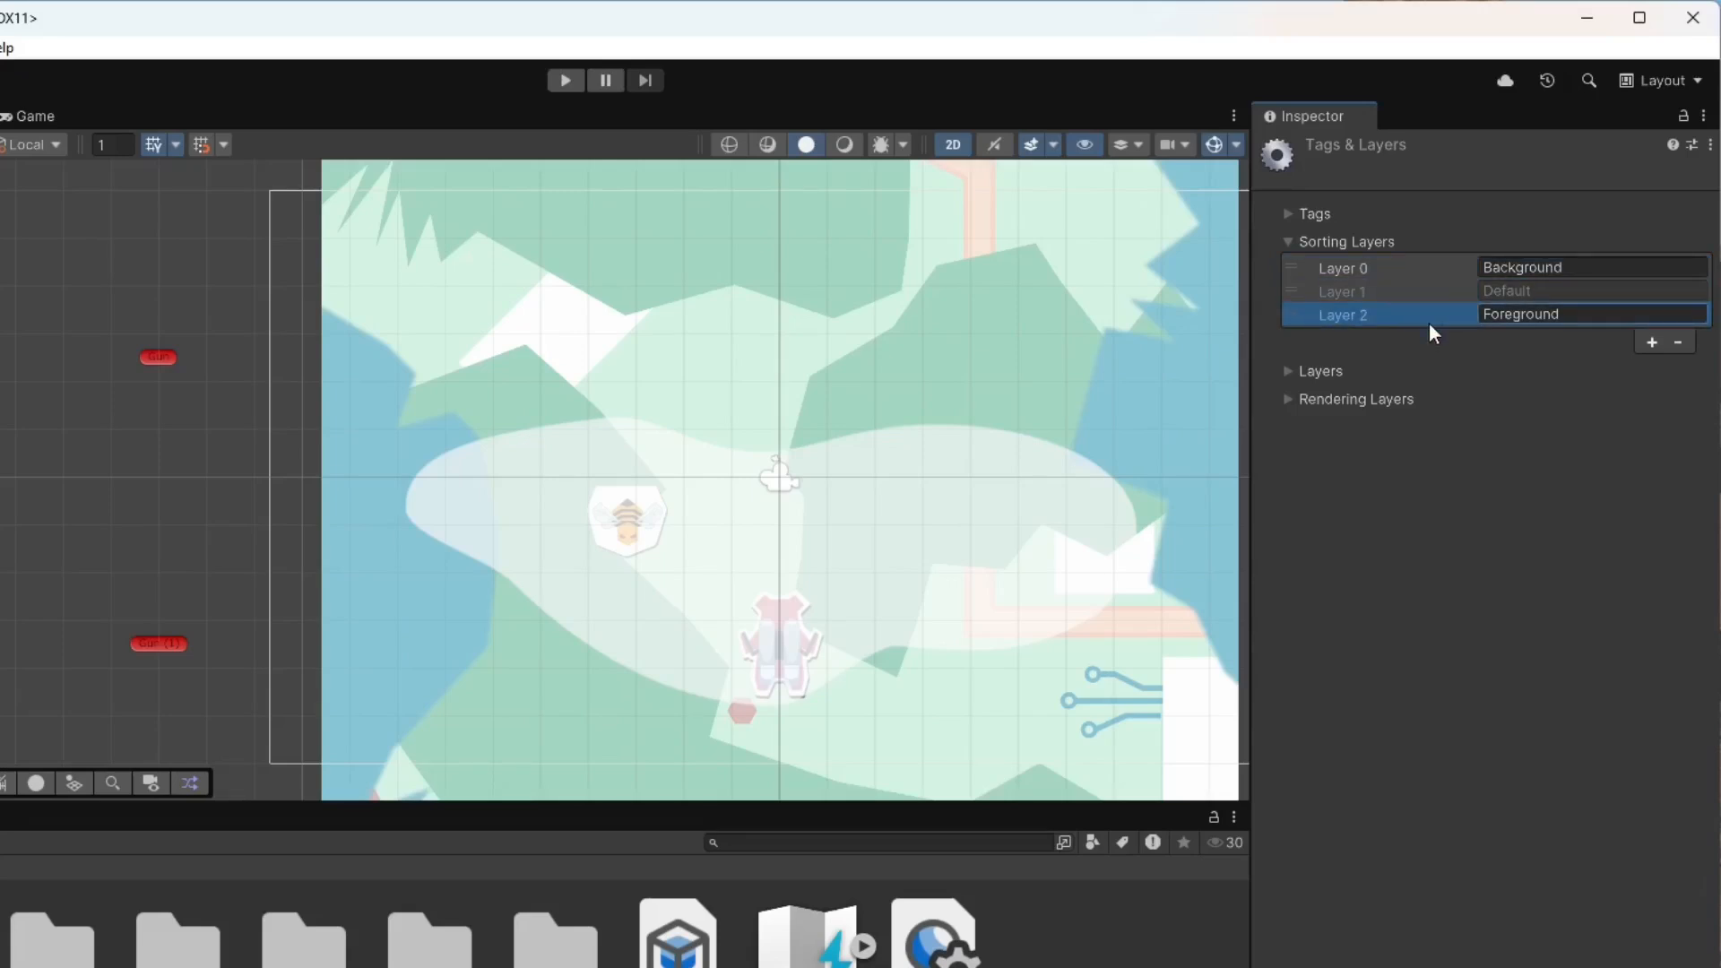
left_click(1439, 295)
left_click(1429, 268)
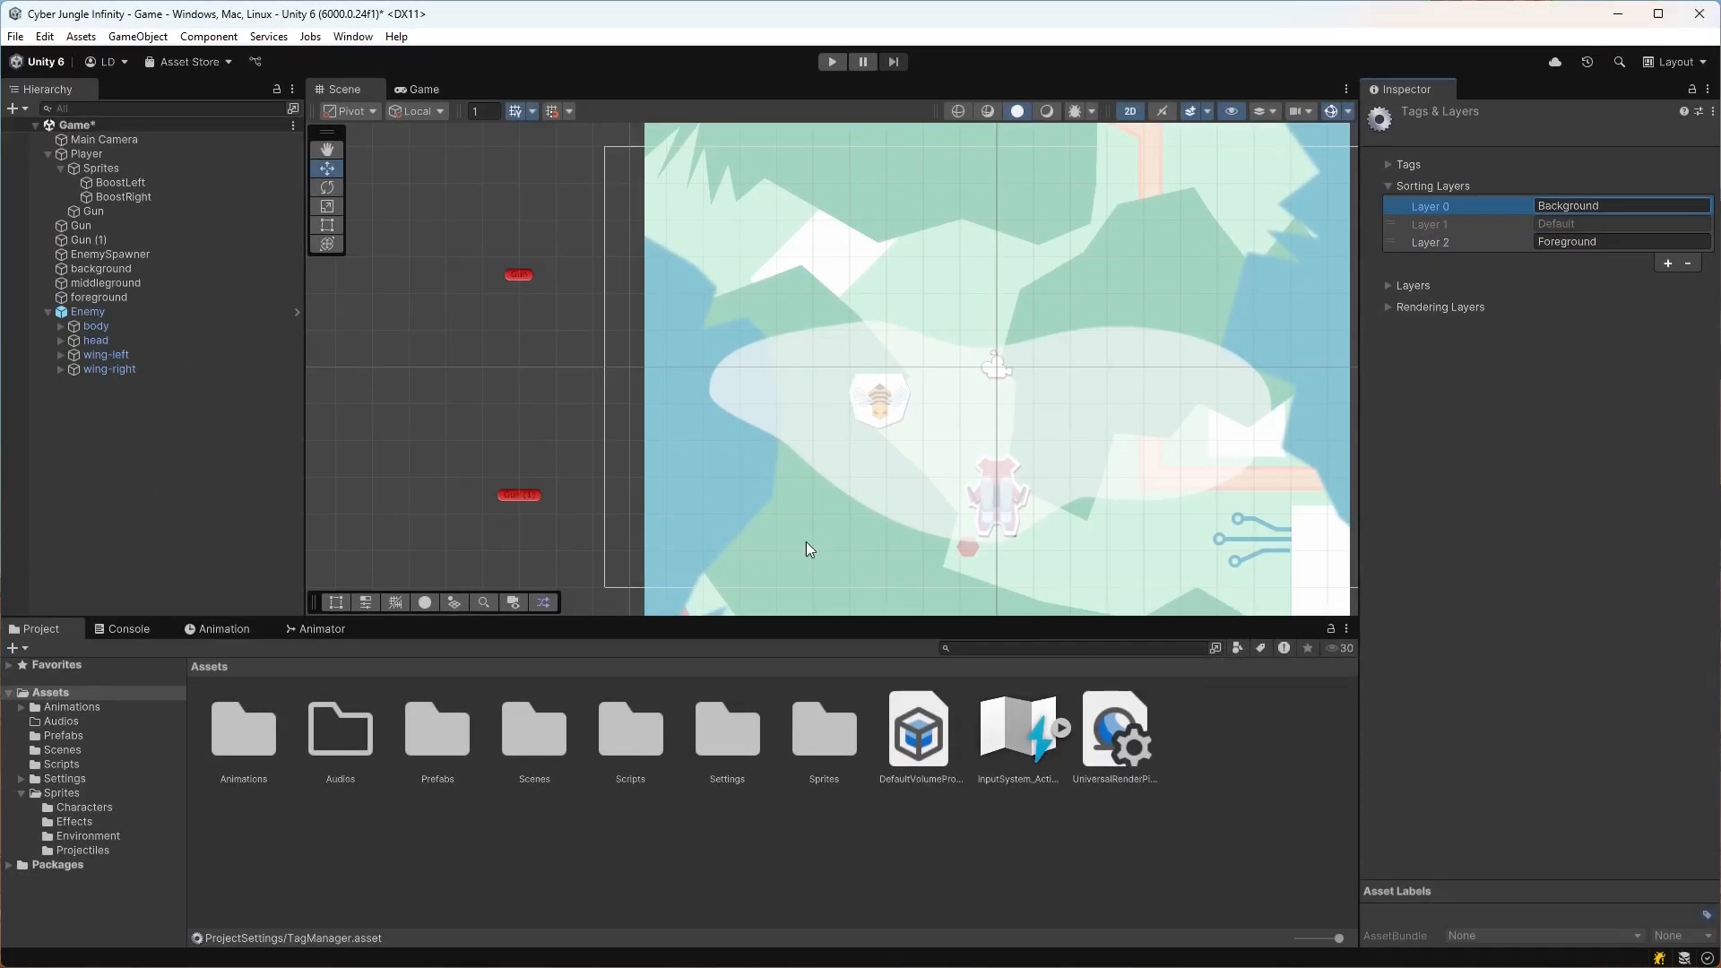
- Assign the background sprite to the Background sorting layer and set its Order in Layer to 0
left_click(129, 272)
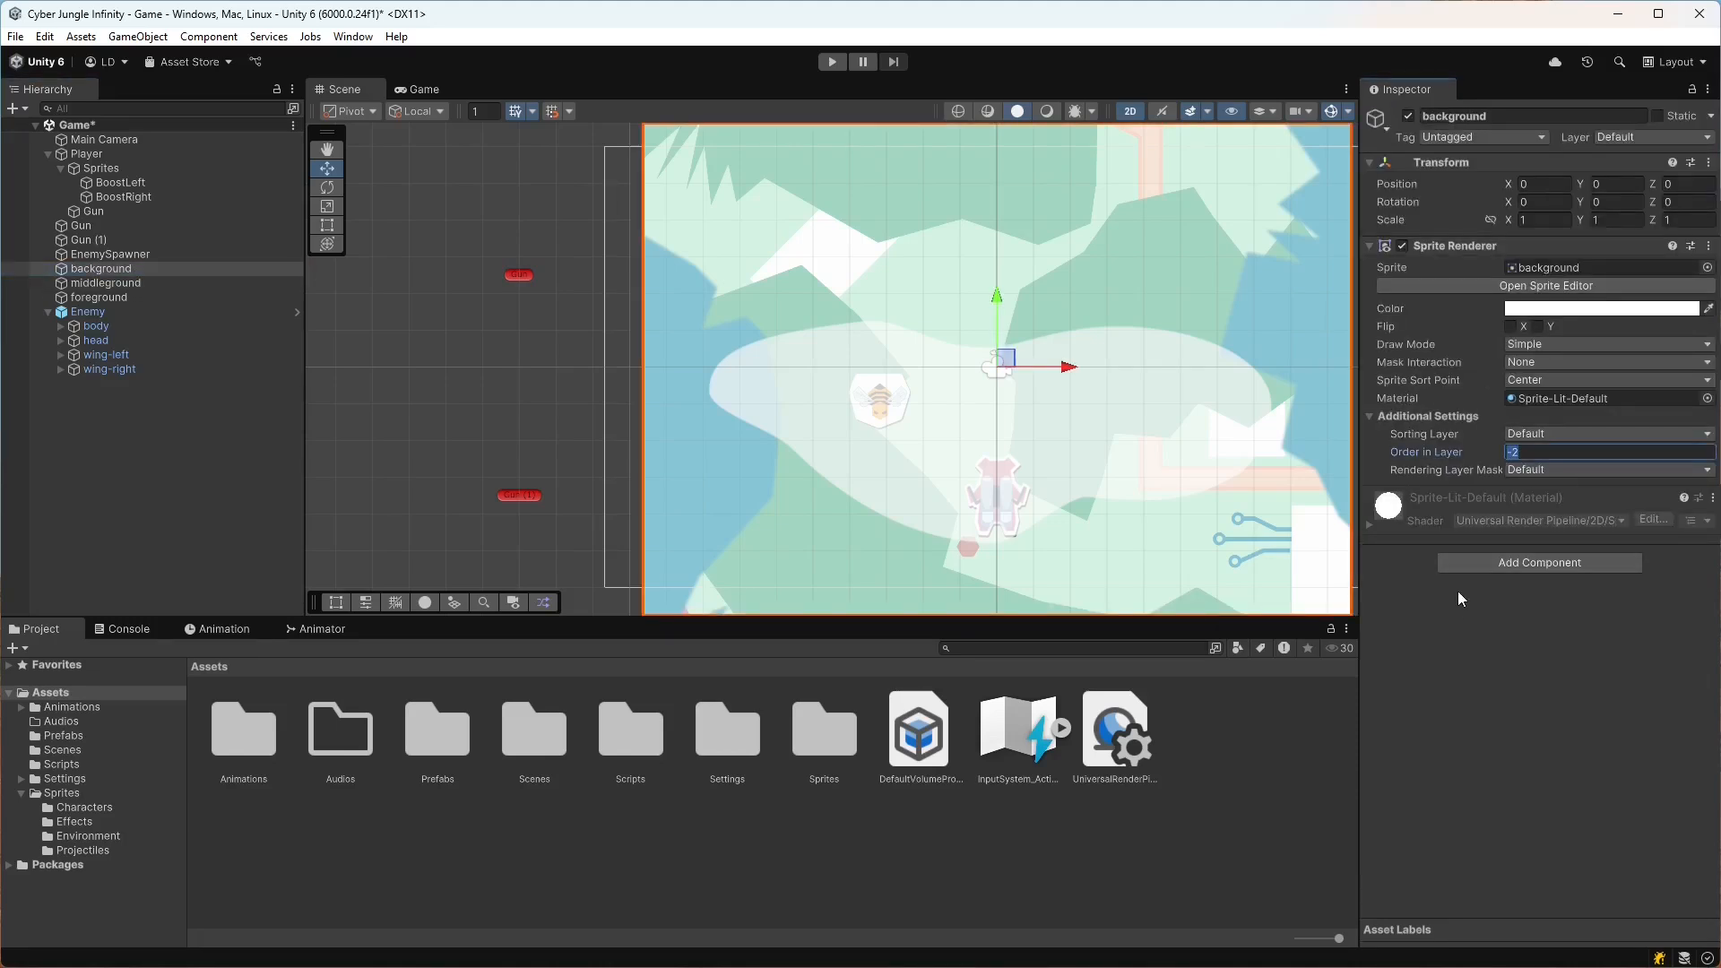
left_click(1413, 464)
left_click(1538, 434)
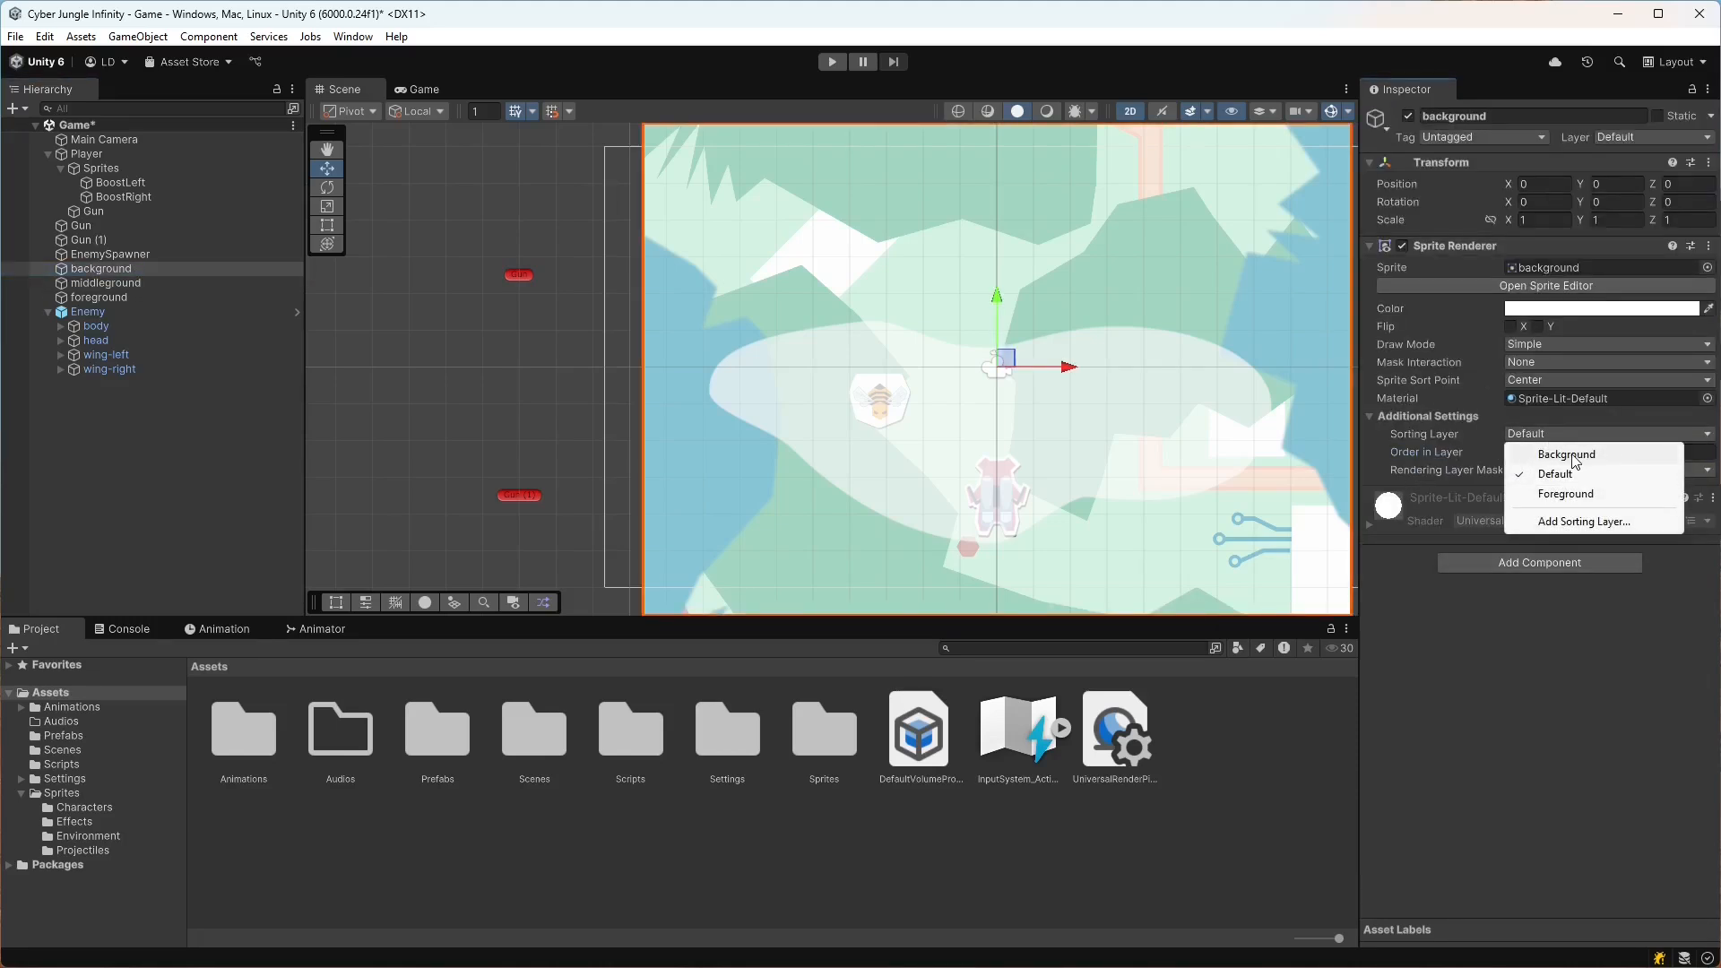
left_click(1548, 450)
left_click(1544, 453)
type("0")
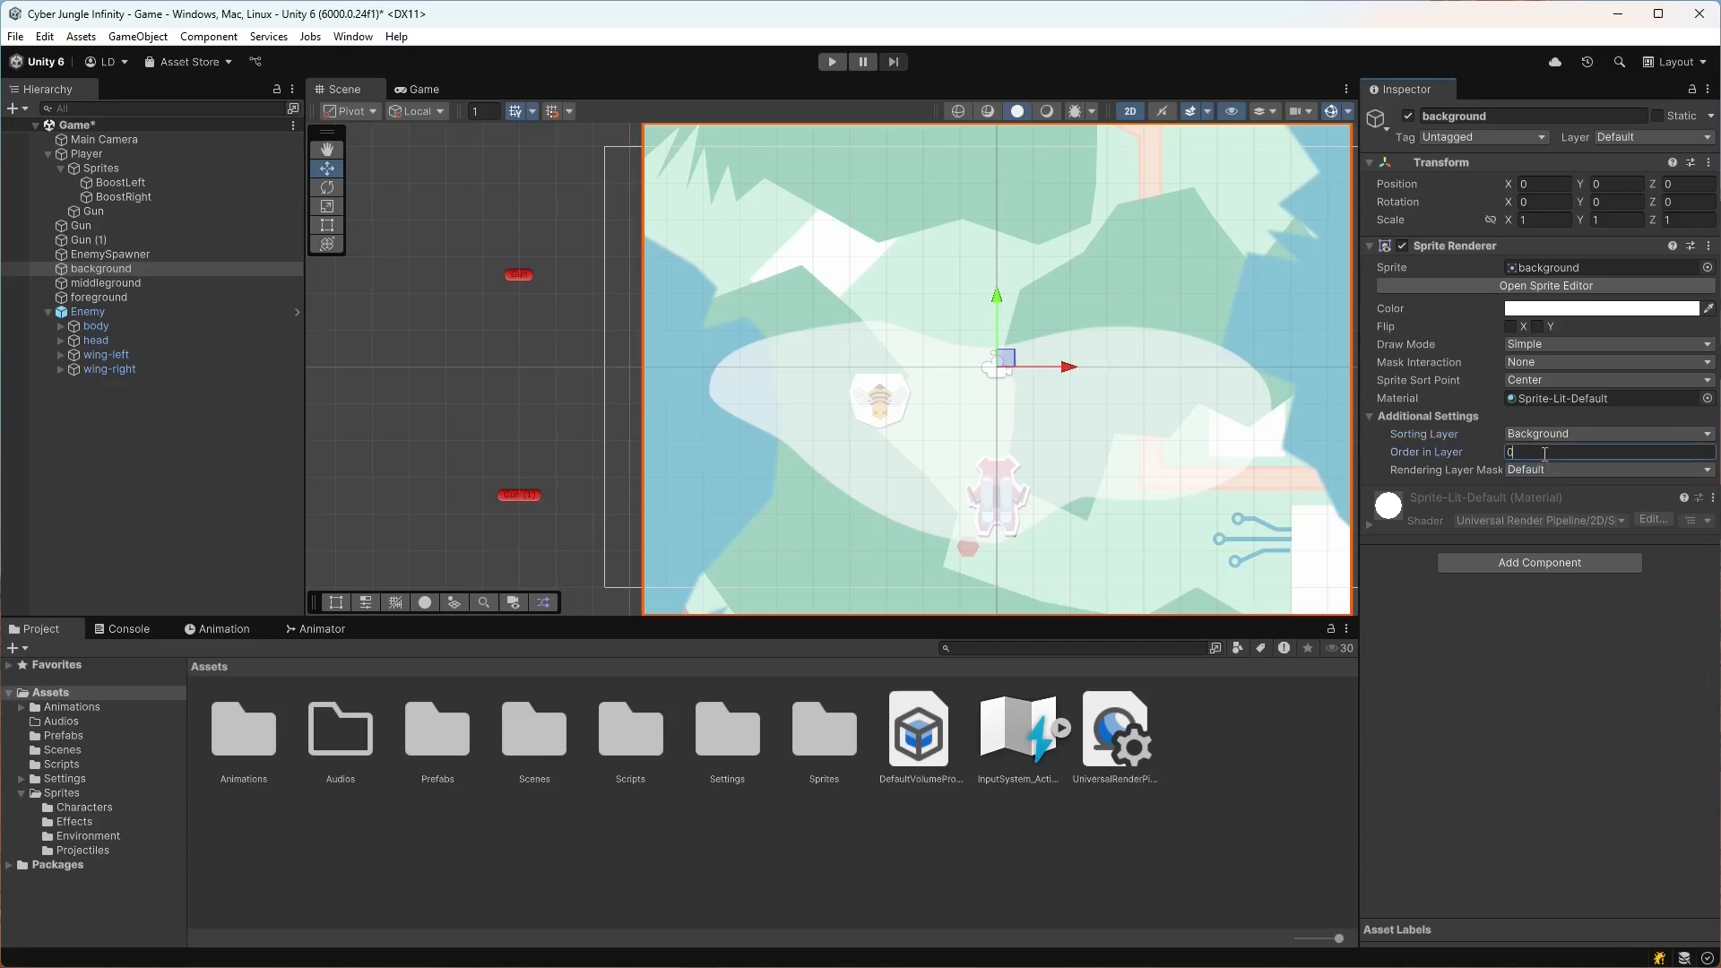
left_click(1487, 699)
left_click(1550, 434)
left_click(1553, 453)
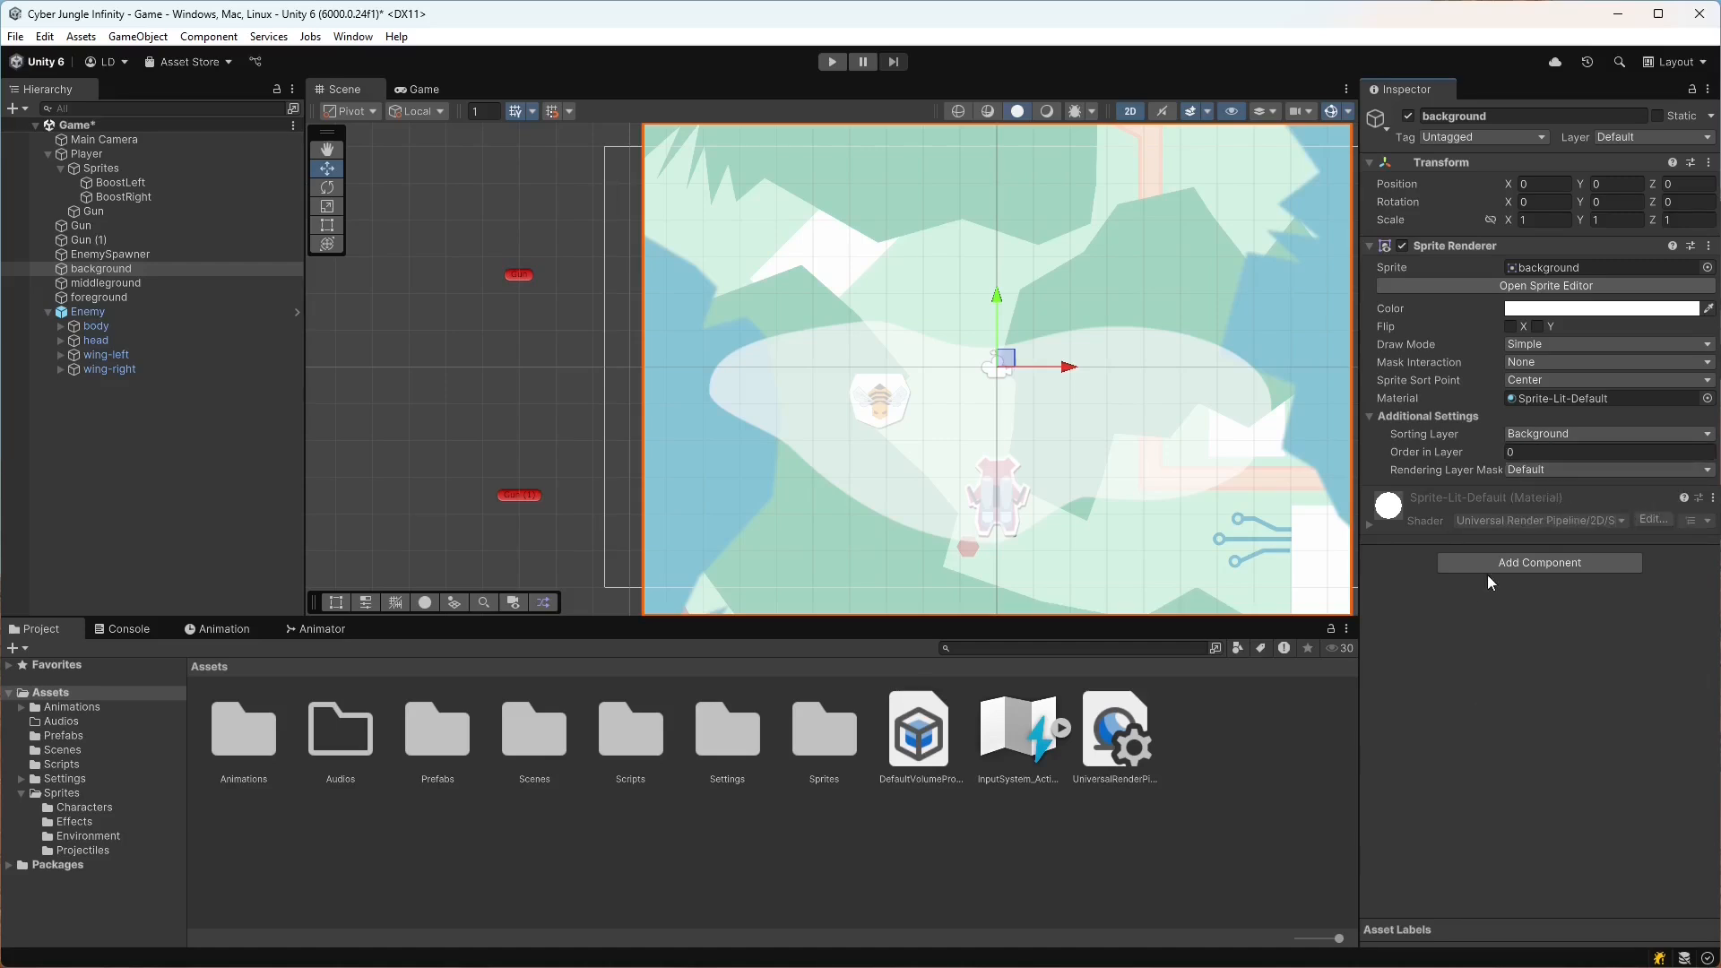
- Try an Order in Layer of 10 on the background sprite, then return it to 0
left_click(1532, 452)
type("10")
scroll(1014, 505, "up", 4)
middle_click_drag(887, 289, 868, 369)
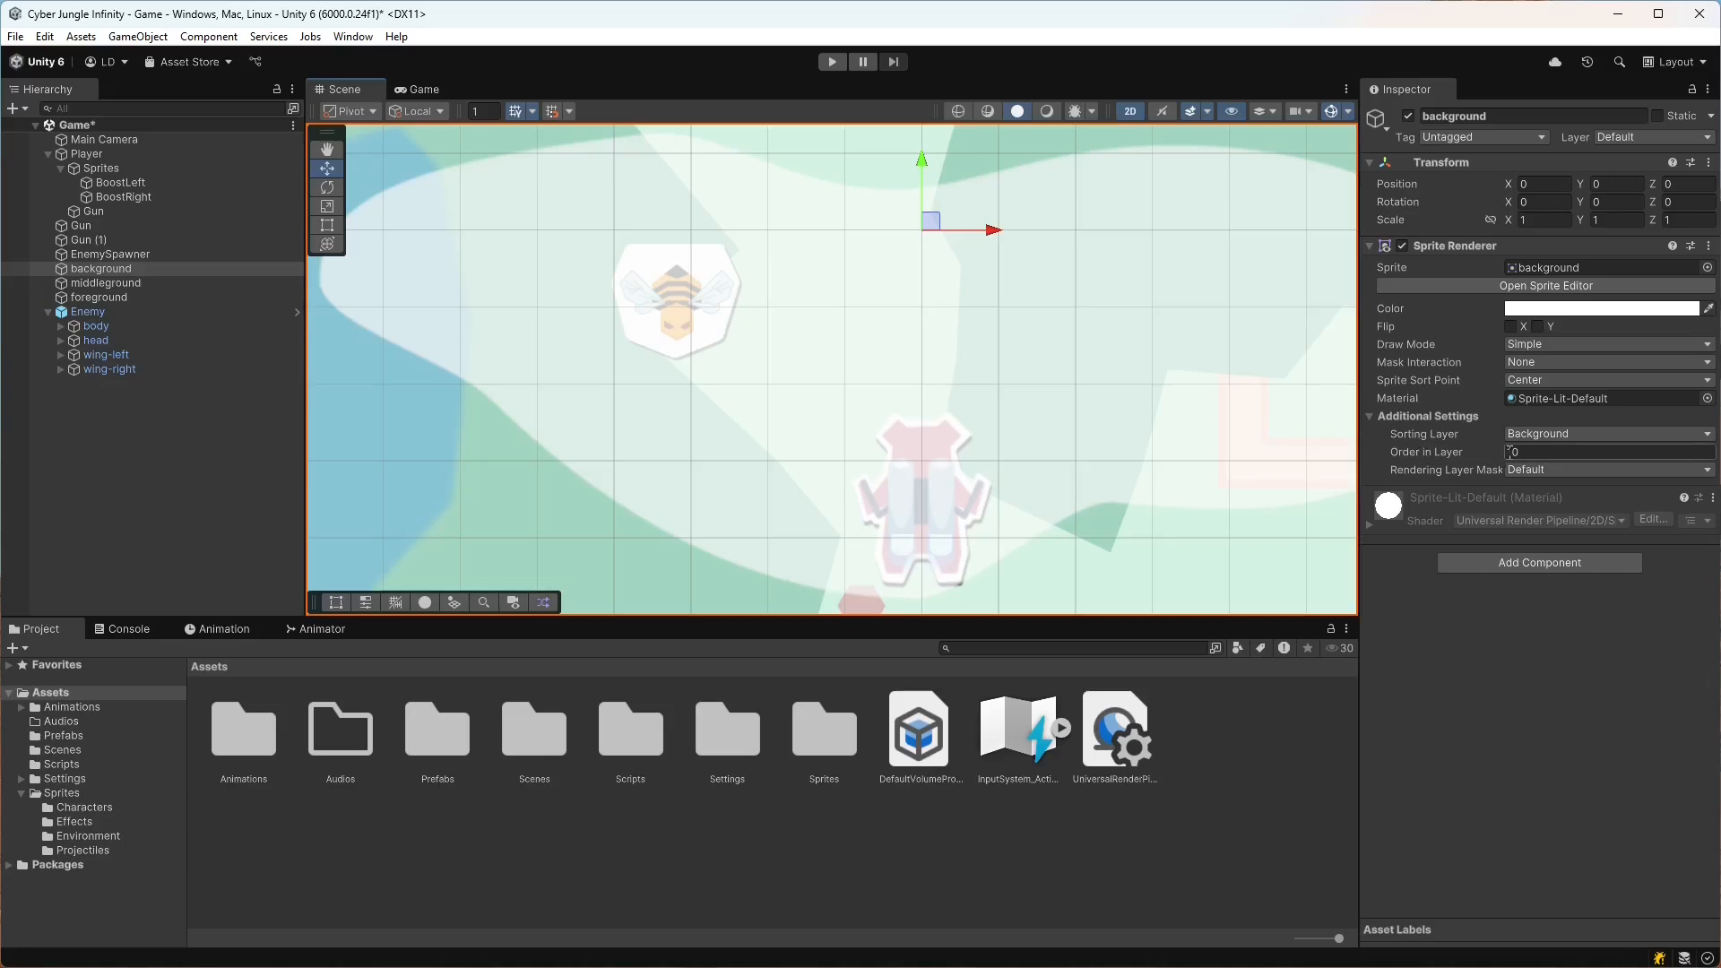
left_click(1554, 439)
left_click(1514, 473)
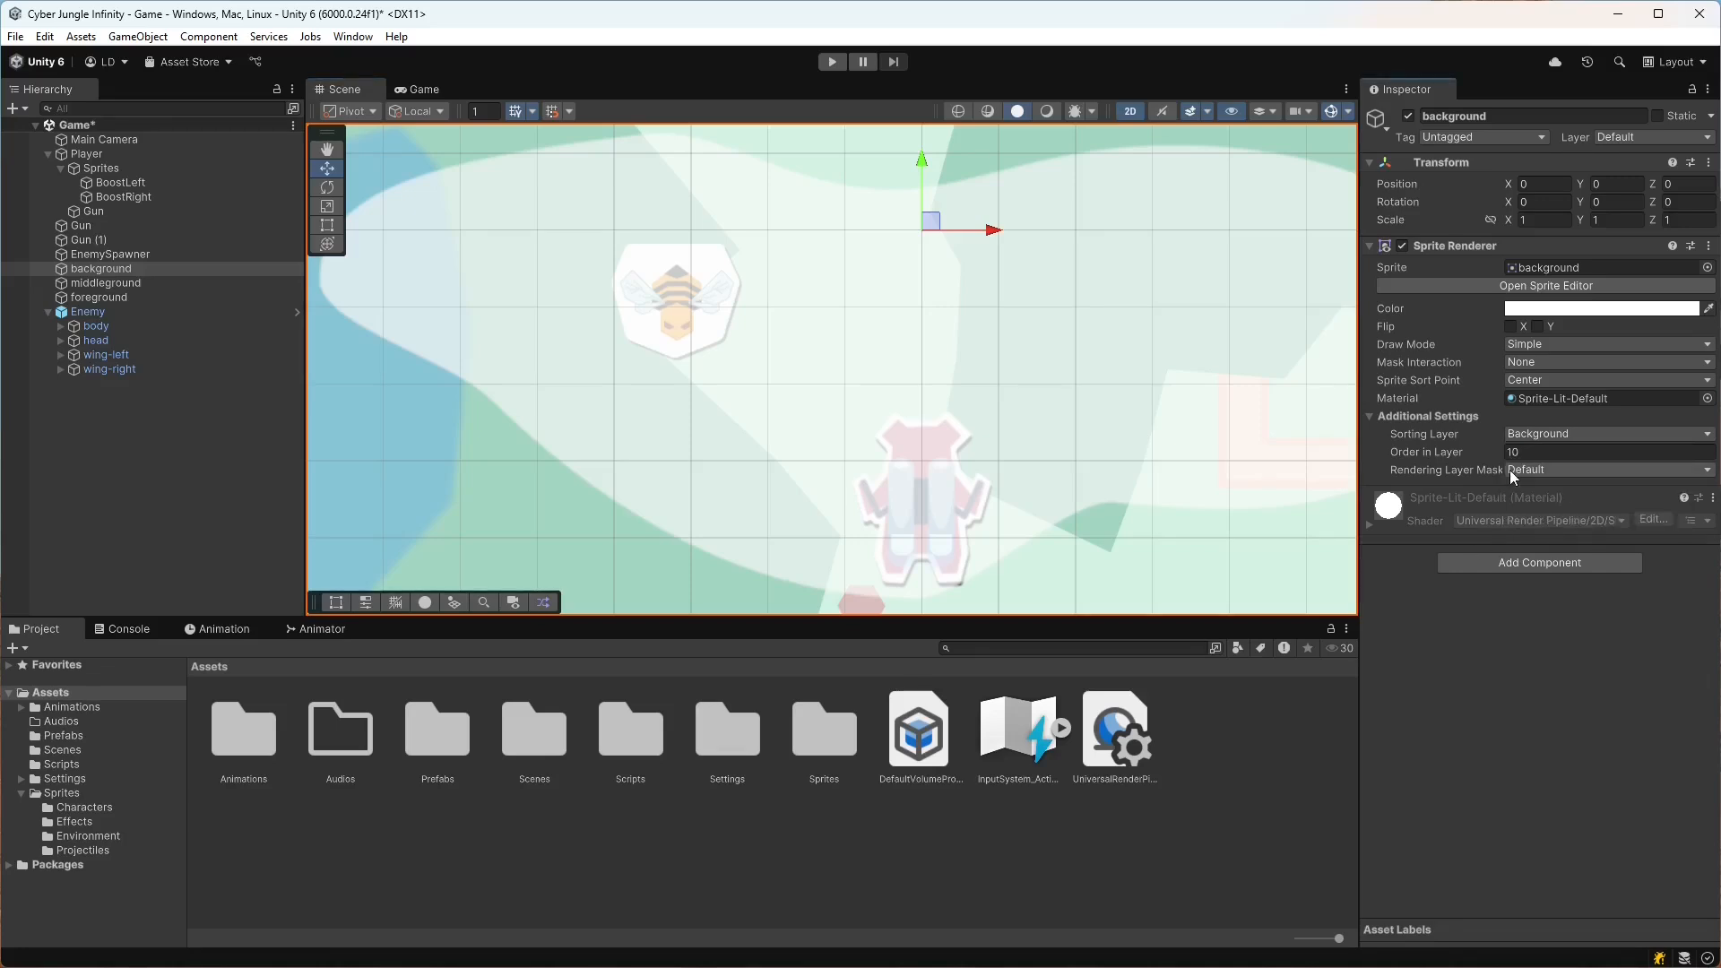
left_click(1536, 455)
- Assign the middleground sprite to the Background sorting layer and set its Order in Layer to 1
left_click(161, 283)
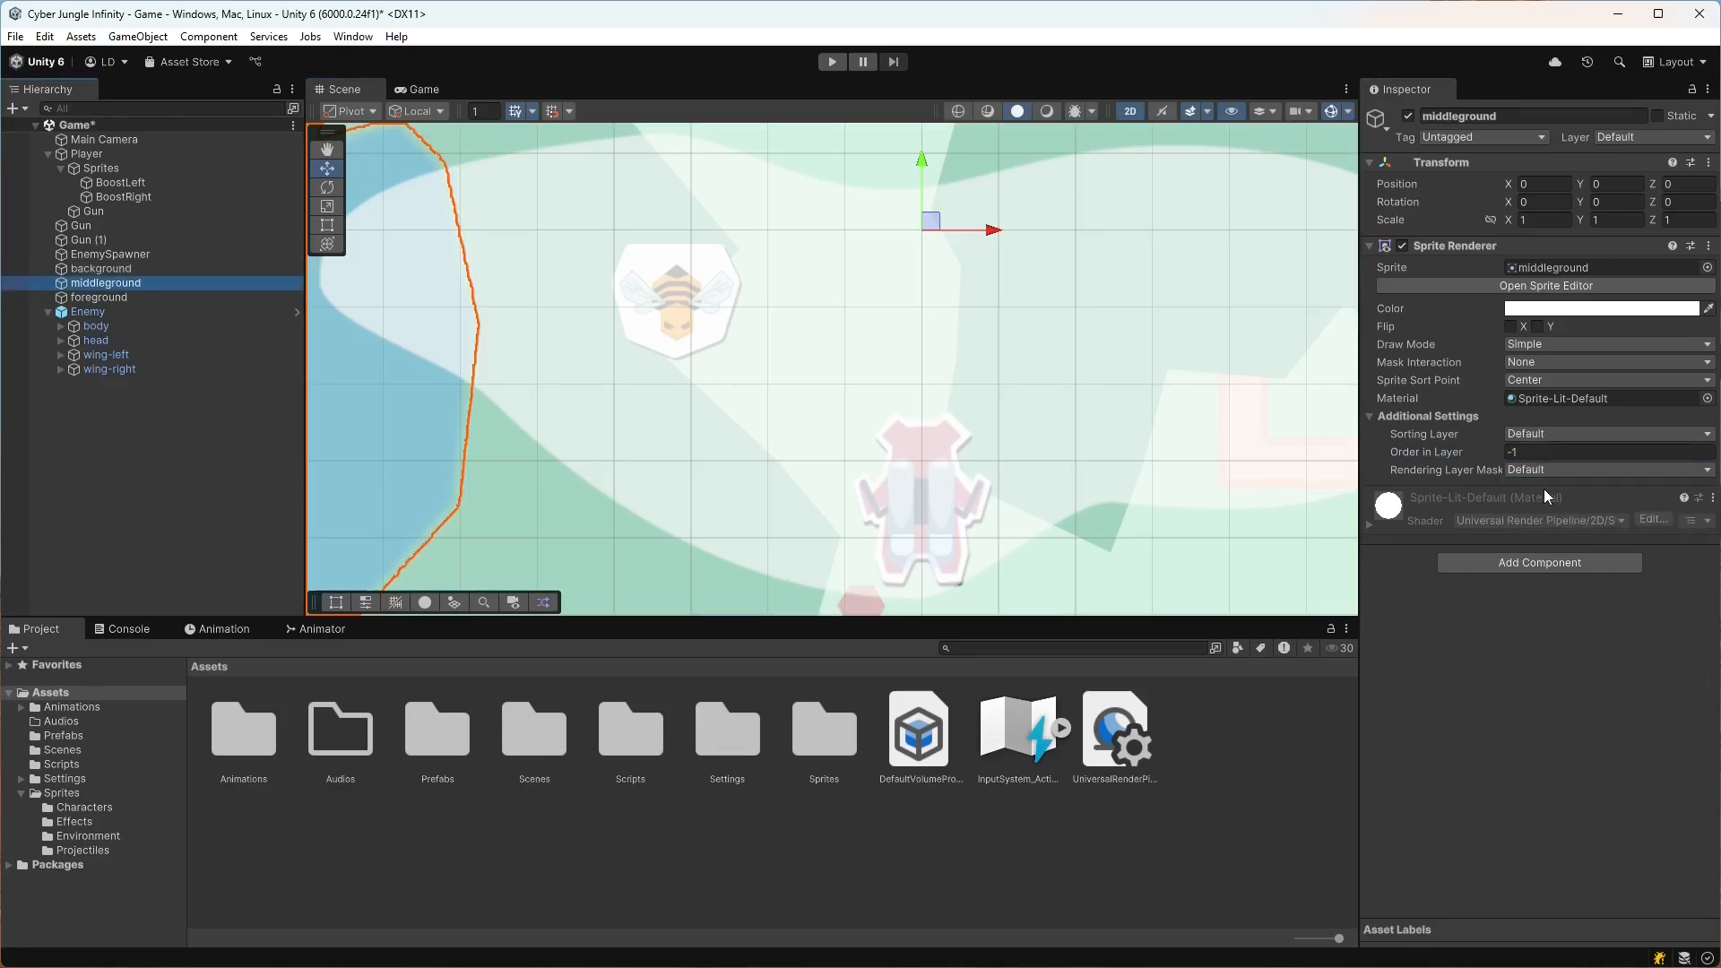
left_click(1583, 435)
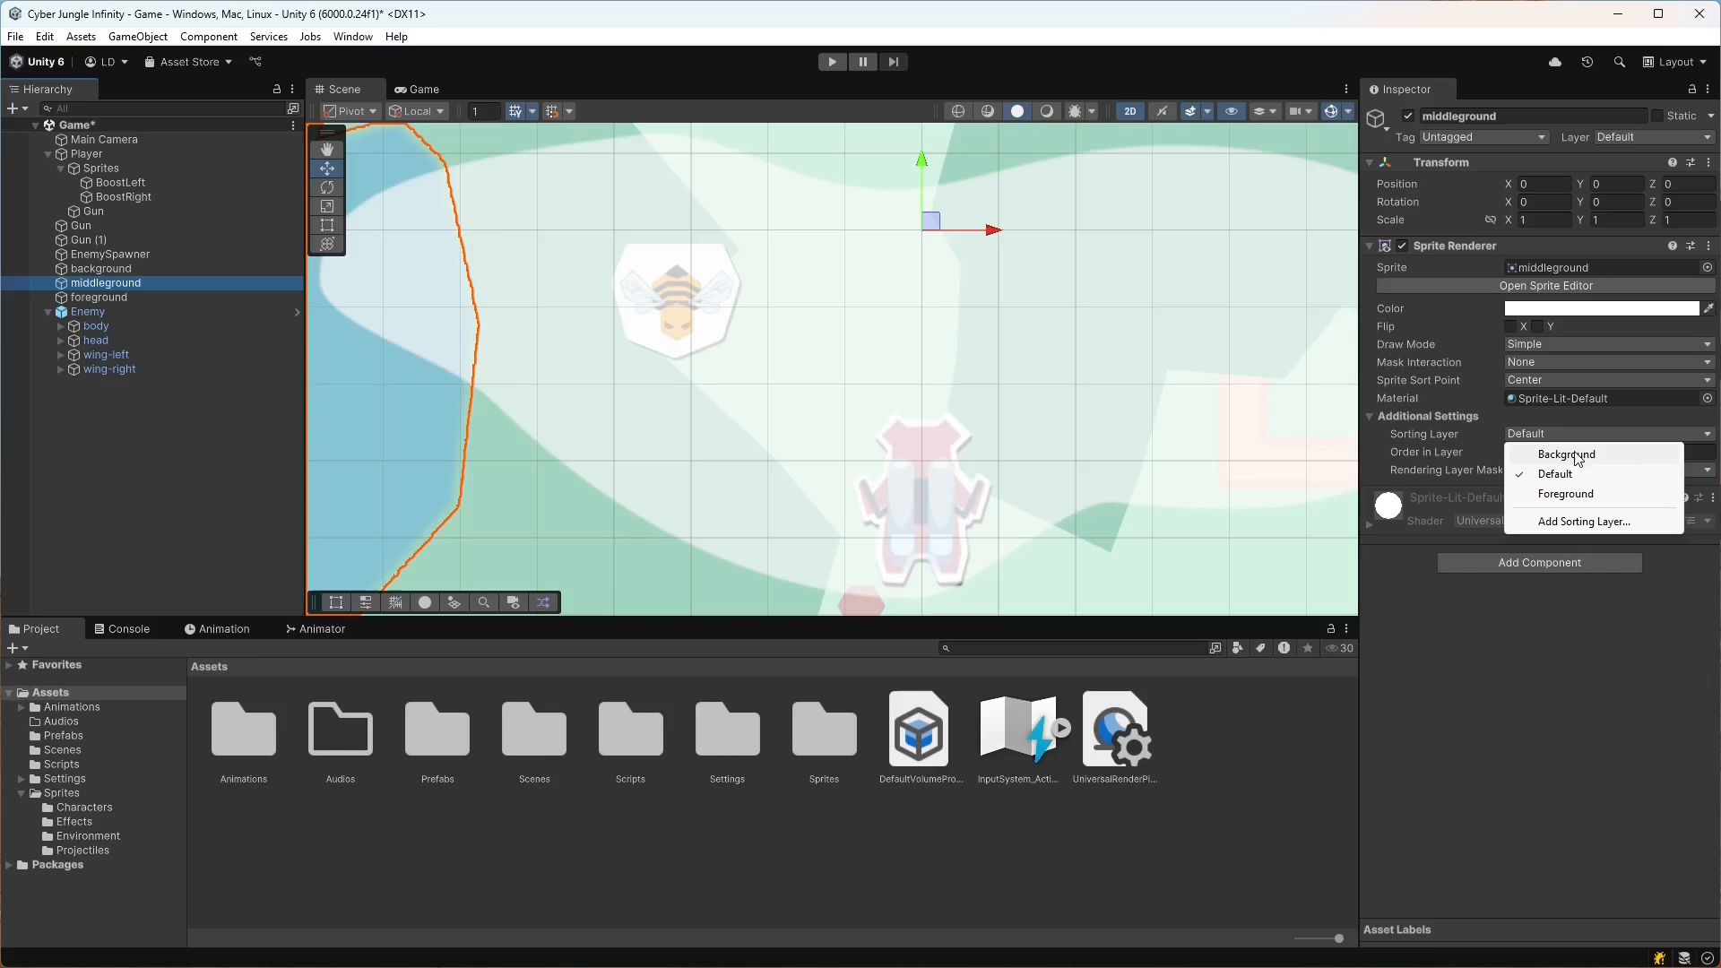
left_click(1577, 455)
scroll(520, 323, "down", 5)
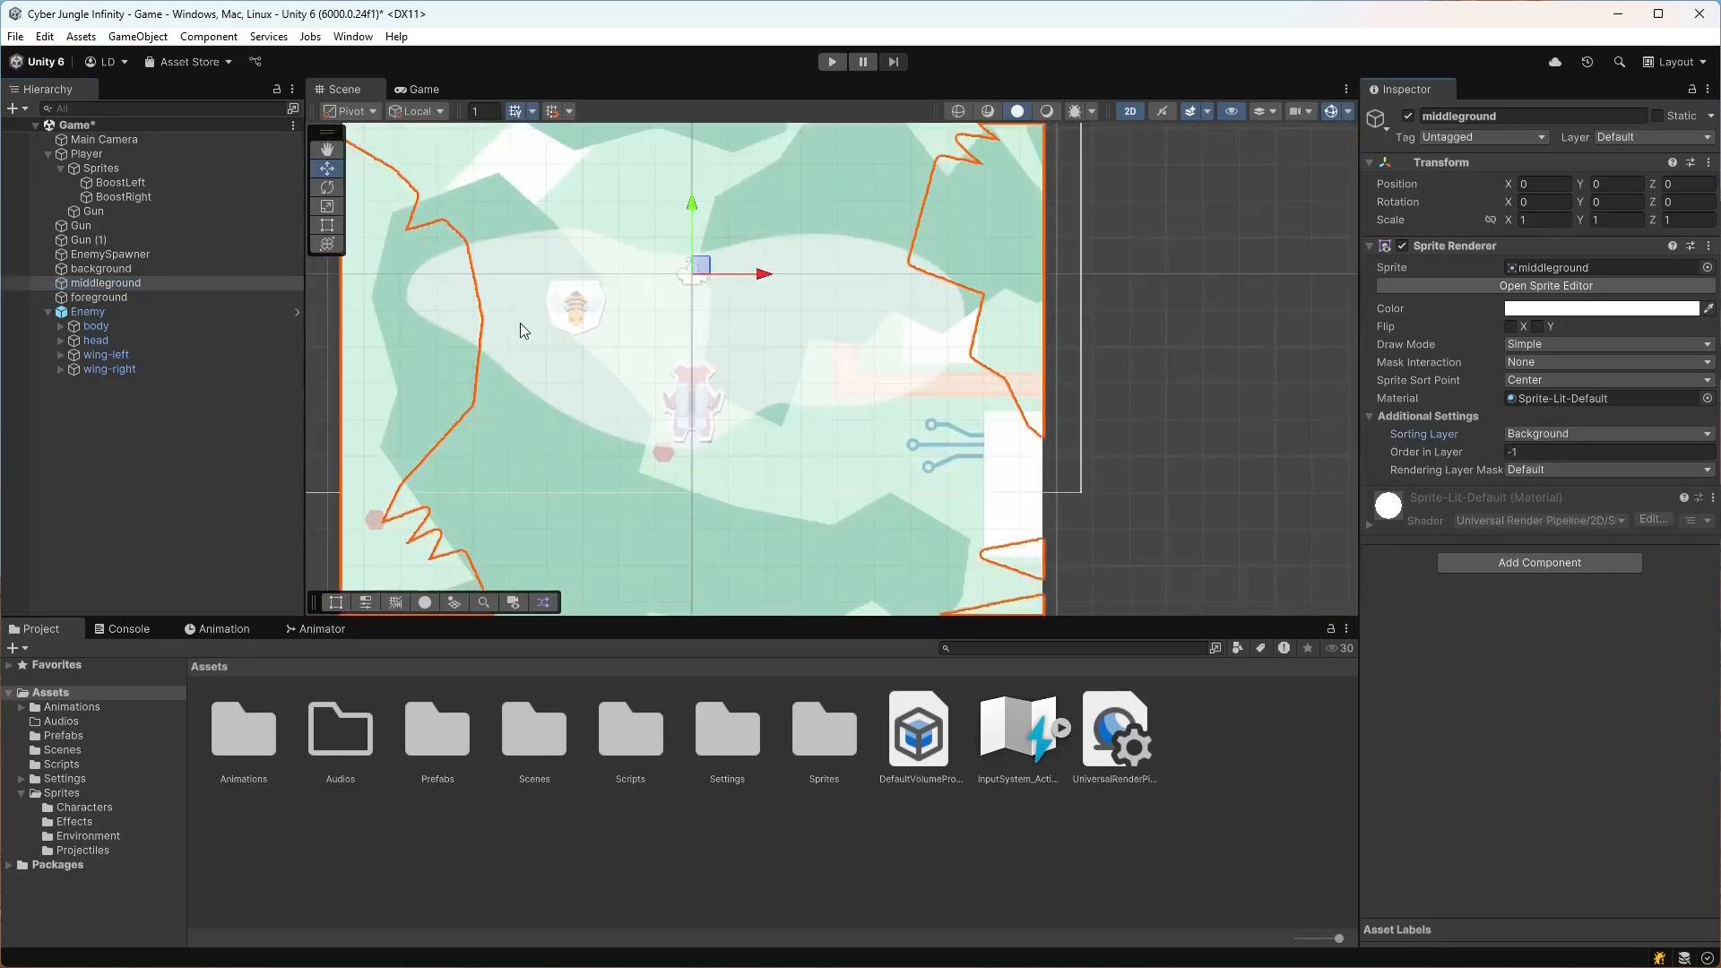
middle_click_drag(576, 334, 658, 392)
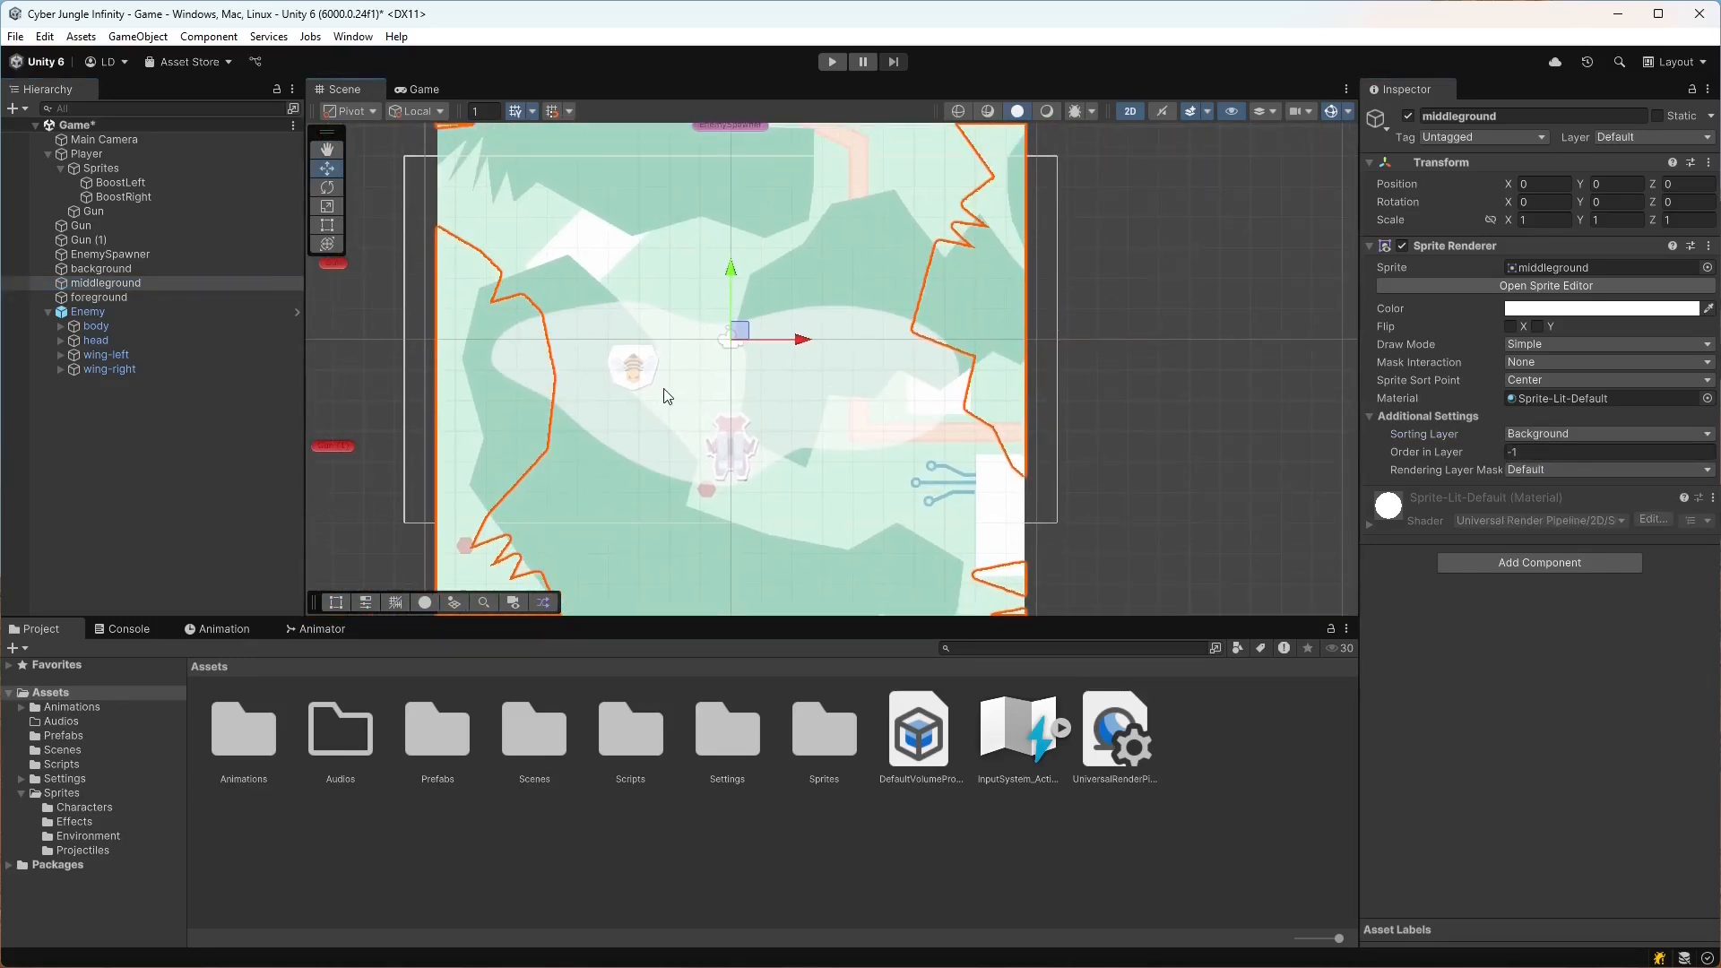
left_click(1576, 453)
type("1")
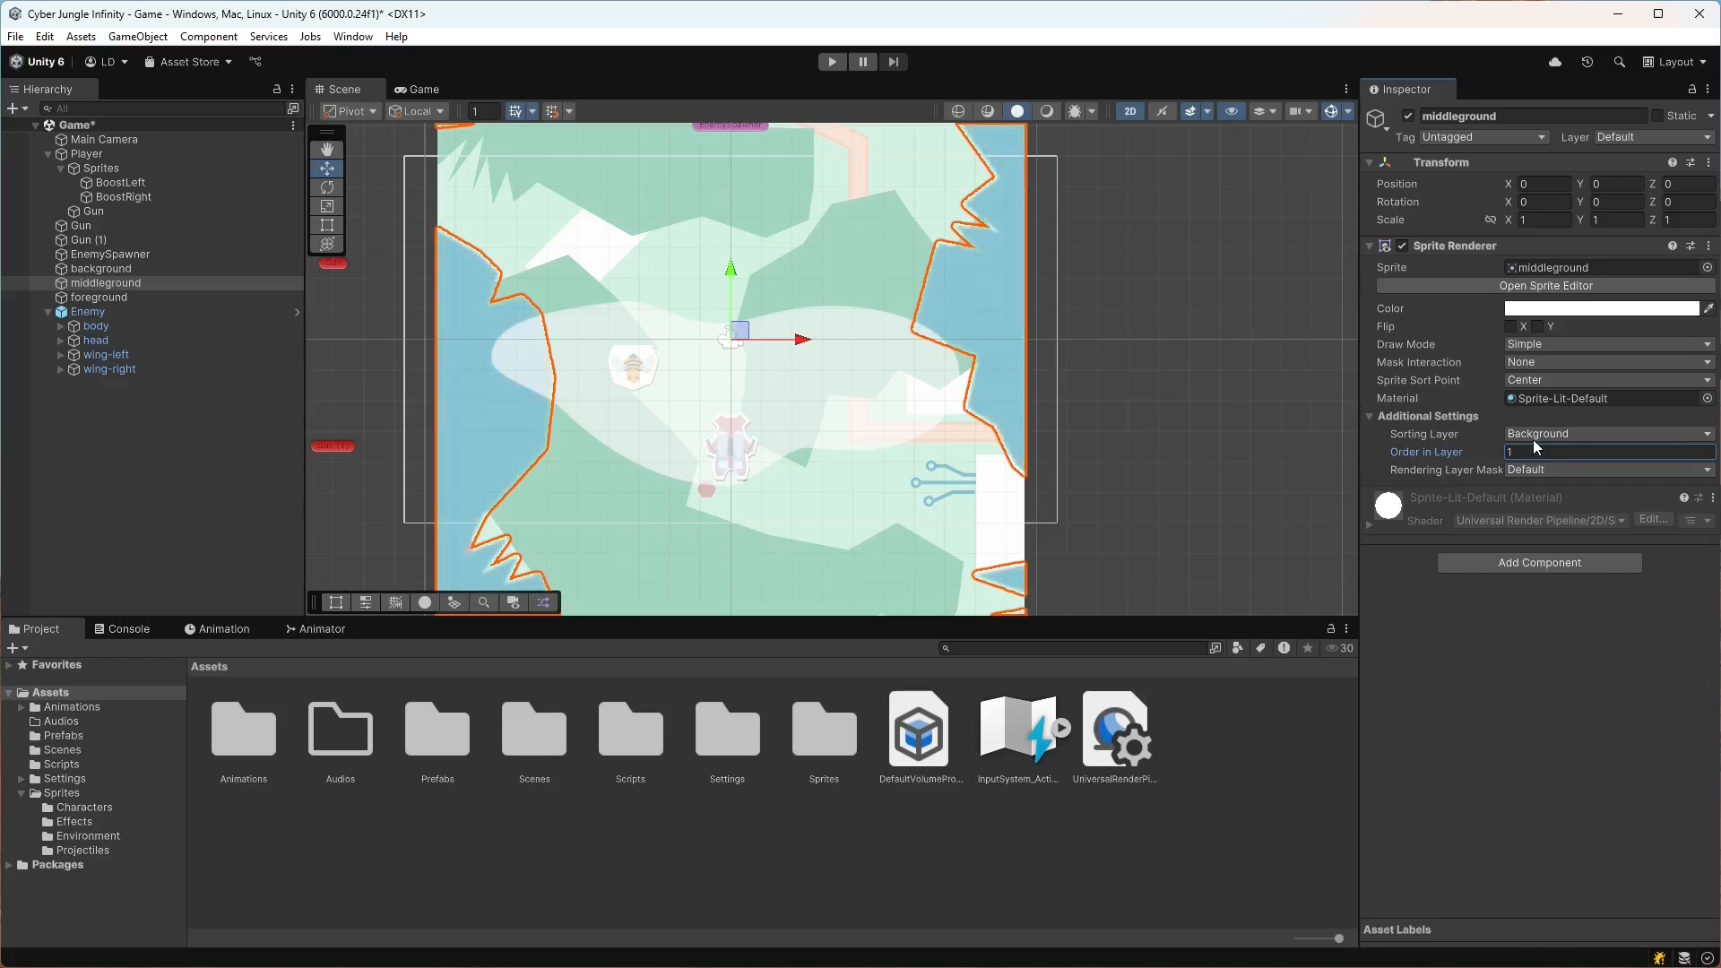
key("Return")
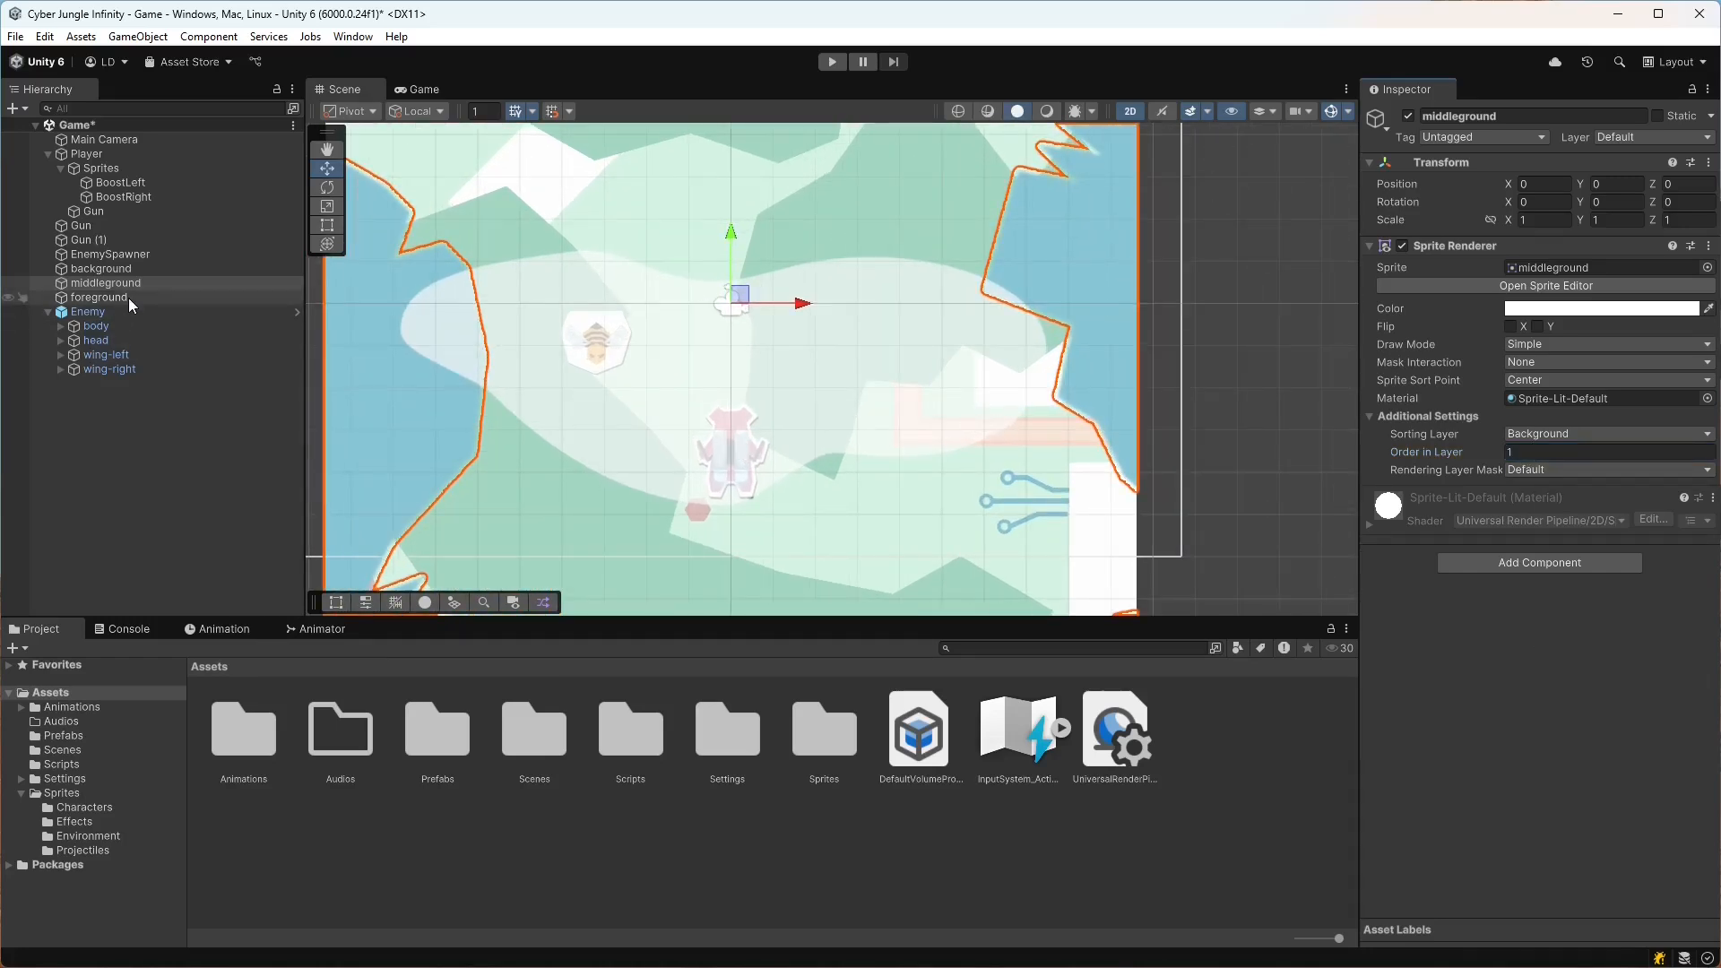
- Assign the foreground sprite to the Foreground sorting layer and set its Order in Layer to 0
left_click(126, 298)
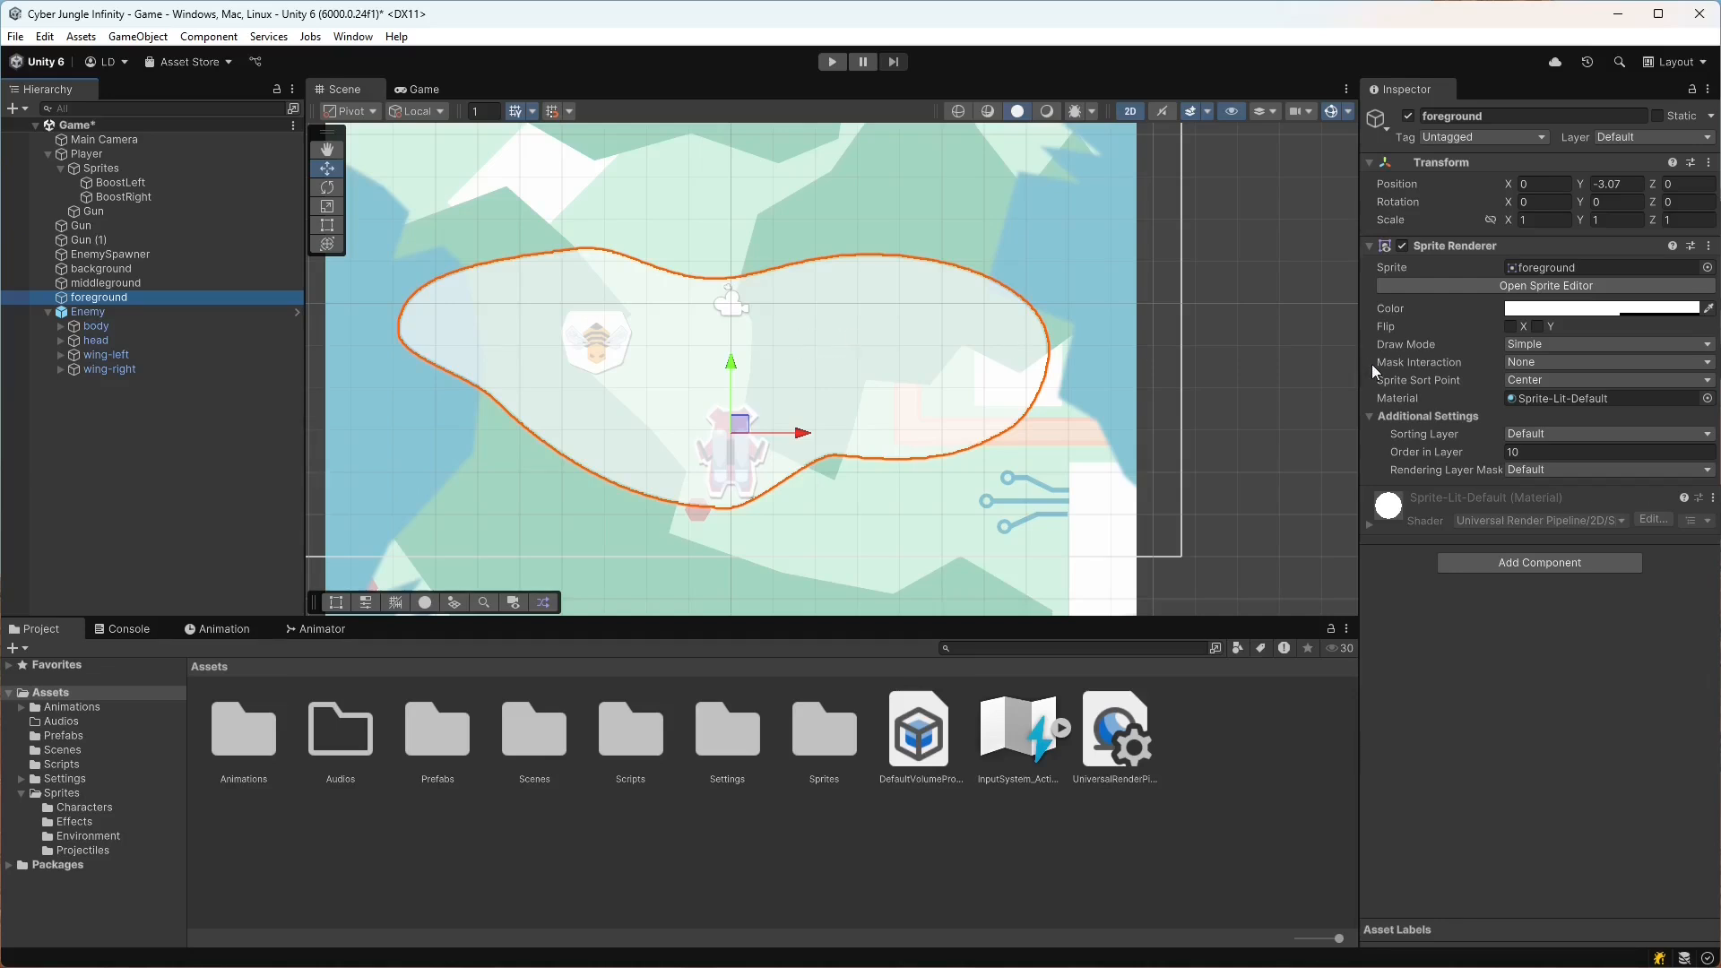
left_click(1545, 433)
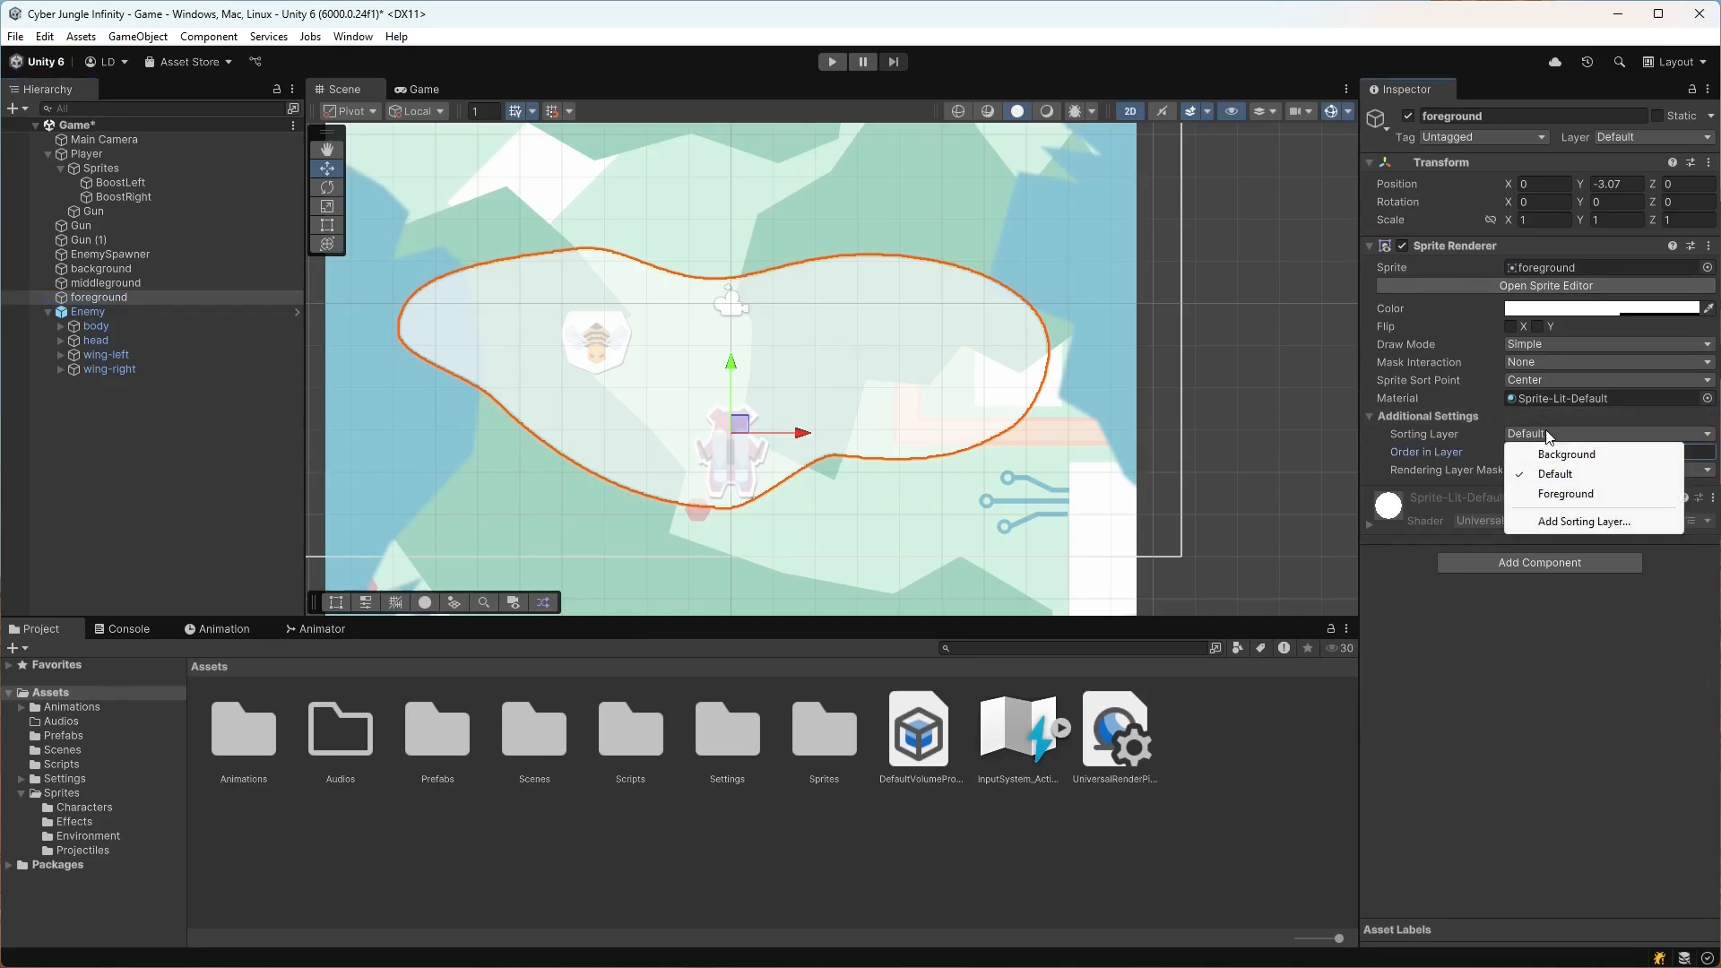
left_click(1551, 499)
left_click(1549, 445)
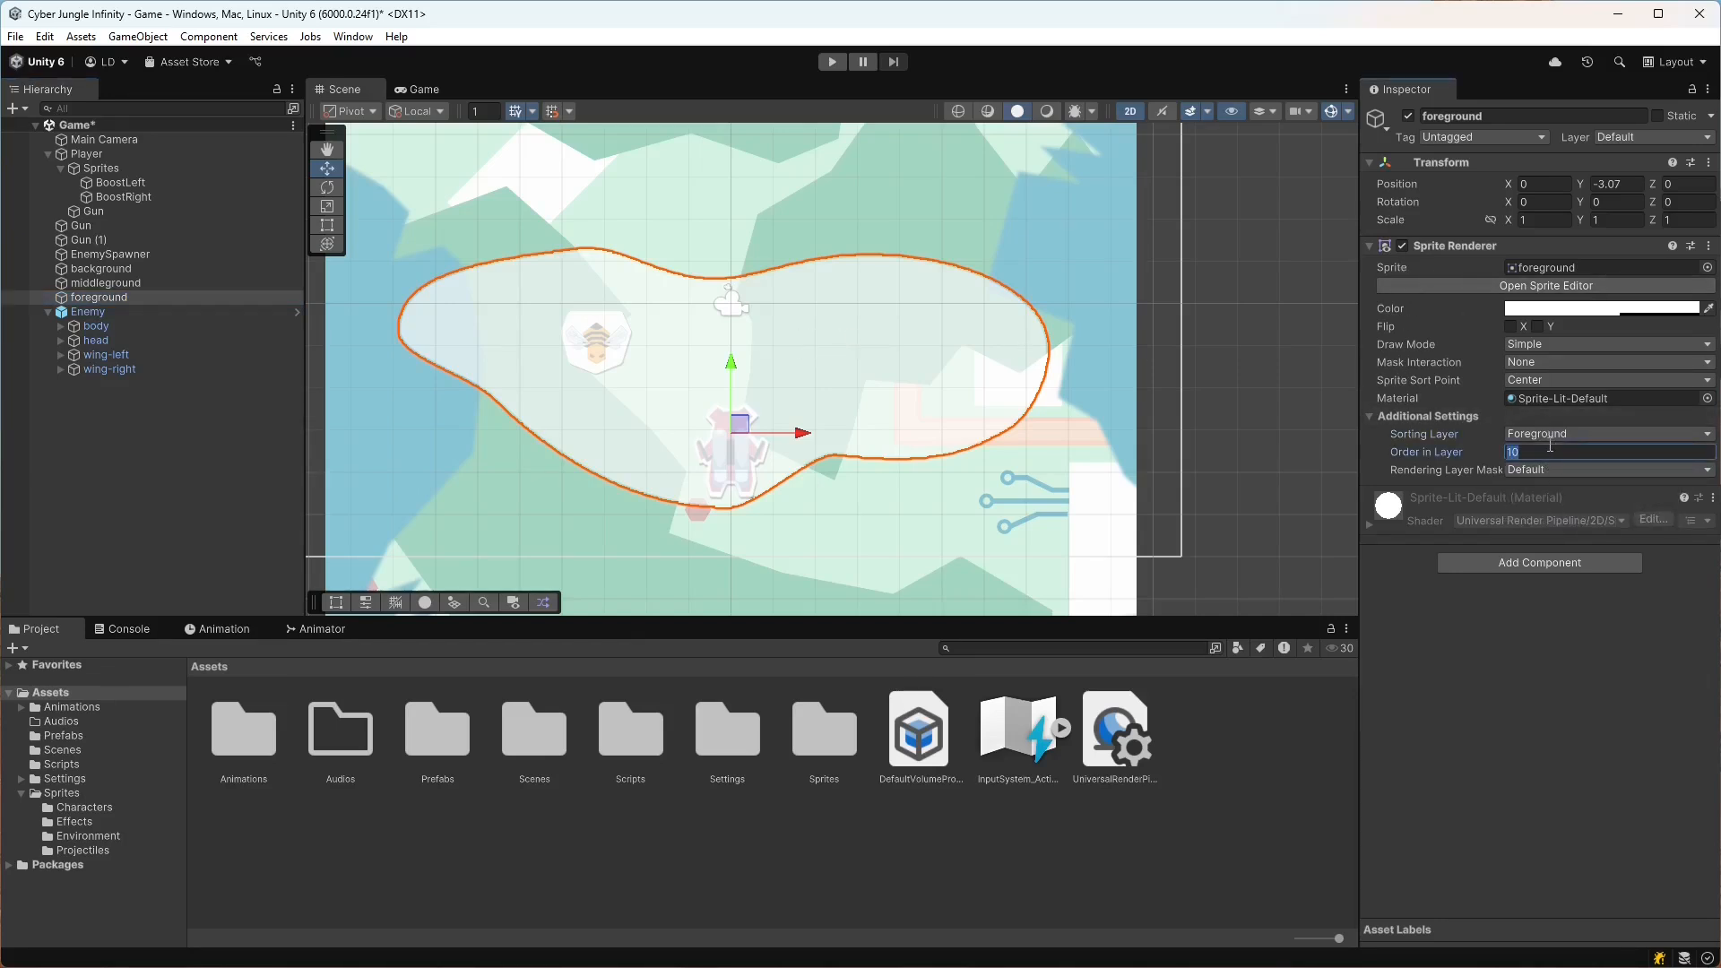
type("0")
left_click(788, 348)
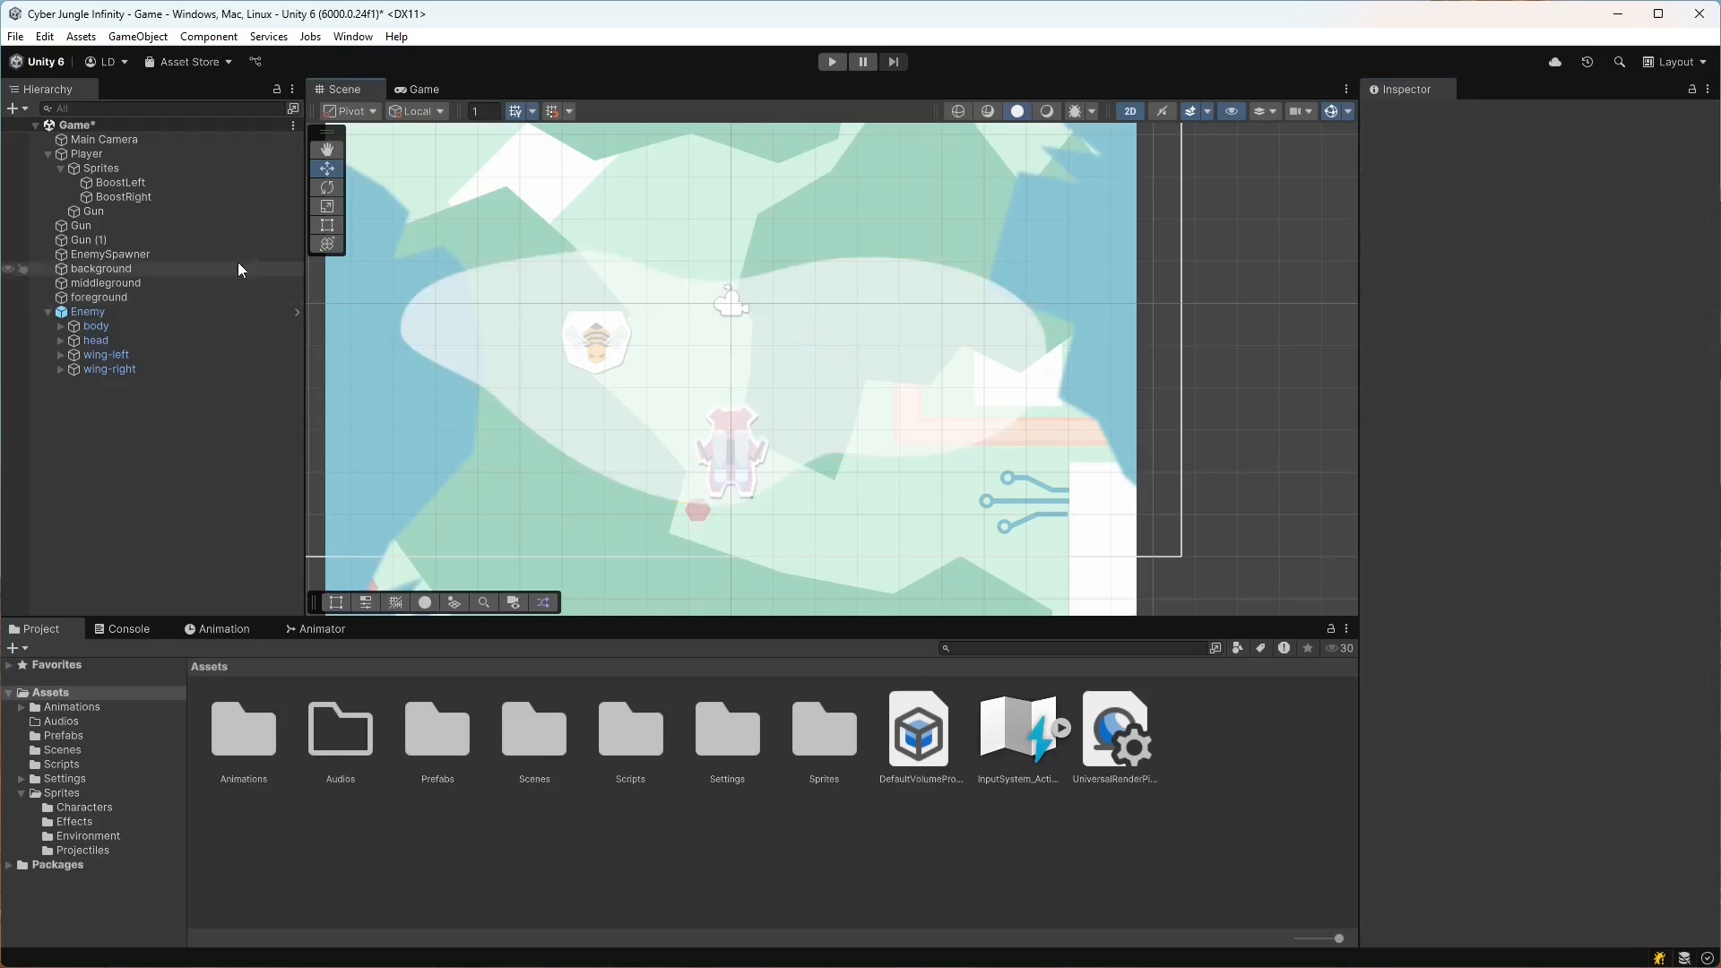
left_click(789, 288)
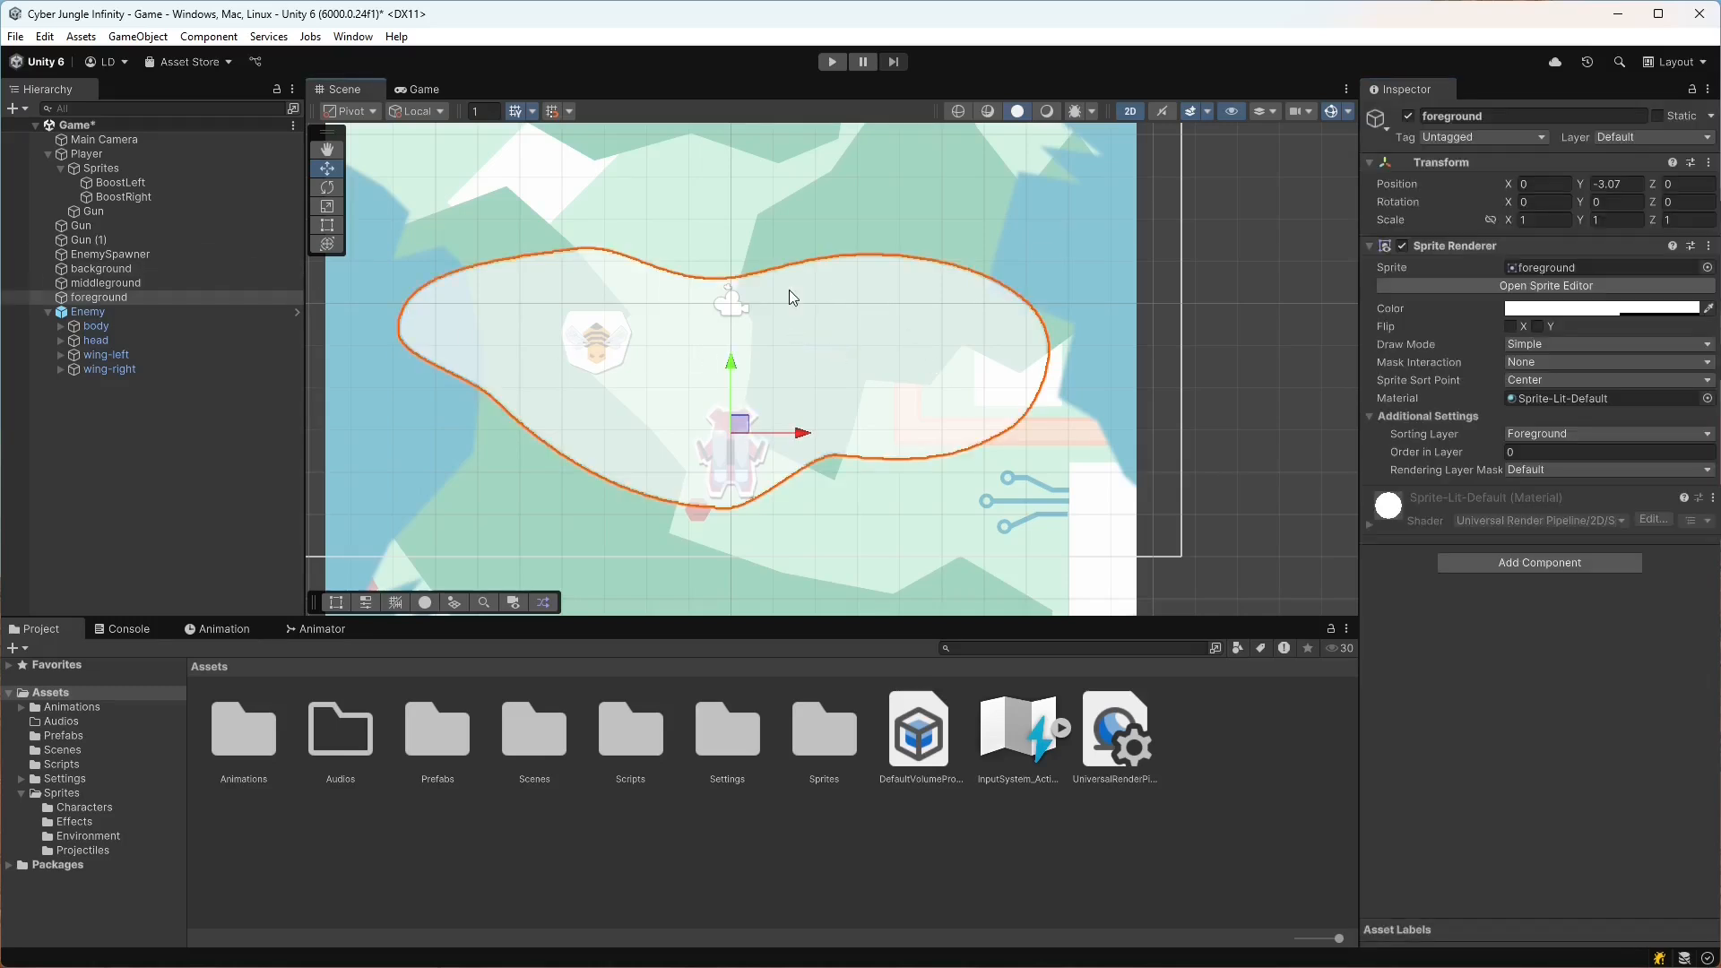
left_click(913, 346)
middle_click_drag(583, 371, 708, 353)
scroll(701, 386, "down", 5)
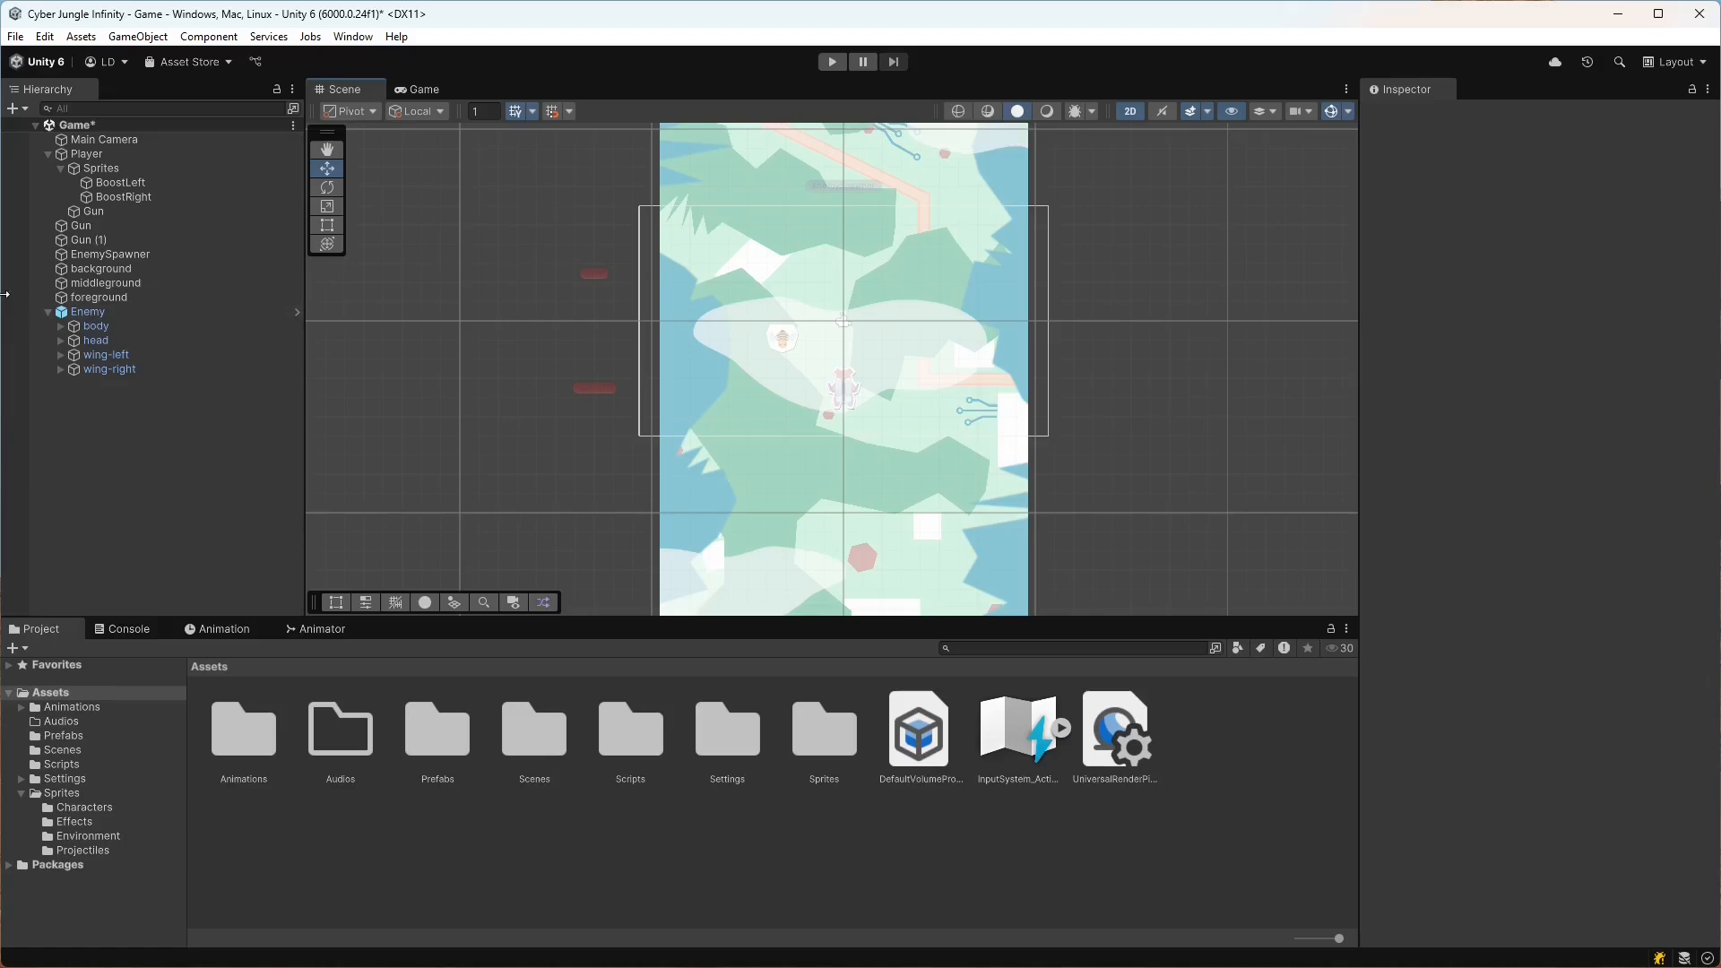
- Scale the background, middleground and foreground sprites together to 1.2 in X and Y
double_click(100, 269)
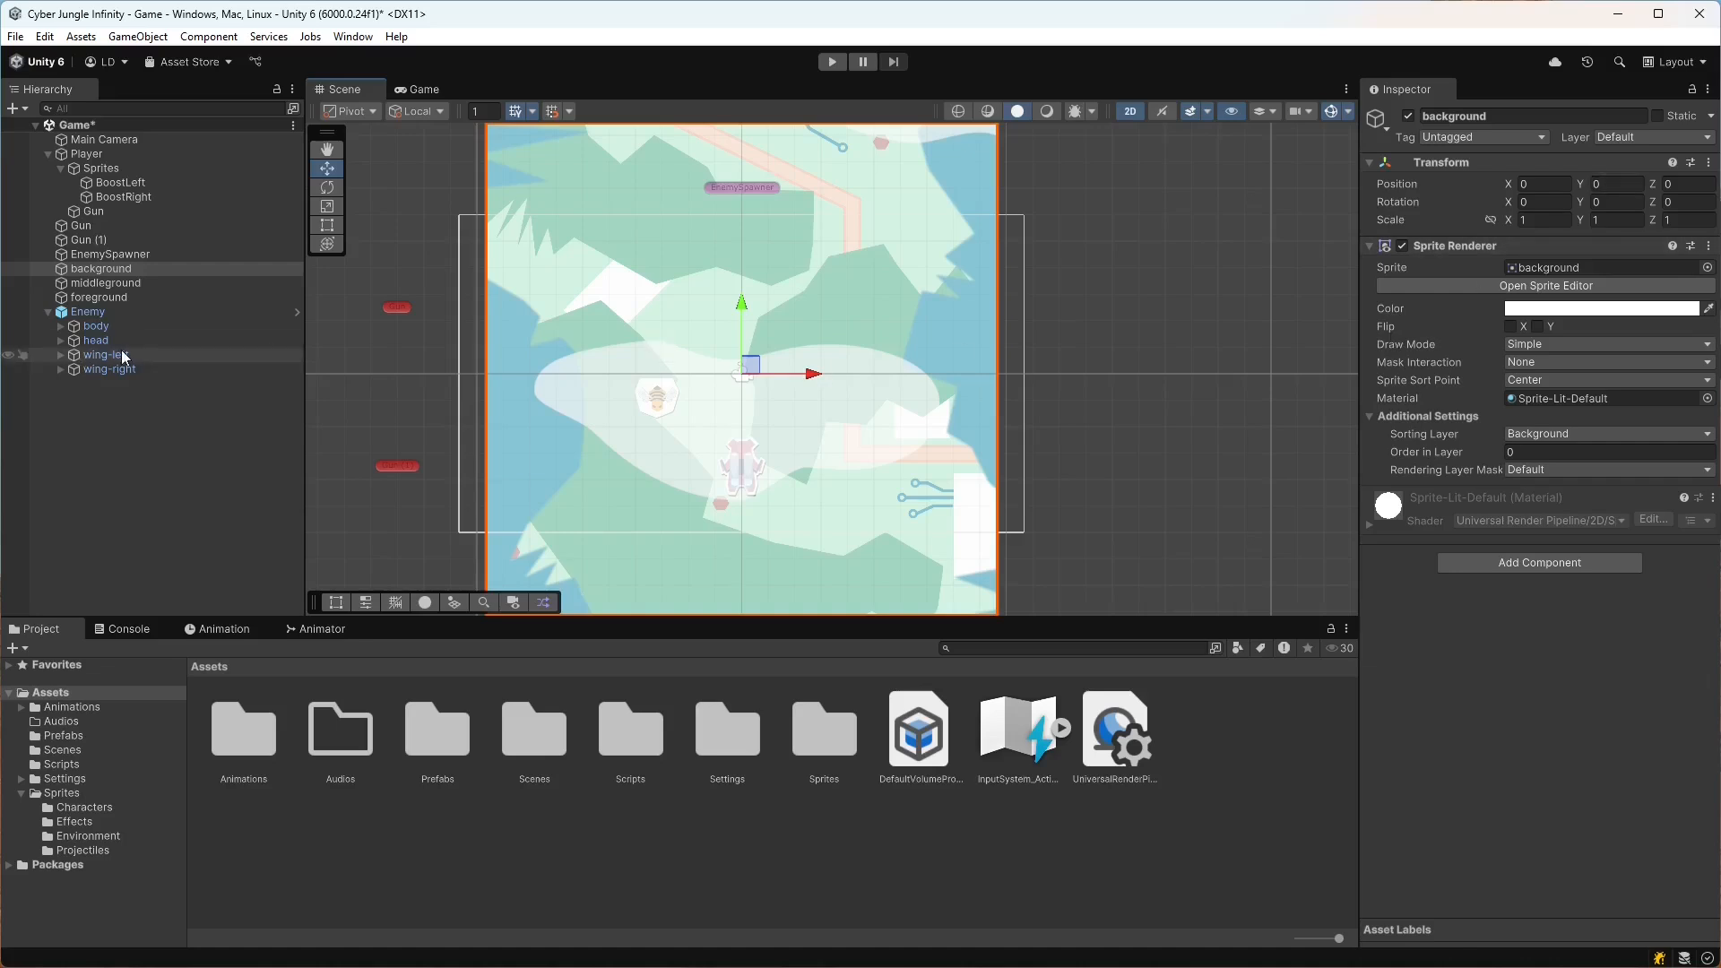
left_click(108, 298, "shift")
left_click_drag(1511, 221, 1519, 223)
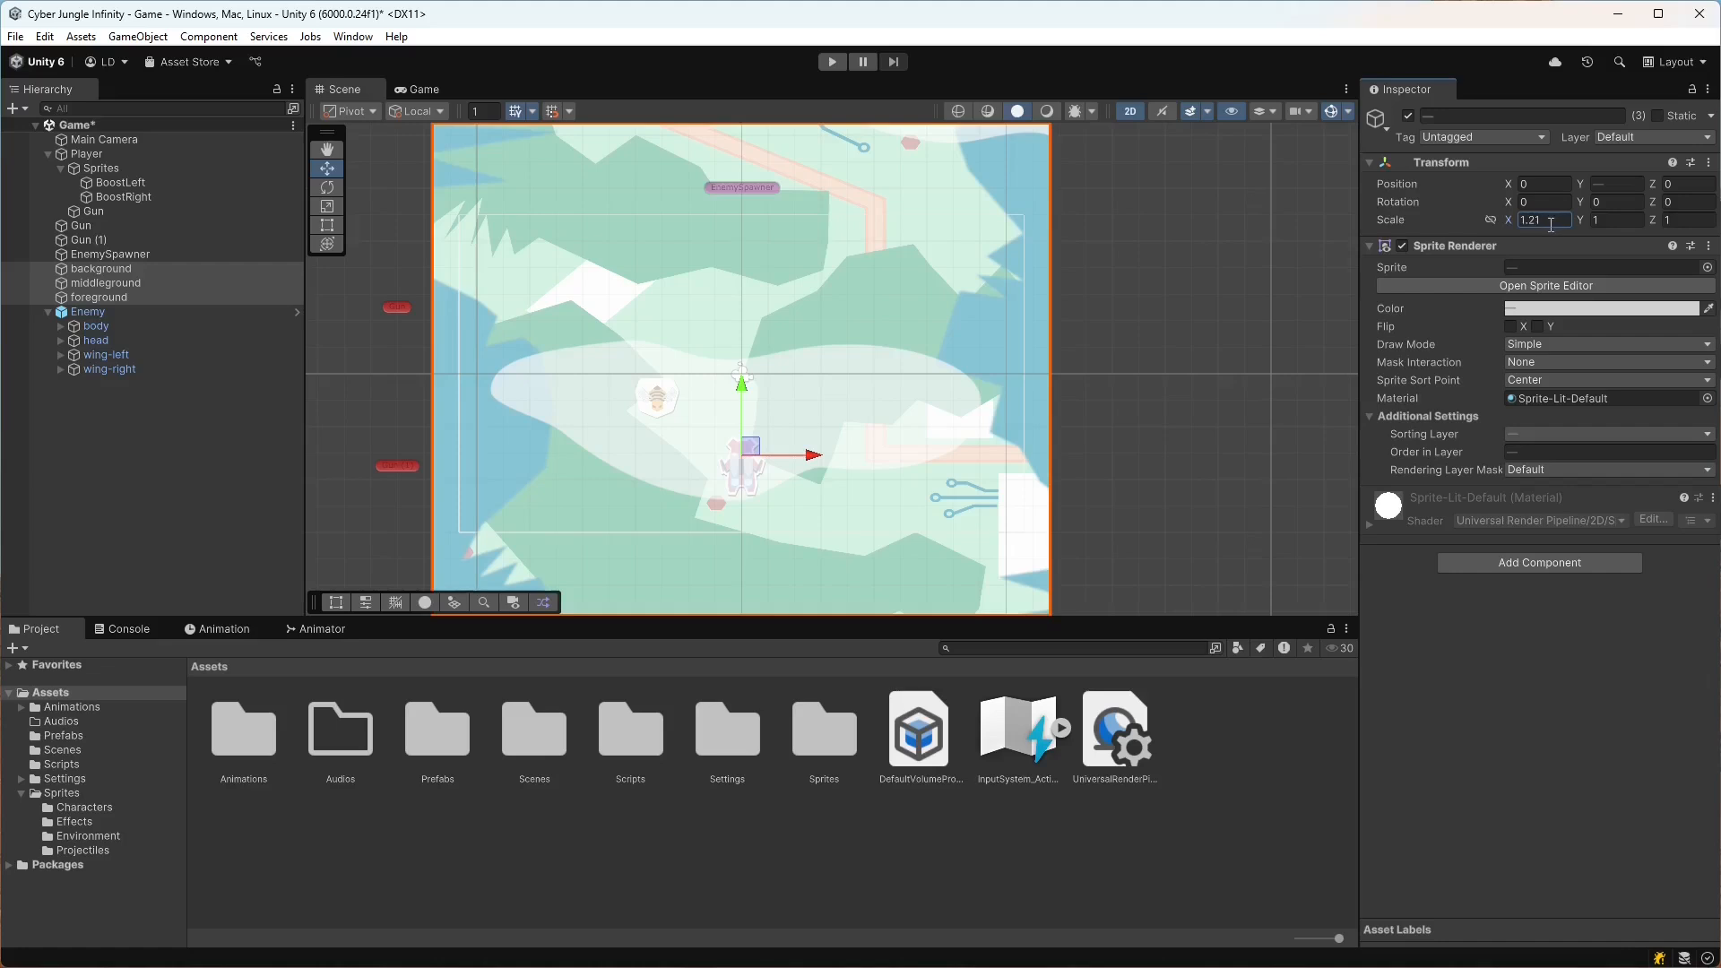
key("BackSpace")
key("Tab")
type("1,")
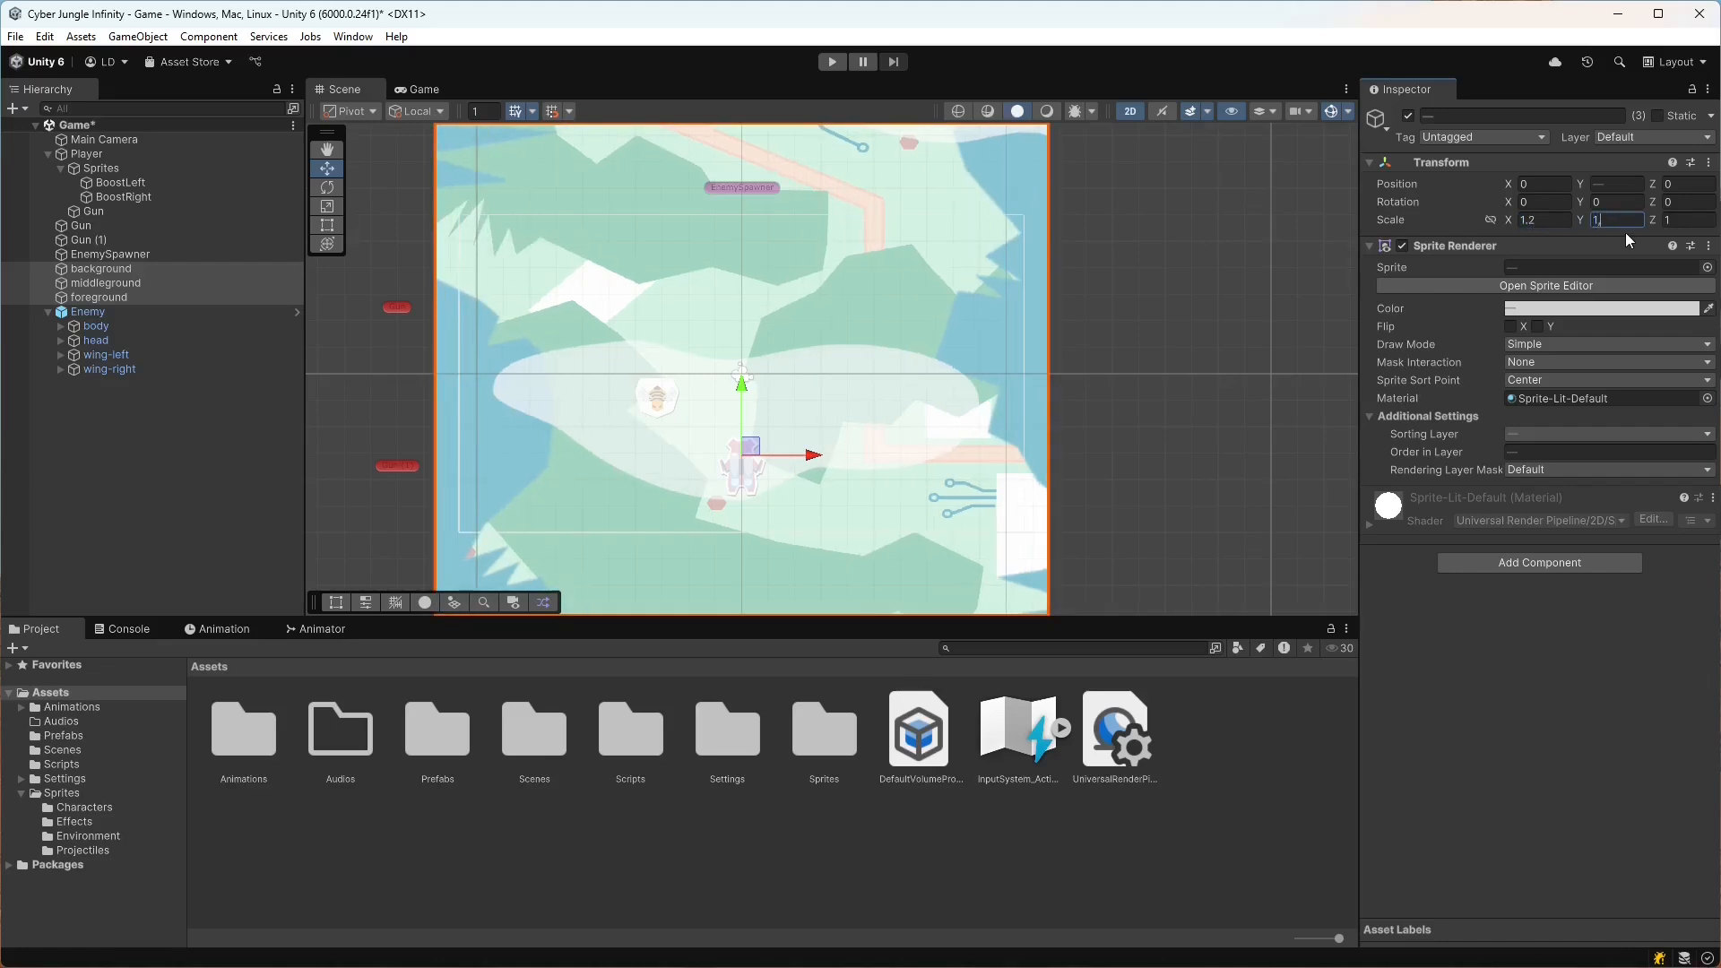
type("2")
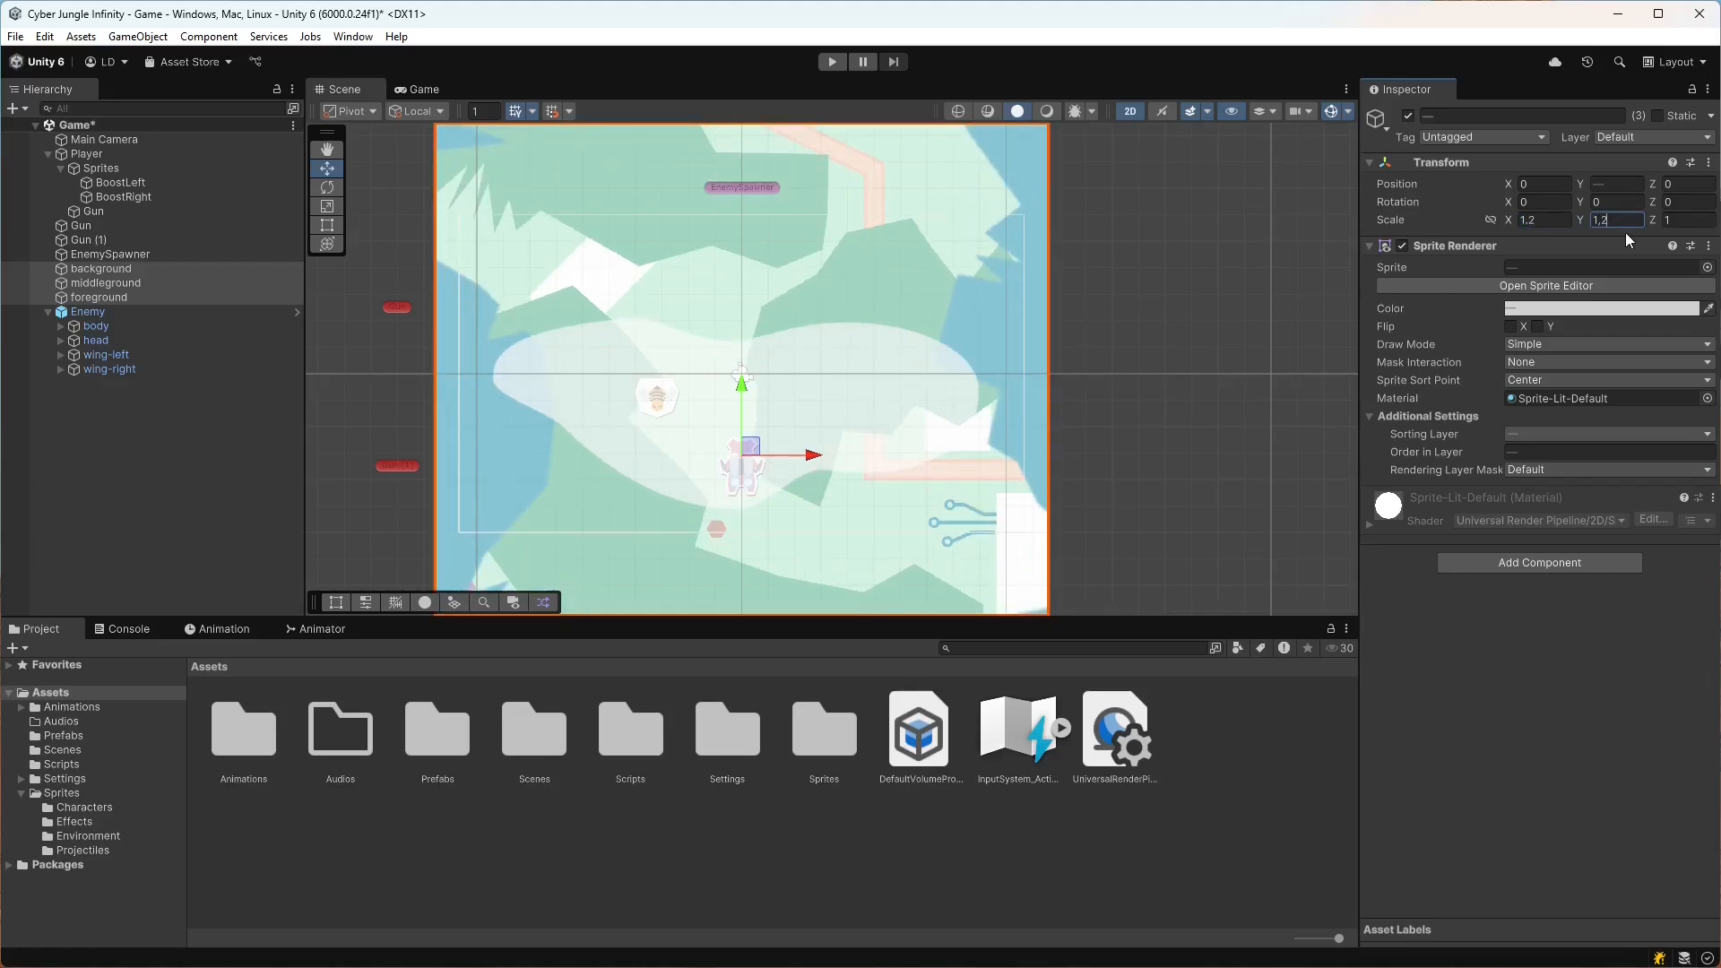
- Align the background, middleground and foreground sprites by setting their shared Y position to 0
left_click(84, 266)
left_click(105, 290, "shift")
left_click(1622, 185)
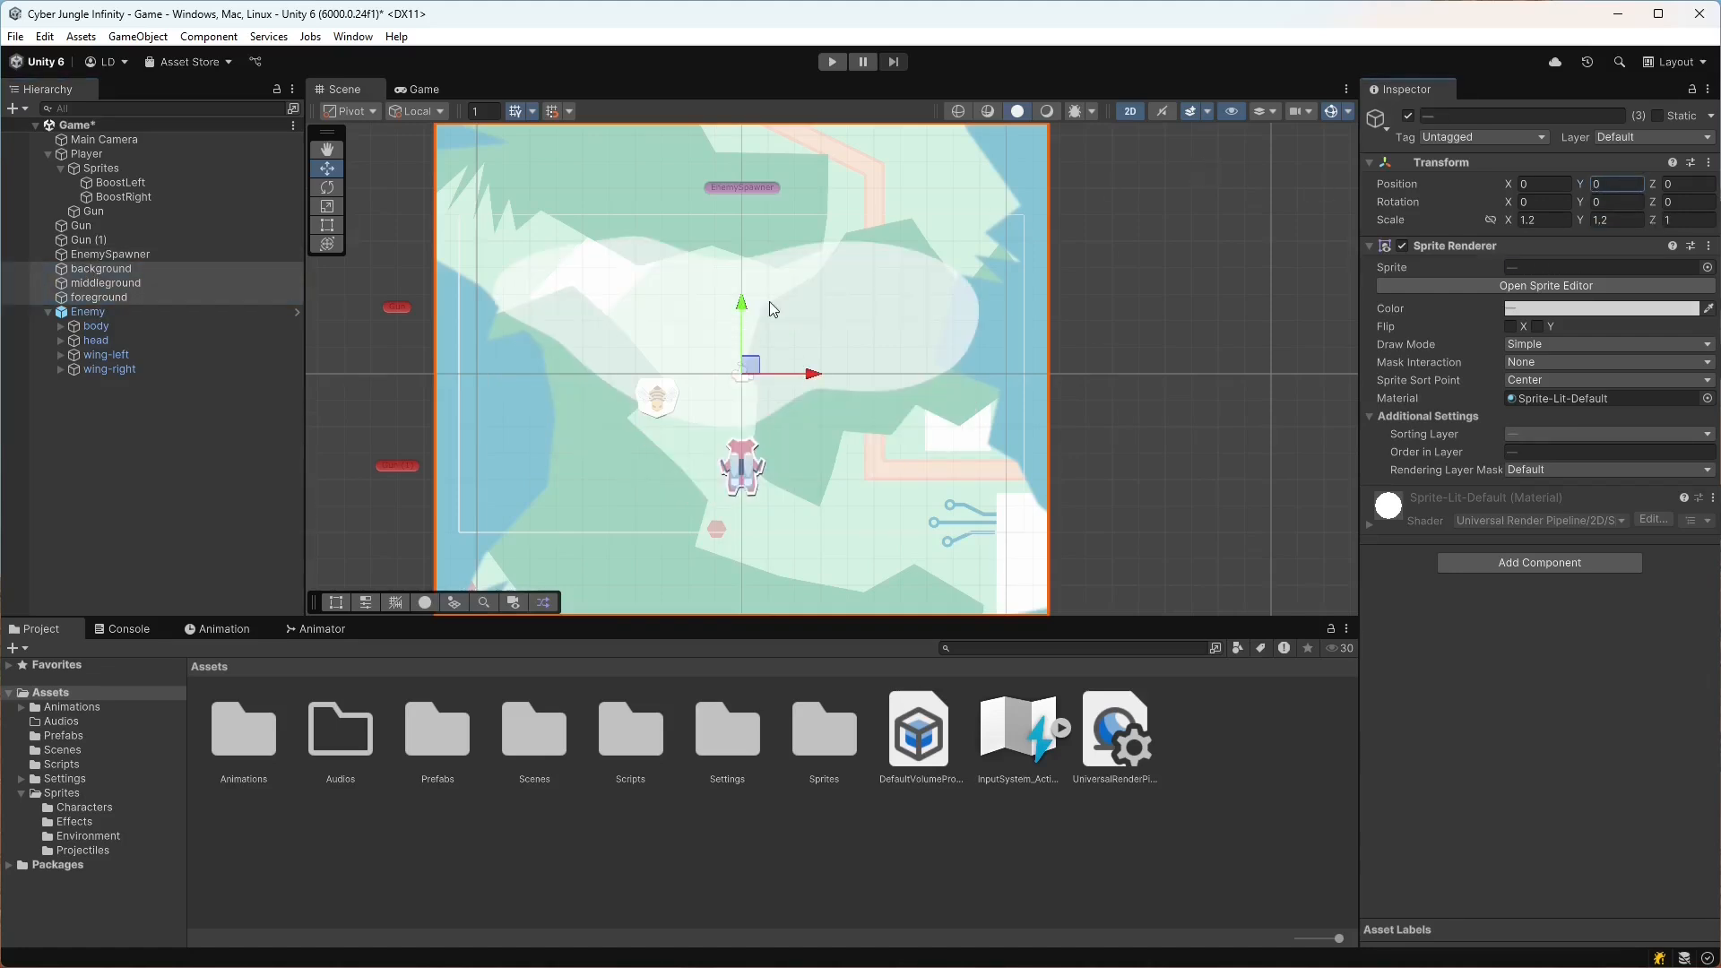
- Move the background, middleground and foreground sprites up together to a Y position of 26
scroll(772, 308, "down", 12)
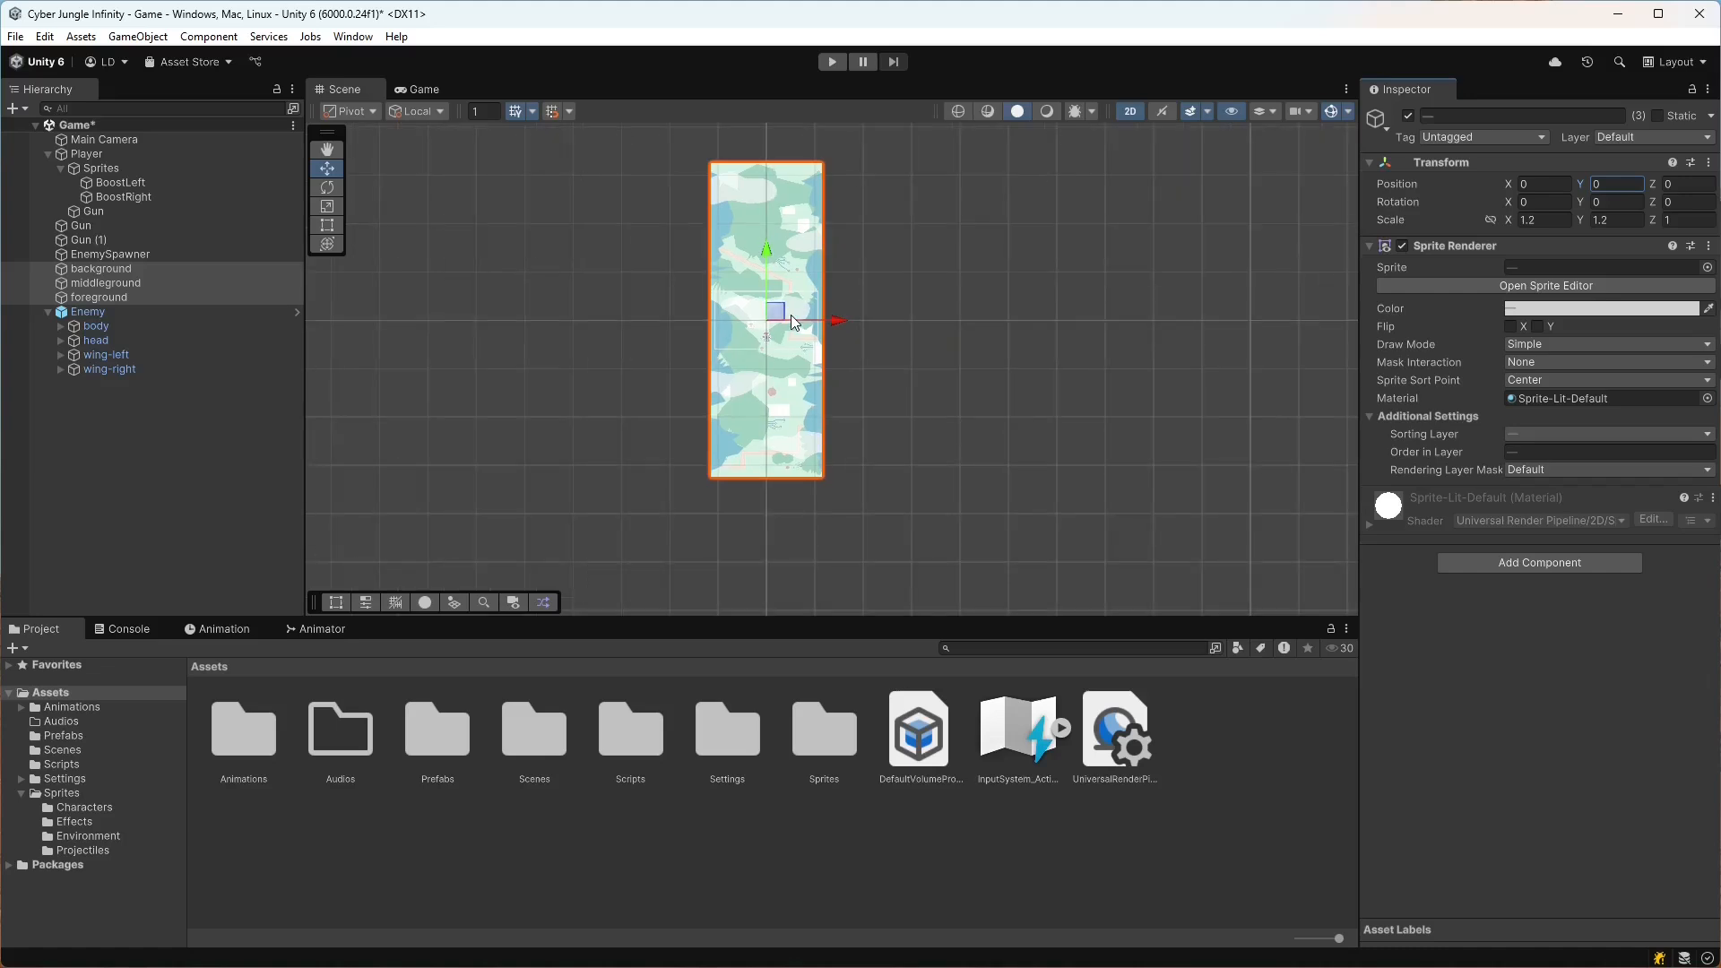
middle_click_drag(809, 365, 701, 360)
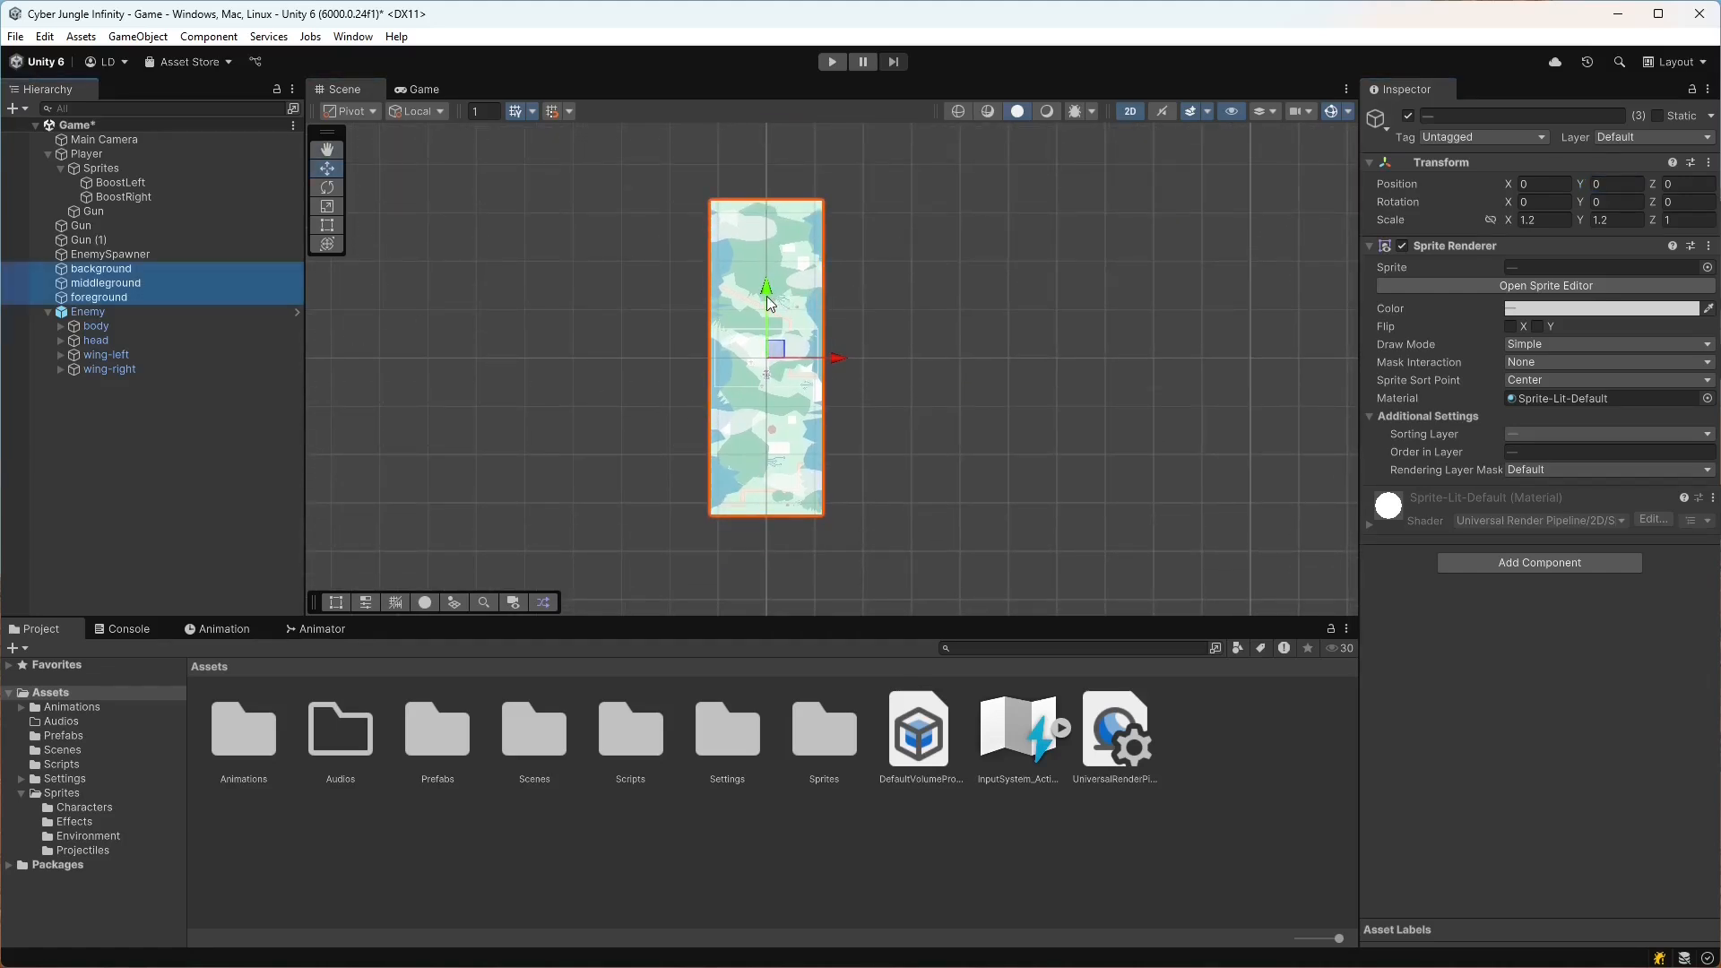
left_click_drag(767, 296, 786, 176)
scroll(796, 301, "up", 2)
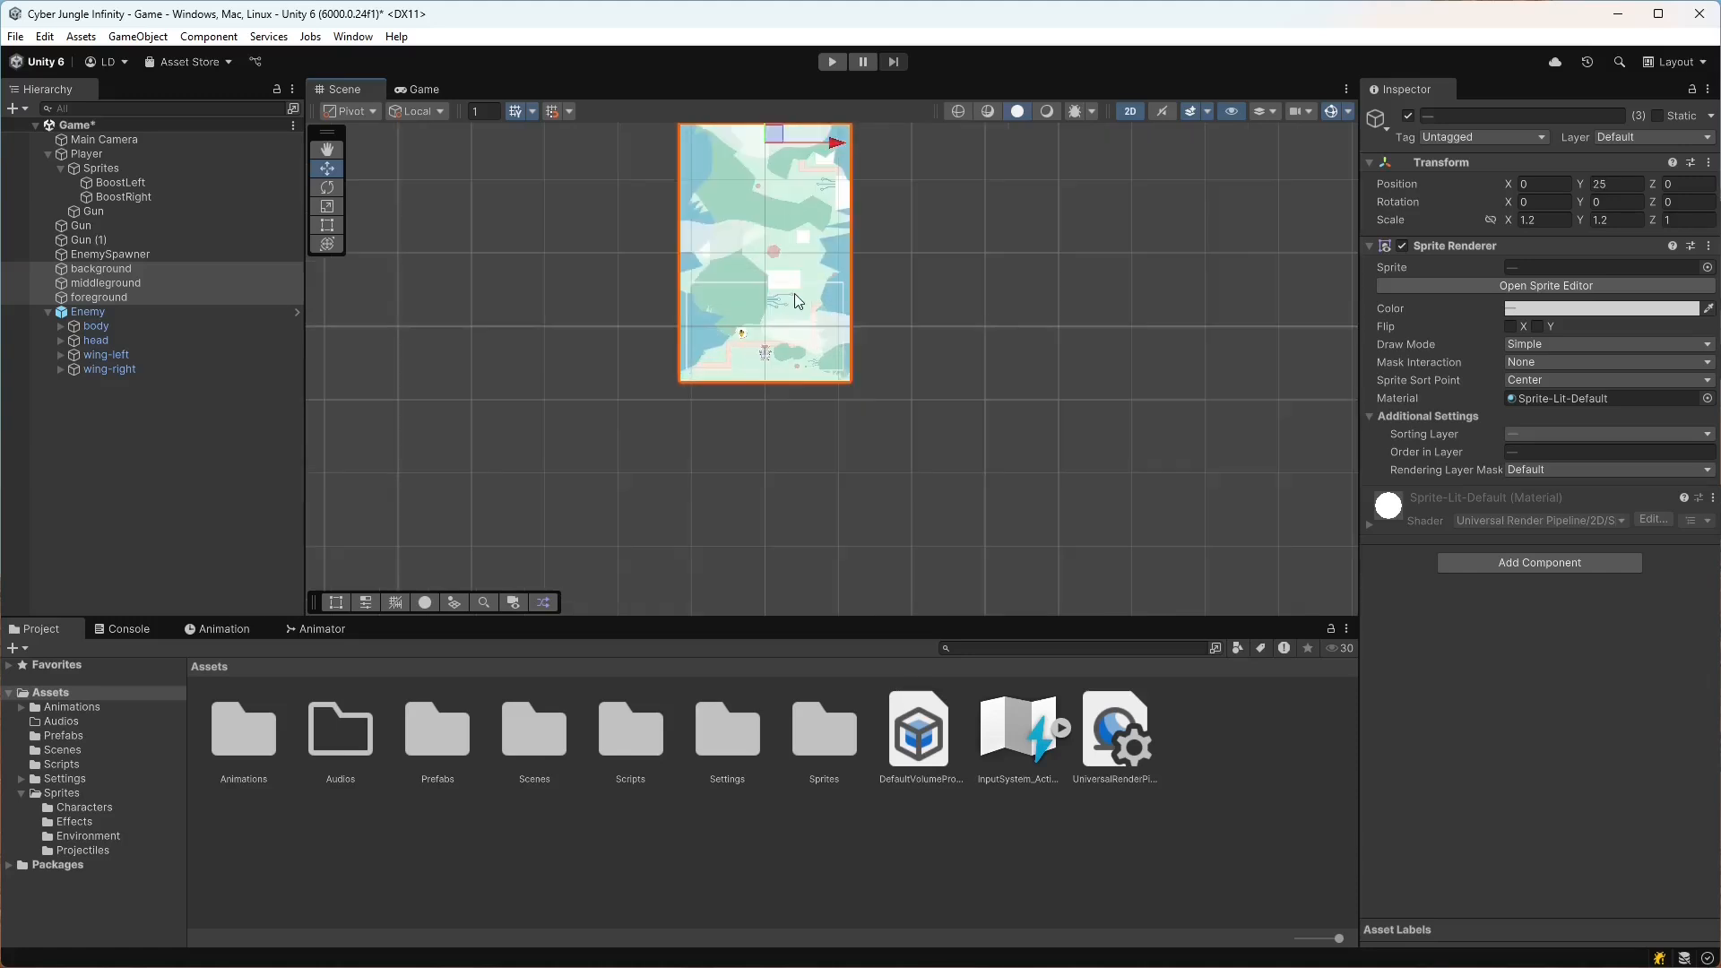
scroll(796, 301, "up", 3)
left_click_drag(738, 192, 737, 179)
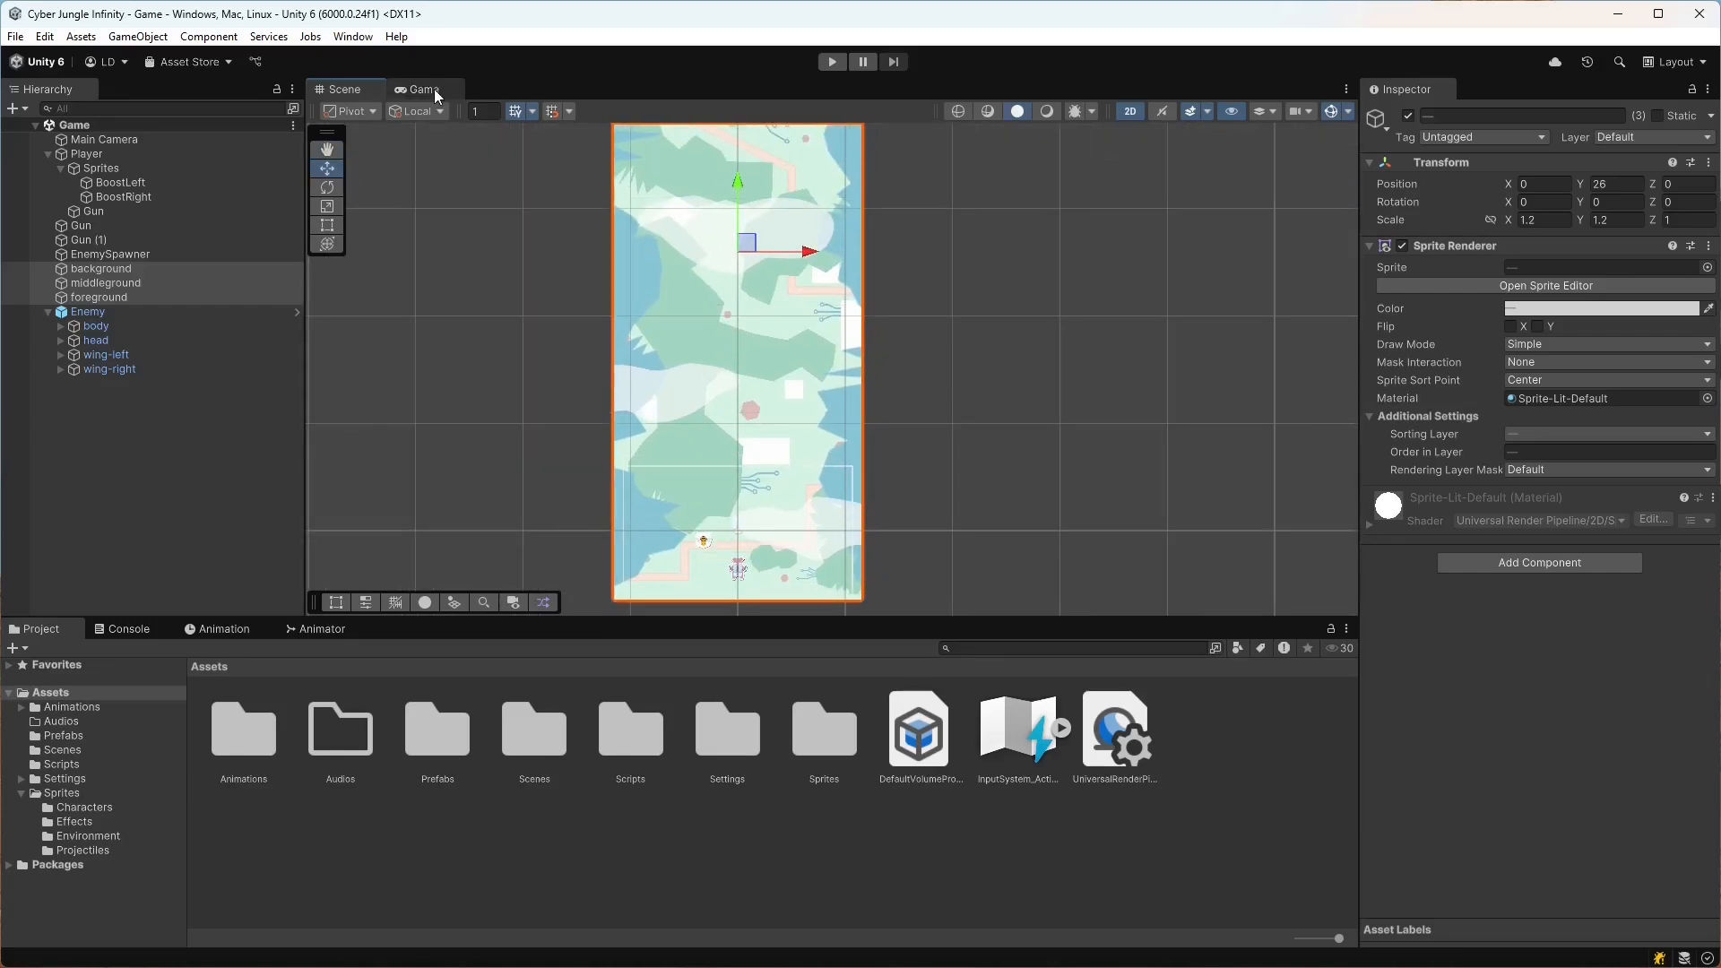
- Show the Game view and delete the Enemy object from the scene
left_click(424, 89)
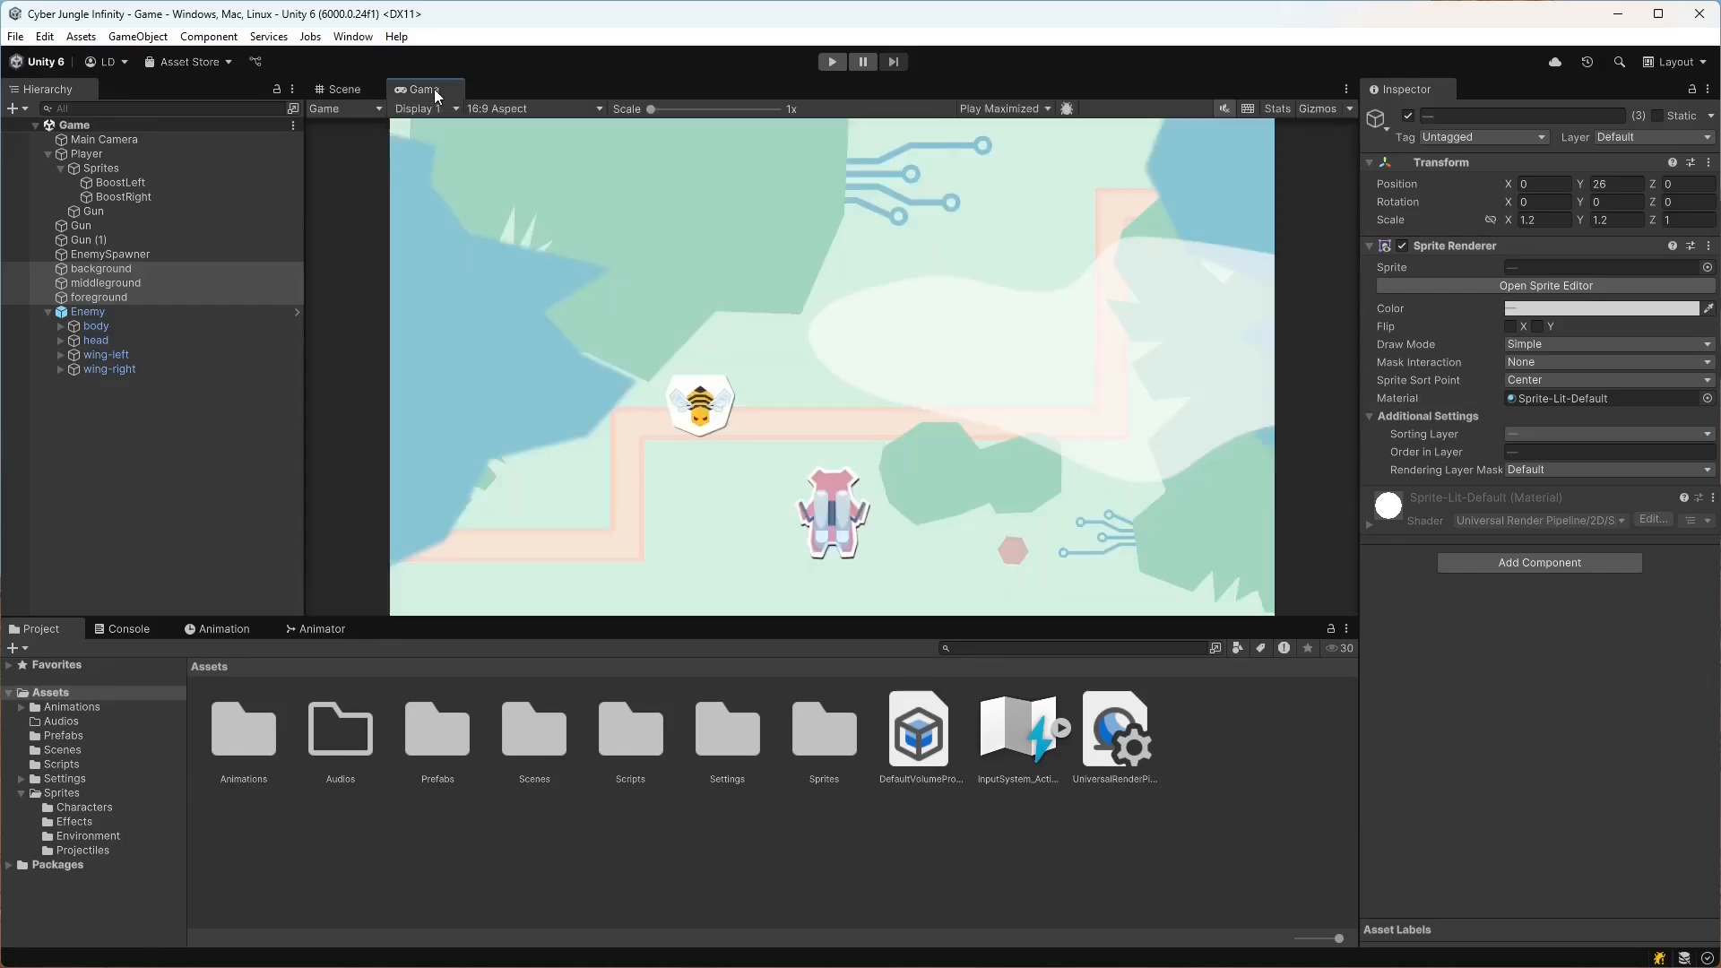
left_click(106, 312)
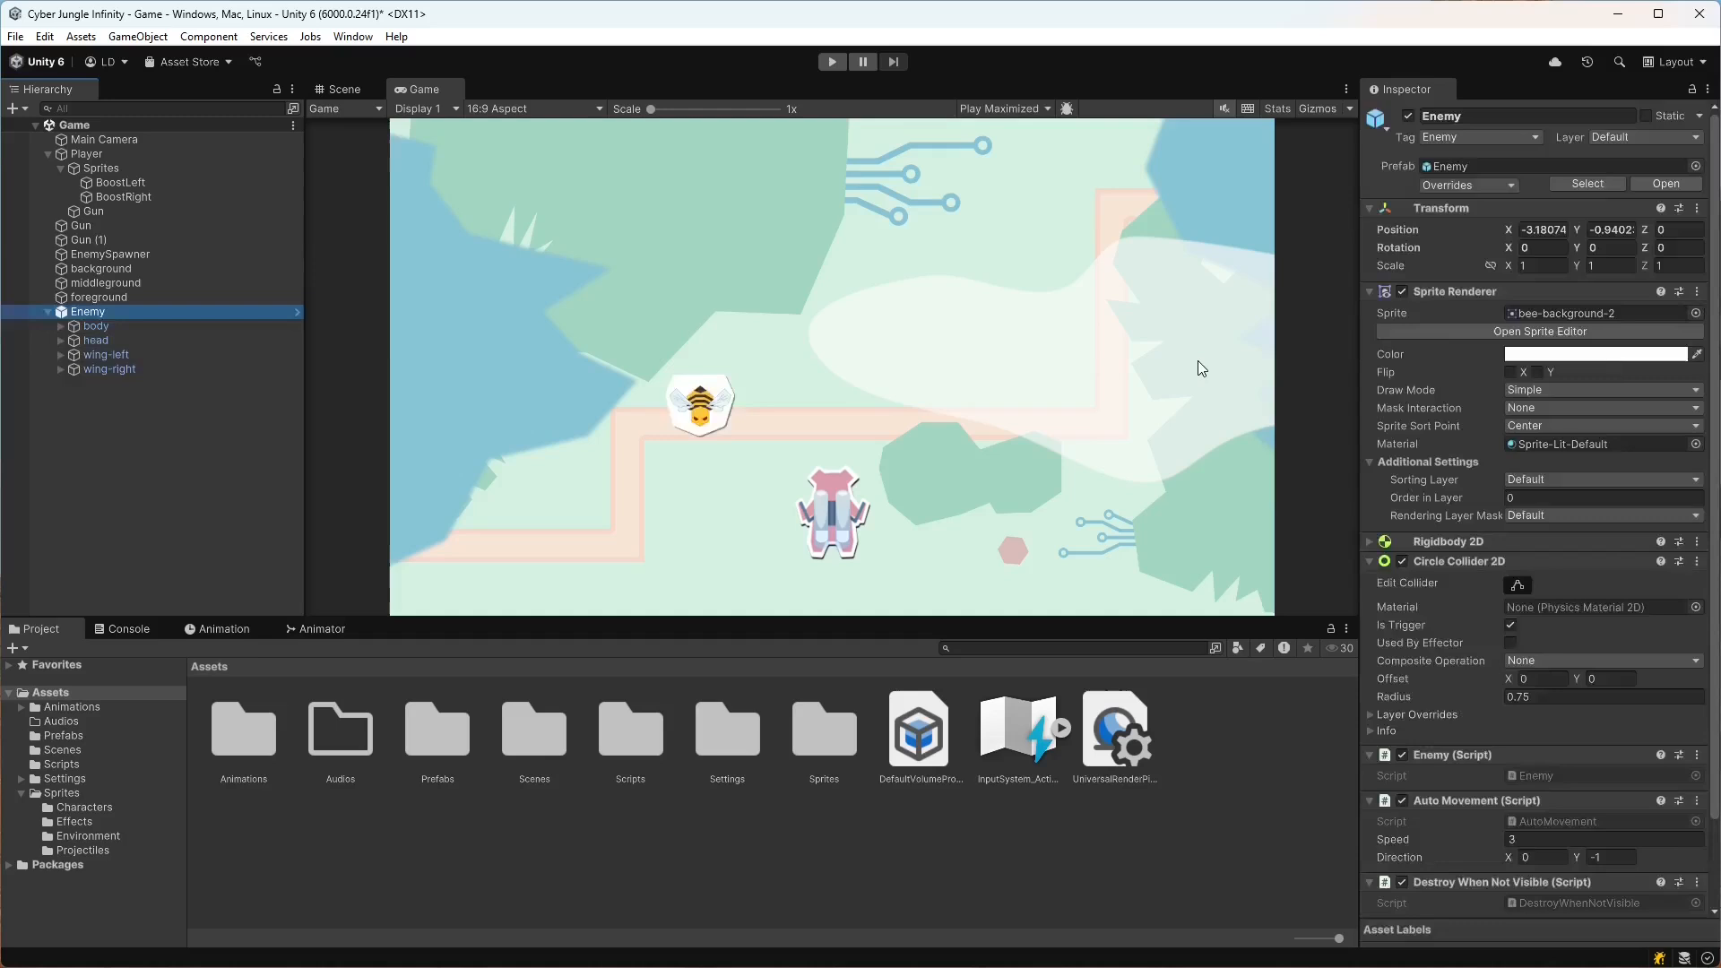
key("Delete")
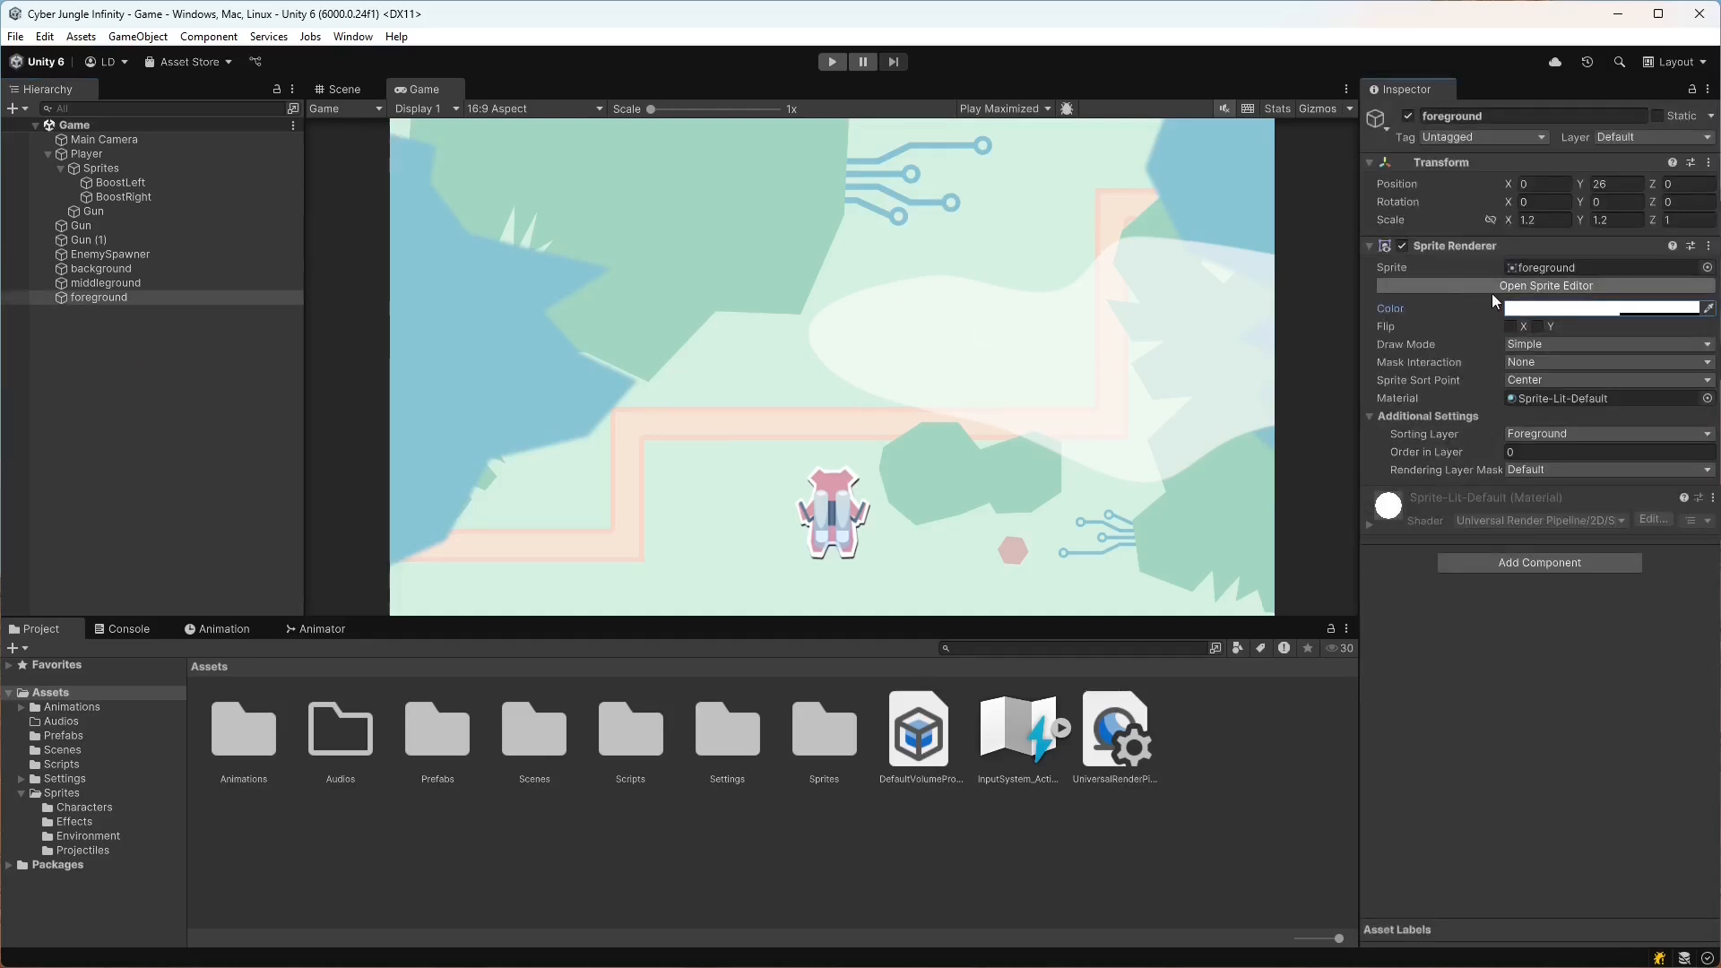
- Make the foreground sprite more transparent by setting its color's alpha to 100
left_click(1570, 310)
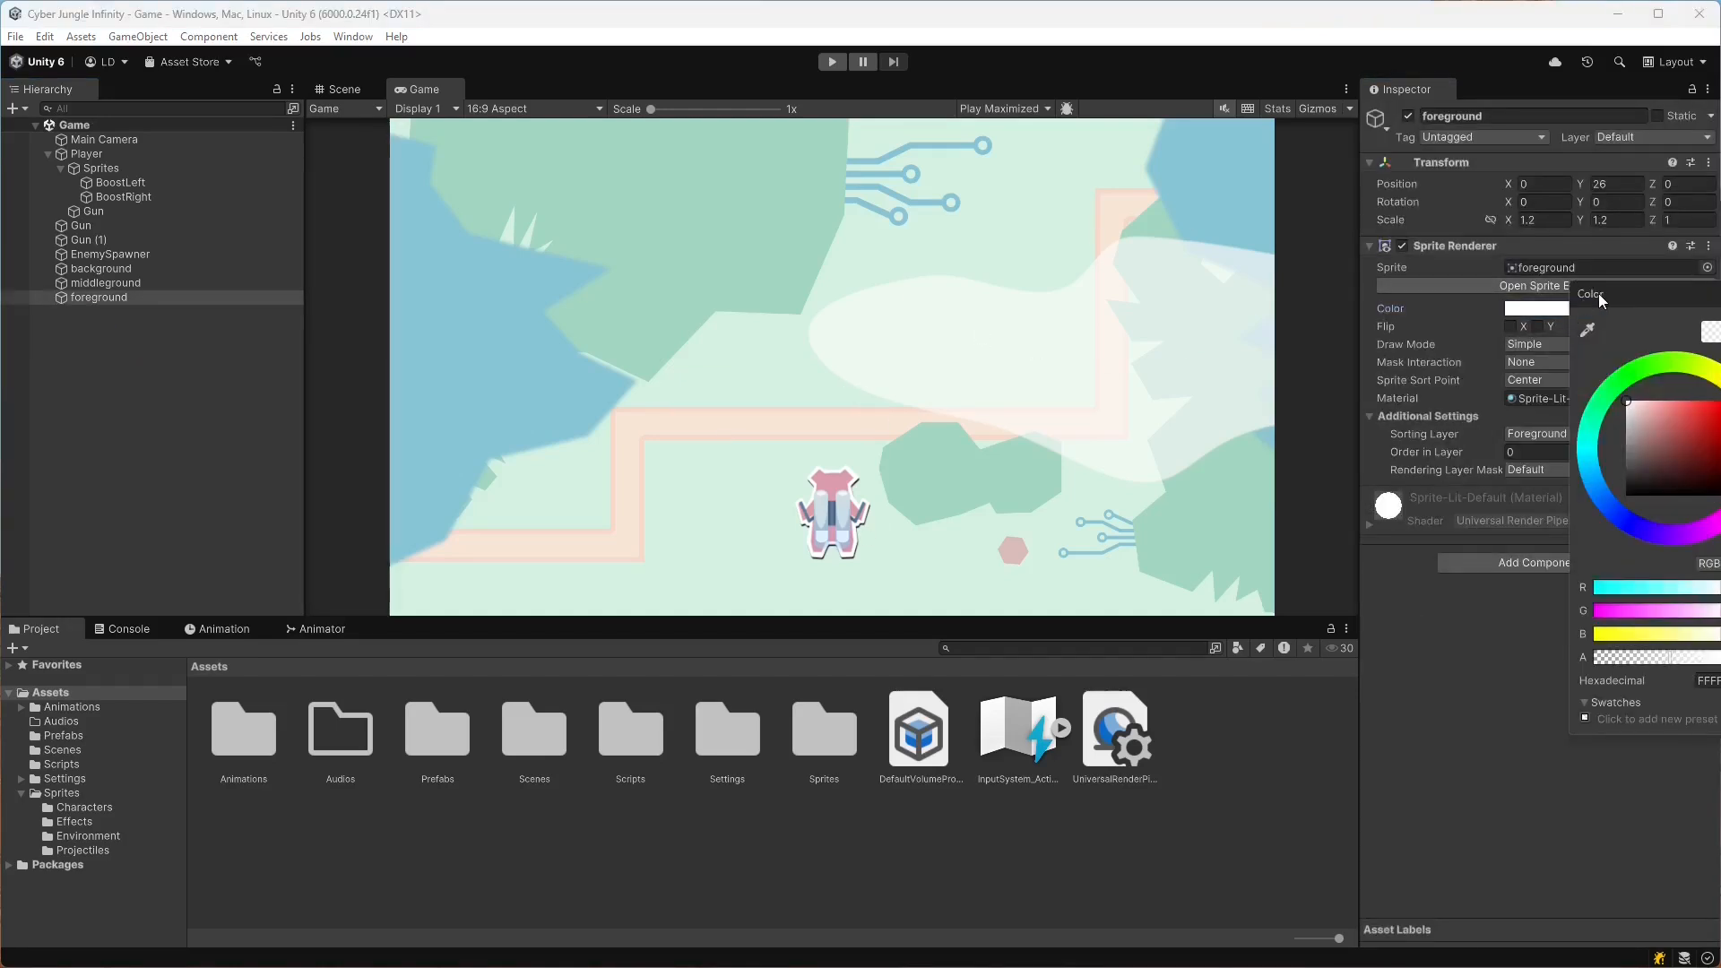
left_click_drag(1599, 293, 1193, 194)
left_click(1341, 559)
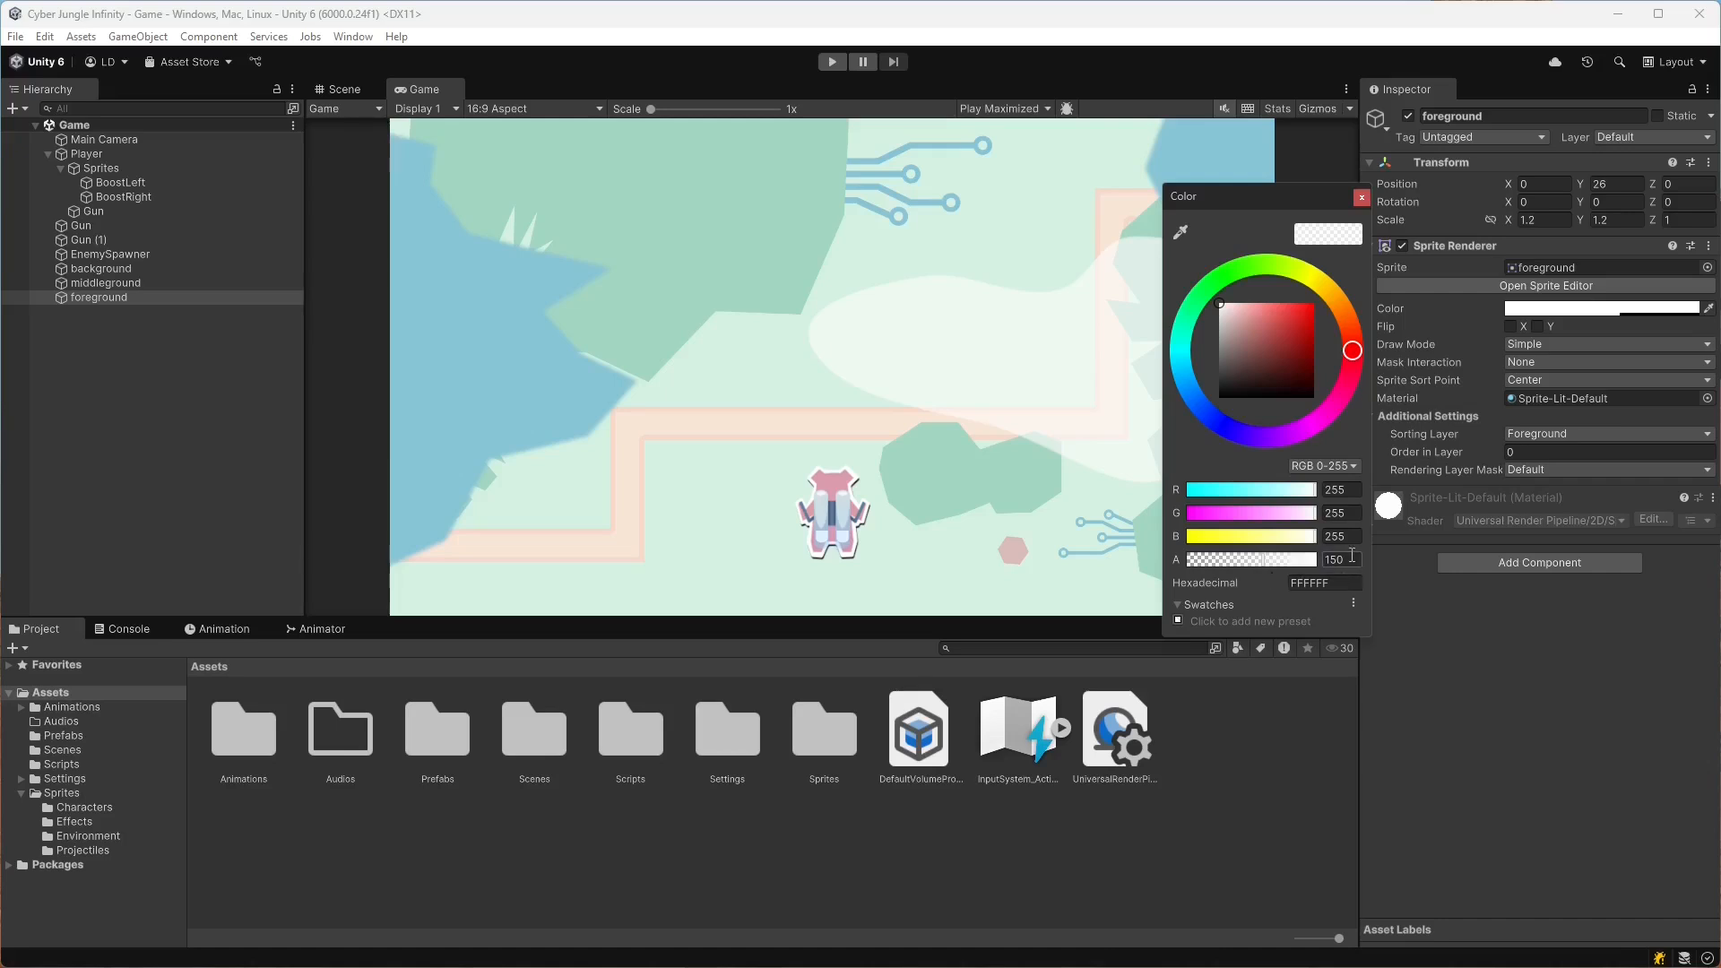
type("100")
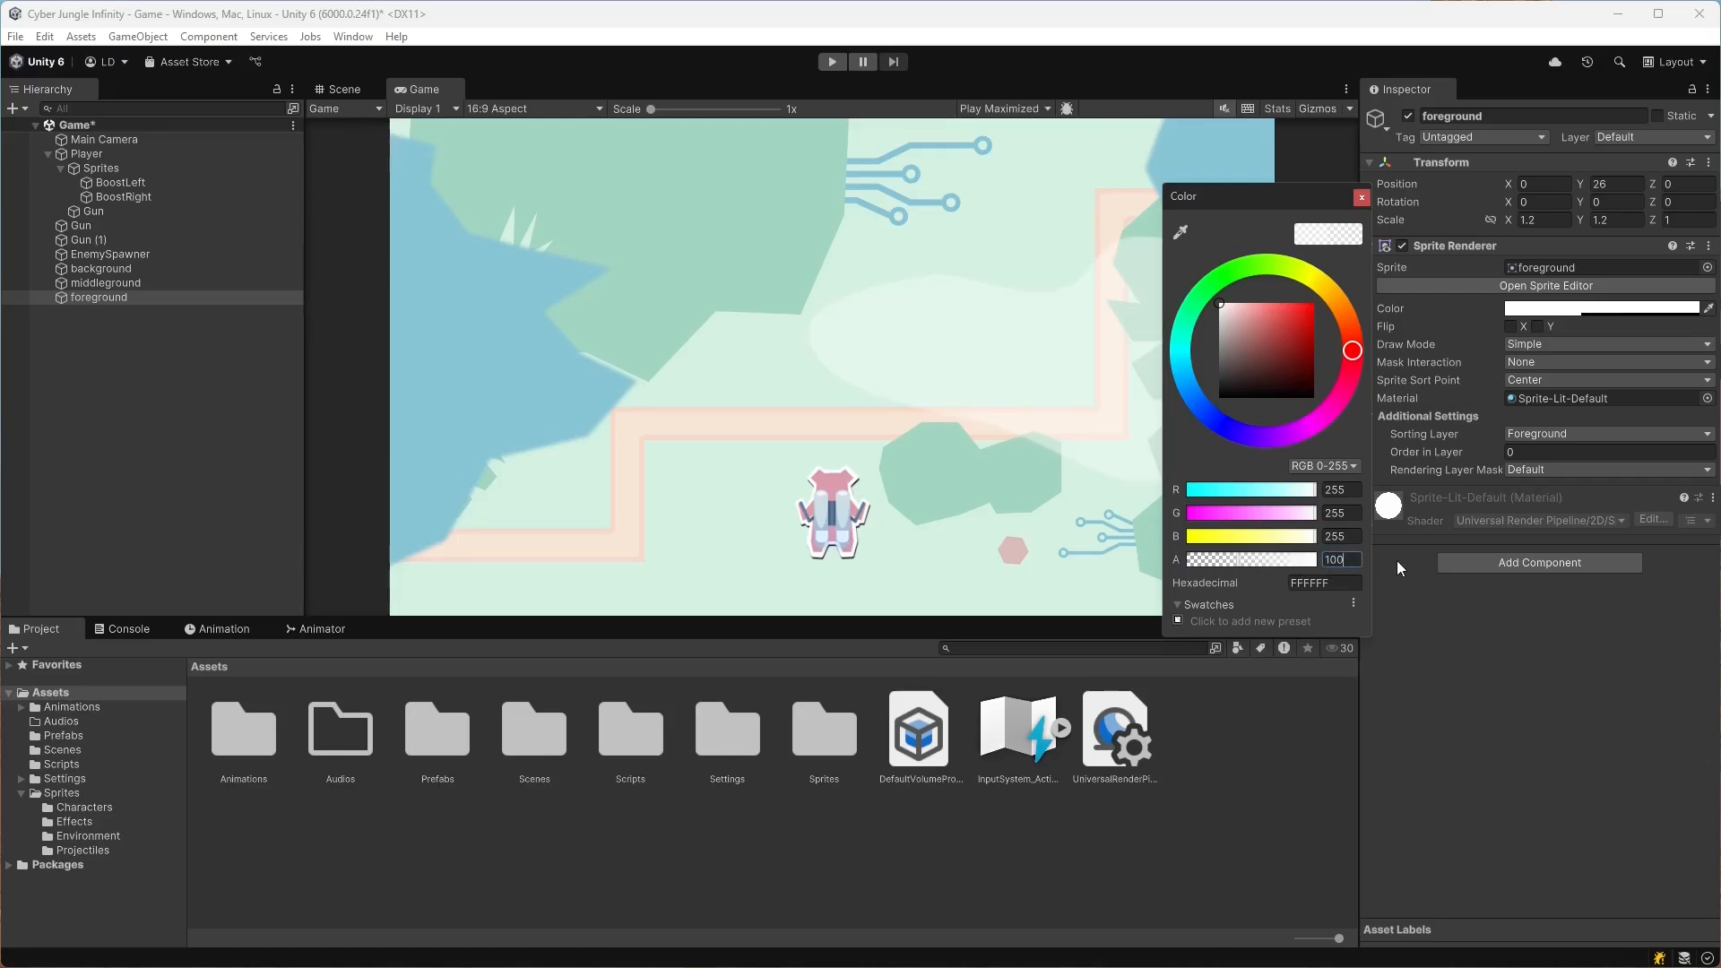
left_click_drag(1265, 182, 1406, 197)
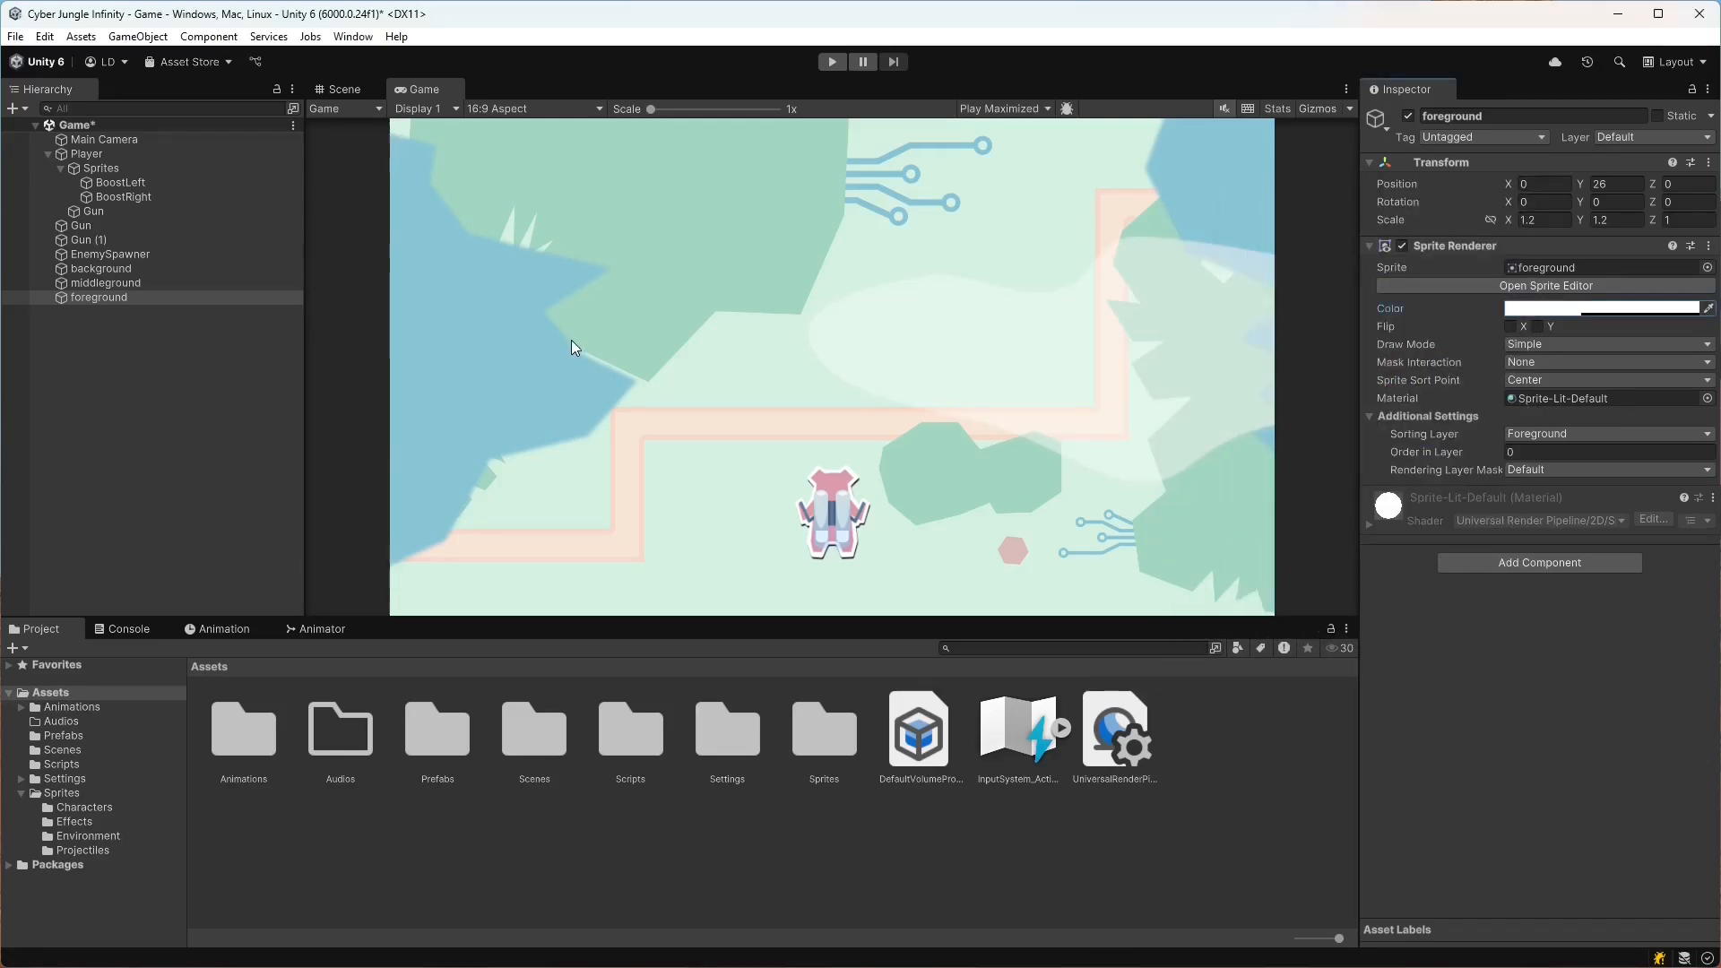
- Save the scene and run the game to test the layered scenery
key("ctrl+s")
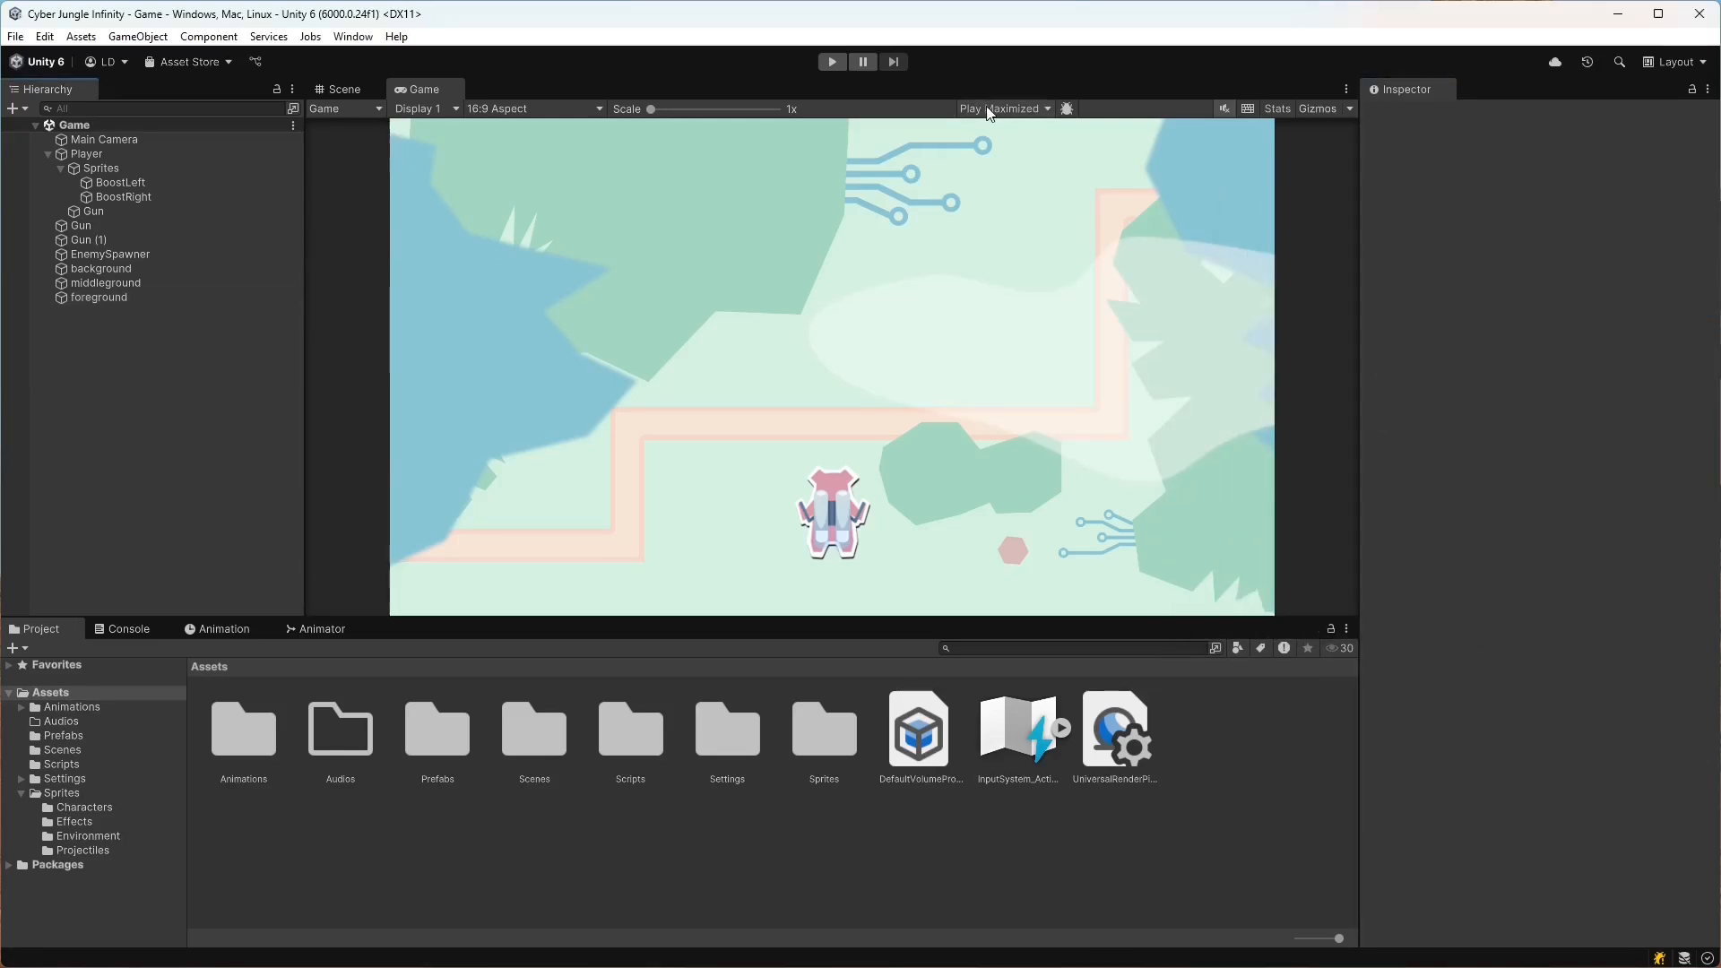
left_click(824, 64)
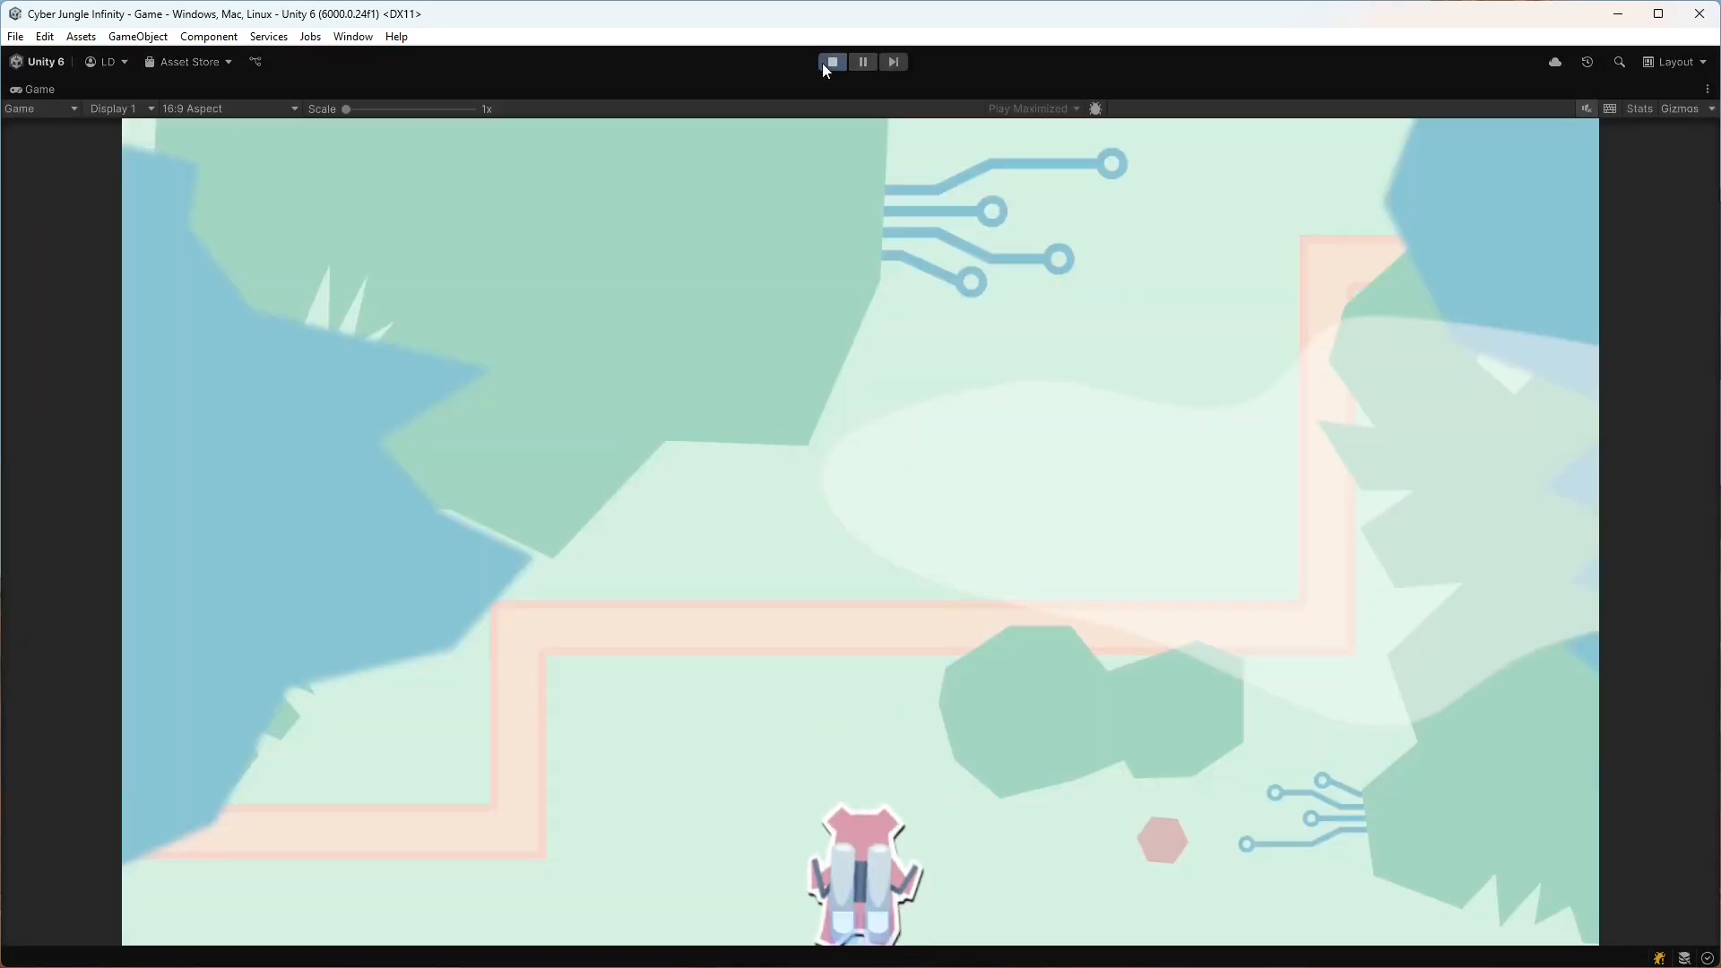